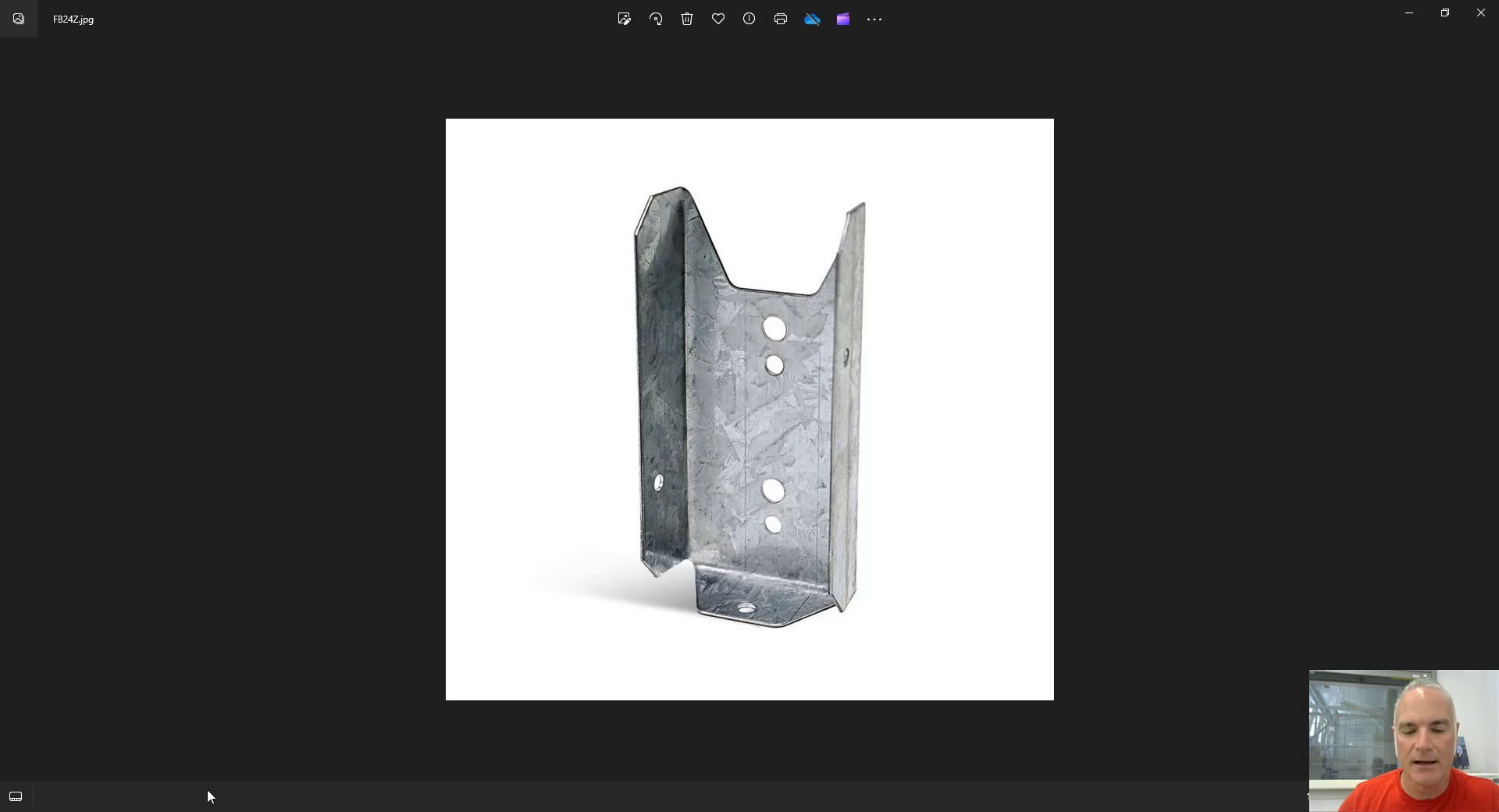
# Step: Switch to the Acrobat catalog page, scroll down to the FB24Z dimensions table, then back to the top
pyautogui.hotkey('alt', 'Tab')
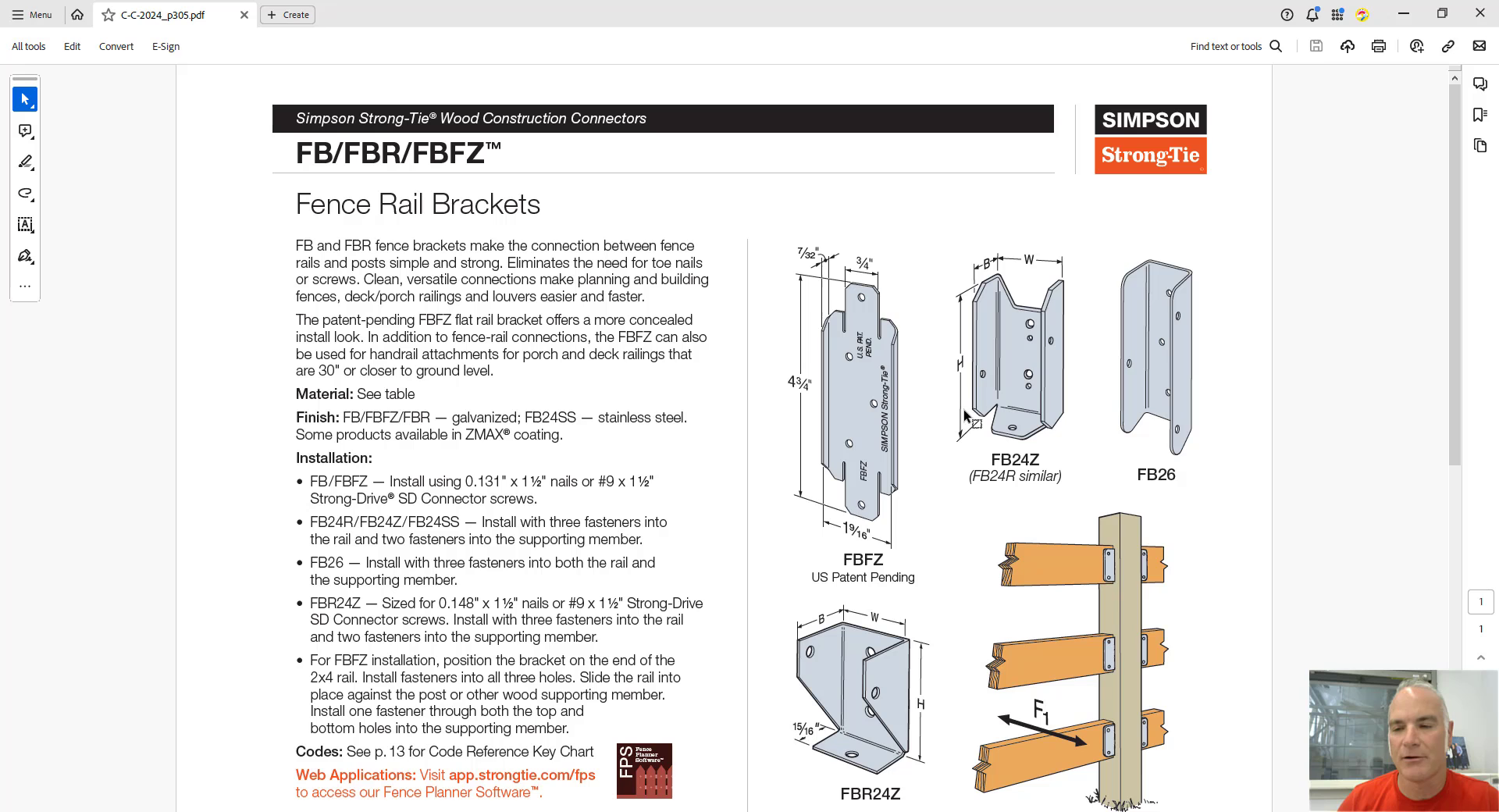
pyautogui.scroll(-2, 645, 413)
pyautogui.scroll(-9, 646, 413)
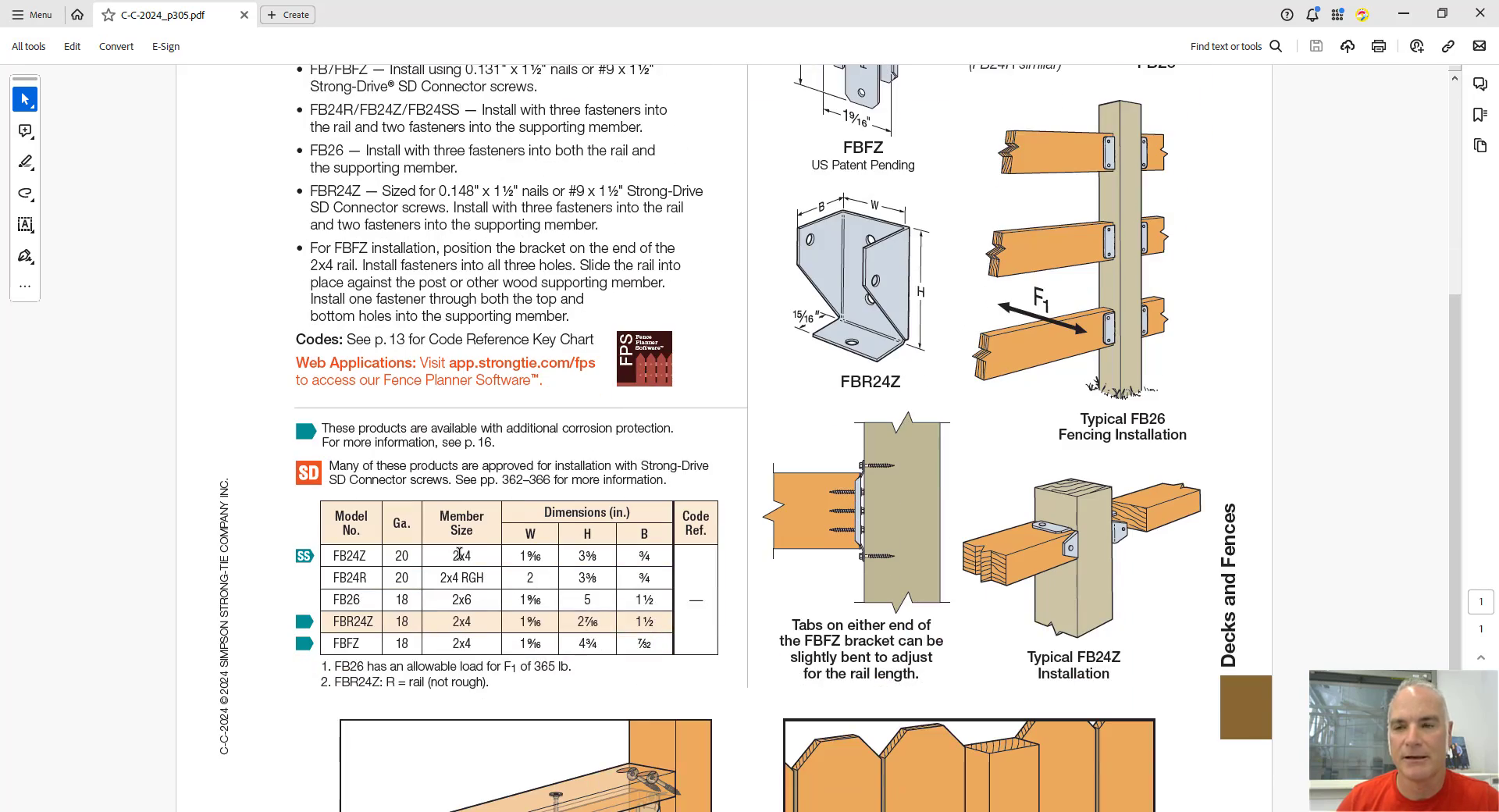
pyautogui.scroll(8, 460, 553)
pyautogui.scroll(1, 460, 553)
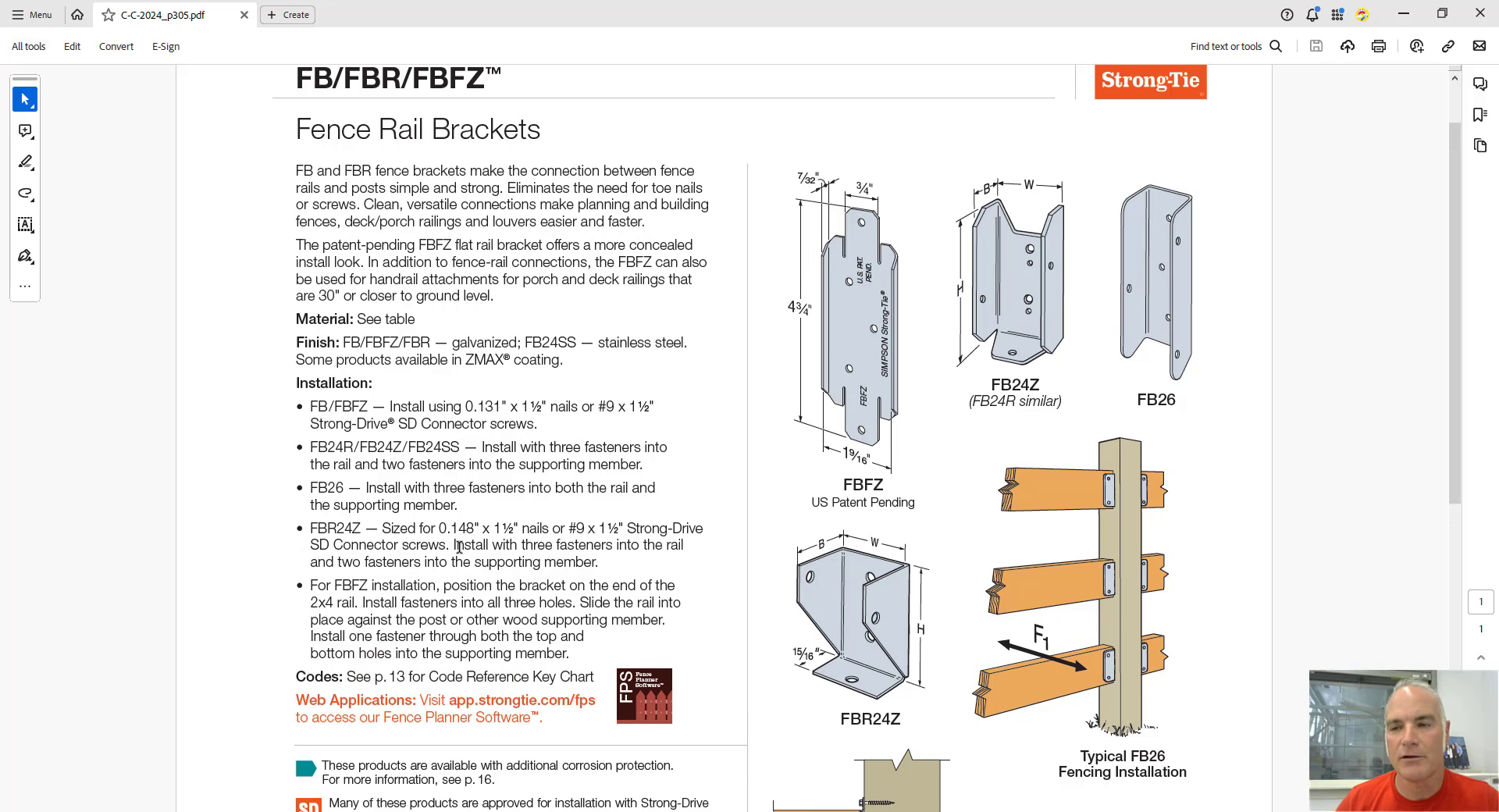
pyautogui.scroll(2, 460, 548)
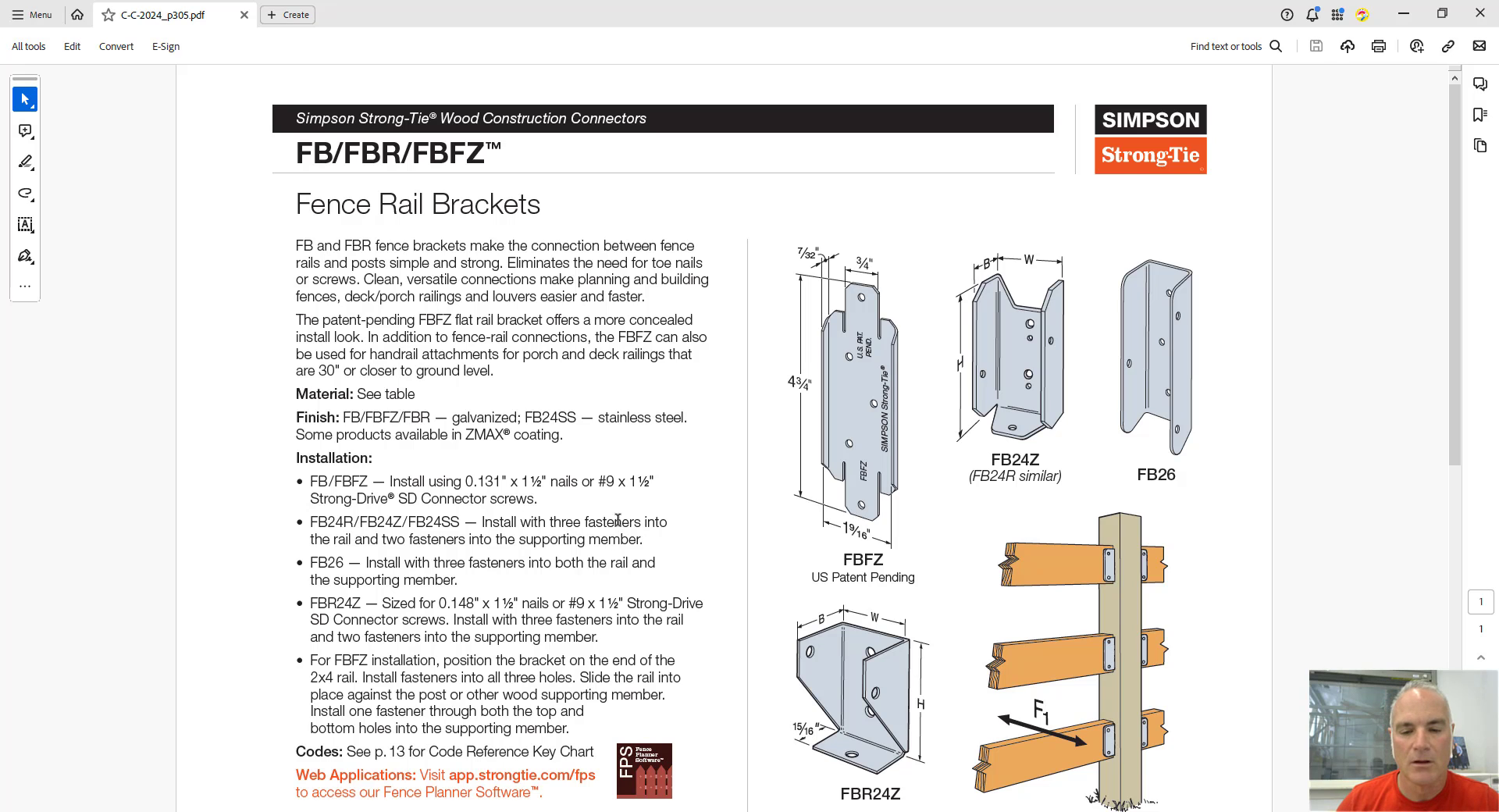
# Step: Return to Inventor and switch to the empty FB24Z-1.ipt part document
pyautogui.hotkey('alt', 'Tab')
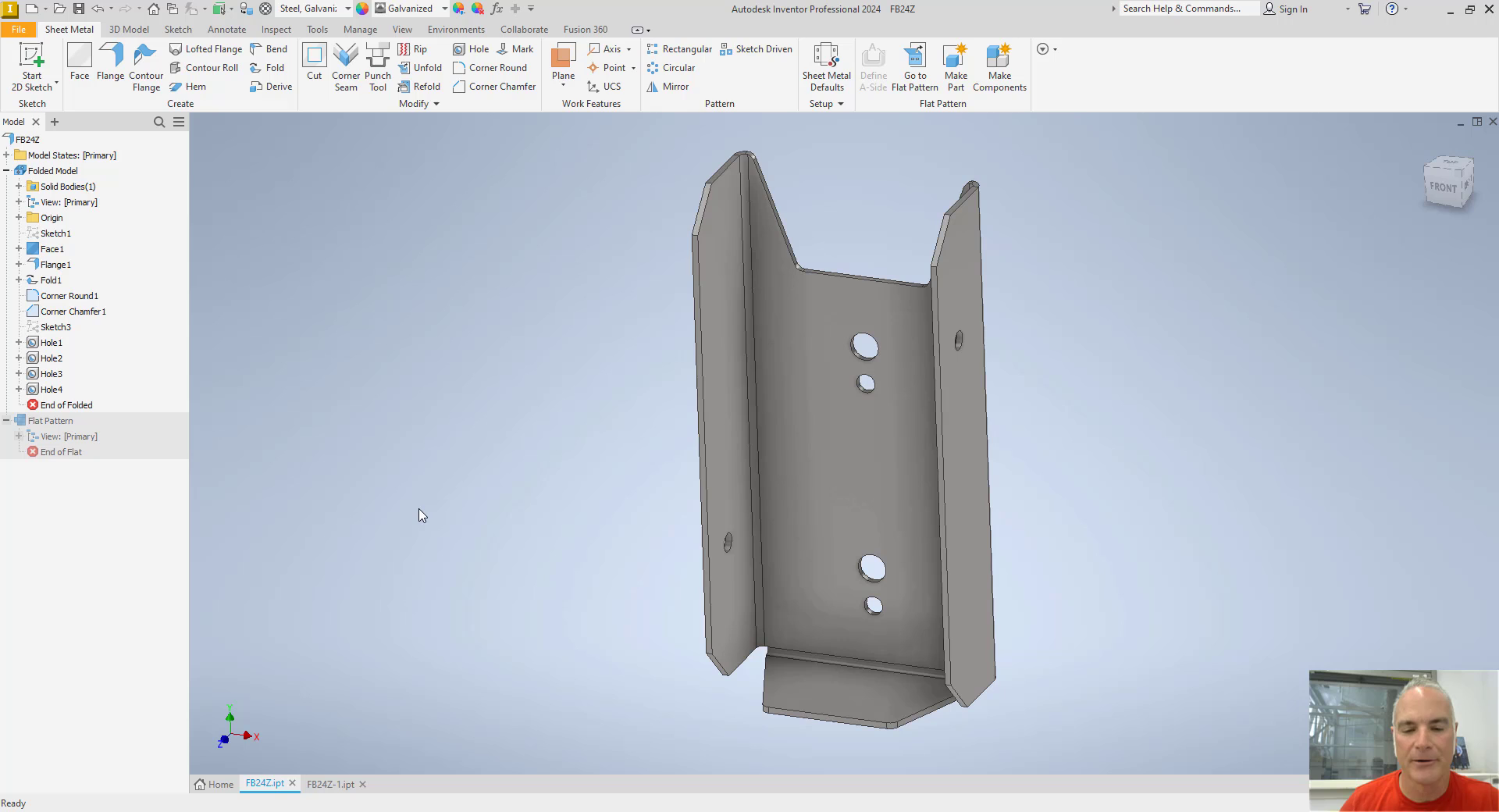
pyautogui.click(320, 785)
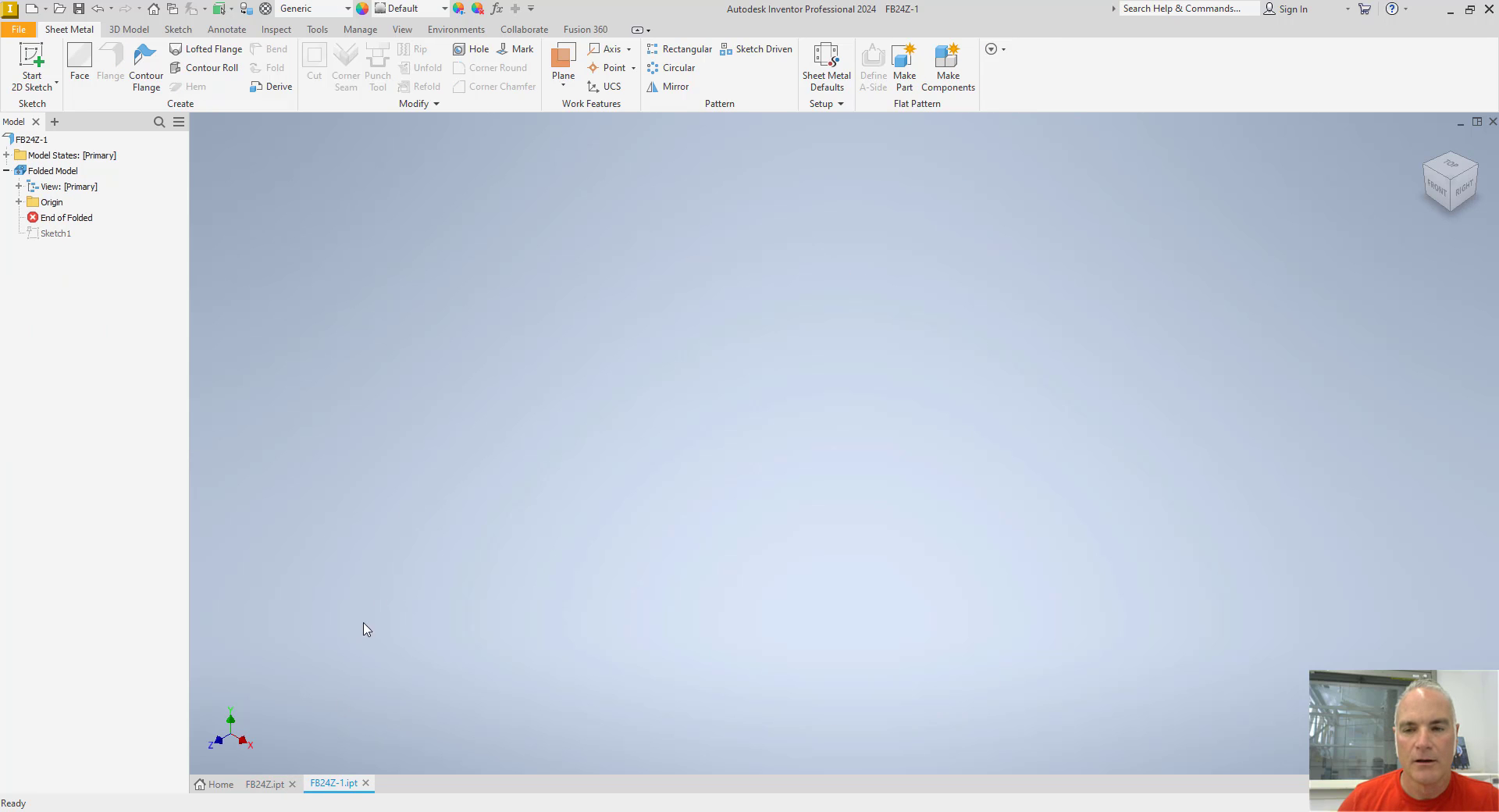
# Step: From Sheet Metal Defaults, create a new rule named '20 ga Galvanized' copied from Default
pyautogui.click(834, 75)
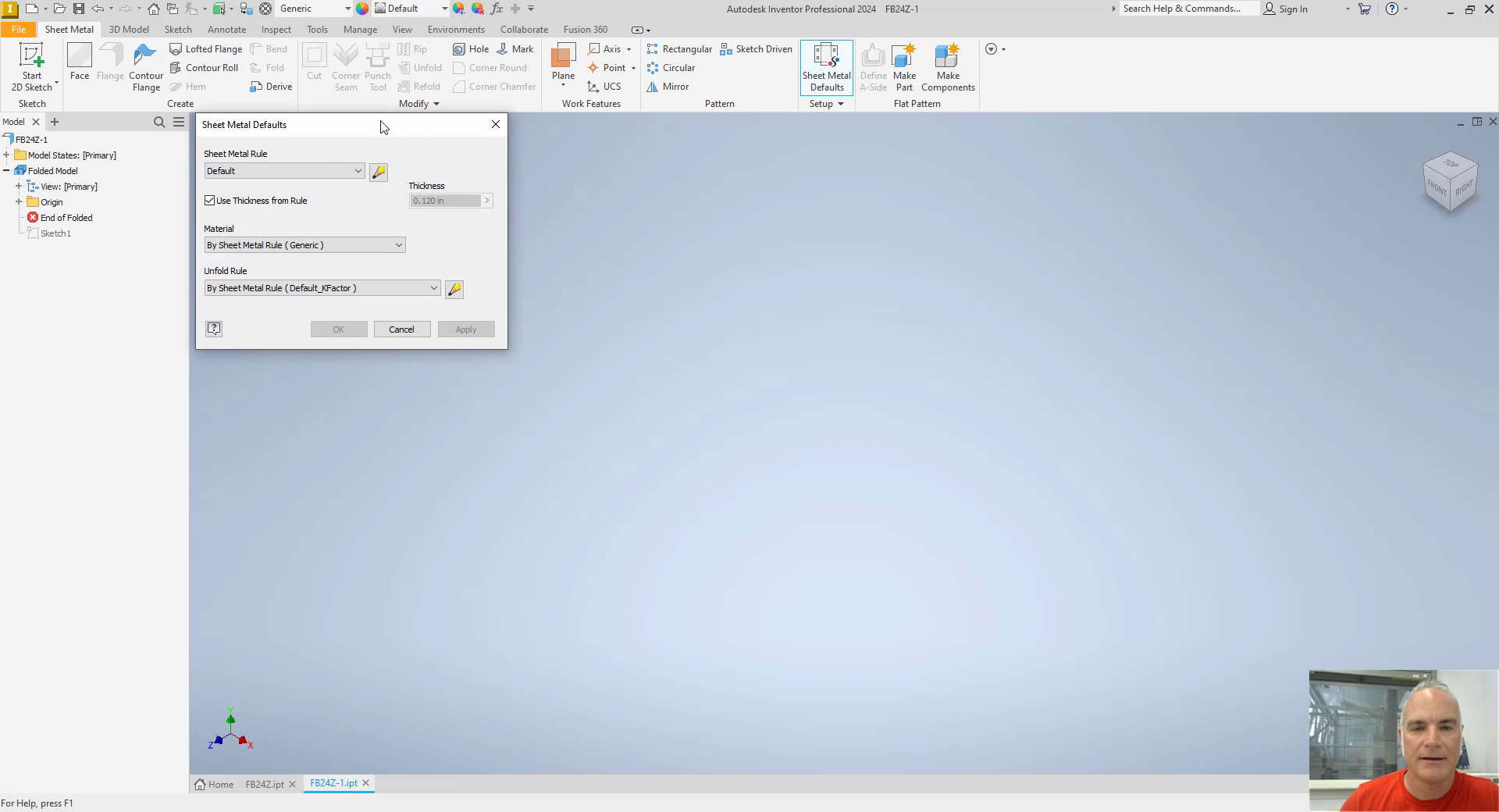
pyautogui.moveTo(383, 126); pyautogui.dragTo(538, 173)
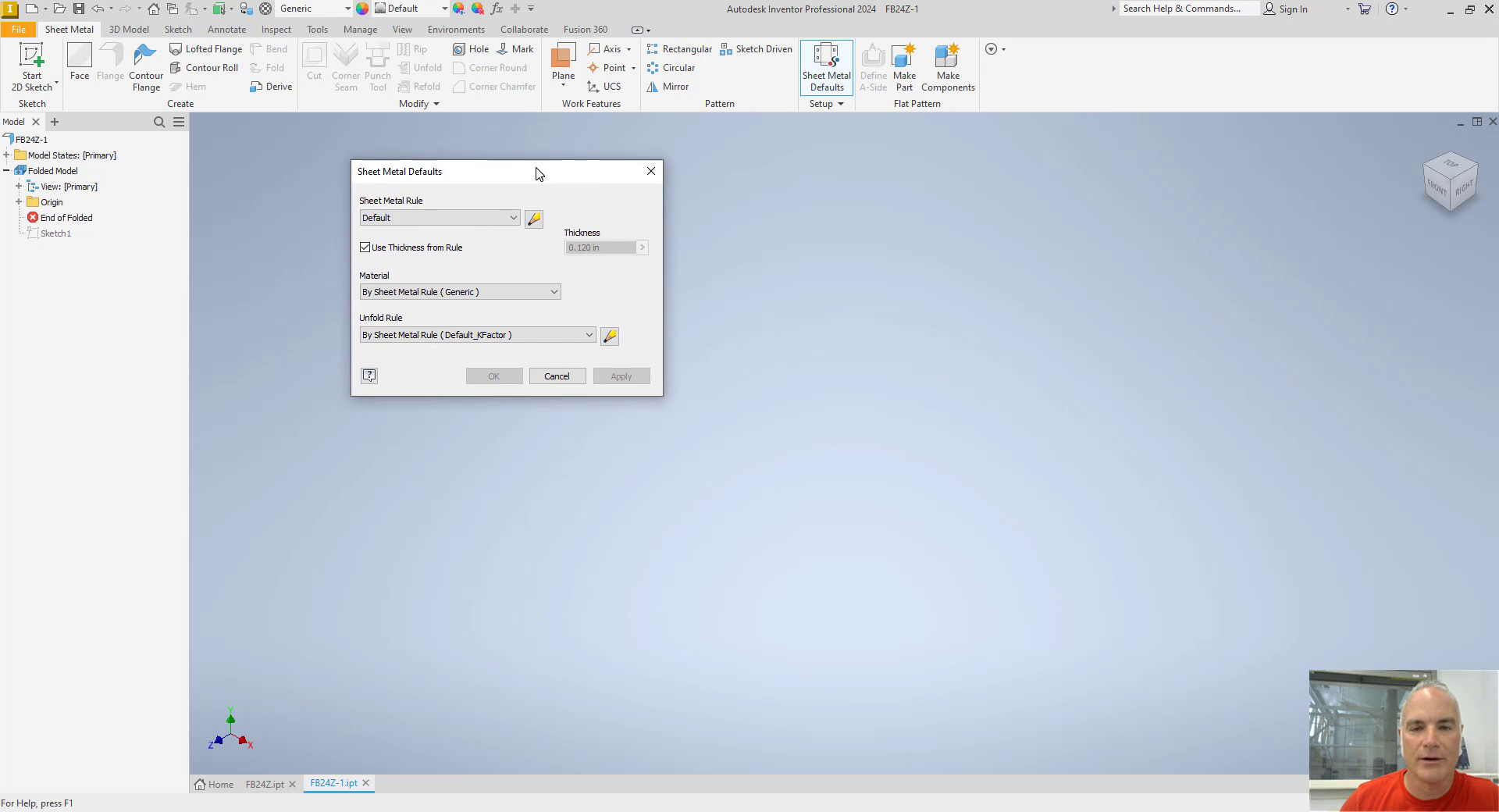
pyautogui.click(534, 220)
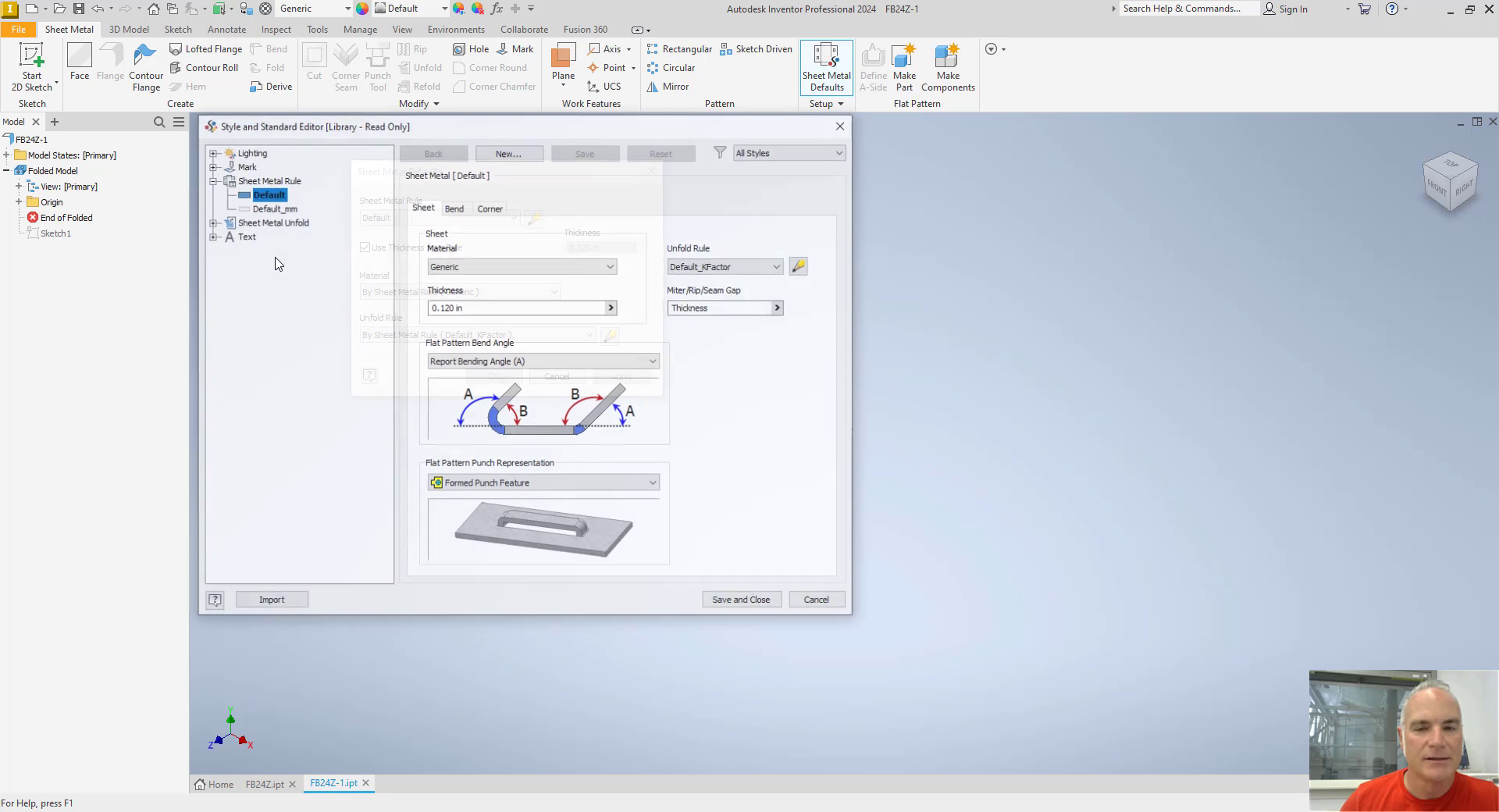
pyautogui.click(508, 152)
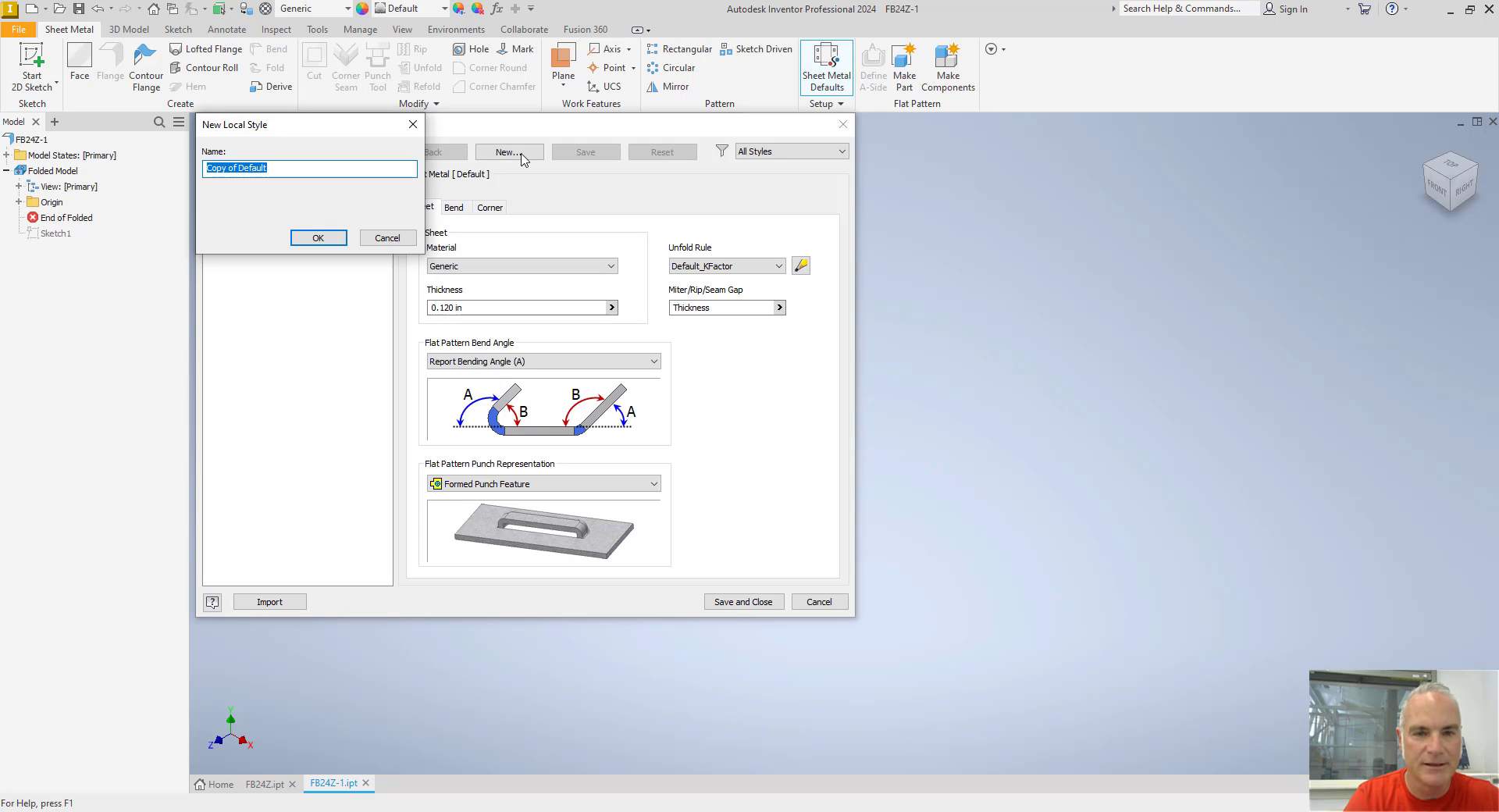
pyautogui.write('20 ga ')
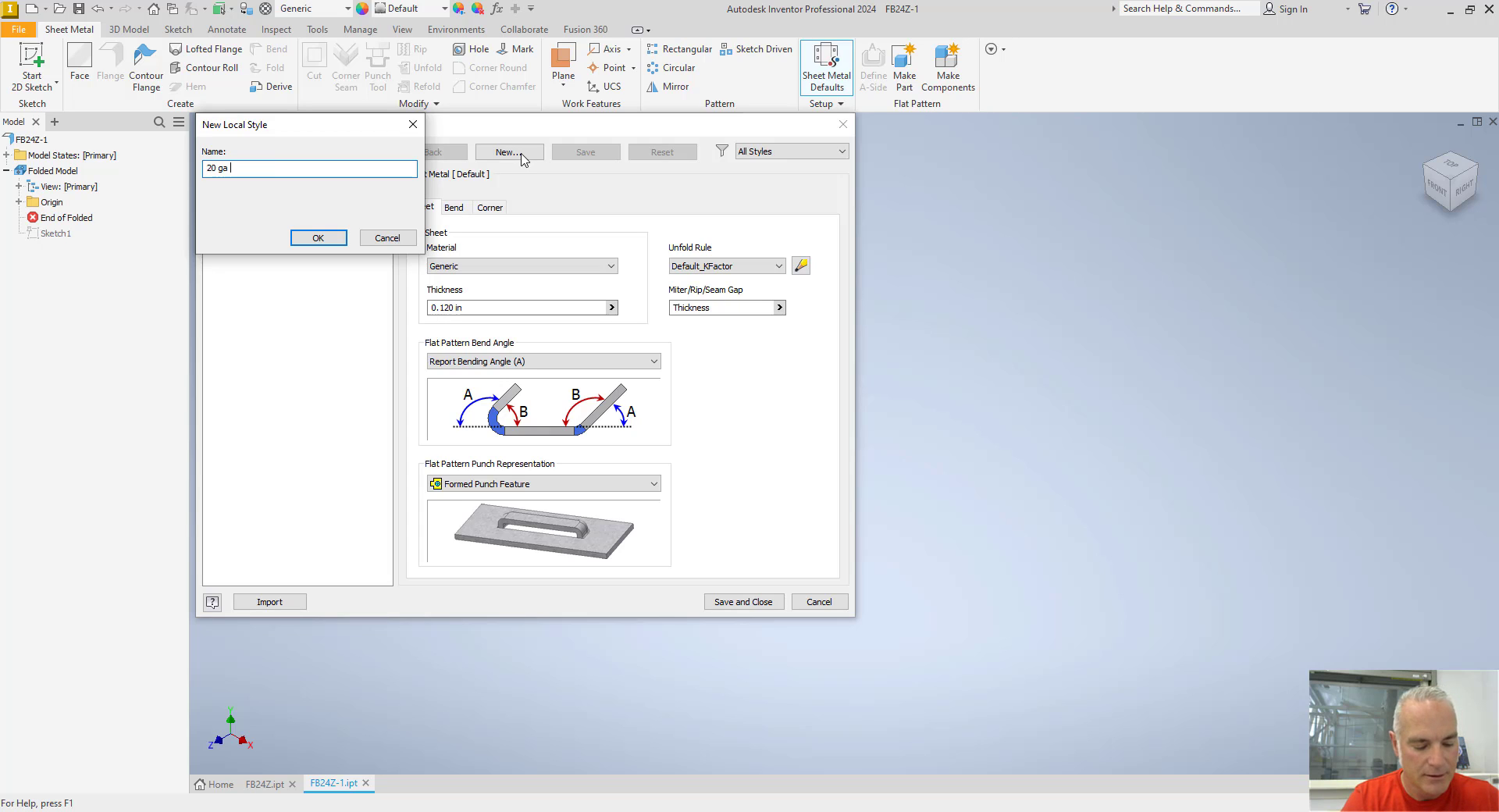
pyautogui.write('Galvanized')
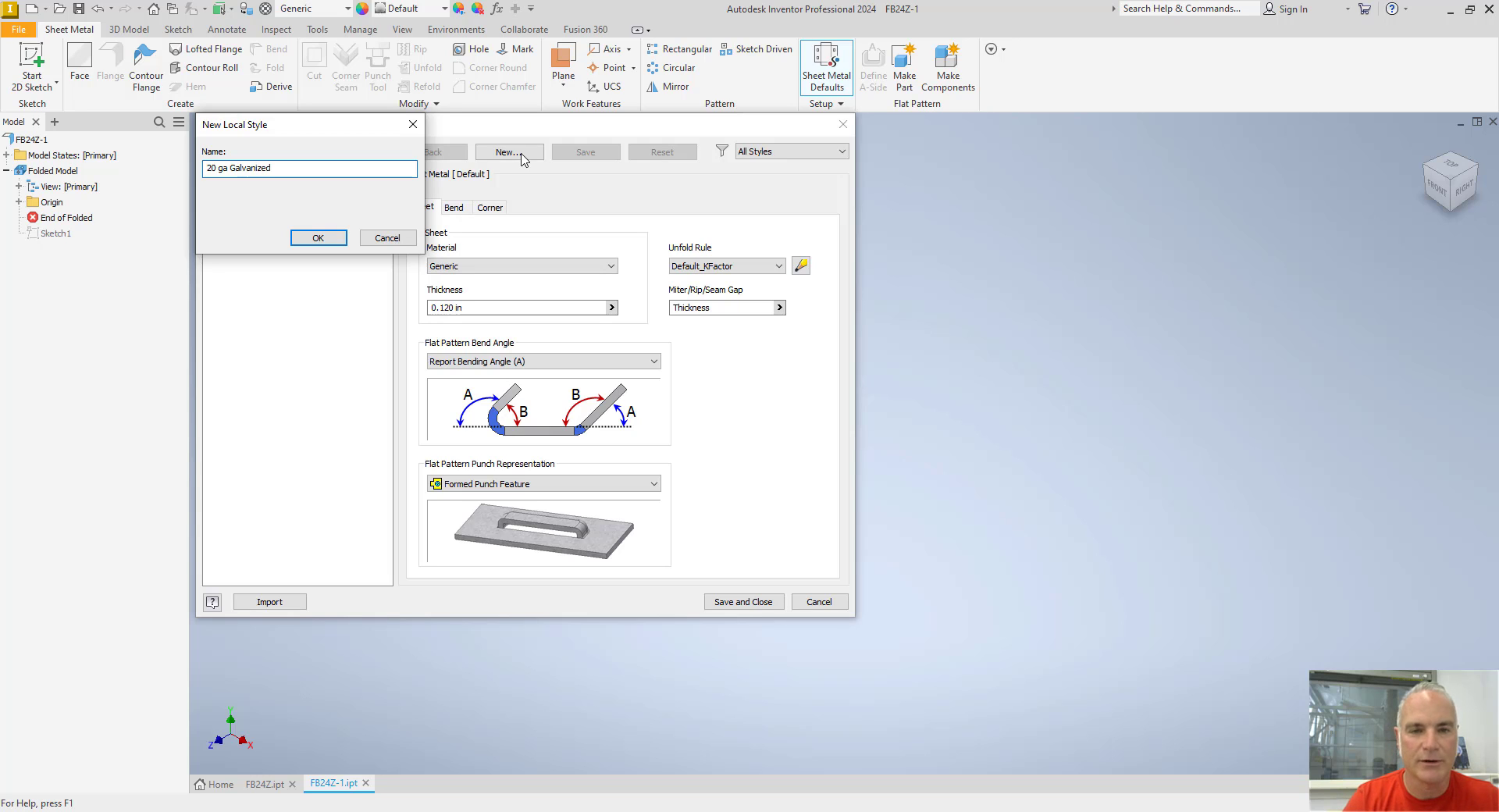
pyautogui.click(319, 239)
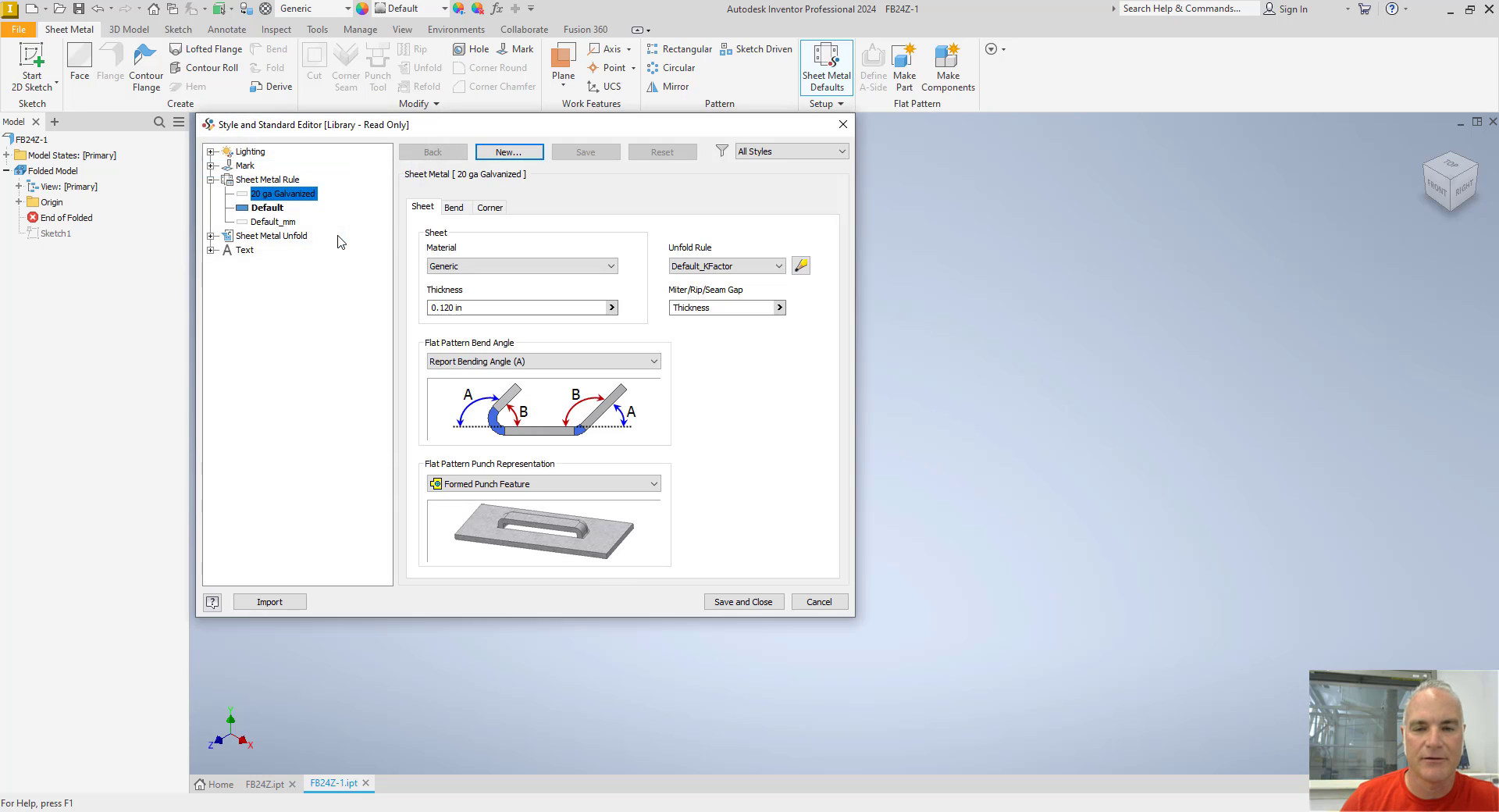
# Step: Activate the 20 ga Galvanized rule with Steel, Galvanized material and .0396 in thickness
pyautogui.doubleClick(300, 195)
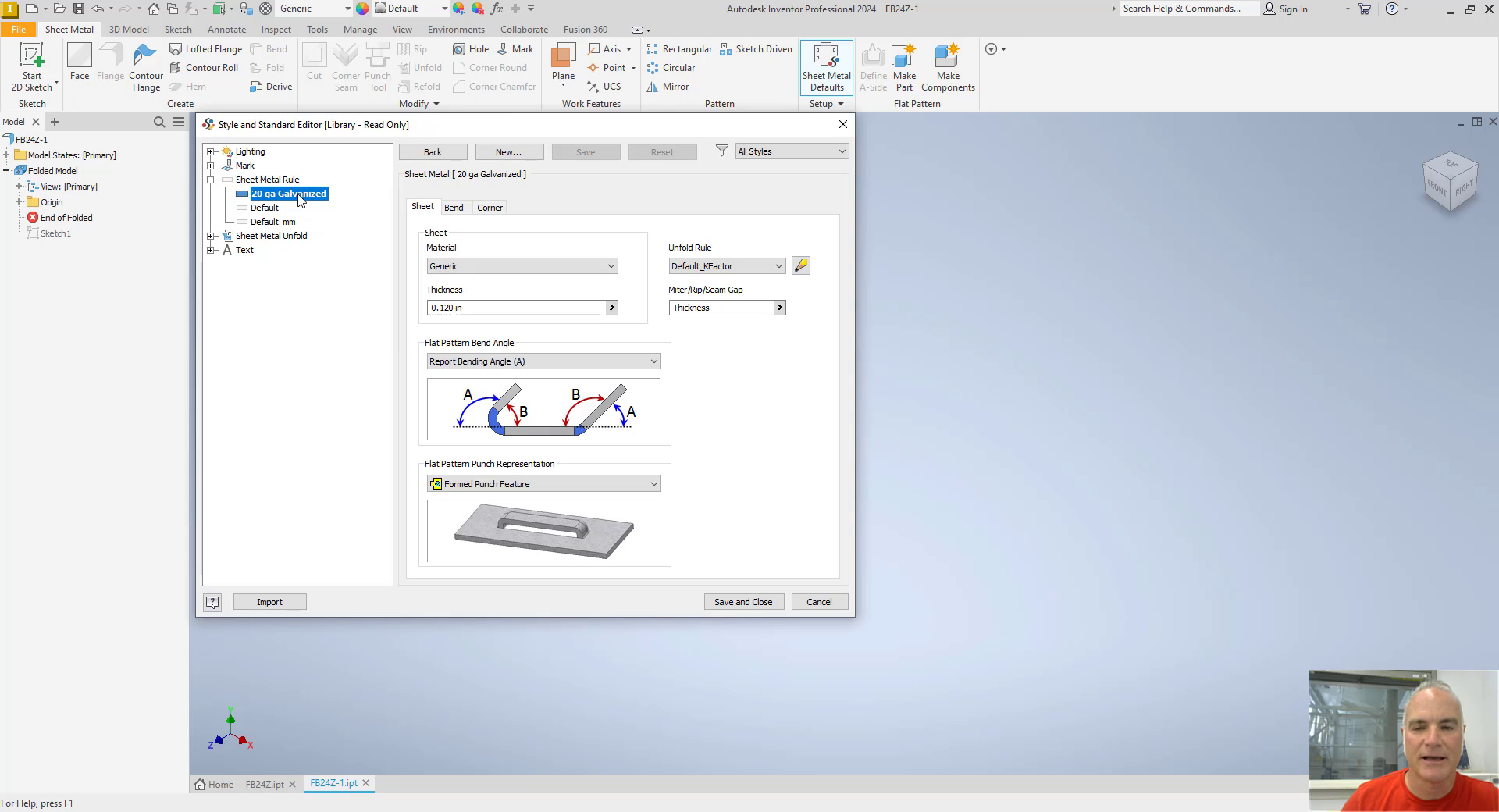
pyautogui.click(461, 273)
pyautogui.click(461, 270)
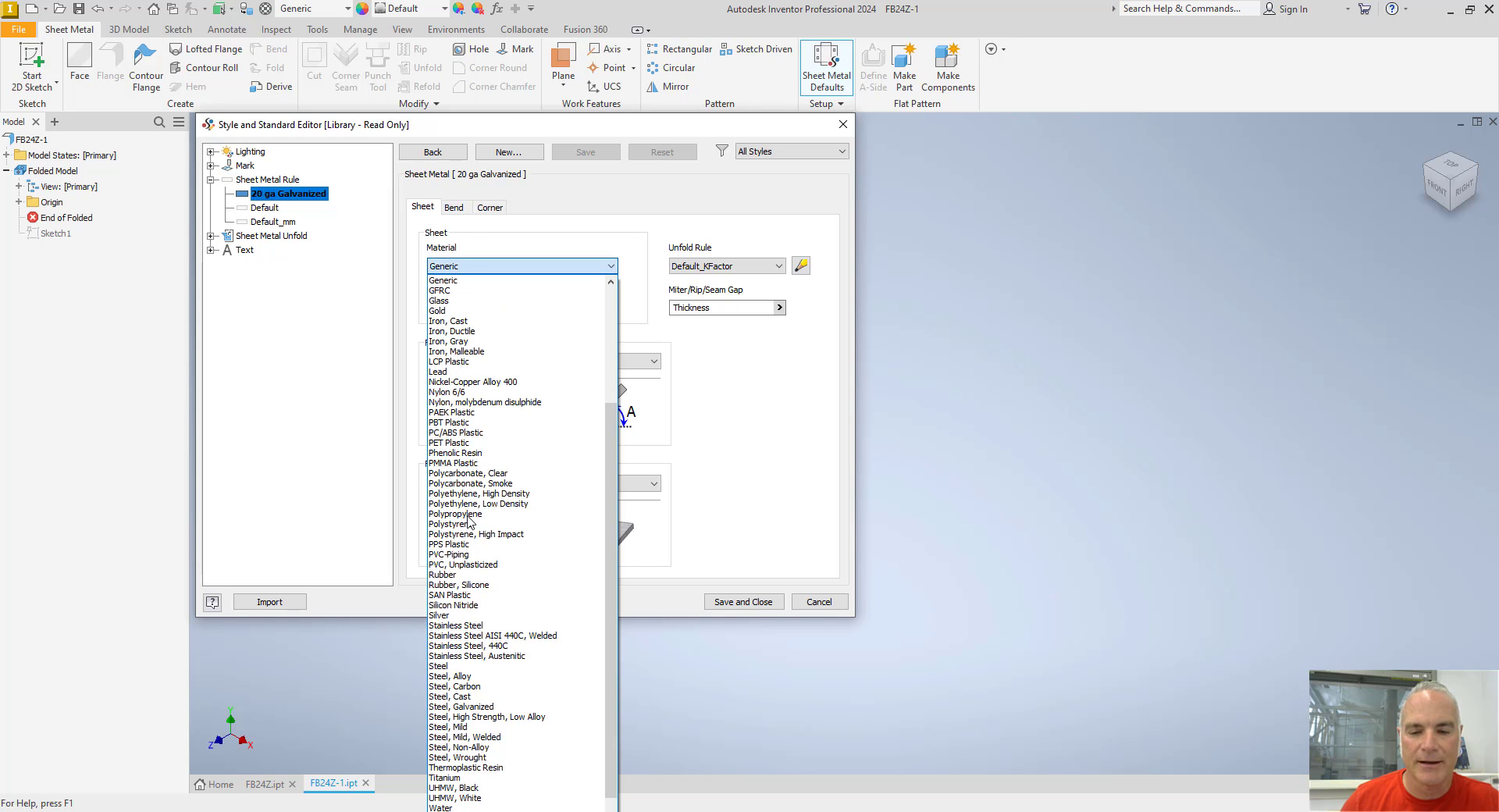
pyautogui.click(500, 707)
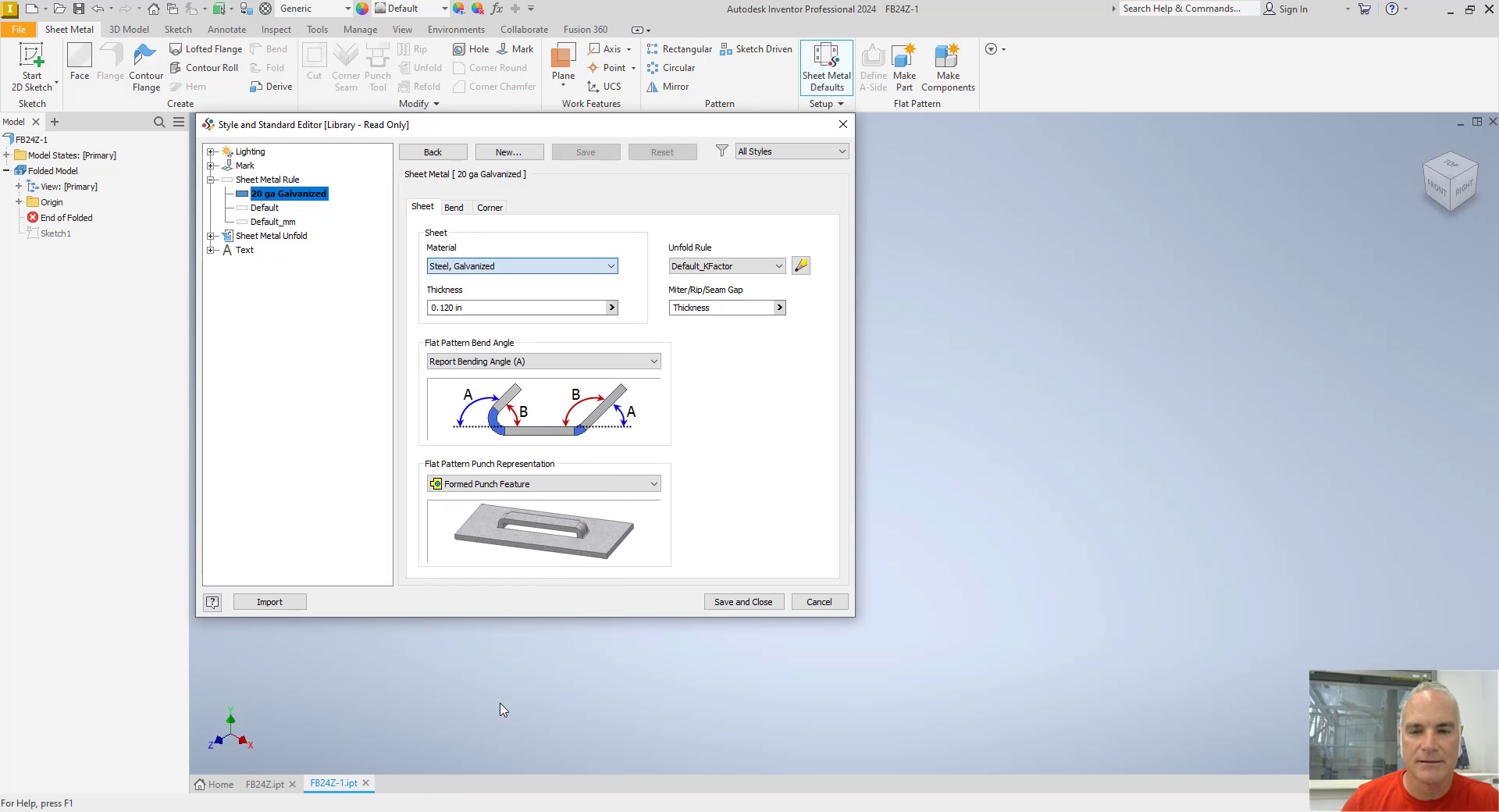
pyautogui.click(485, 308)
pyautogui.moveTo(486, 307); pyautogui.dragTo(416, 305)
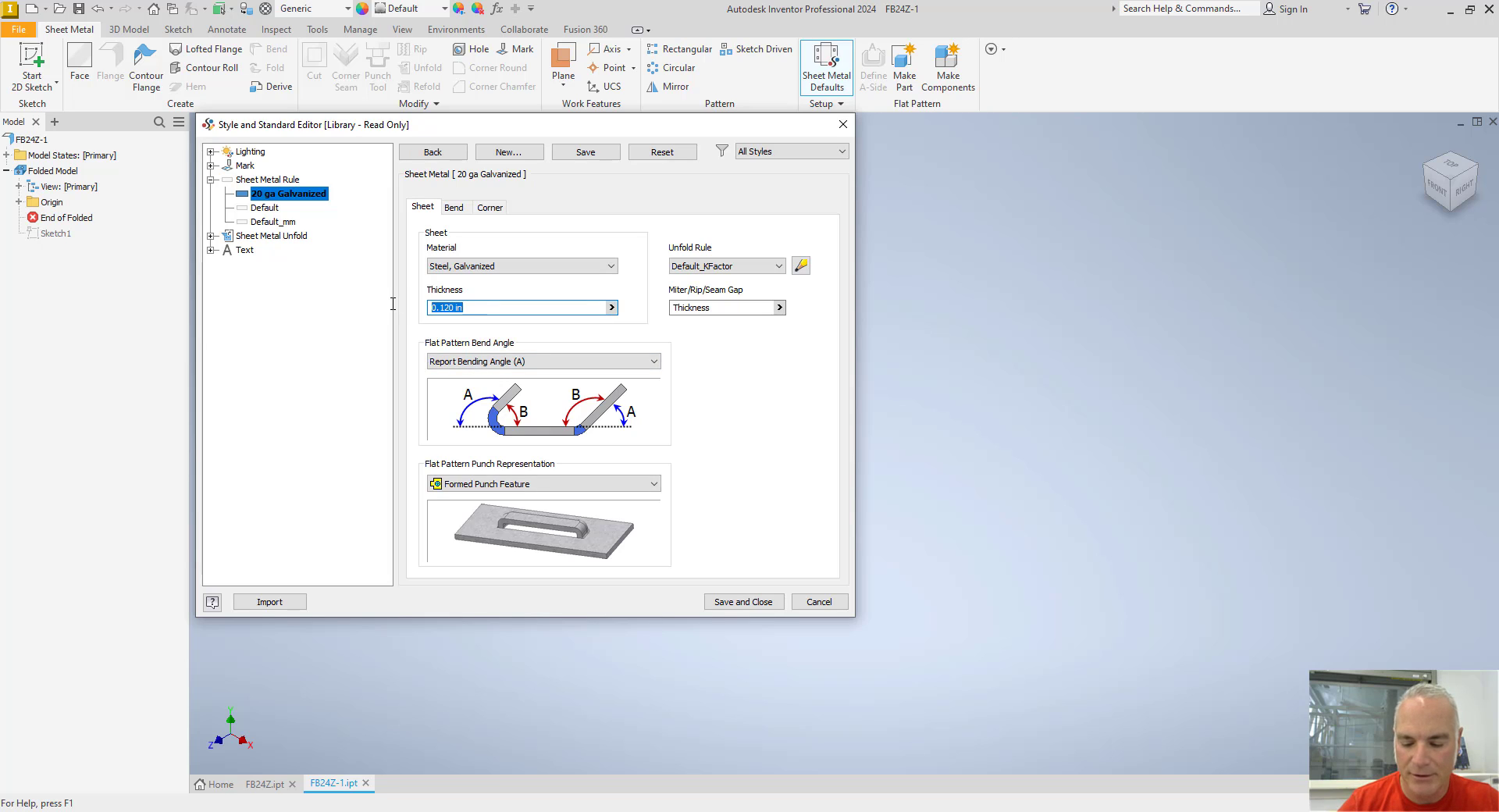
pyautogui.write('.0396')
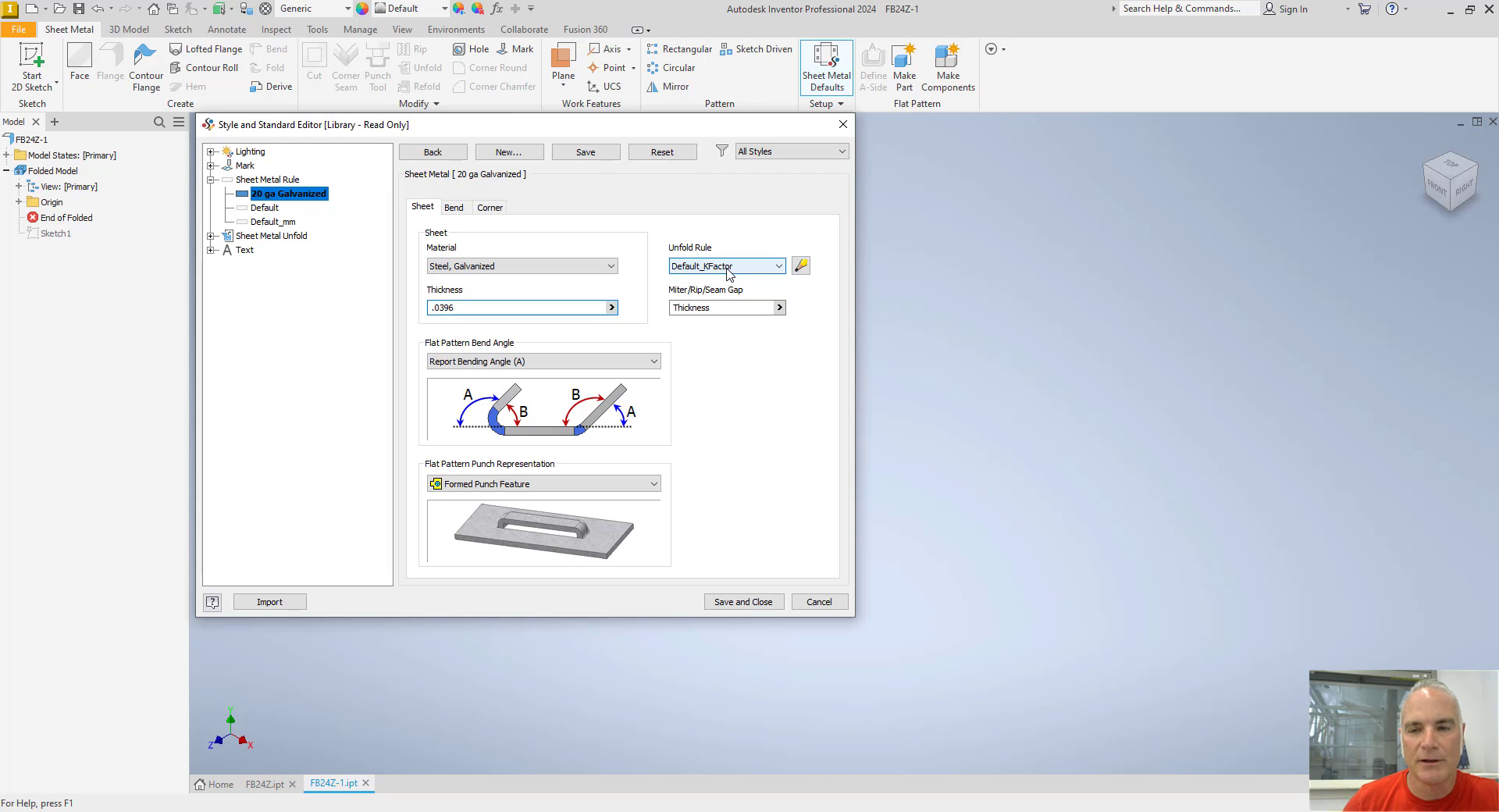
# Step: Set bend relief and two-bend corner relief shapes to Tear, then save and close the rule
pyautogui.click(457, 207)
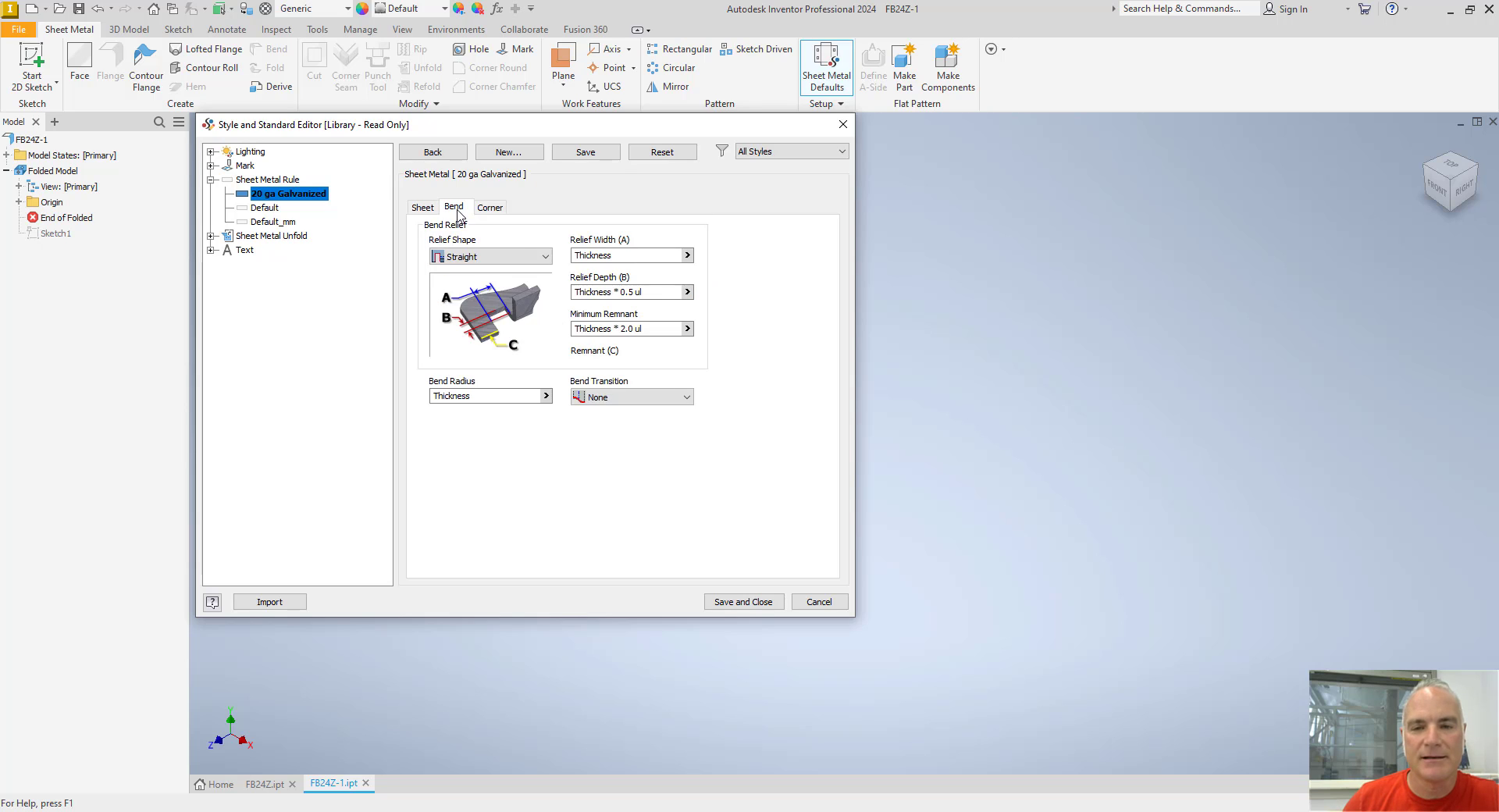
pyautogui.click(468, 259)
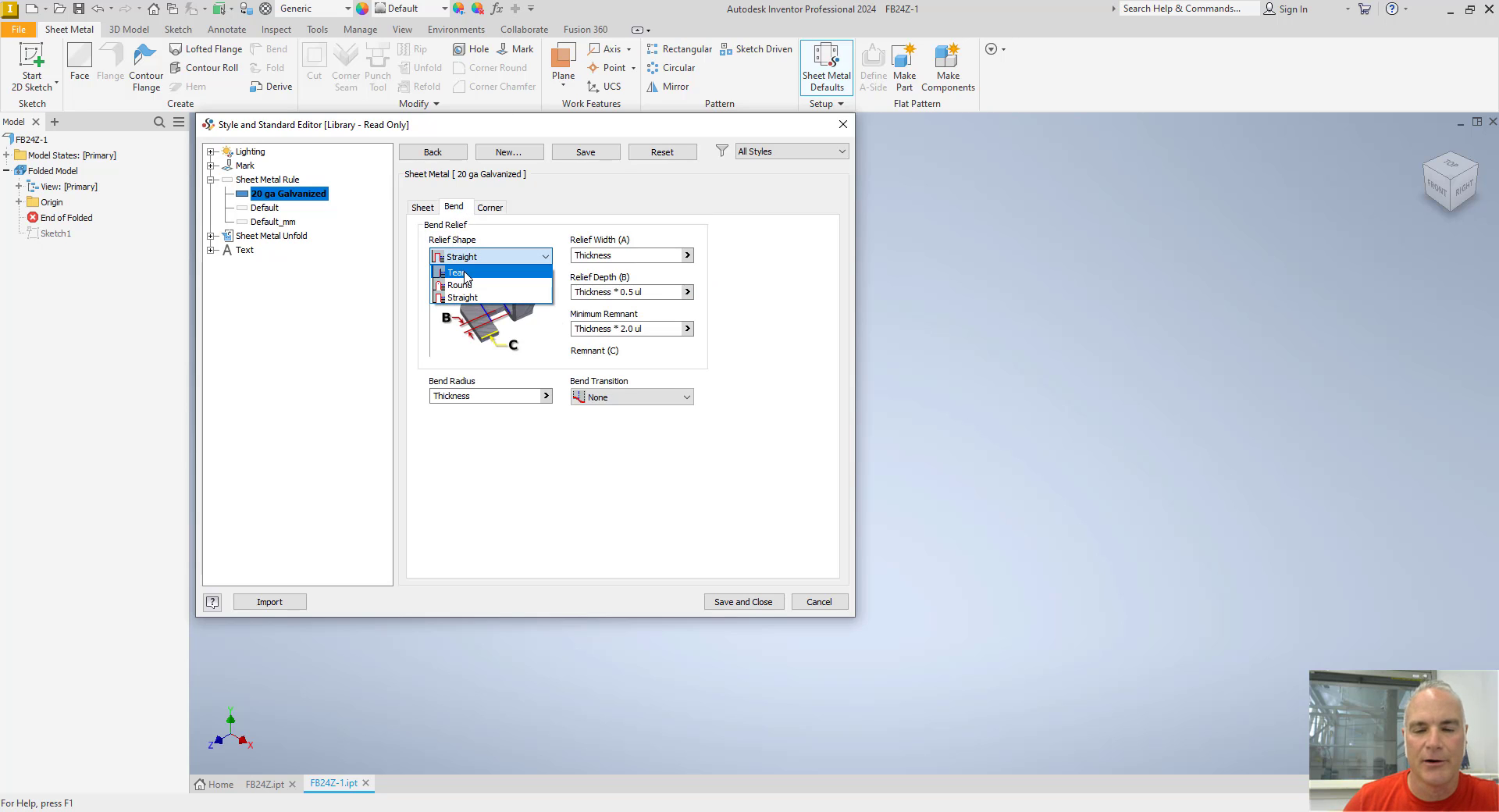
pyautogui.click(465, 273)
pyautogui.click(492, 208)
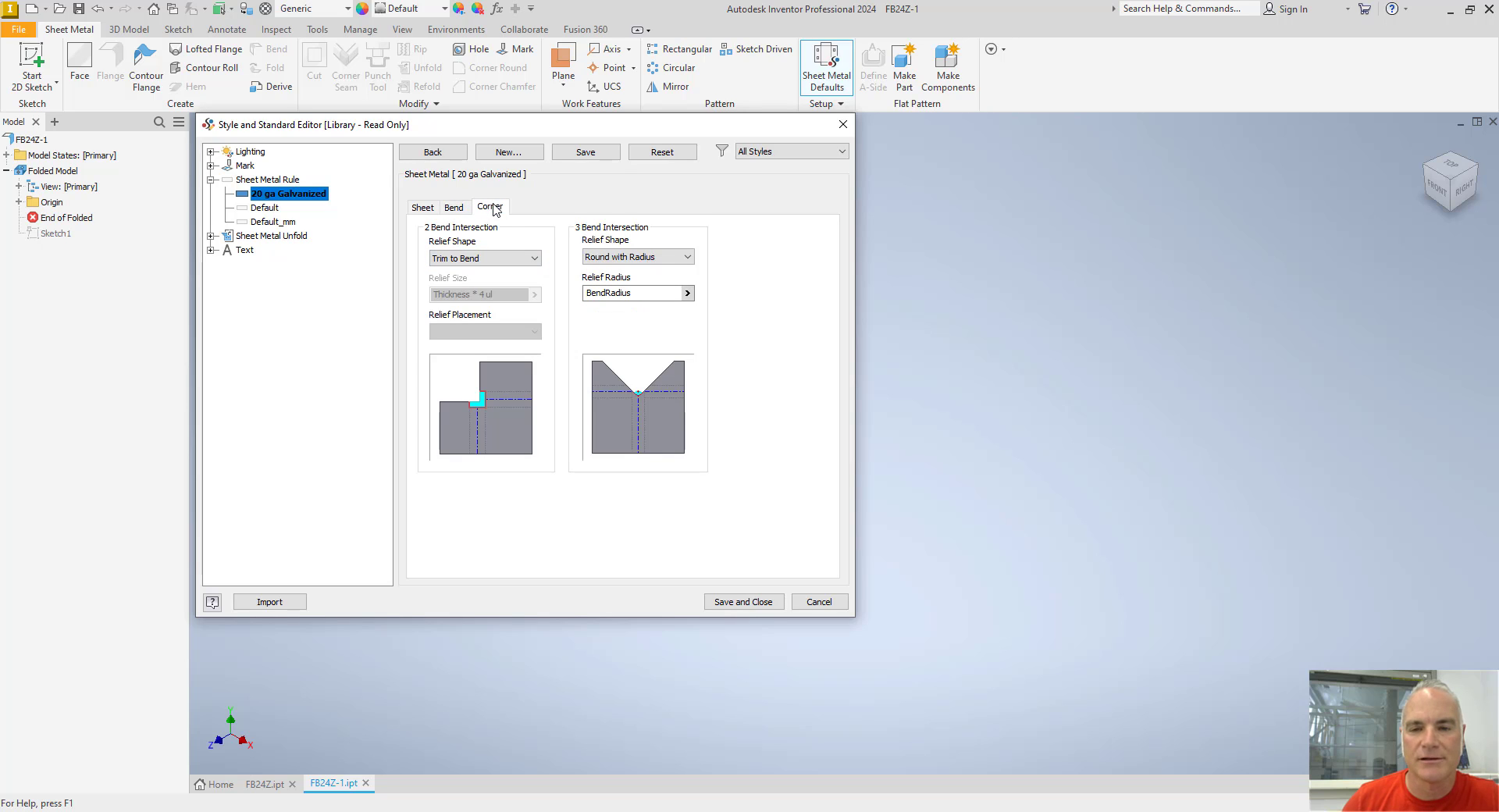
pyautogui.click(486, 260)
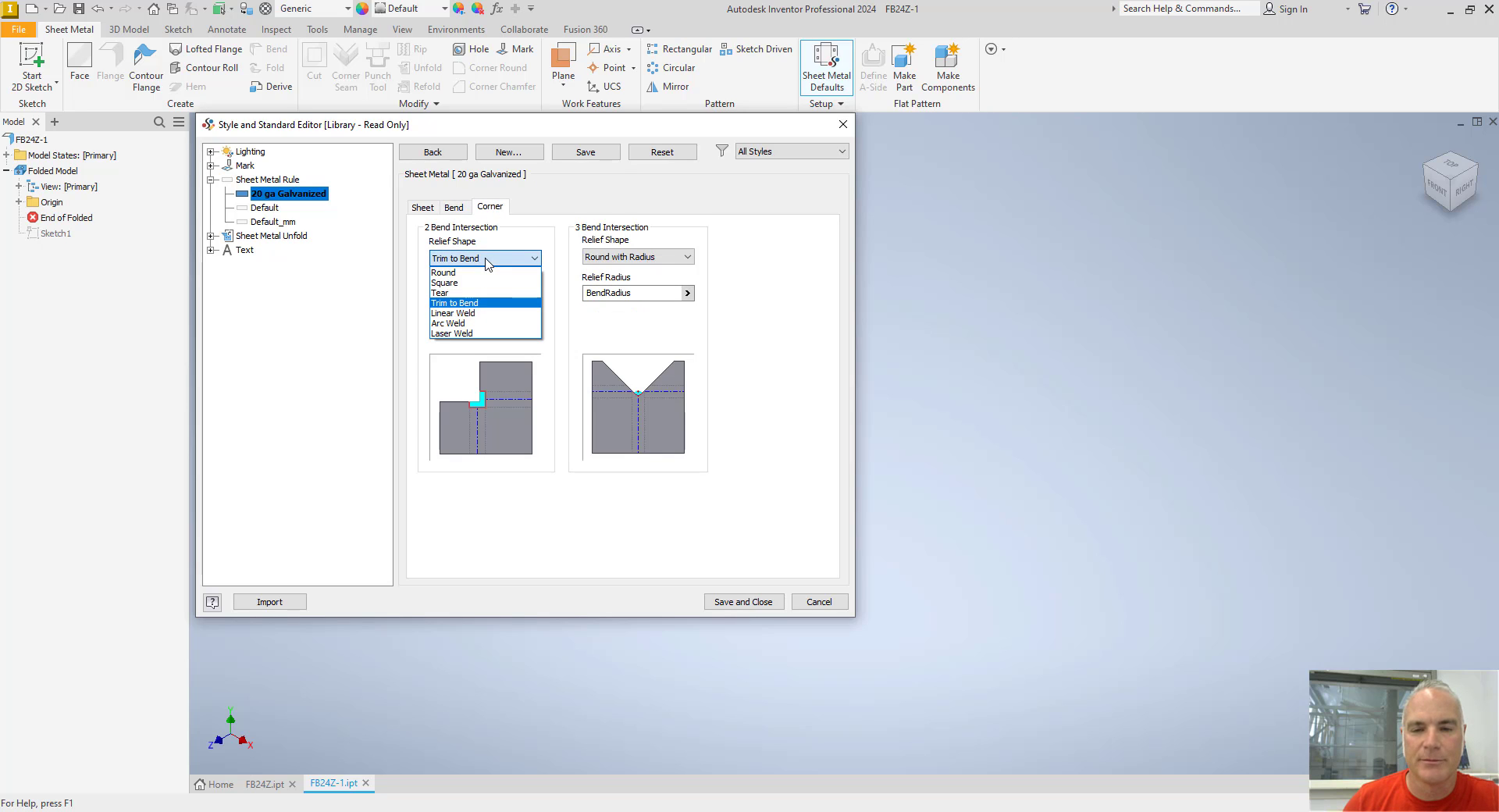
pyautogui.click(467, 293)
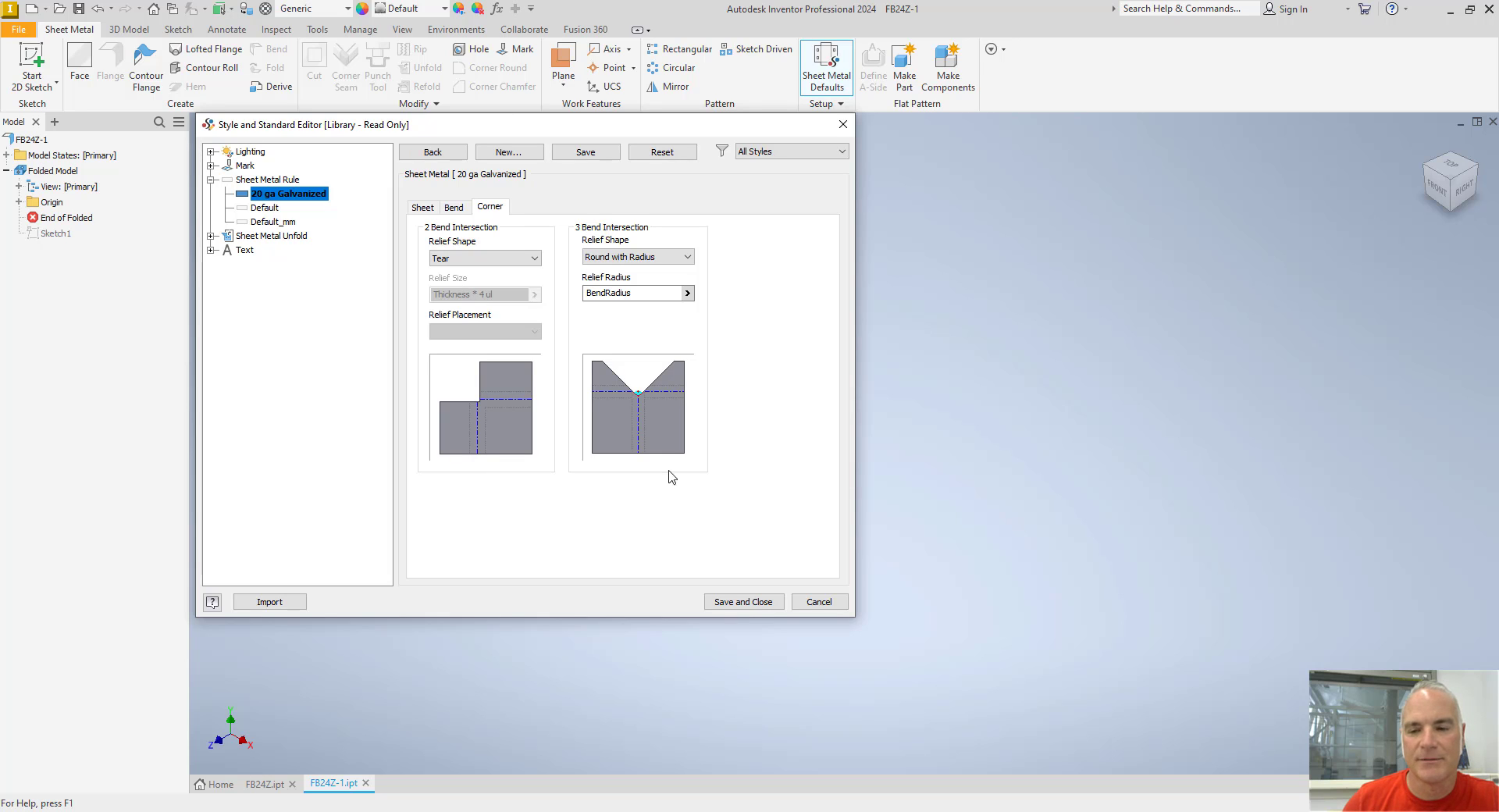
pyautogui.click(724, 602)
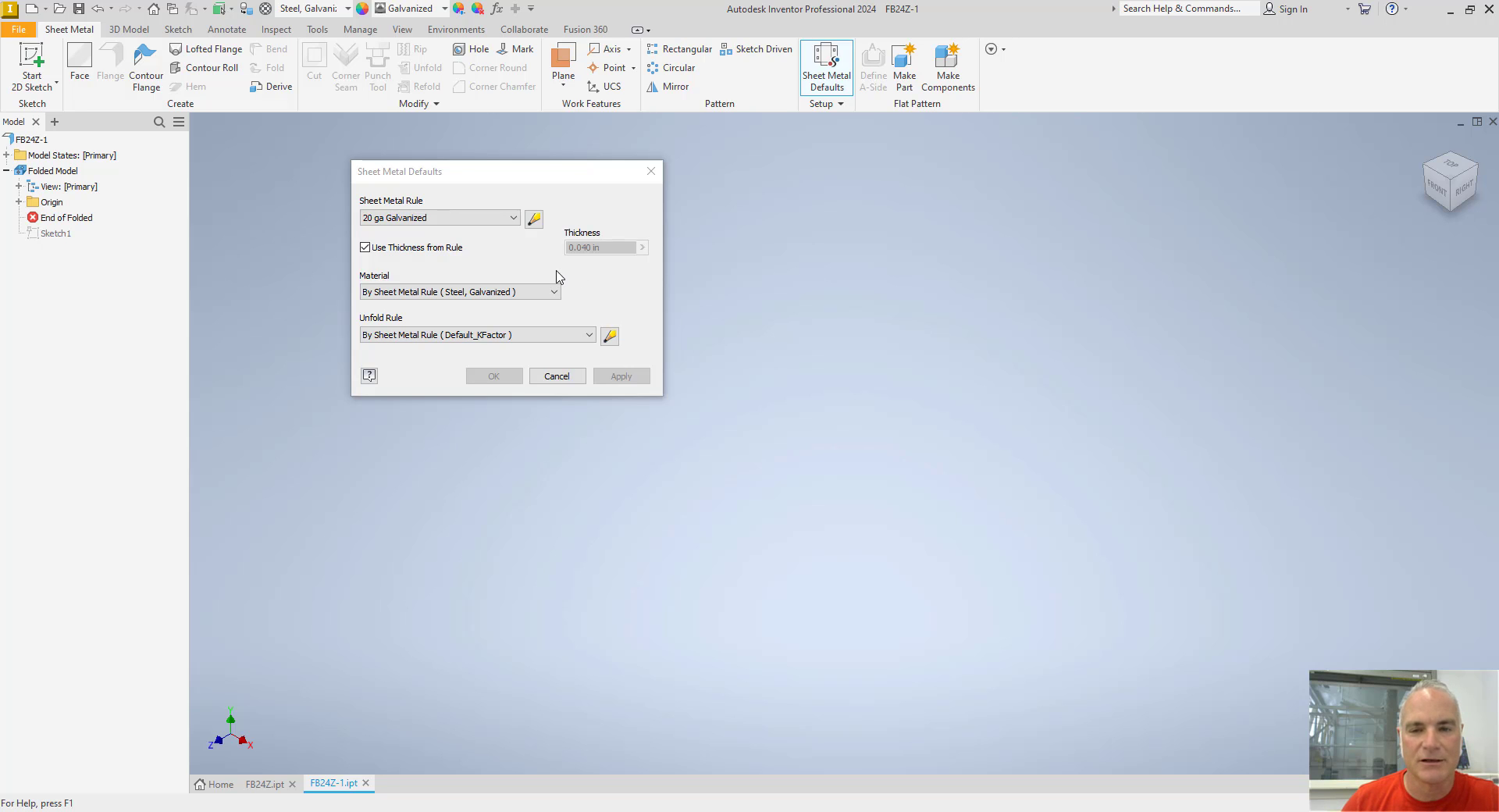
# Step: Cancel Sheet Metal Defaults, move End of Folded below Sketch1, then view the FB24Z.jpg photo
pyautogui.click(547, 380)
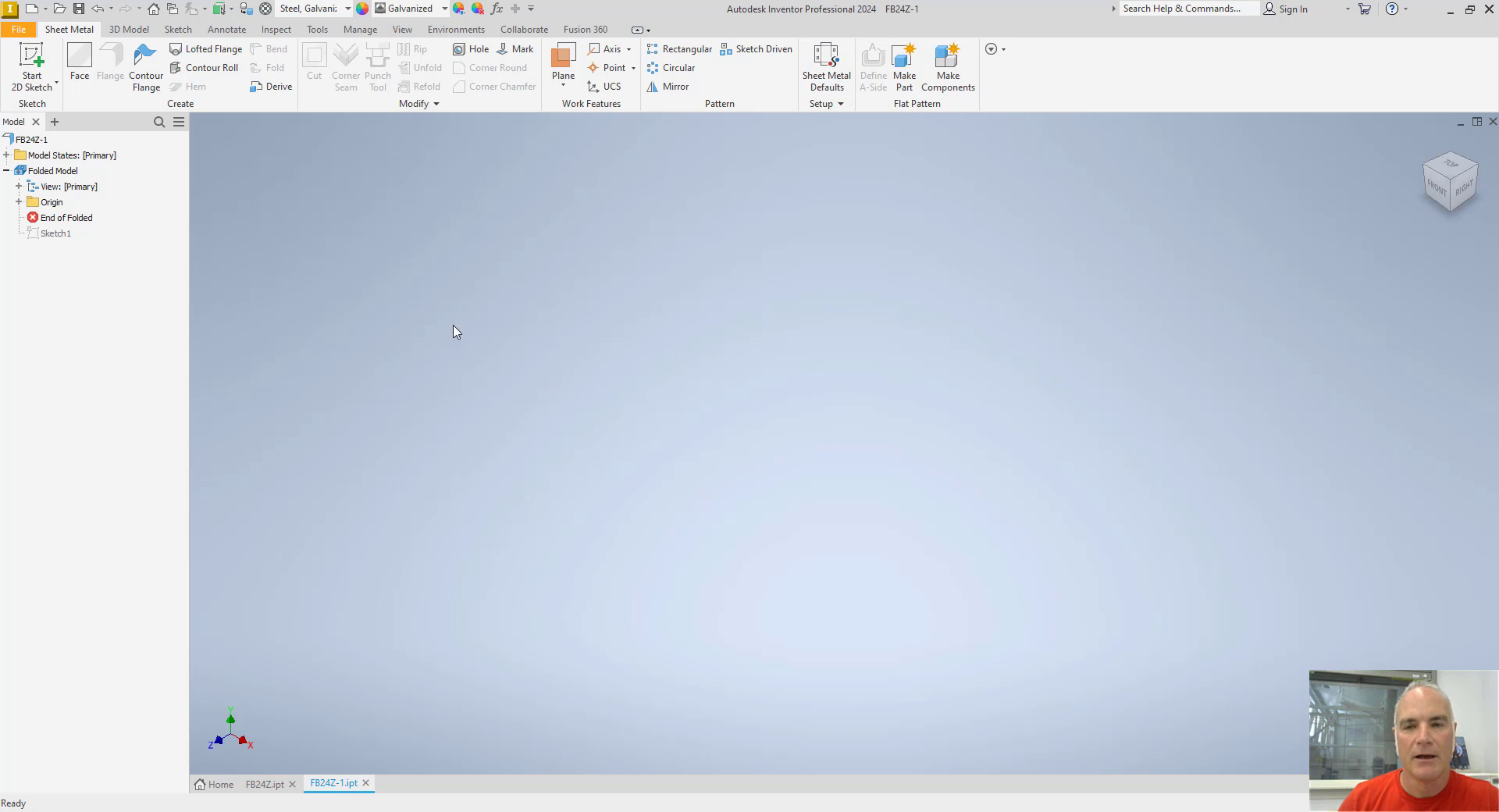
pyautogui.moveTo(38, 223); pyautogui.dragTo(40, 242)
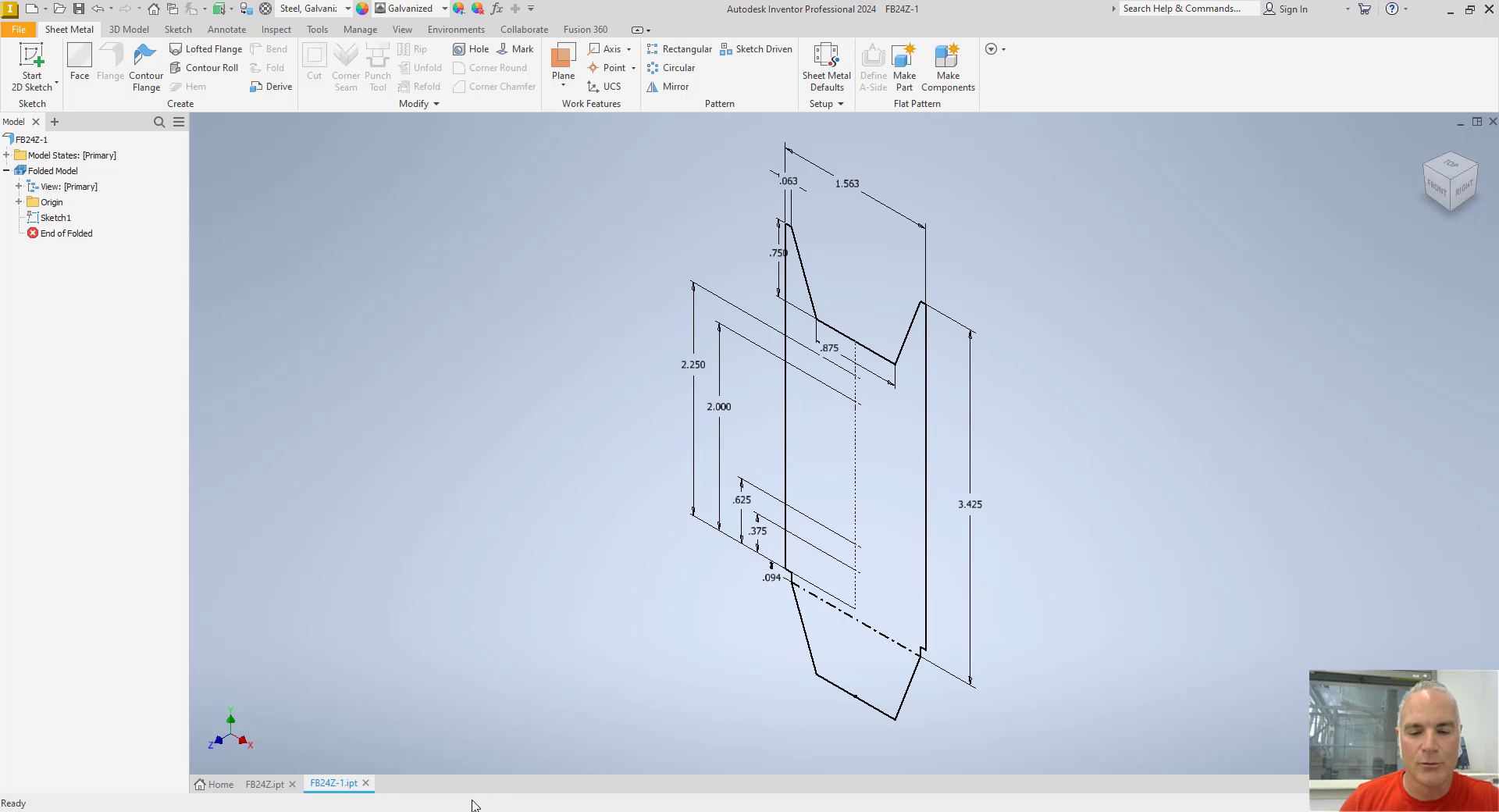
pyautogui.hotkey('alt', 'Tab')
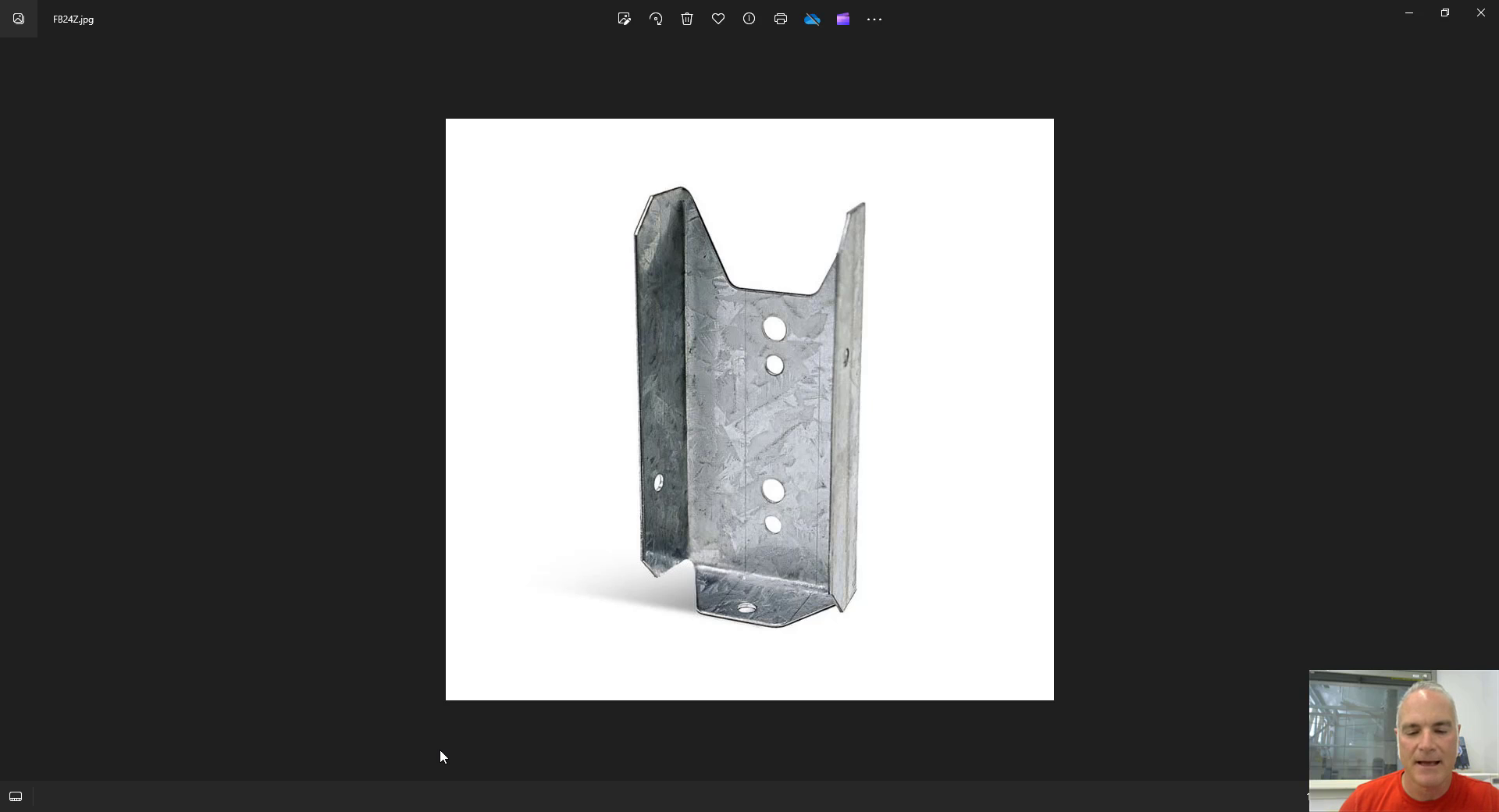
# Step: Compare the FB24Z bracket photo with the profile sketch, ending back in Inventor on Sketch1
pyautogui.hotkey('alt', 'Tab')
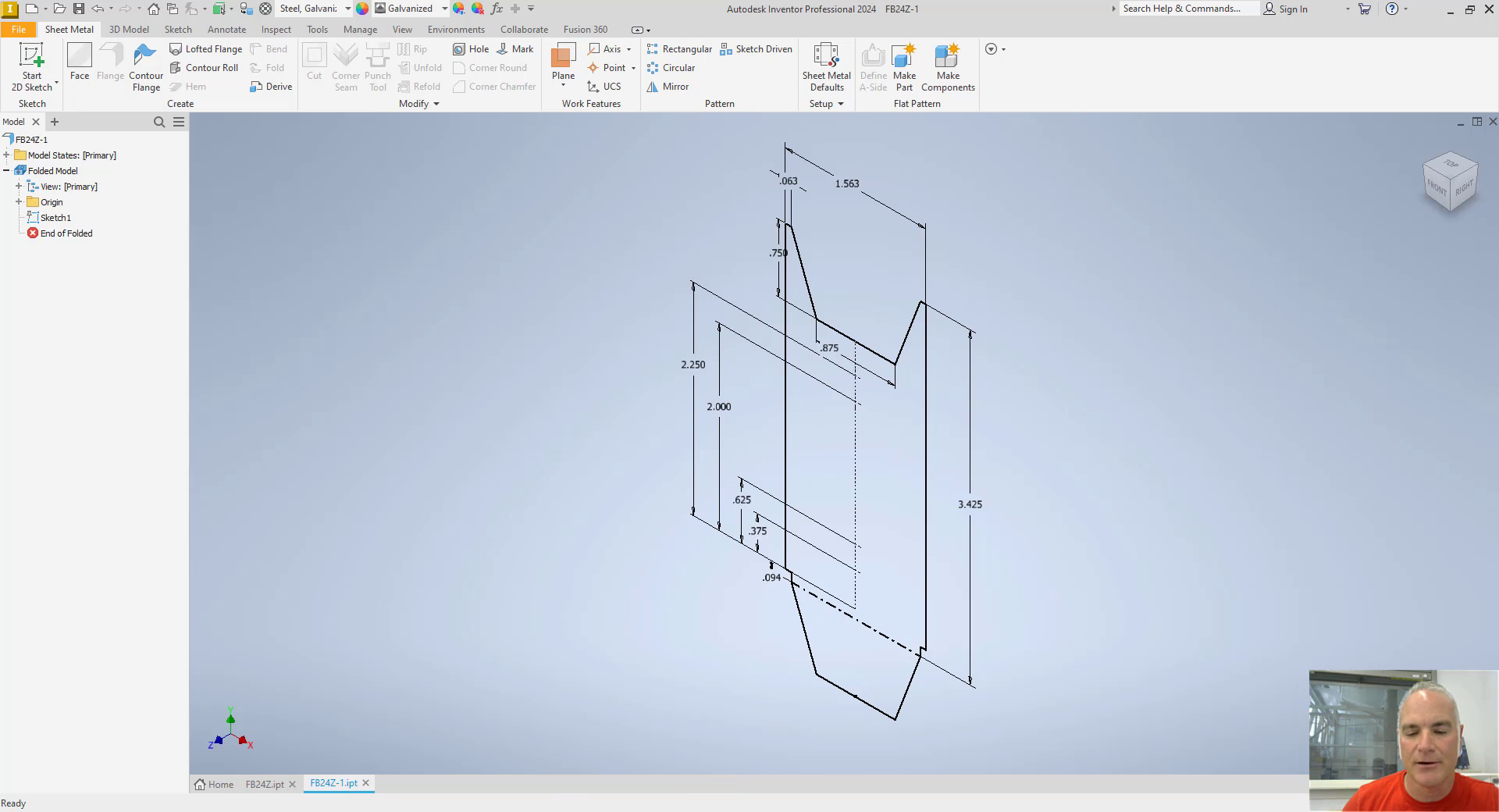
pyautogui.hotkey('alt', 'Tab')
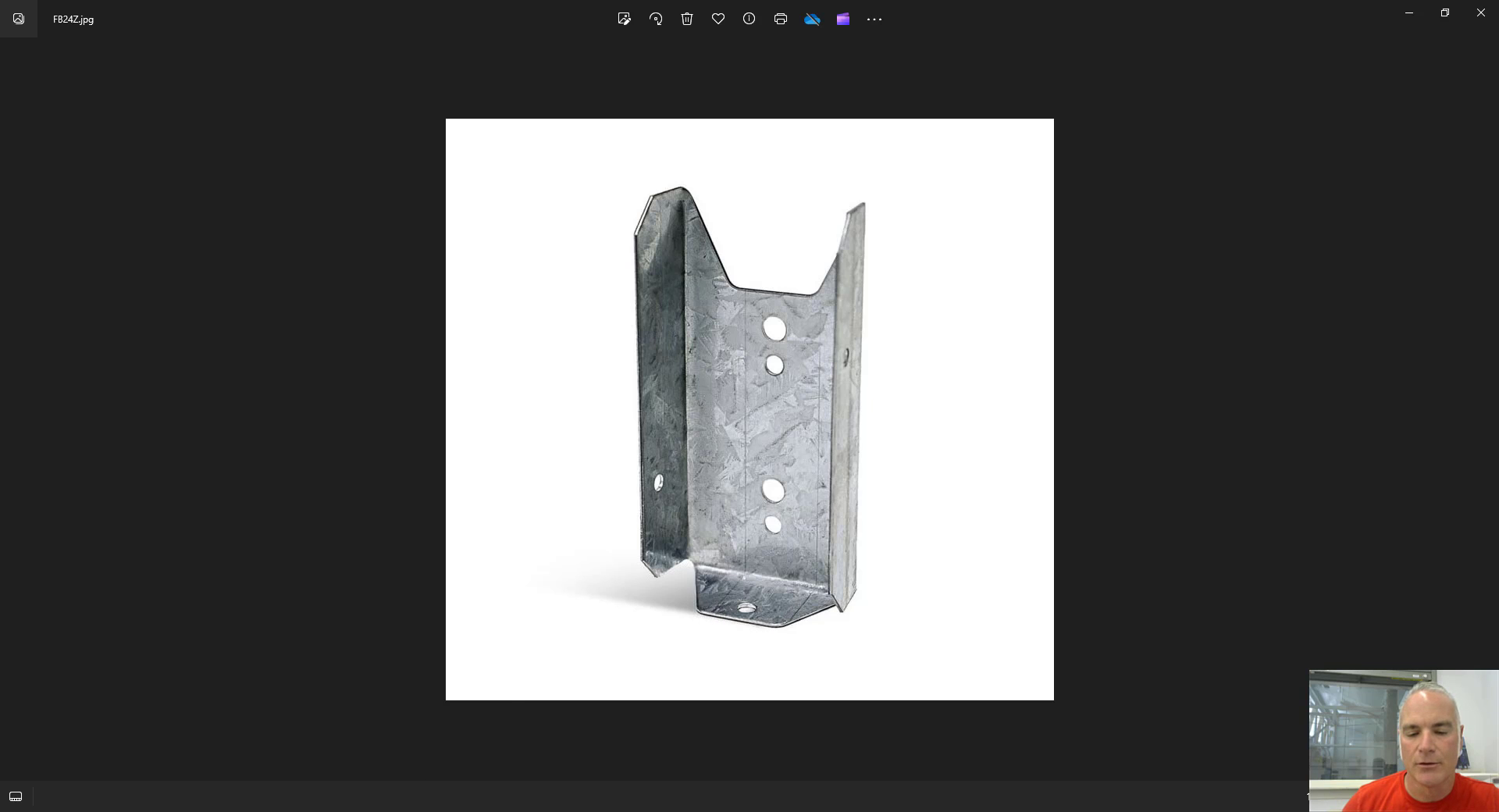
pyautogui.hotkey('alt', 'Tab')
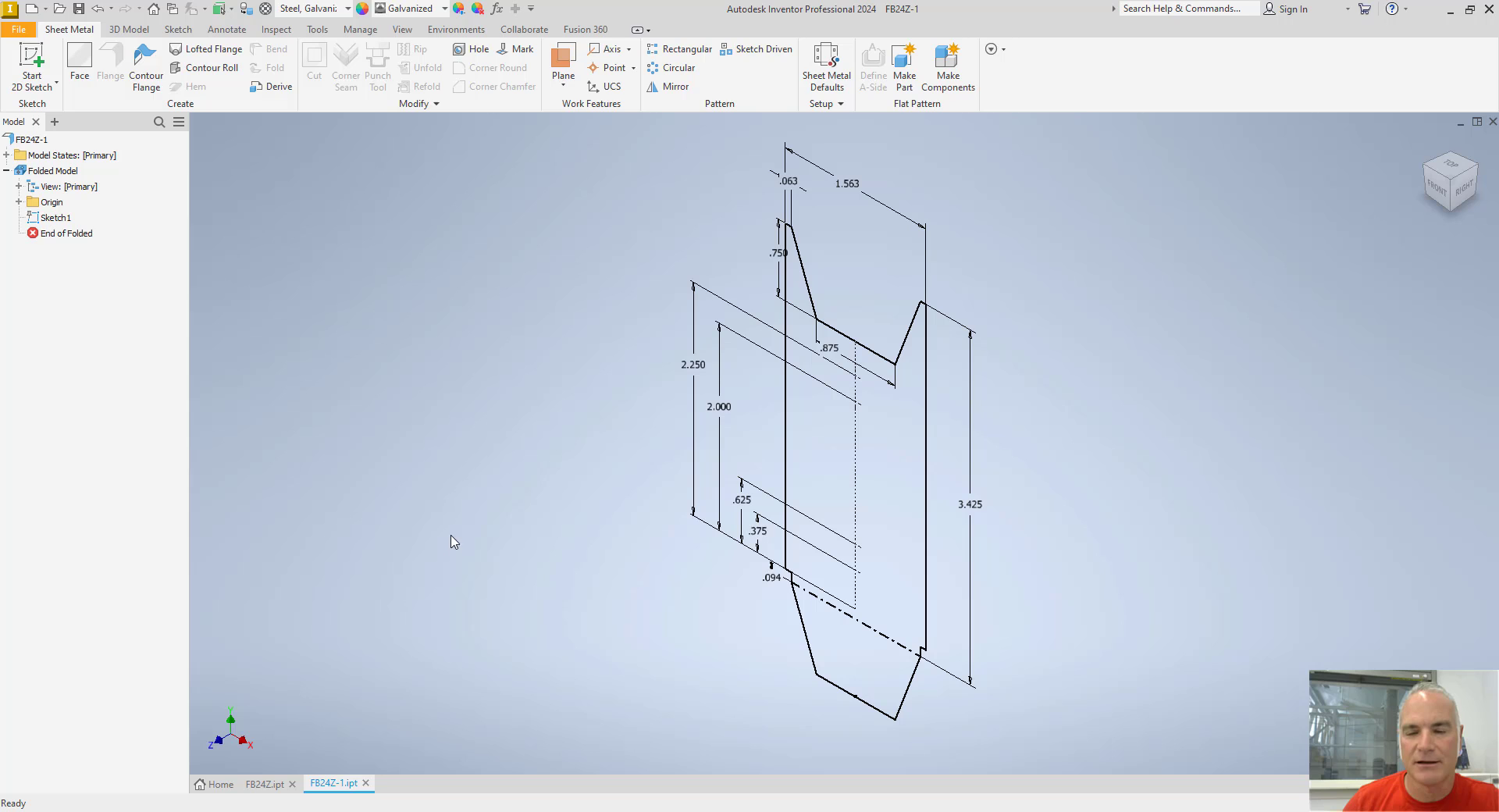
# Step: Create Face1 from the bracket outline and bottom tab regions using the middle offset direction
pyautogui.click(81, 62)
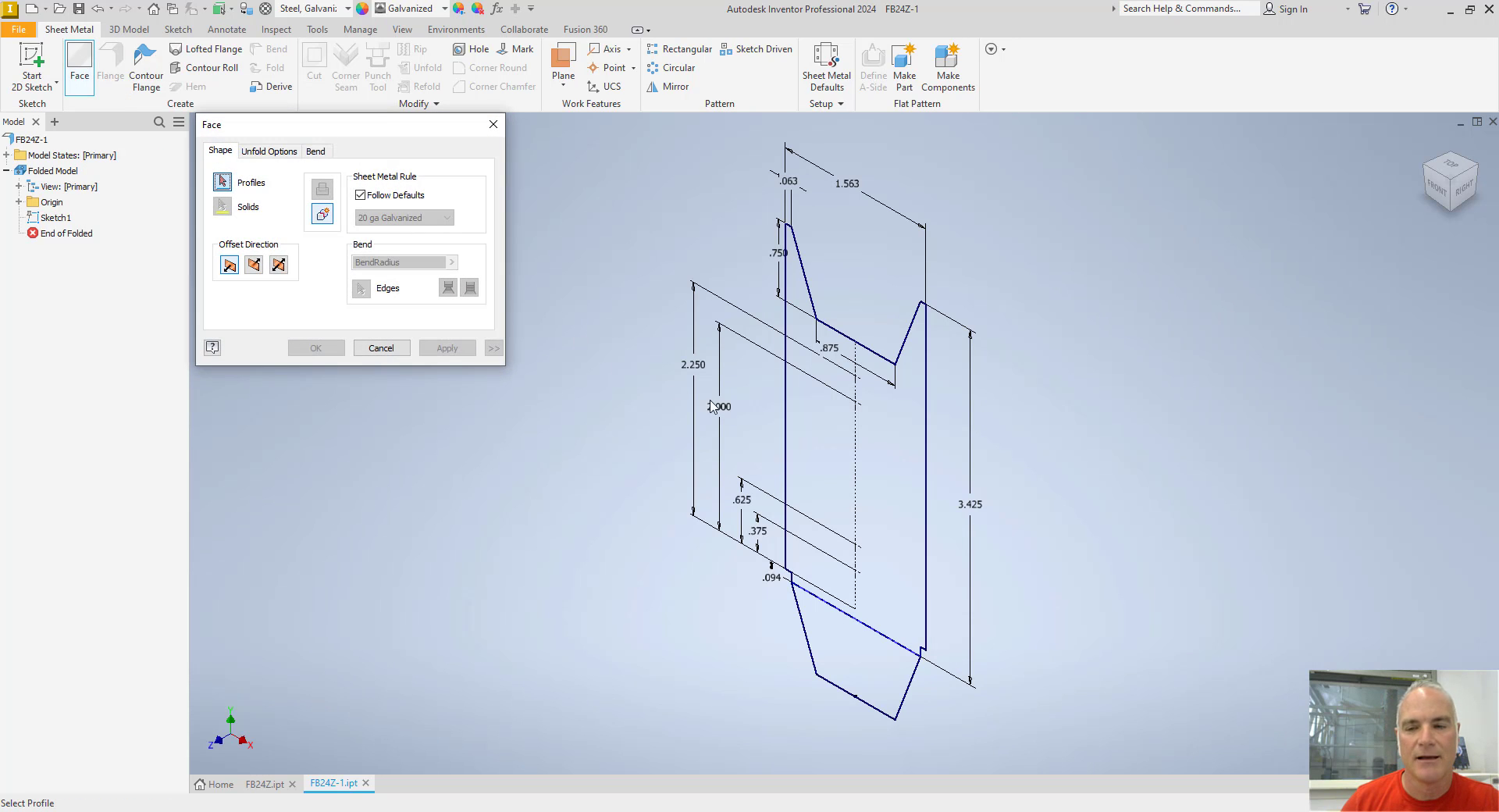
pyautogui.click(829, 442)
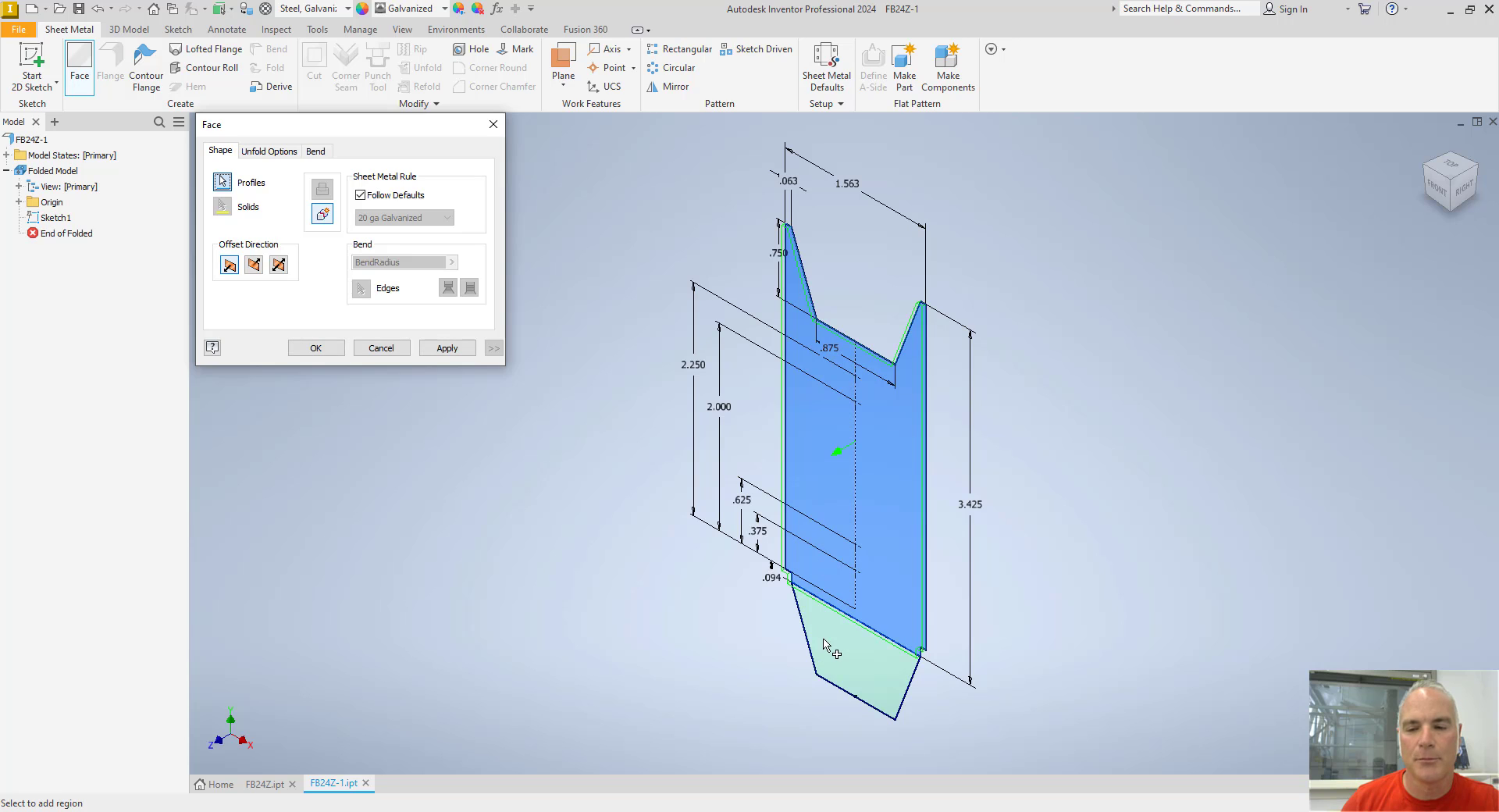
pyautogui.click(825, 641)
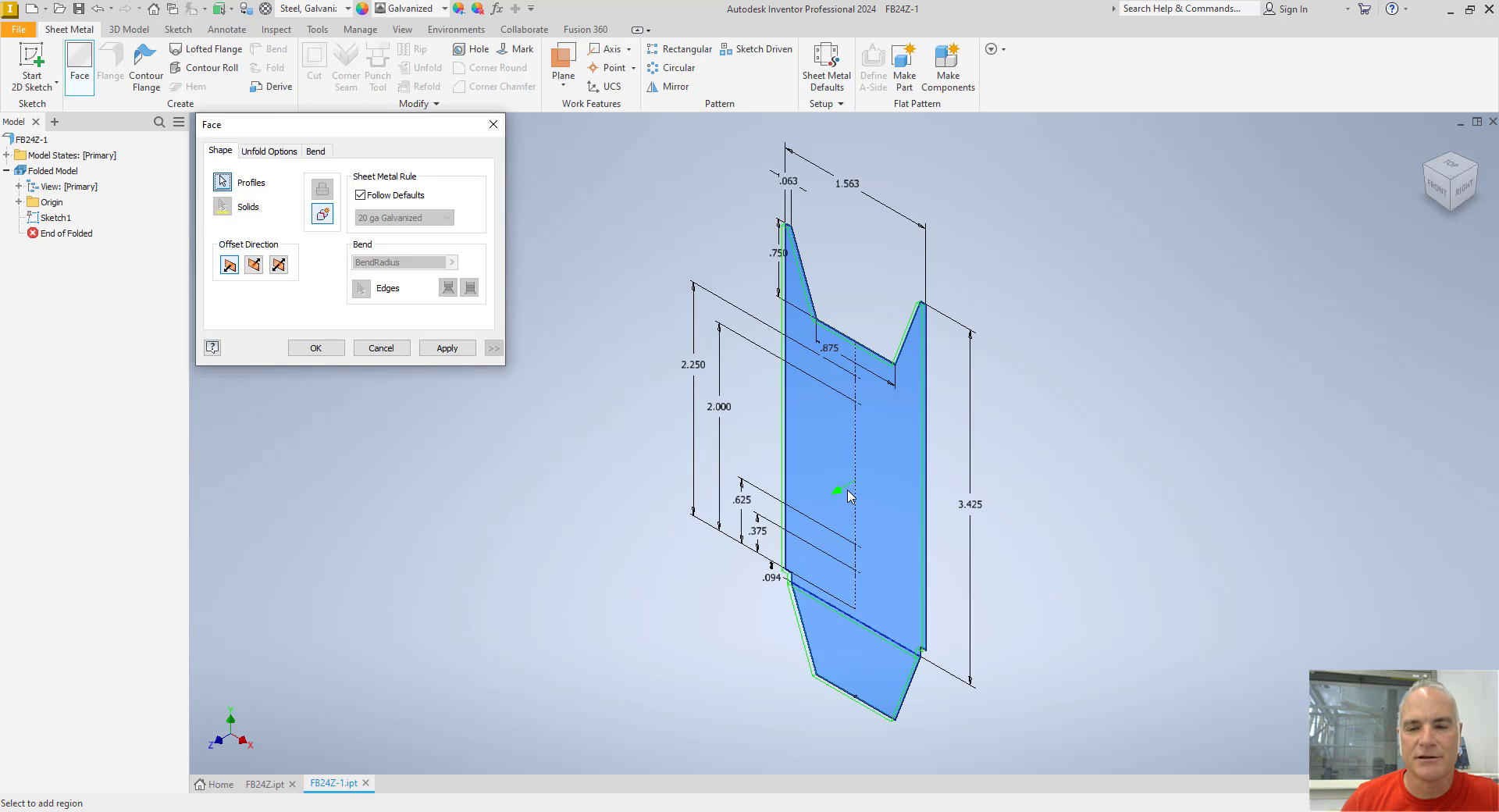
pyautogui.click(255, 267)
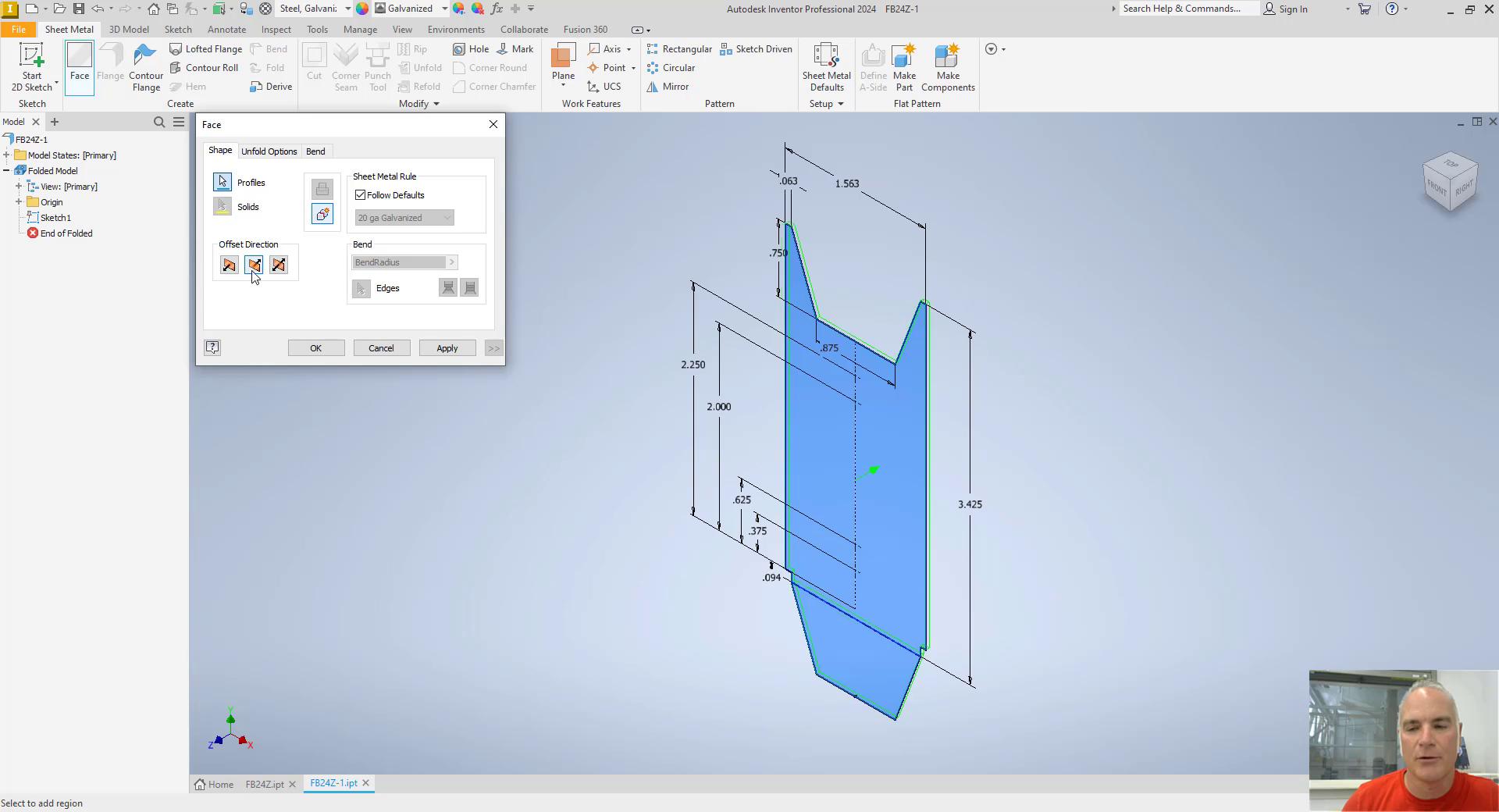
pyautogui.click(308, 355)
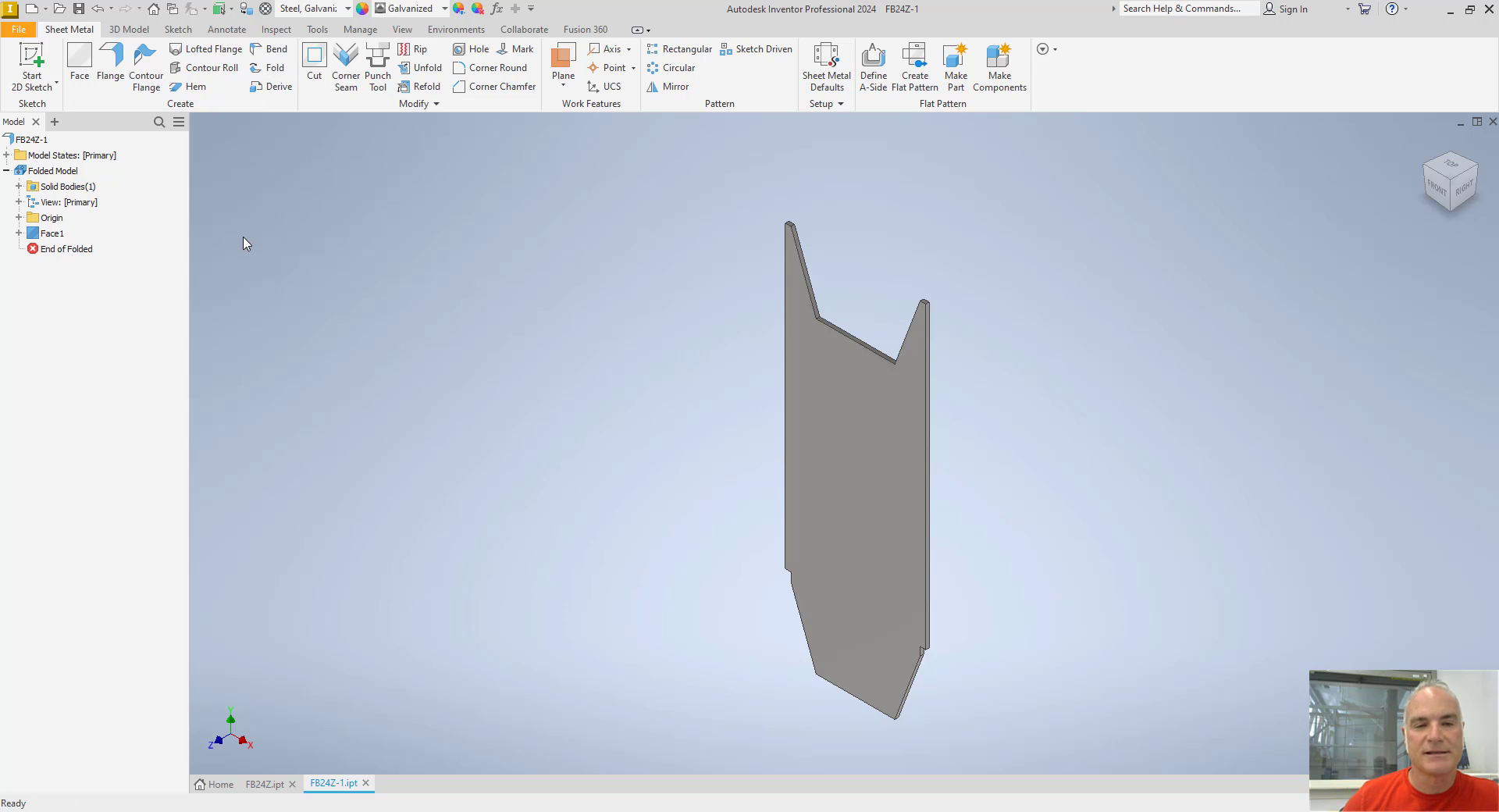
# Step: Make Sketch1 under Face1 visible again to expose the bend line
pyautogui.click(19, 233)
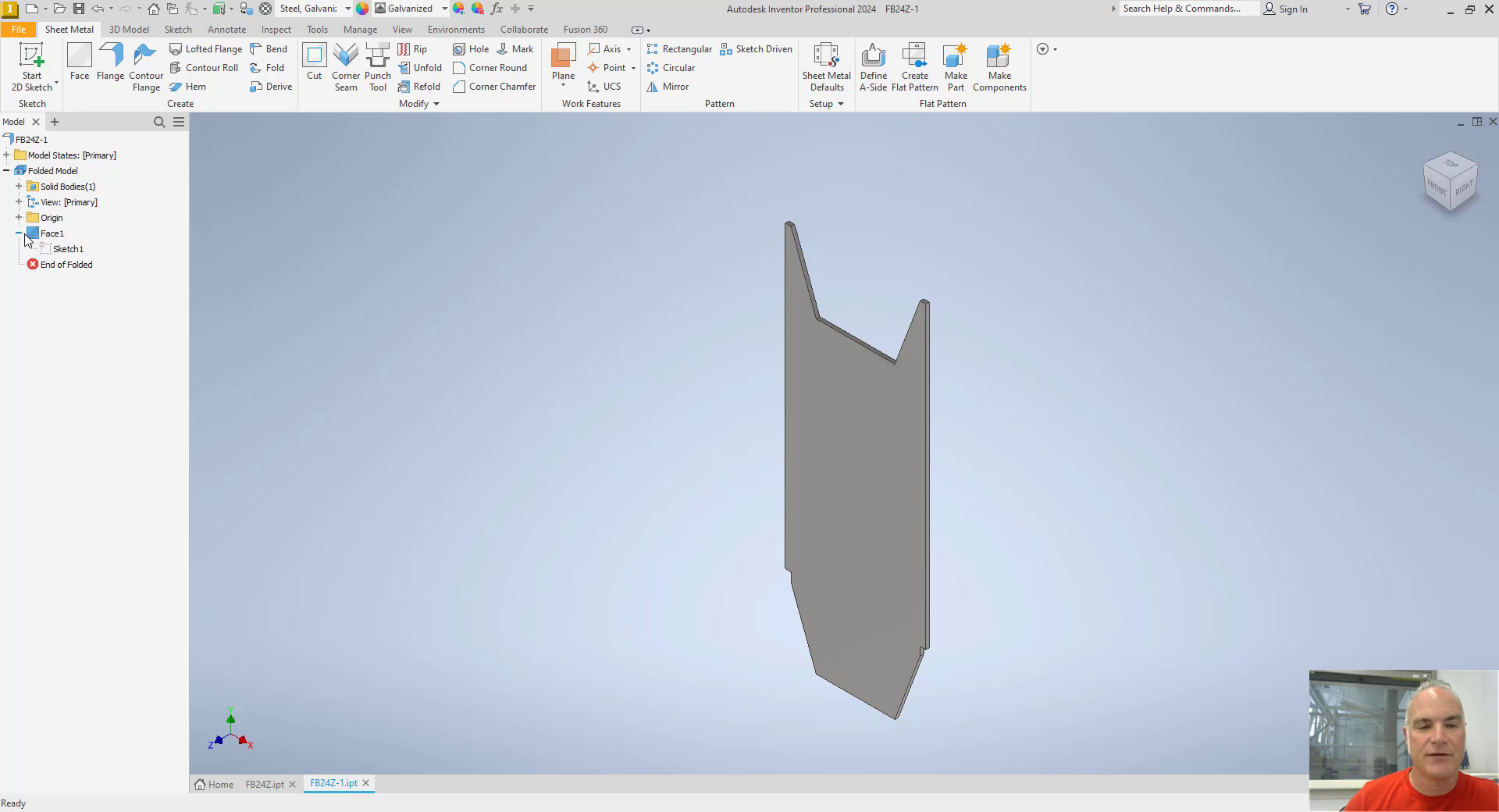
pyautogui.rightClick(60, 253)
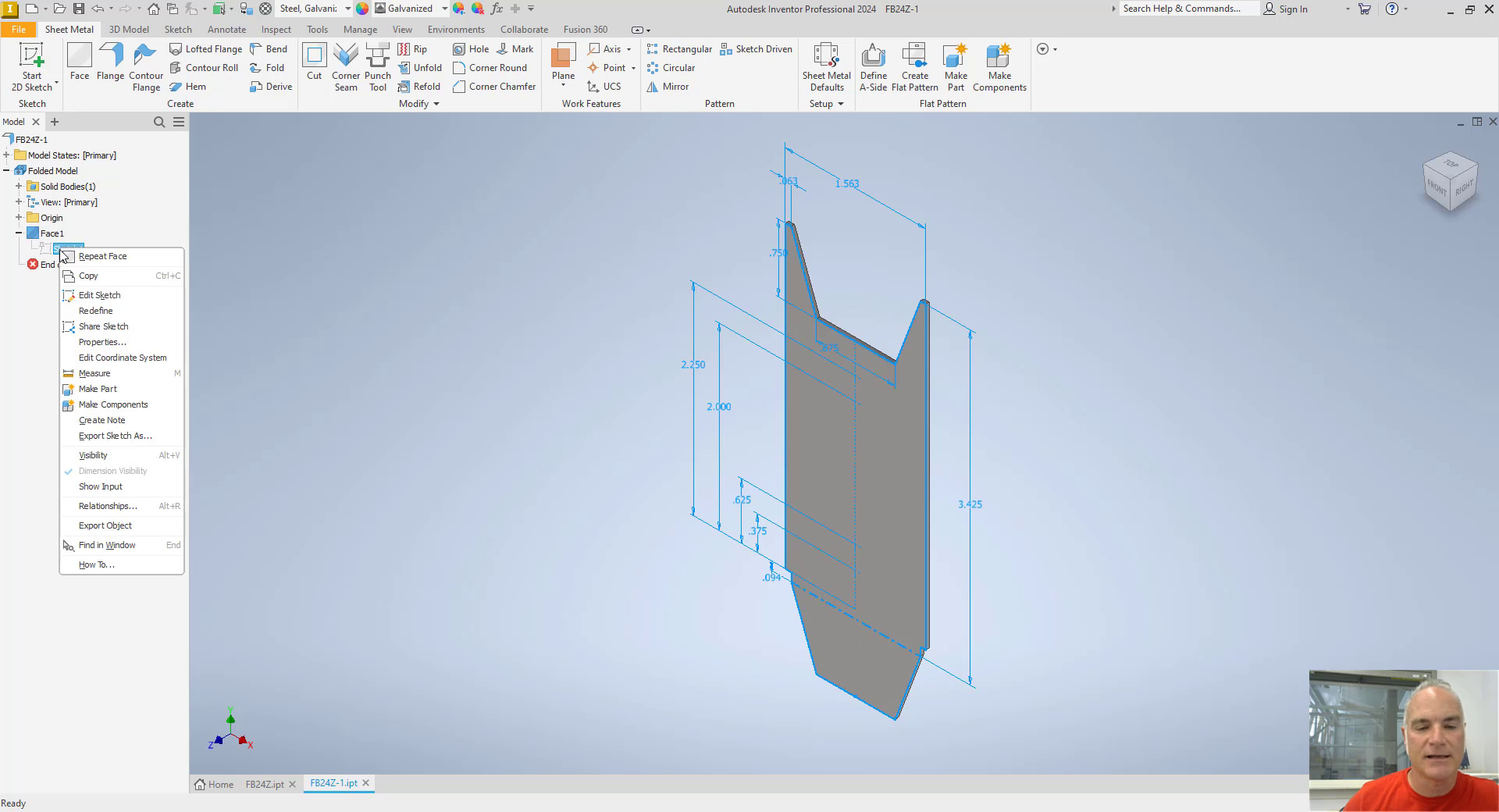
pyautogui.click(94, 456)
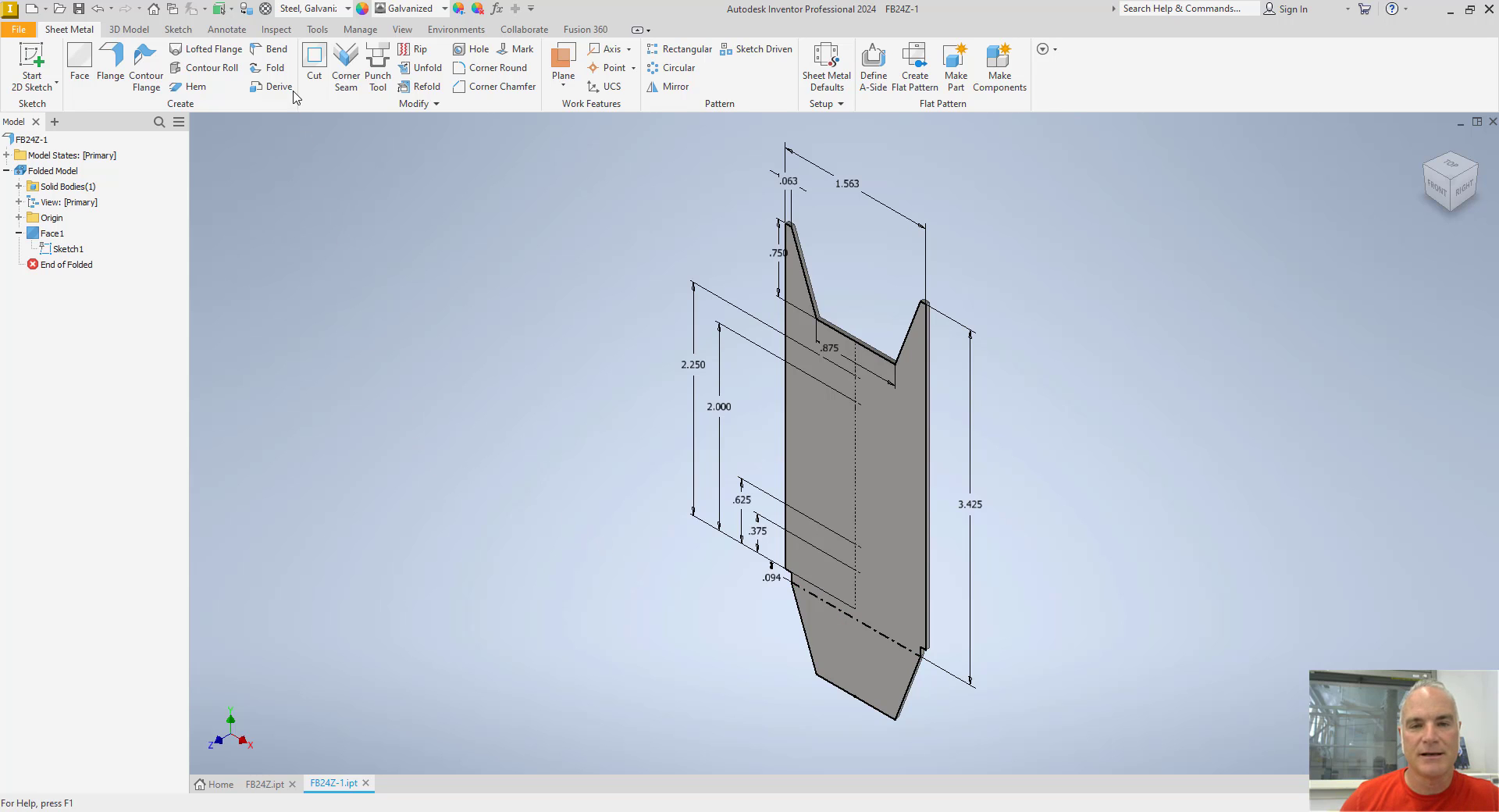
# Step: Fold the bottom tab 90 degrees along the sketched line, flipped side, with fold location End of Bend
pyautogui.click(277, 70)
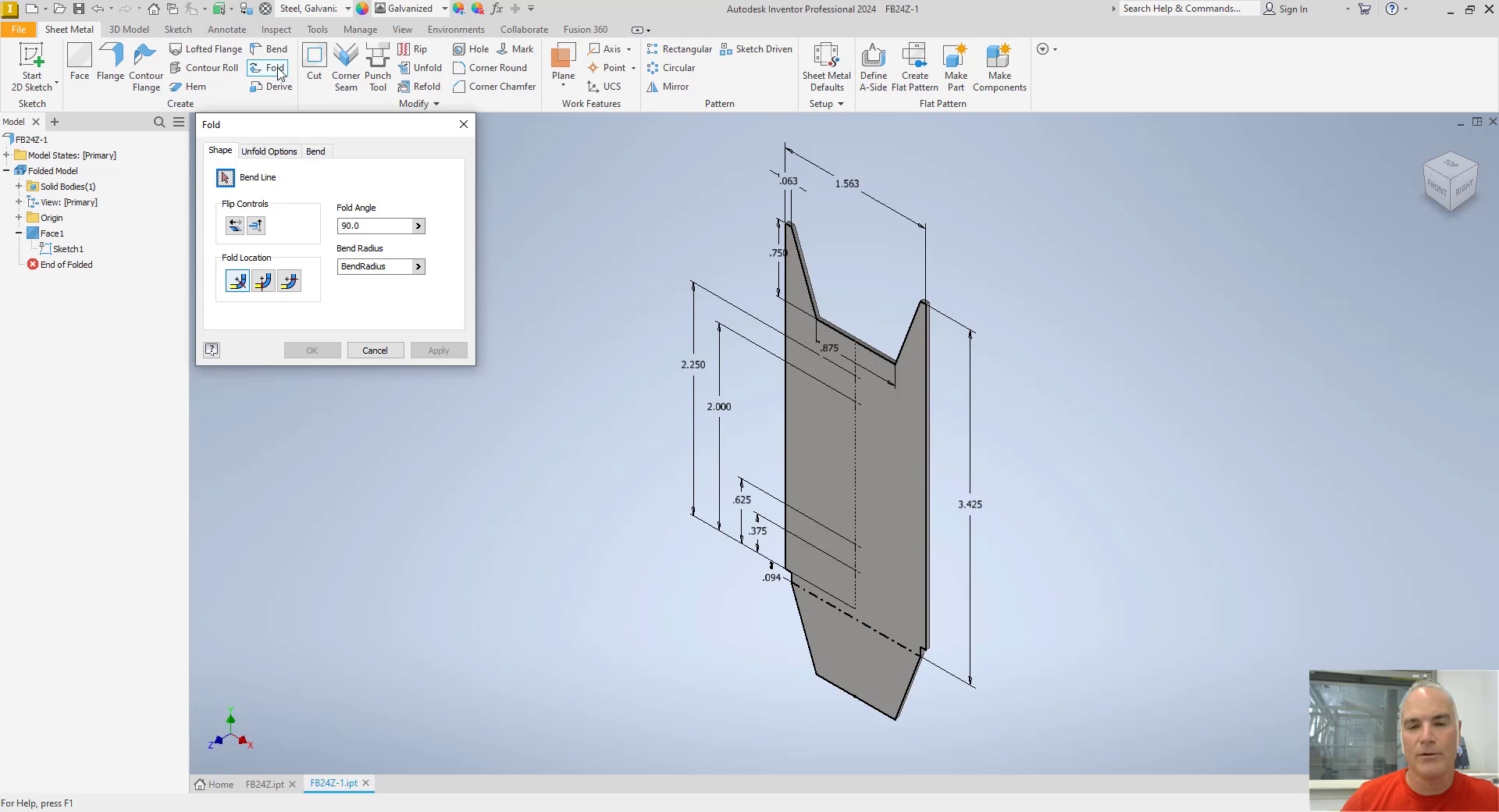
pyautogui.click(823, 606)
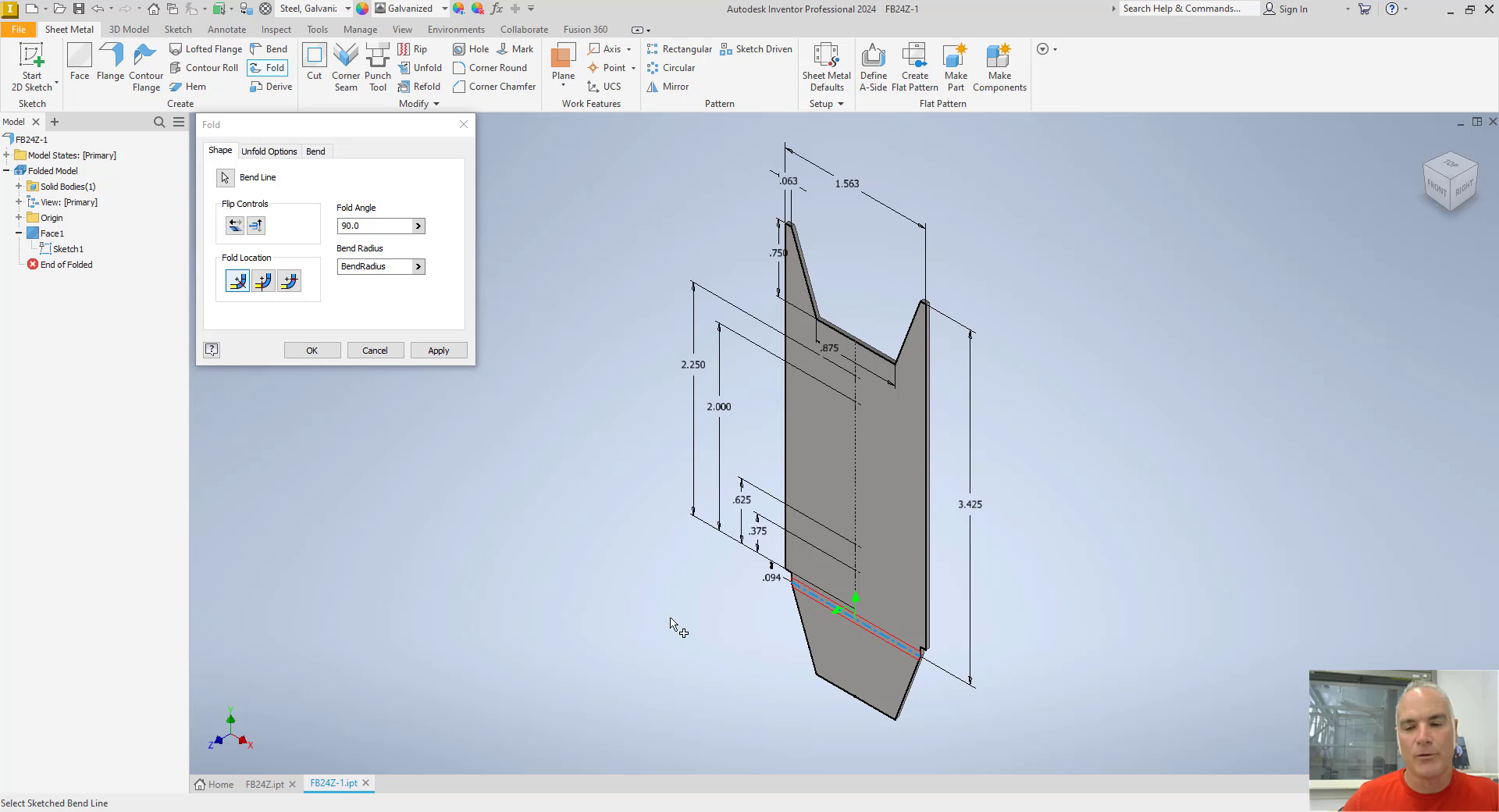
pyautogui.click(234, 225)
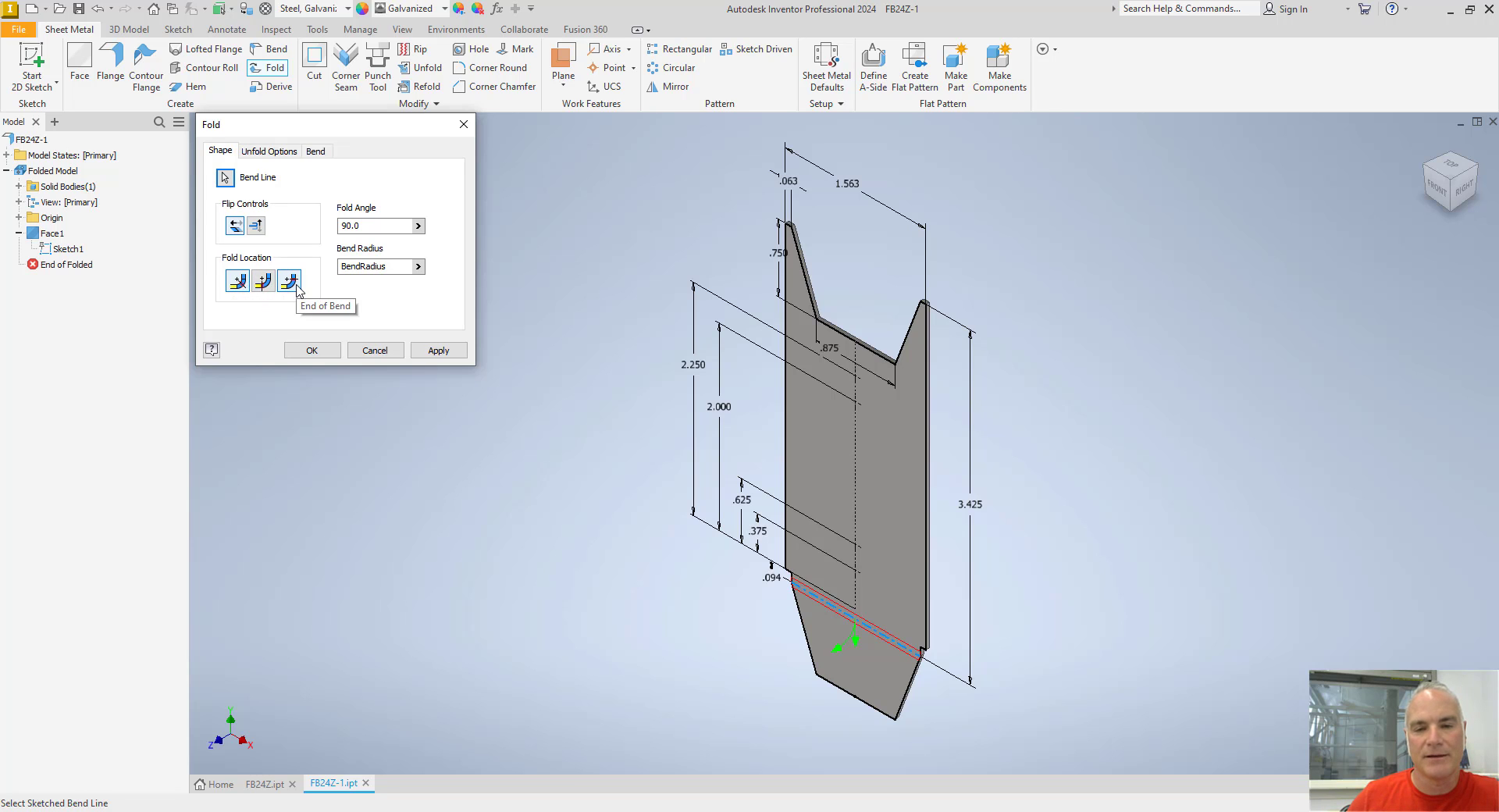
pyautogui.click(263, 284)
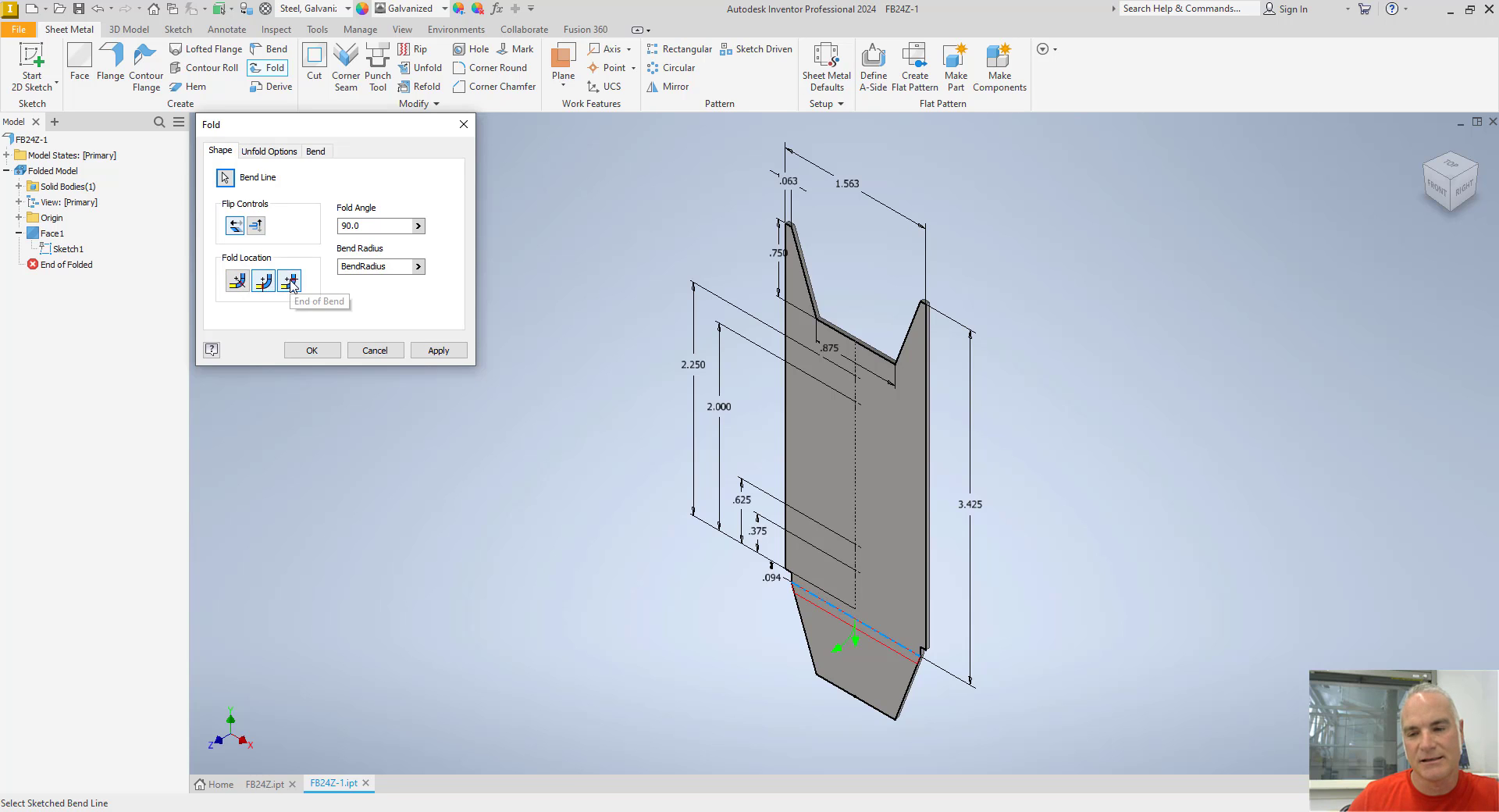
pyautogui.click(290, 283)
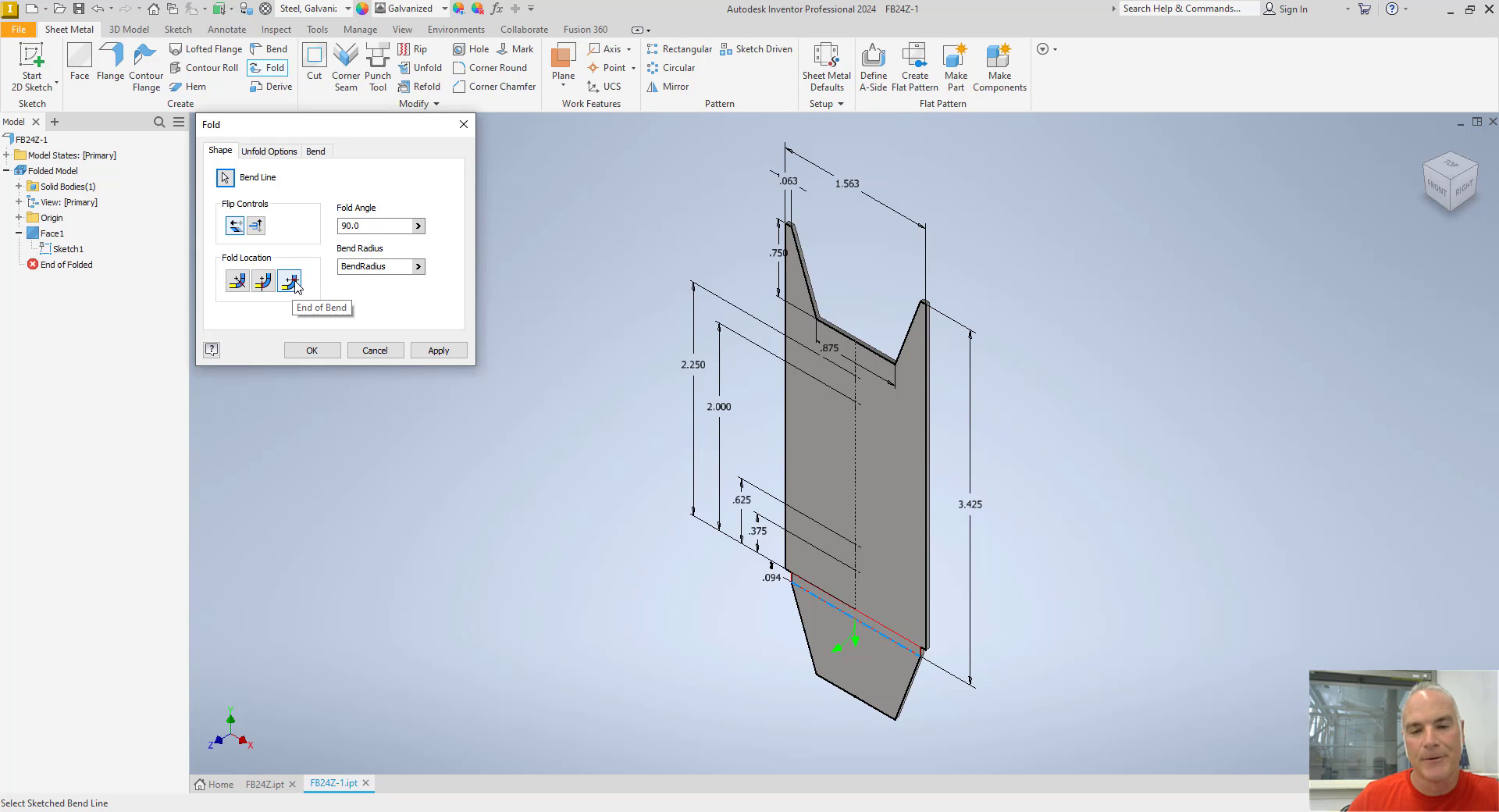
pyautogui.click(309, 351)
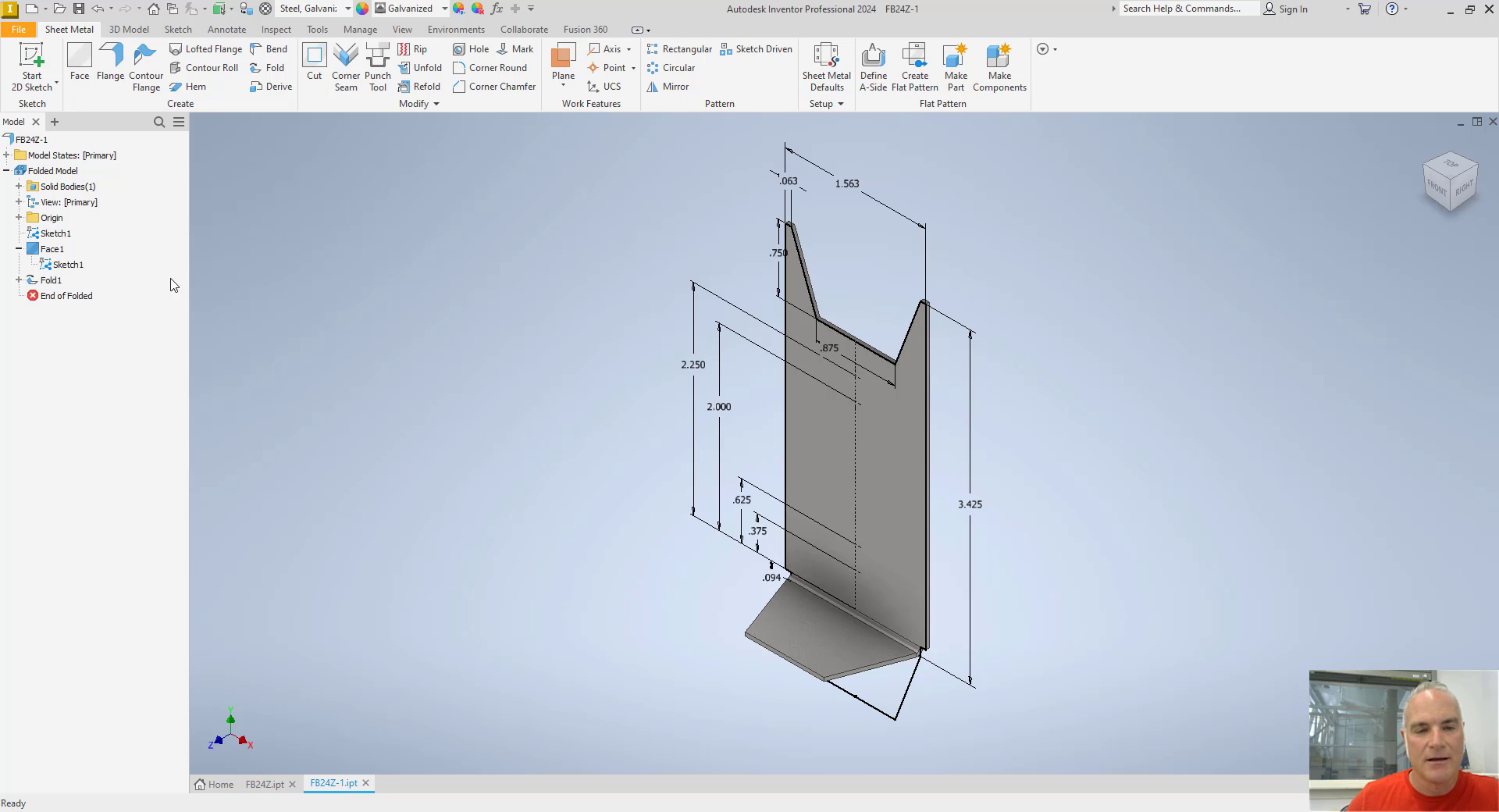
# Step: Hide Sketch1 and its dimensions again, then bring up the Flange tool
pyautogui.rightClick(72, 268)
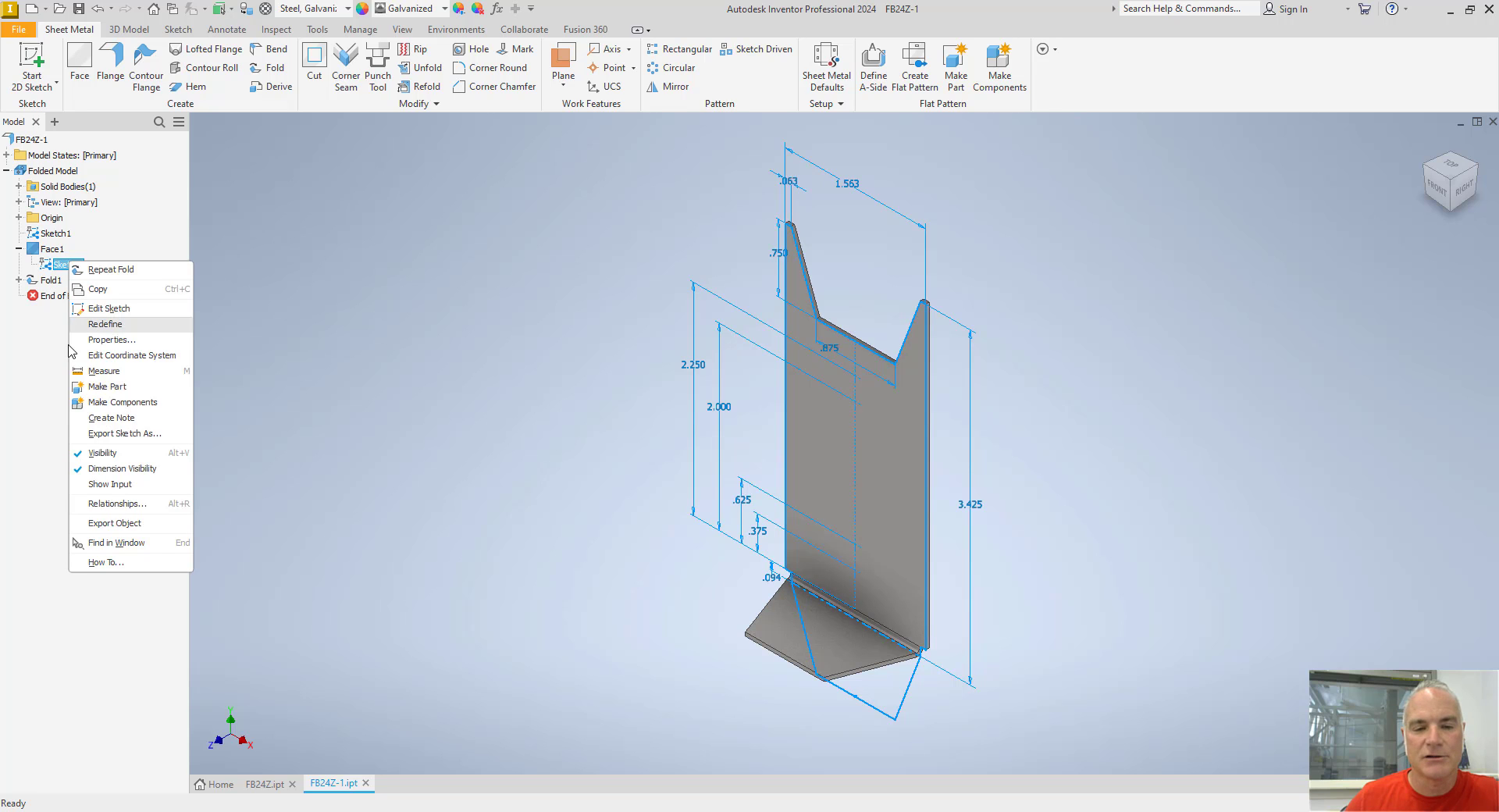
pyautogui.click(91, 455)
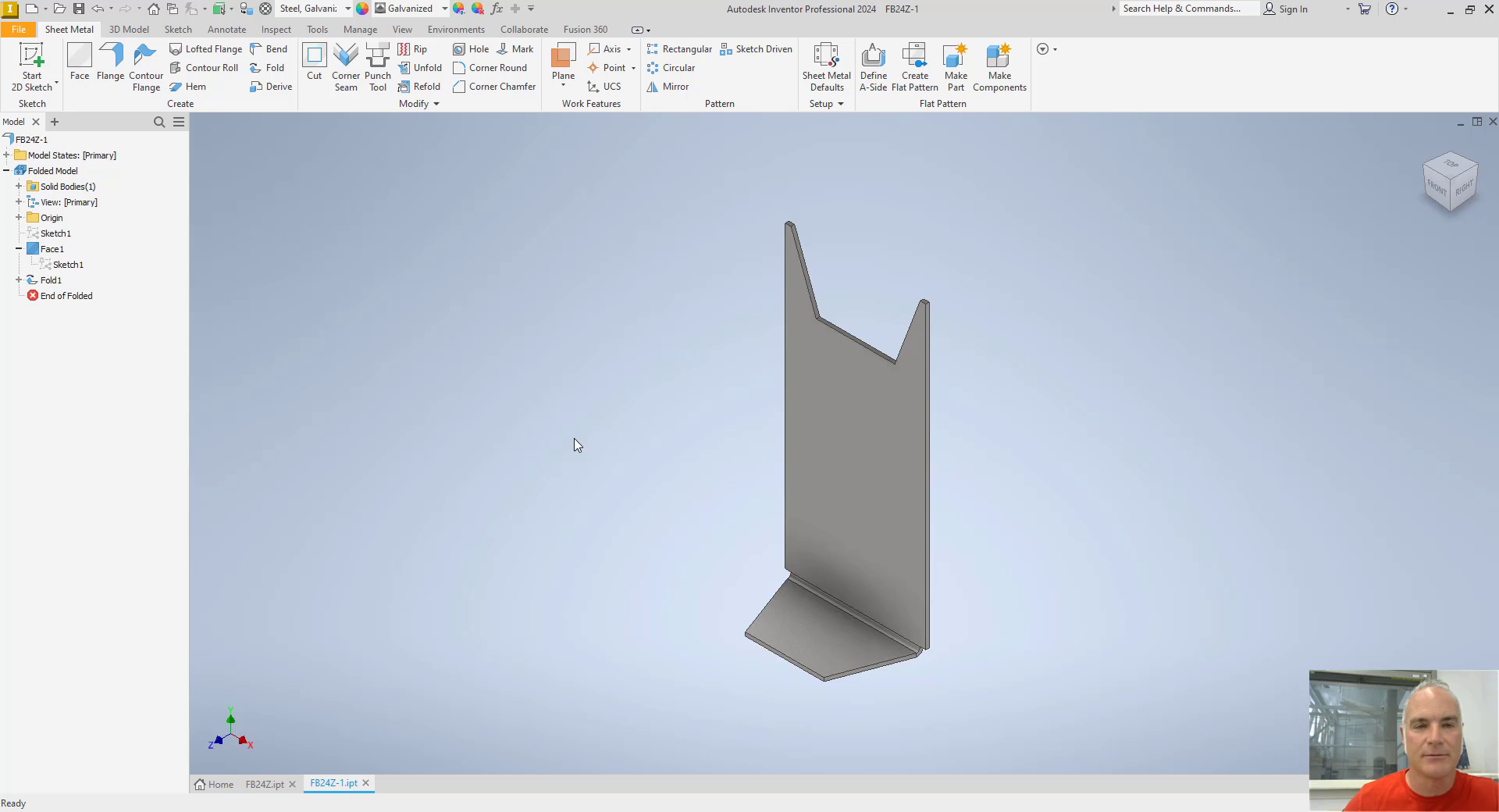
pyautogui.click(117, 66)
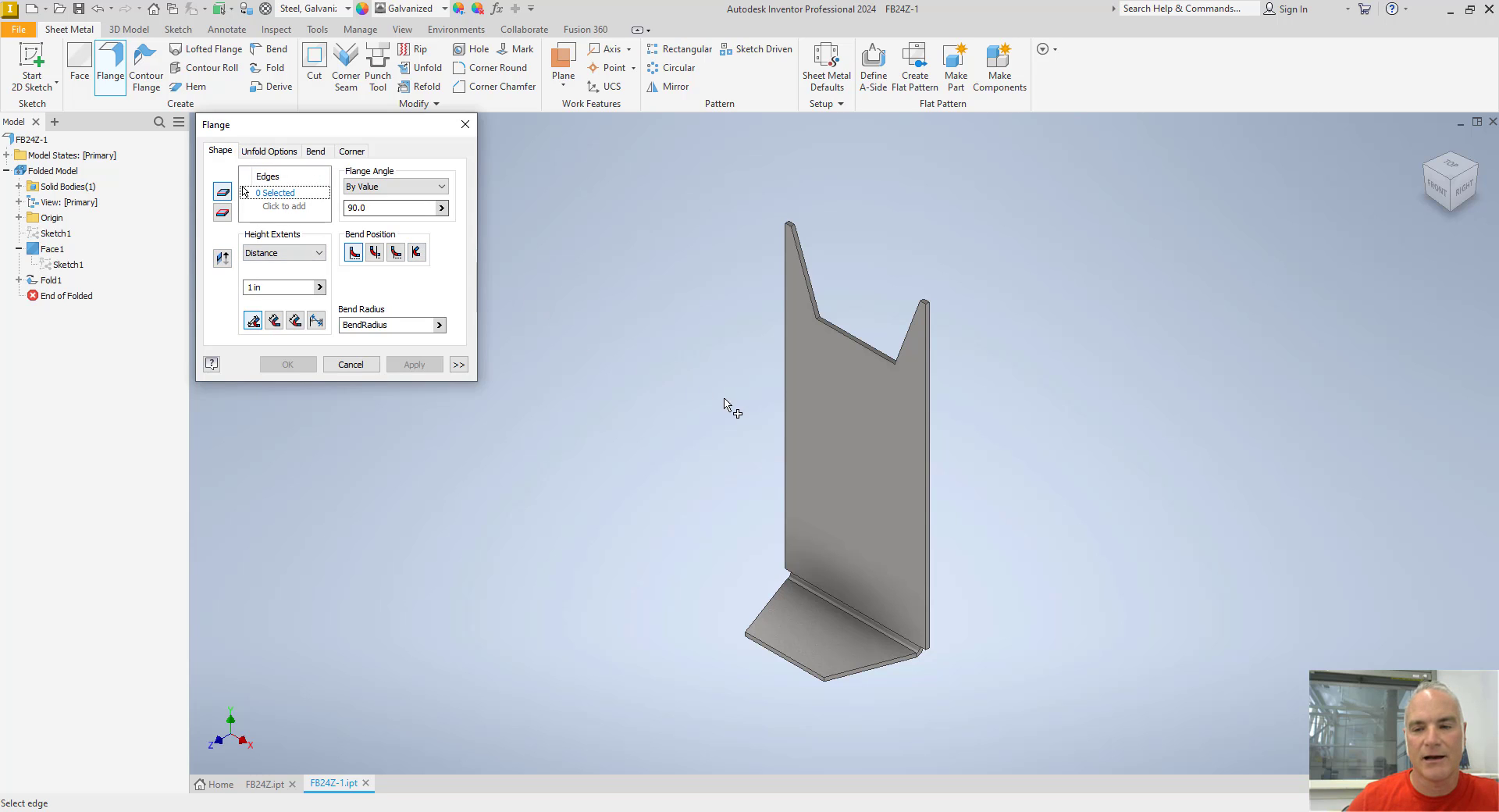
# Step: Add .75 in flanges on both long edges, bend position Outside, height measured from the tangent plane
pyautogui.click(785, 416)
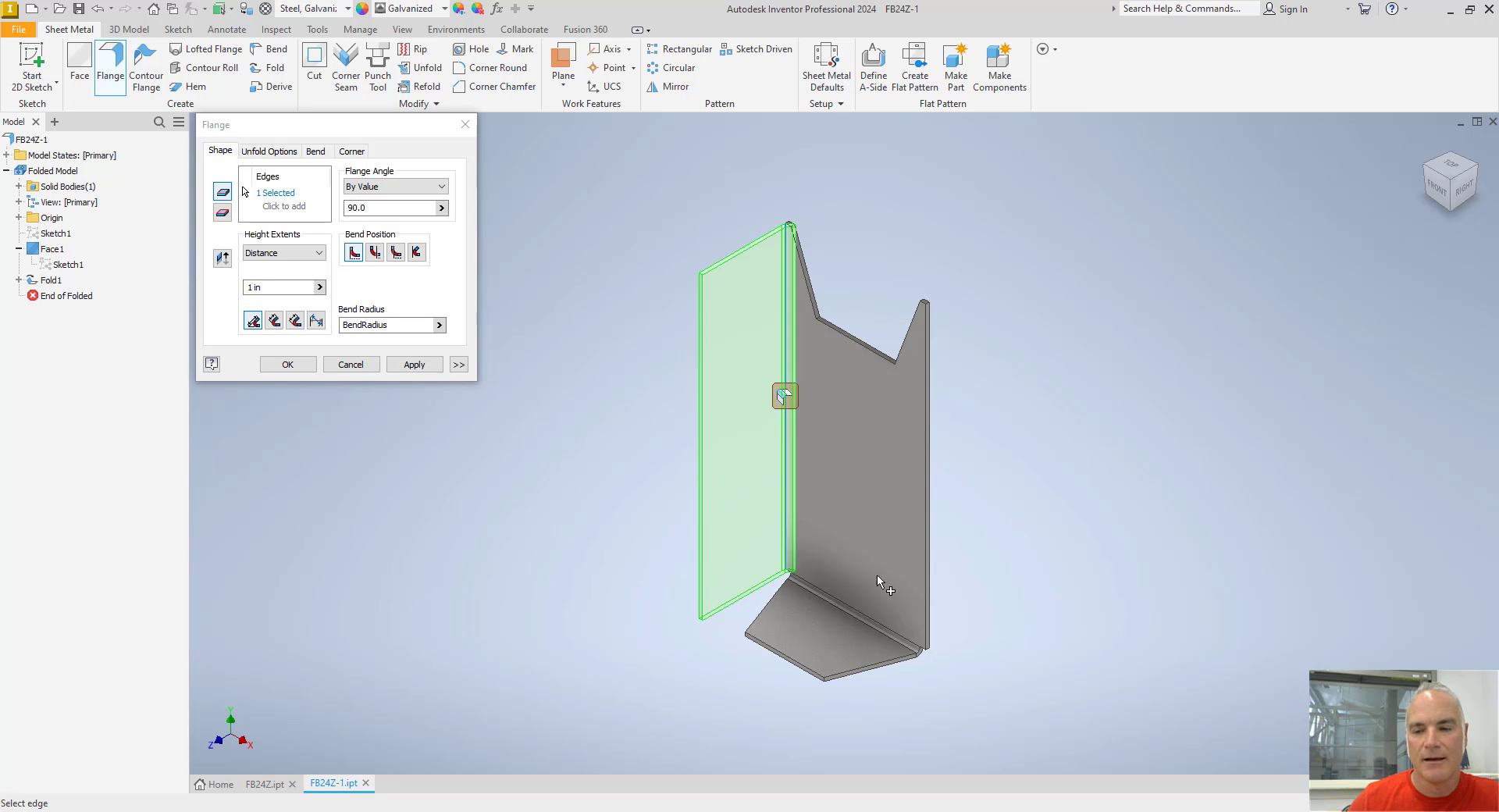
pyautogui.click(922, 554)
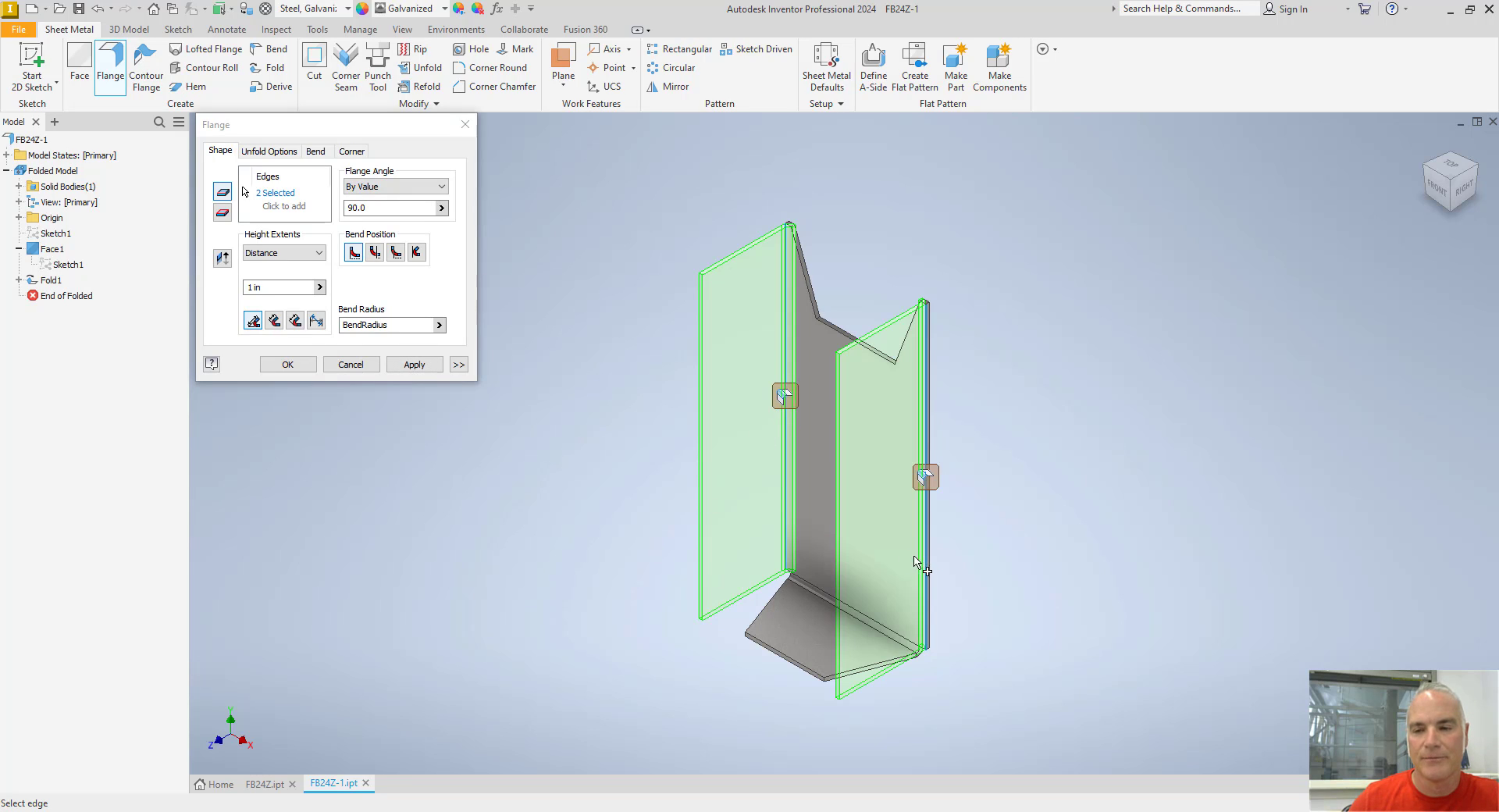
pyautogui.click(271, 287)
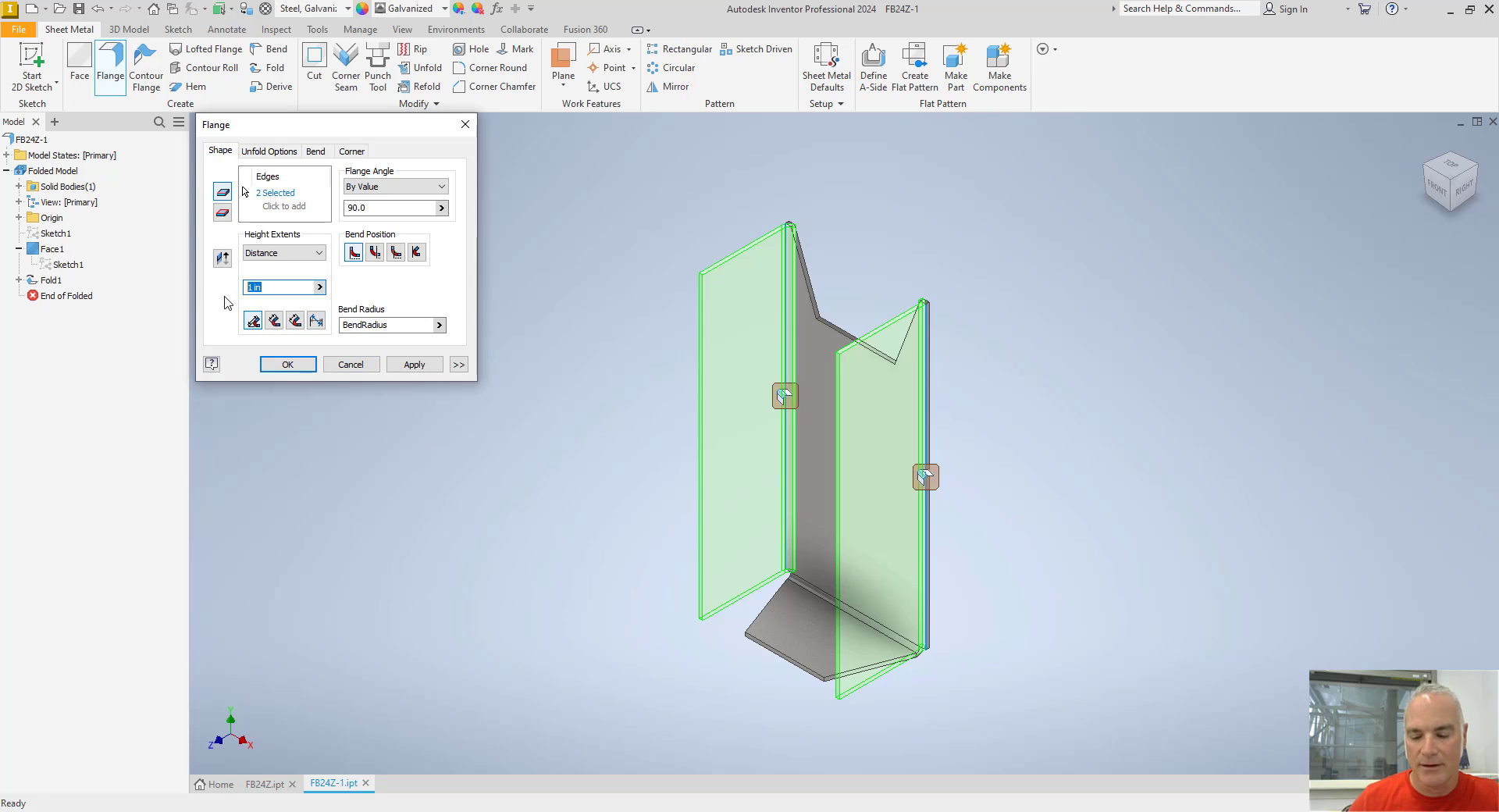
pyautogui.write('.75')
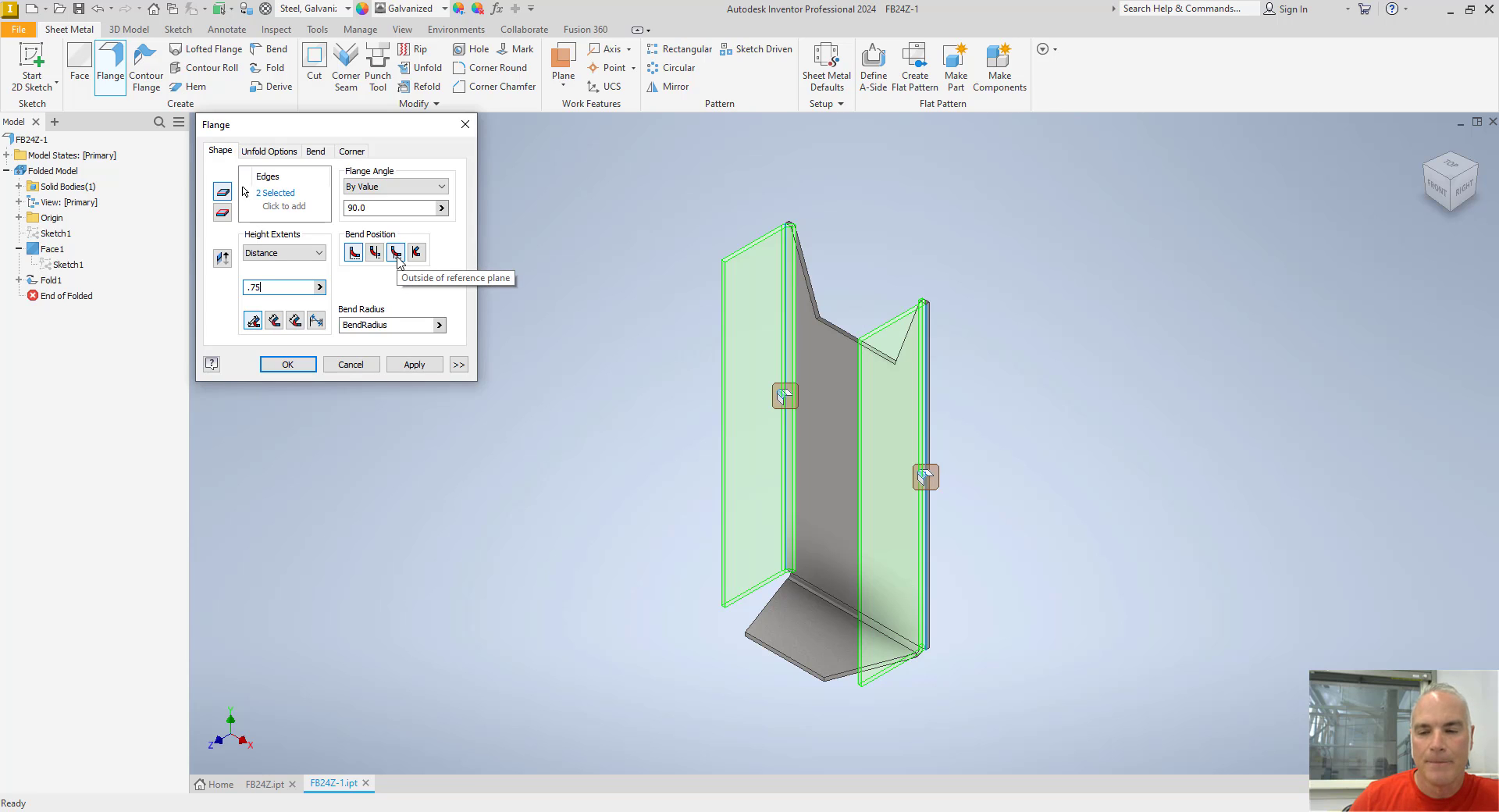
pyautogui.click(396, 252)
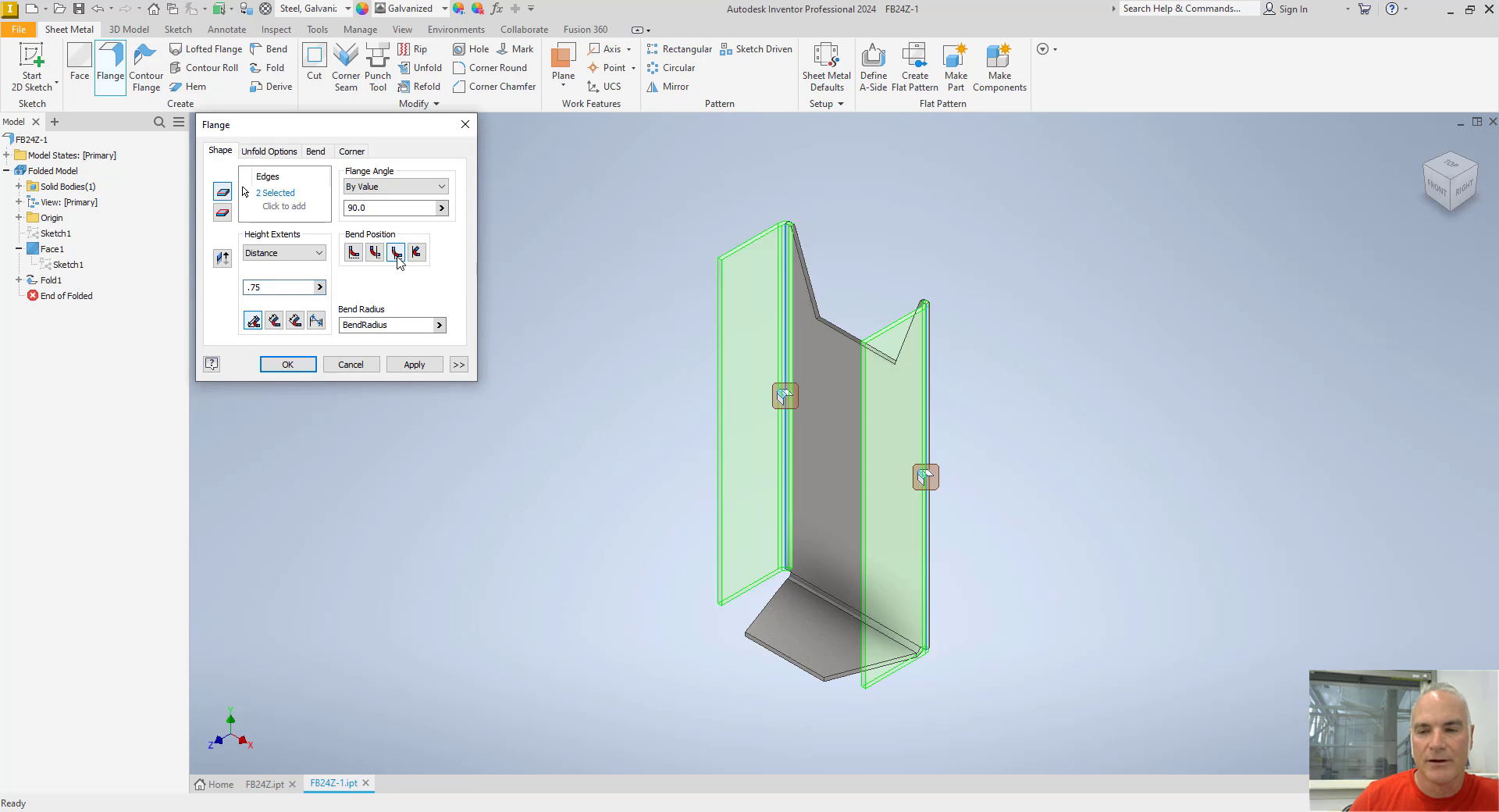
pyautogui.click(295, 322)
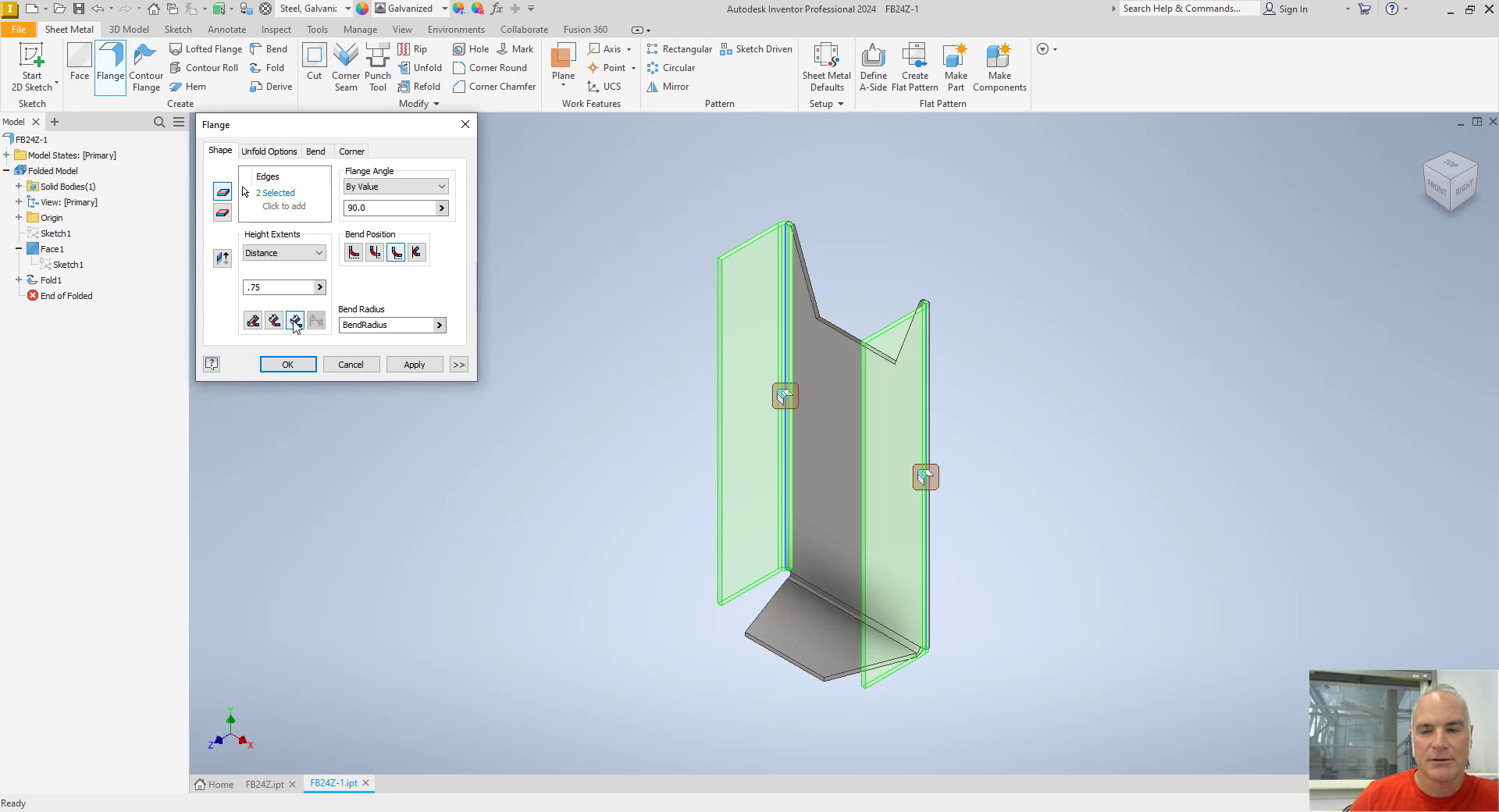
pyautogui.click(286, 365)
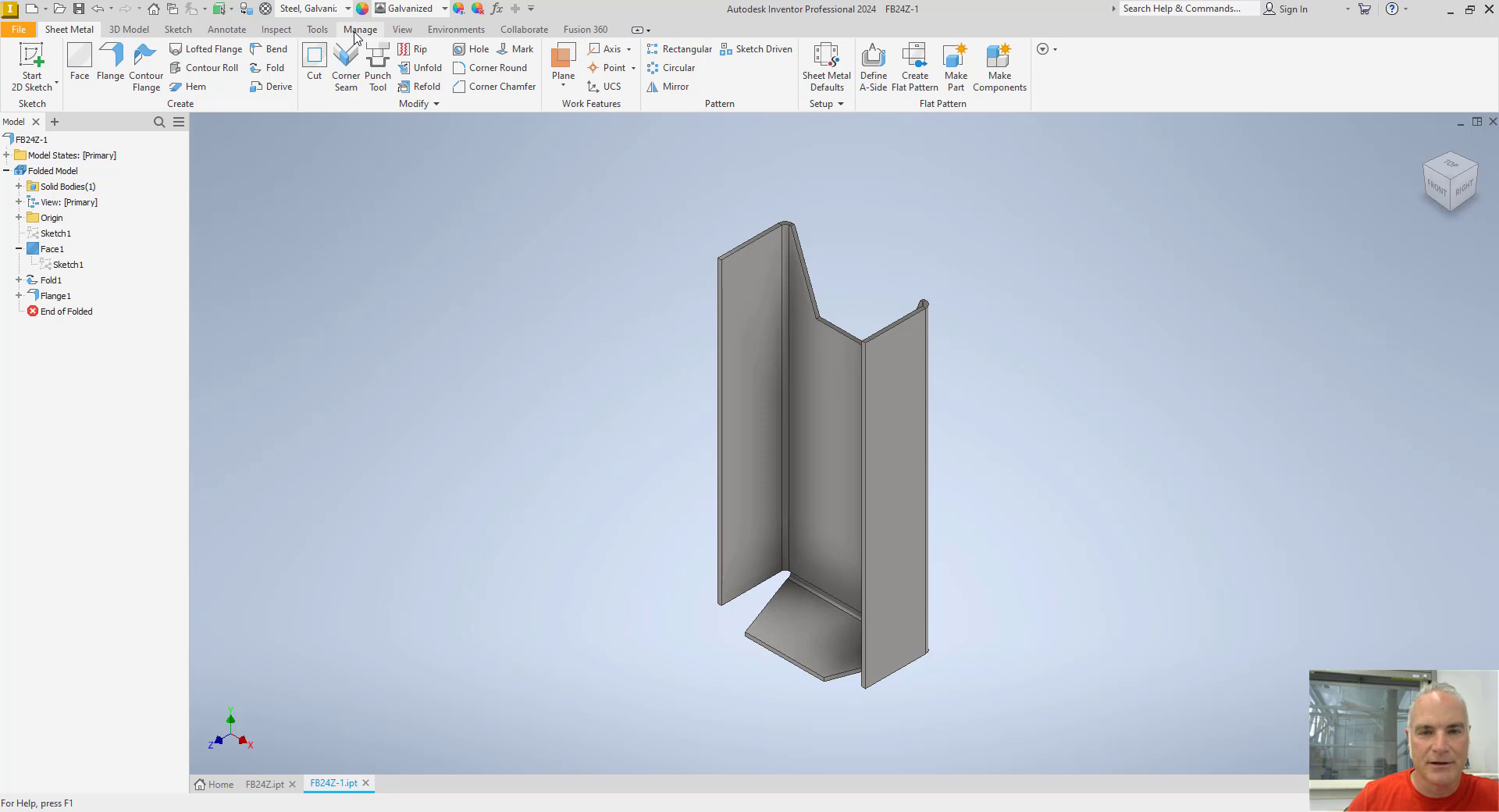
# Step: Measure the distance between the left and right side flanges with the Inspect tools
pyautogui.click(274, 31)
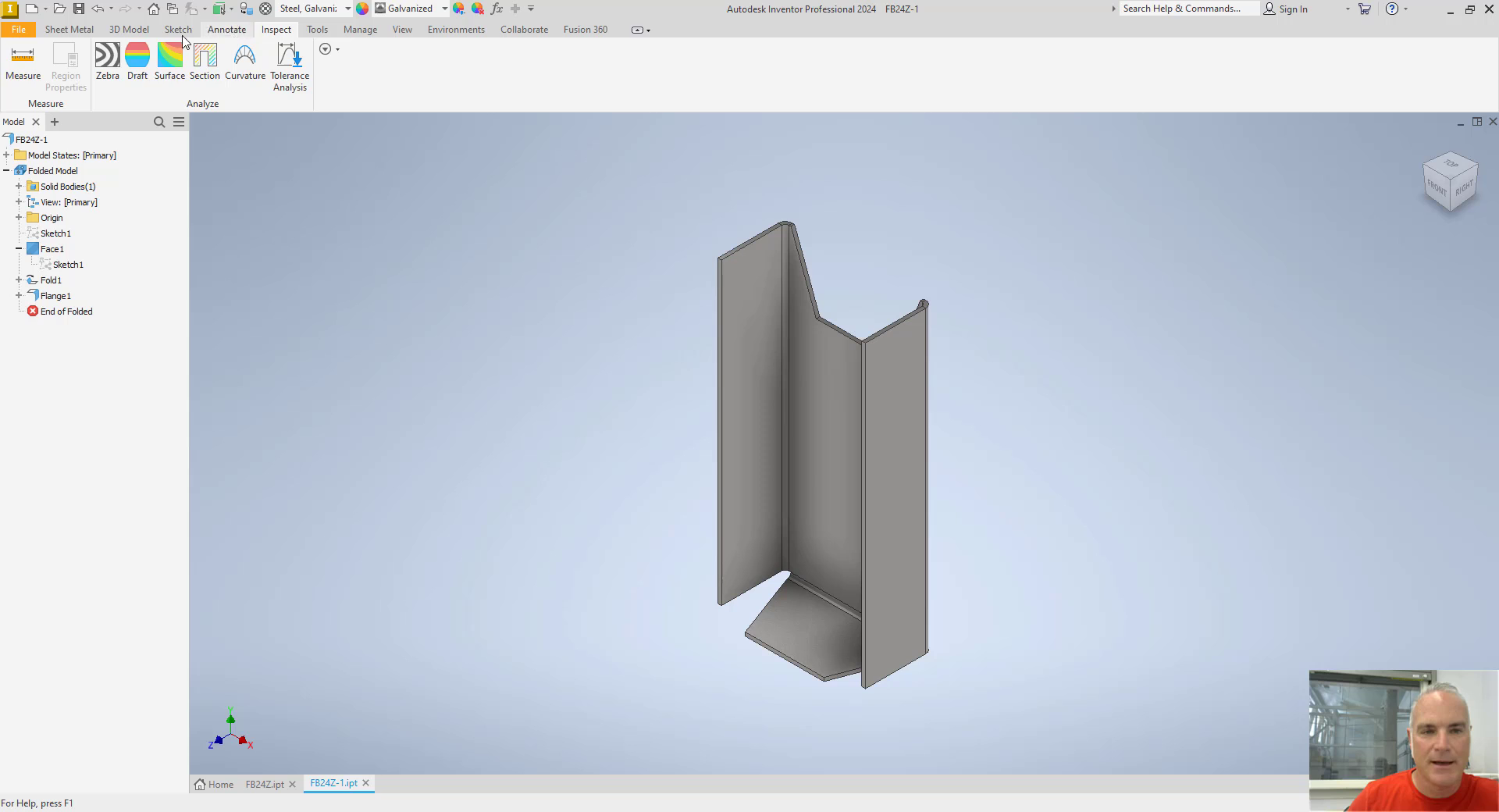
pyautogui.click(723, 410)
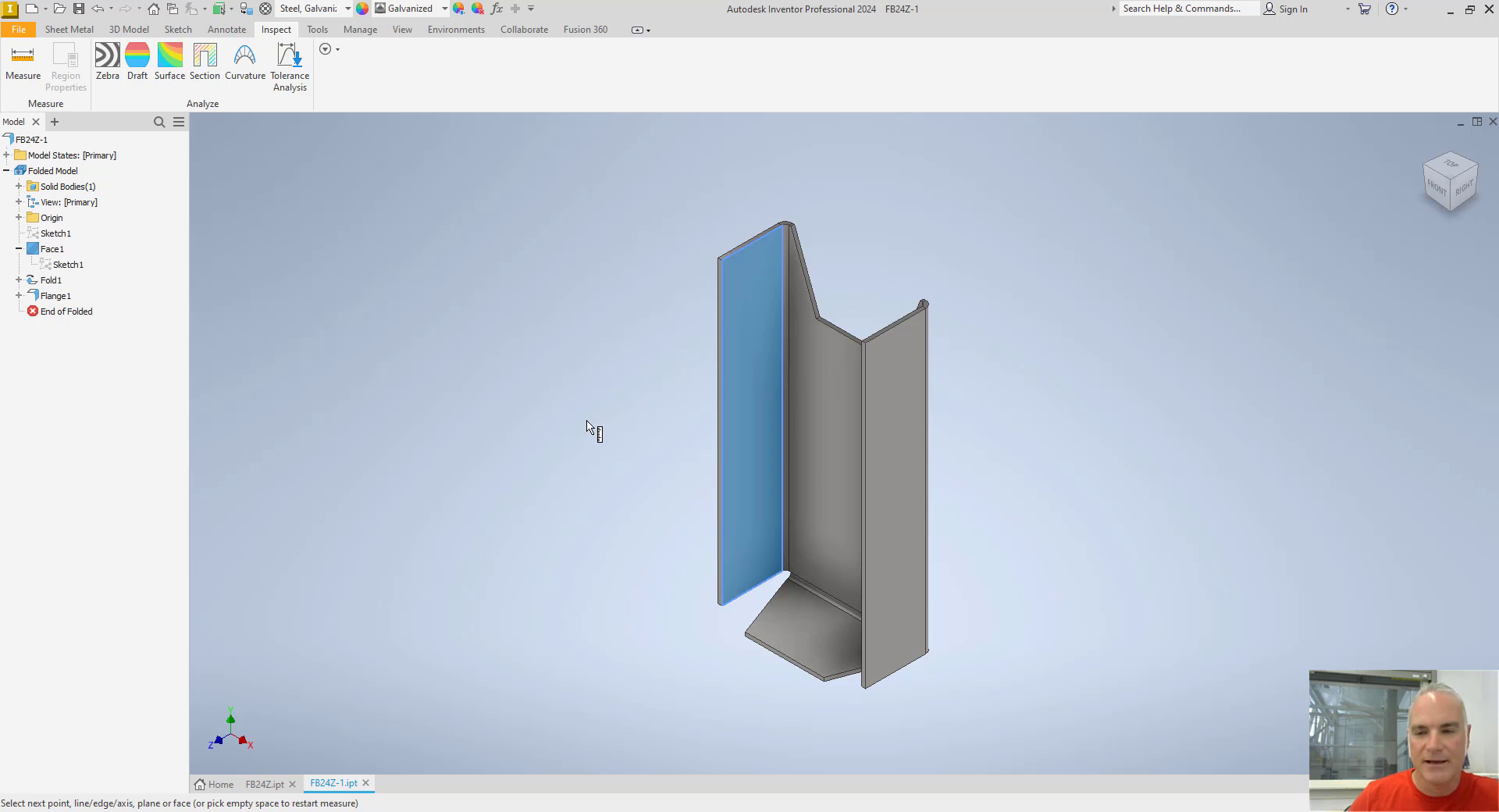
pyautogui.keyDown('shift'); pyautogui.moveTo(589, 429); pyautogui.dragTo(710, 446, button='middle'); pyautogui.keyUp('shift')
pyautogui.click(912, 493)
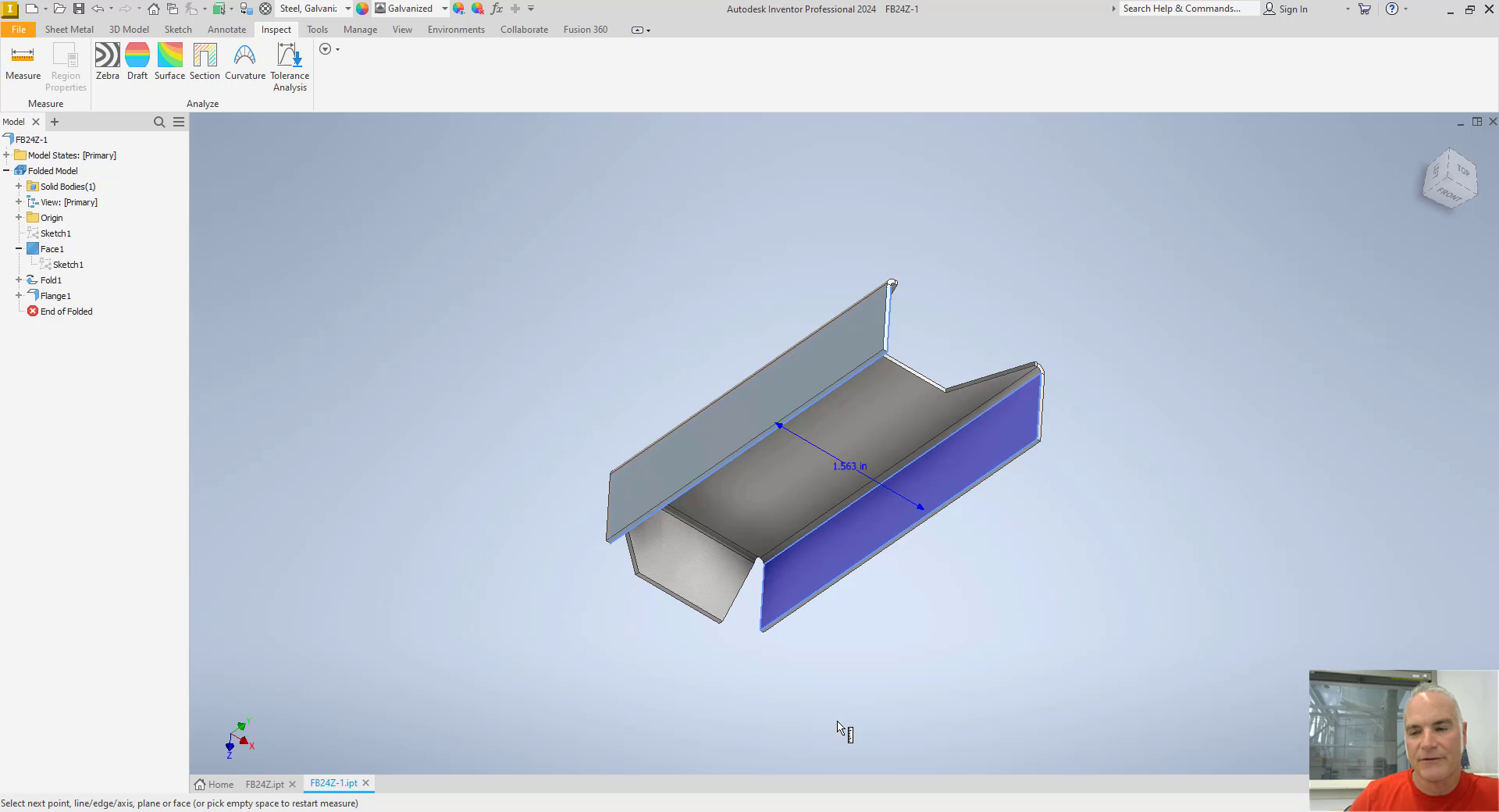
# Step: Measure from the bottom tab face to the channel's top corner
pyautogui.keyDown('shift'); pyautogui.moveTo(829, 716); pyautogui.dragTo(743, 696, button='middle'); pyautogui.keyUp('shift')
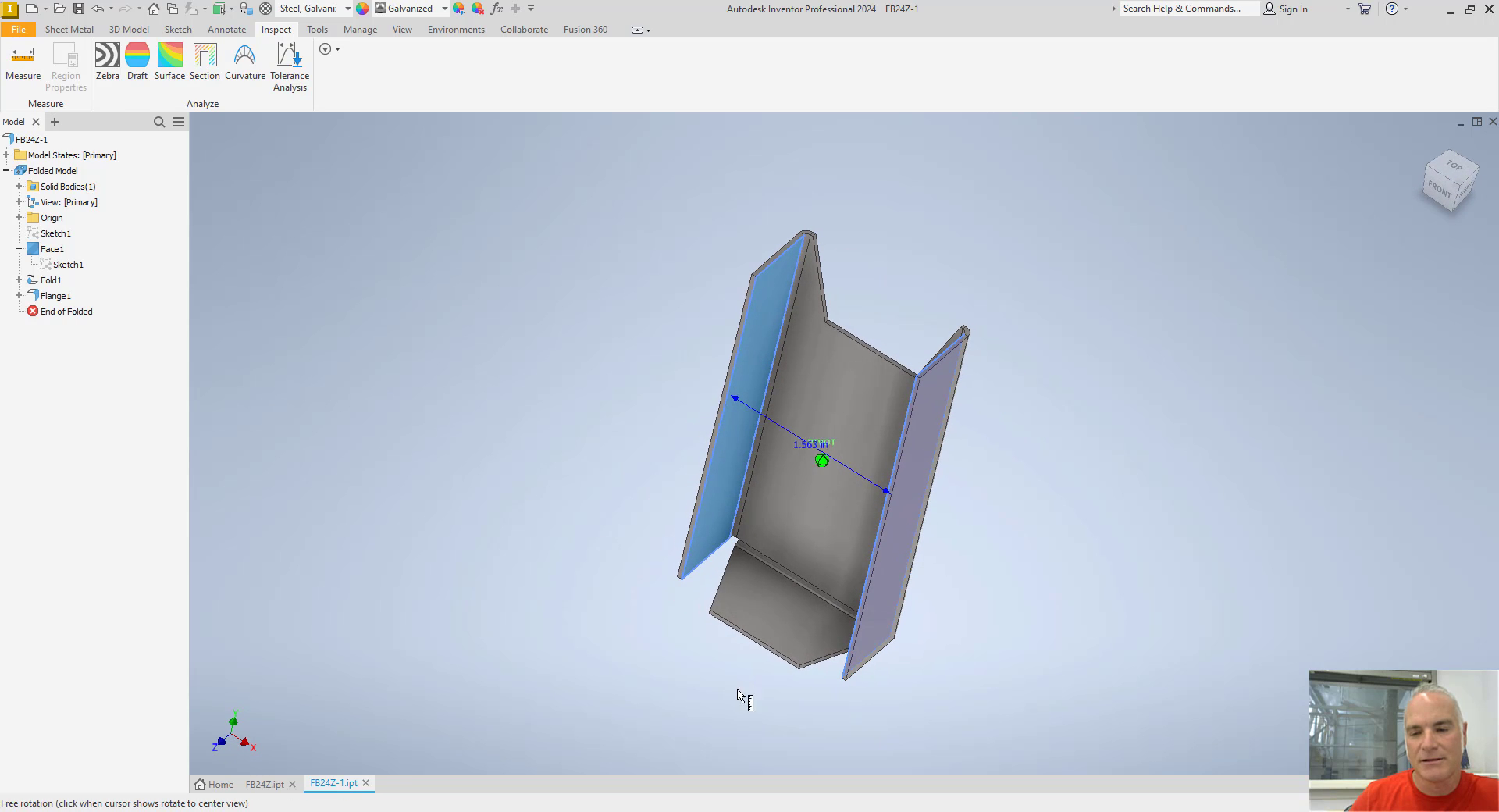
pyautogui.click(752, 613)
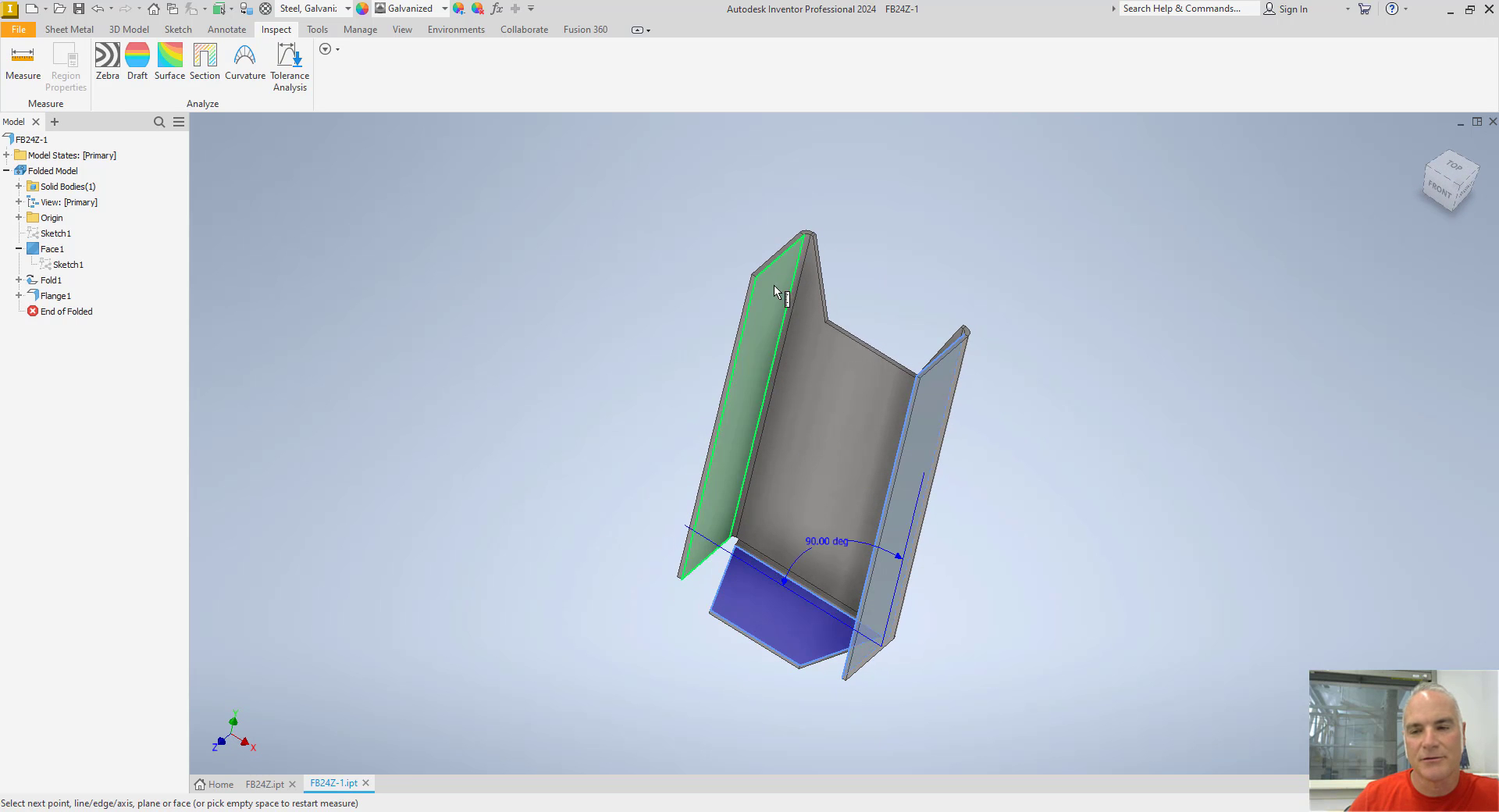
pyautogui.scroll(3, 812, 234)
pyautogui.scroll(2, 812, 236)
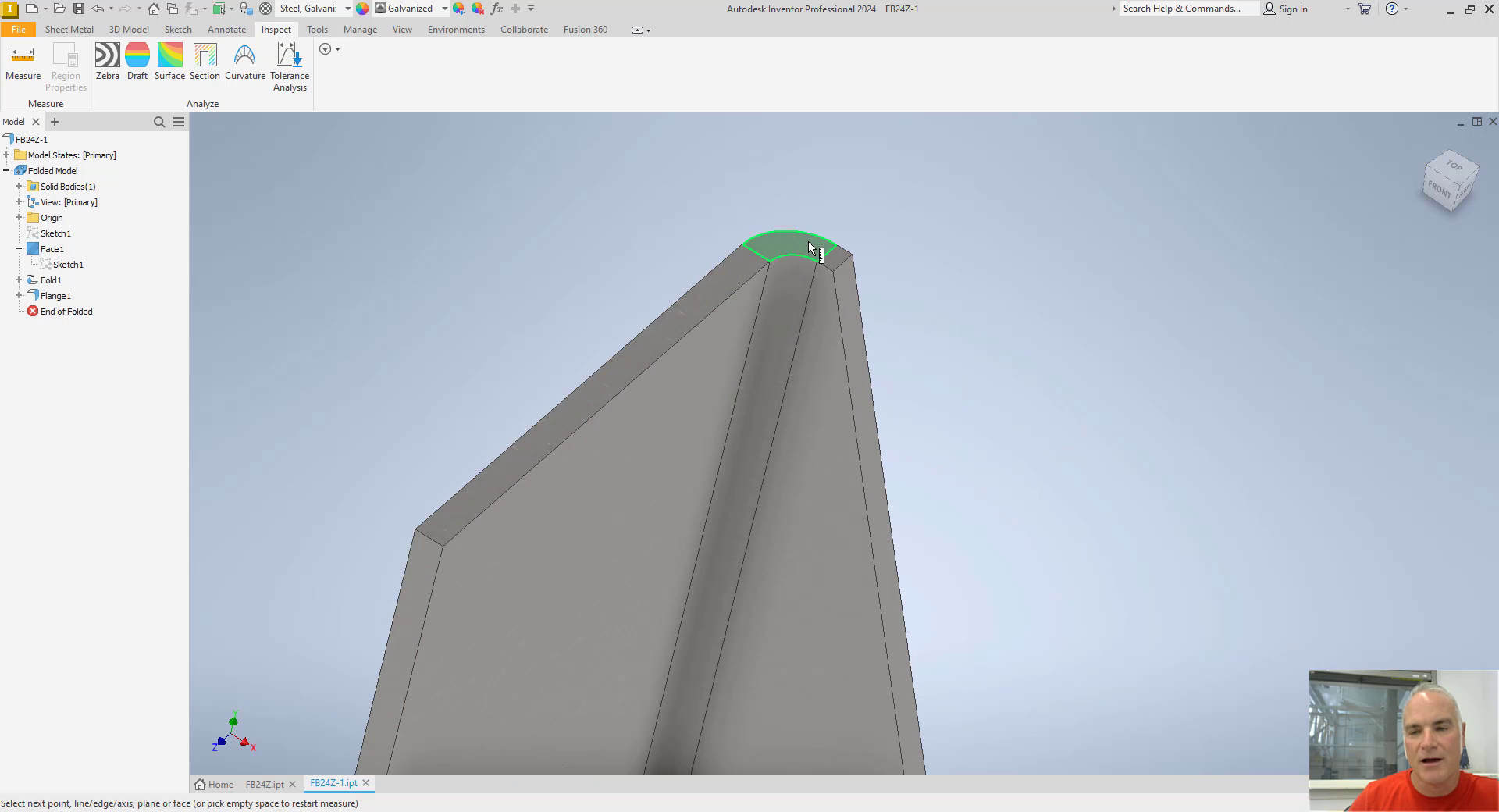
pyautogui.click(812, 242)
pyautogui.scroll(-1, 890, 367)
pyautogui.moveTo(902, 383); pyautogui.dragTo(870, 160, button='middle')
pyautogui.moveTo(860, 570); pyautogui.dragTo(843, 492, button='middle')
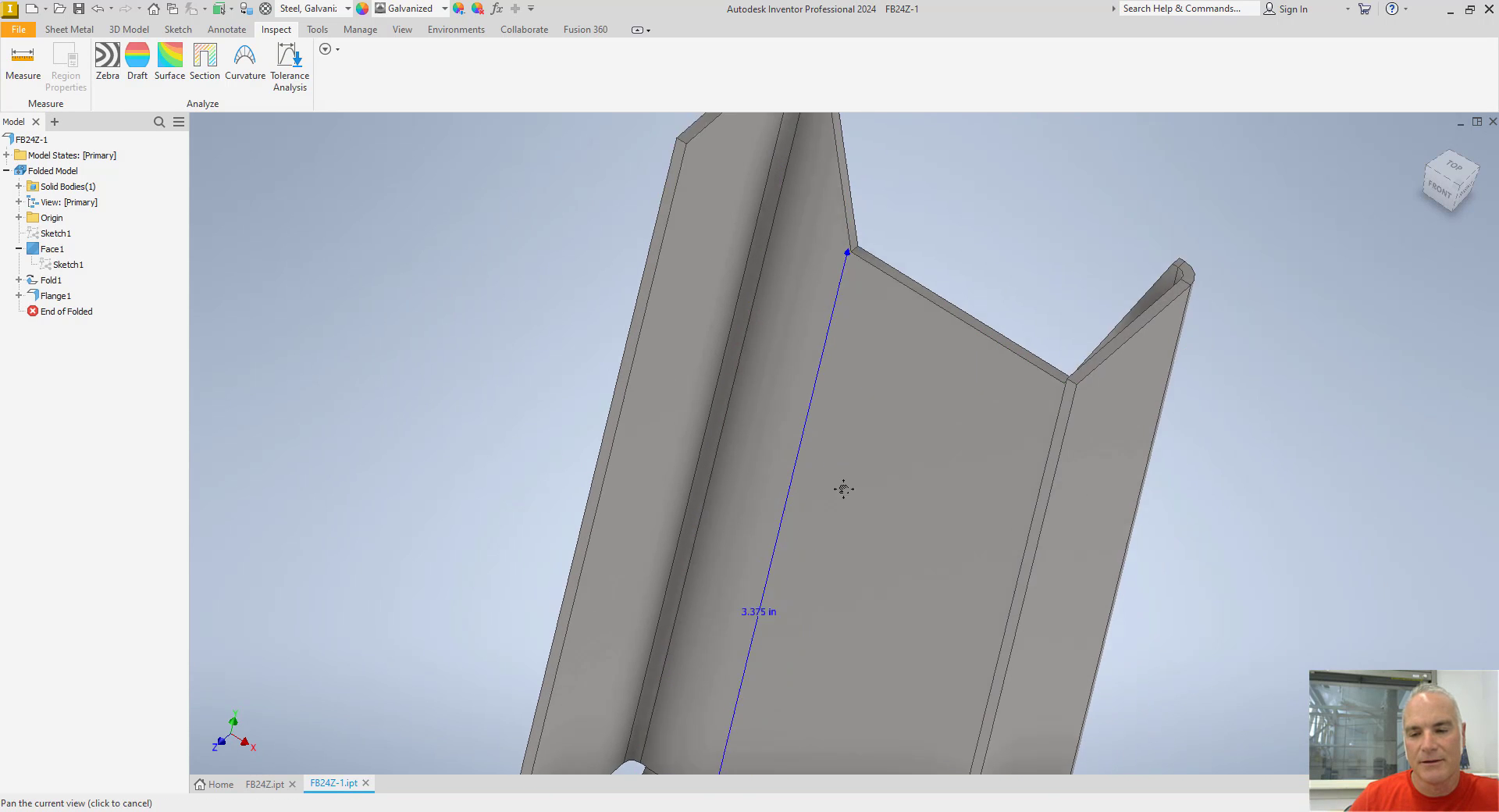
pyautogui.moveTo(783, 638); pyautogui.dragTo(770, 563, button='middle')
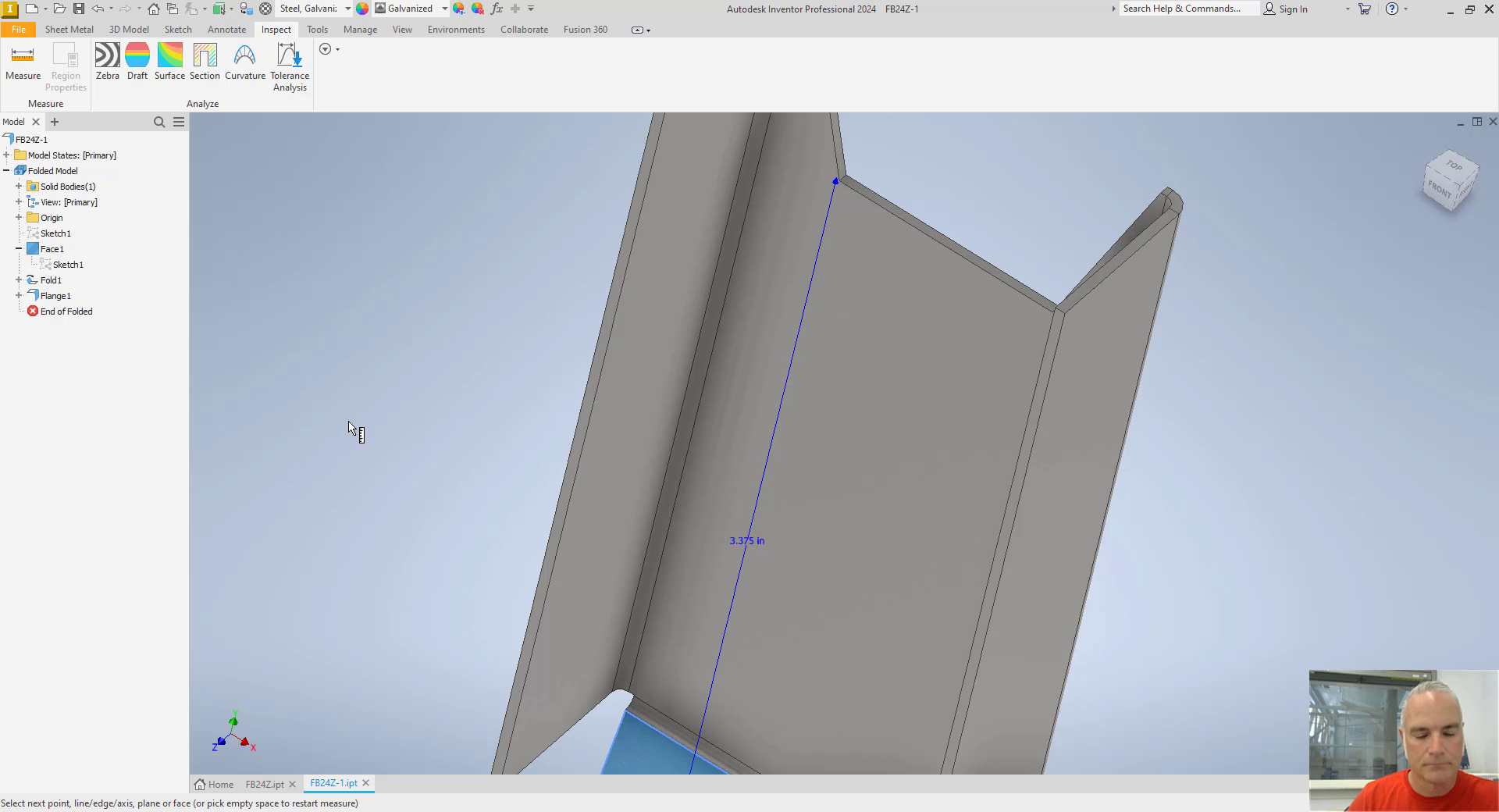
# Step: Clear the measurement, return to the home view and bring back the Sheet Metal commands
pyautogui.press('Escape')
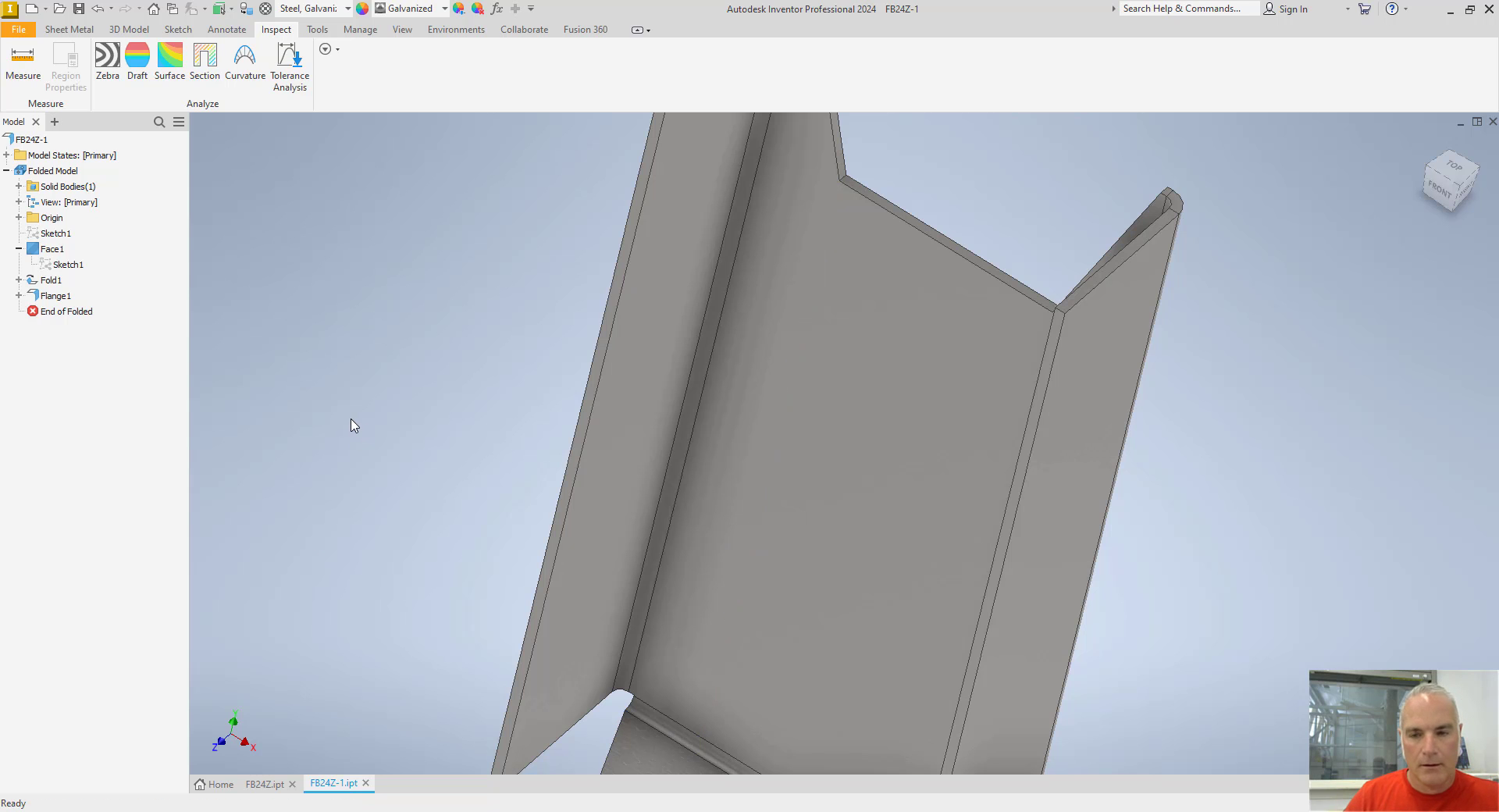
pyautogui.press('F6')
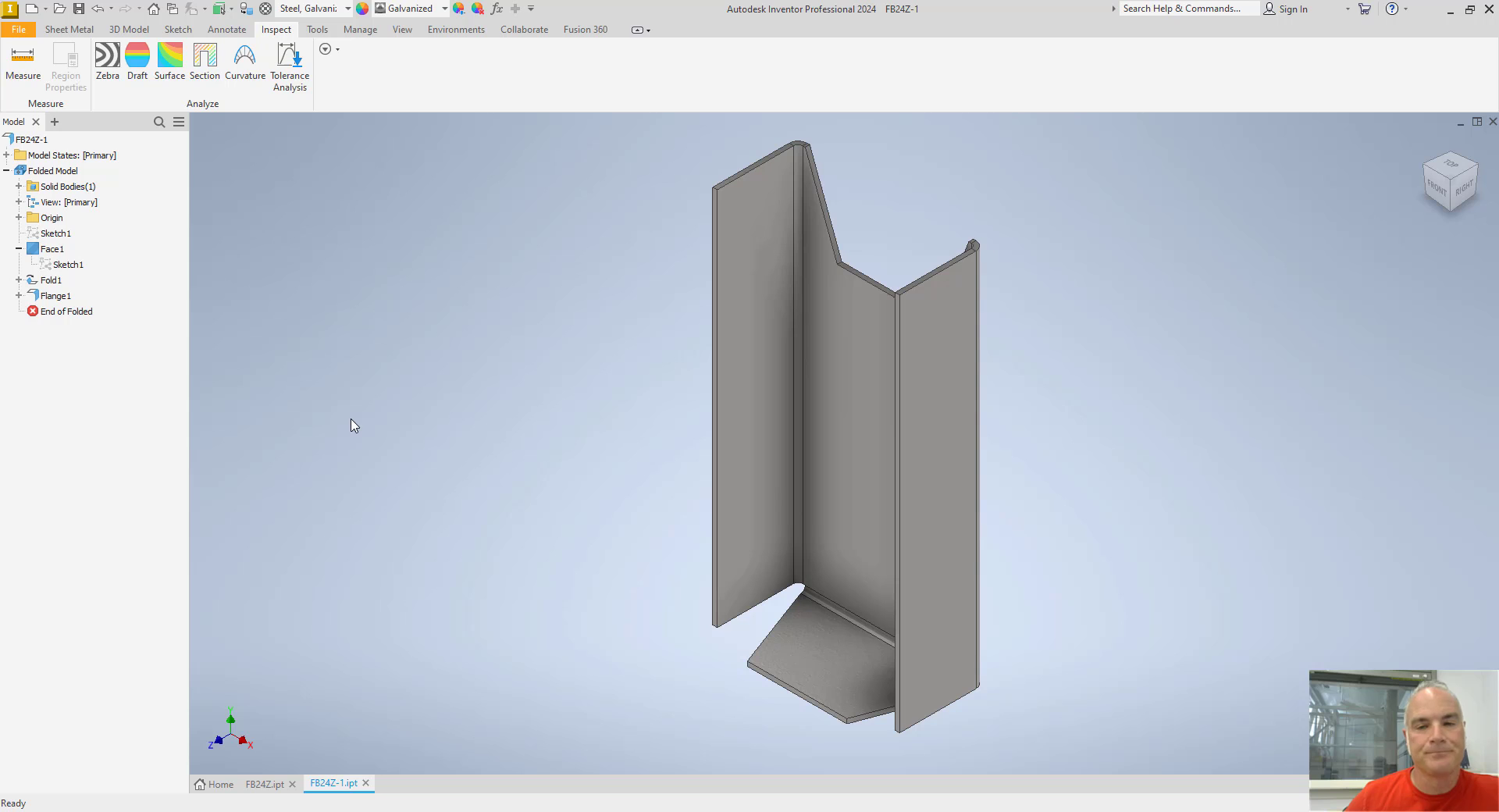
pyautogui.click(69, 29)
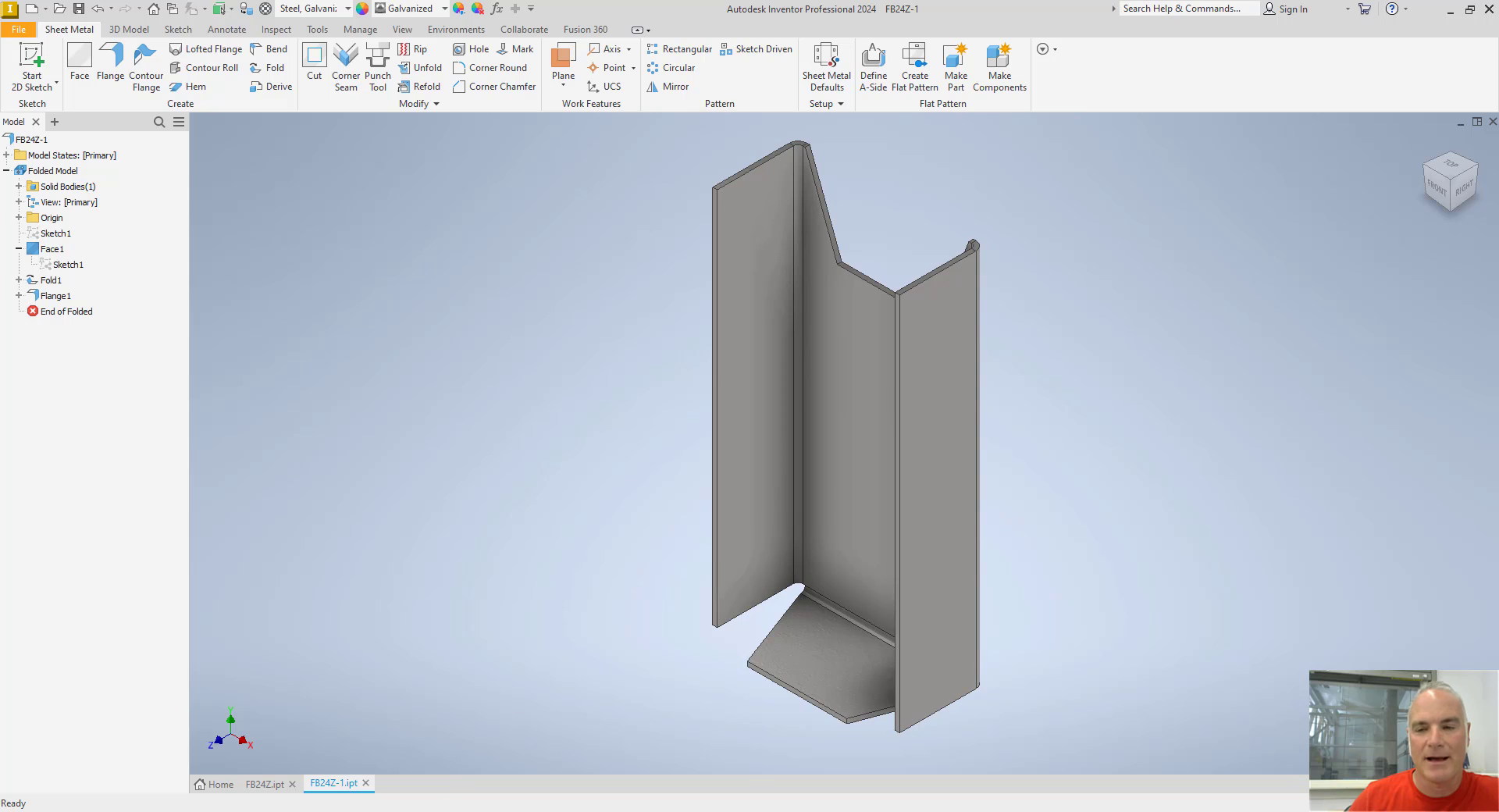
pyautogui.hotkey('alt', 'Tab')
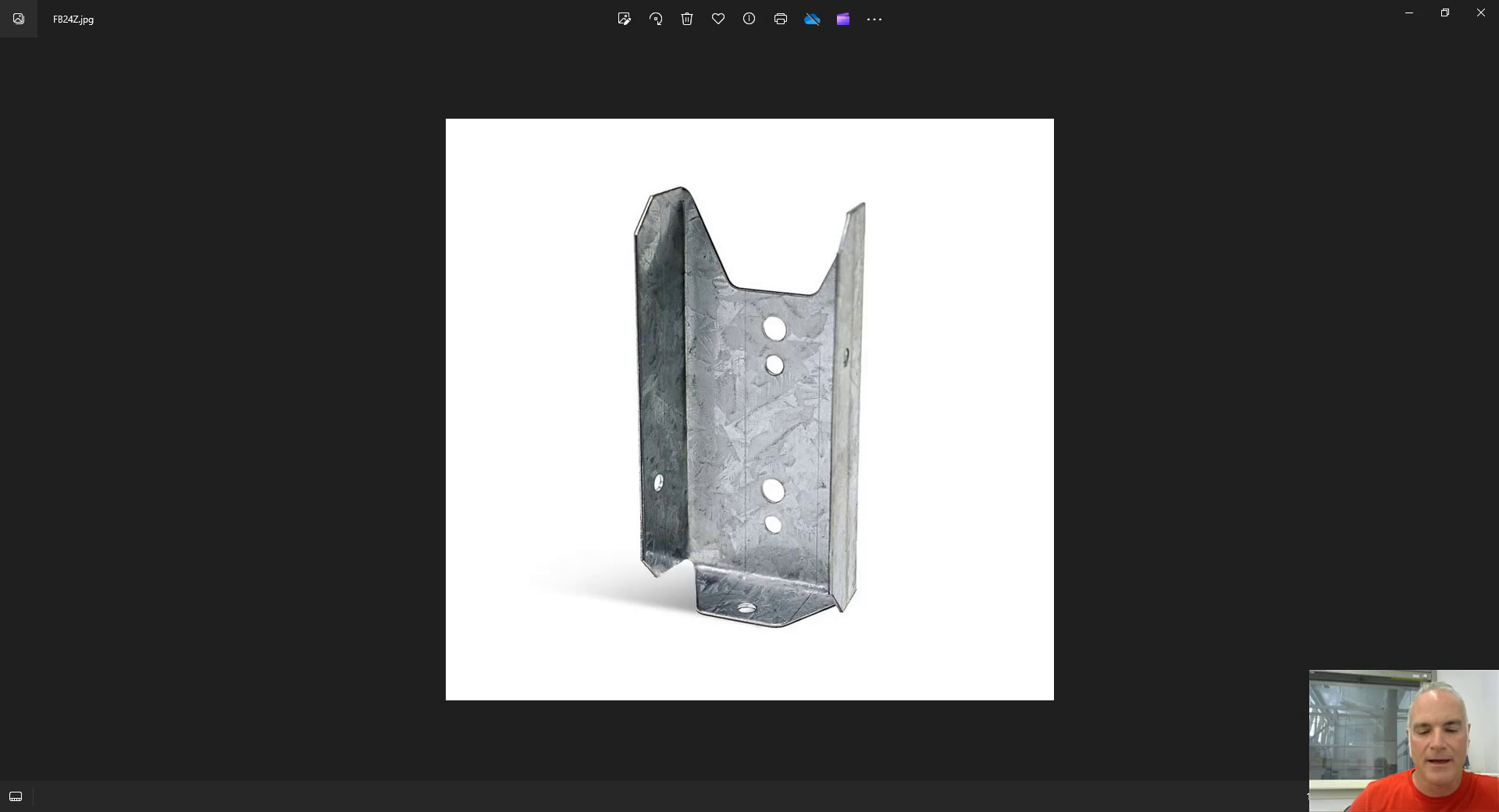
pyautogui.hotkey('alt', 'Tab')
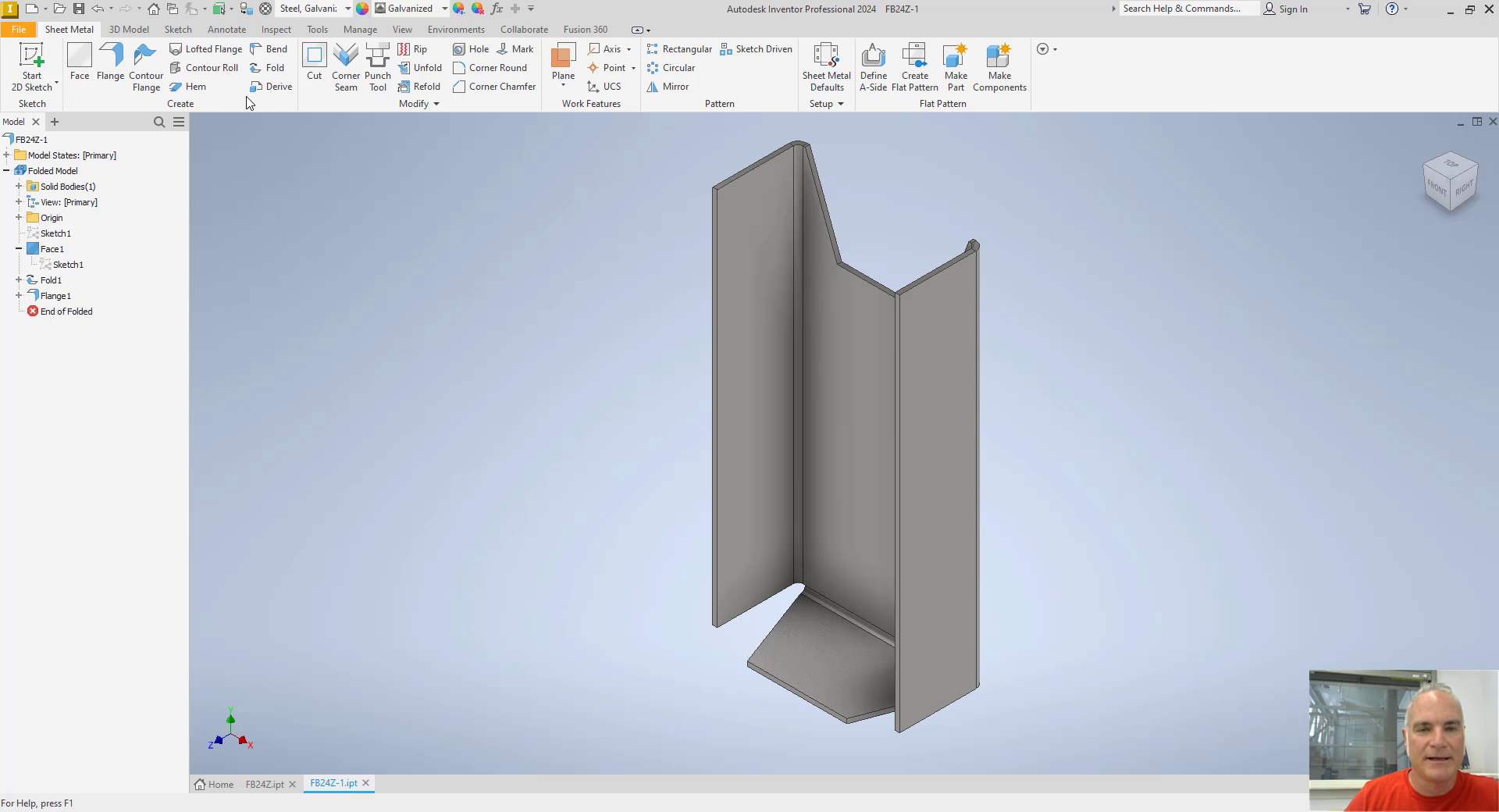
# Step: Start a Corner Round with a 0.06 in radius
pyautogui.click(497, 68)
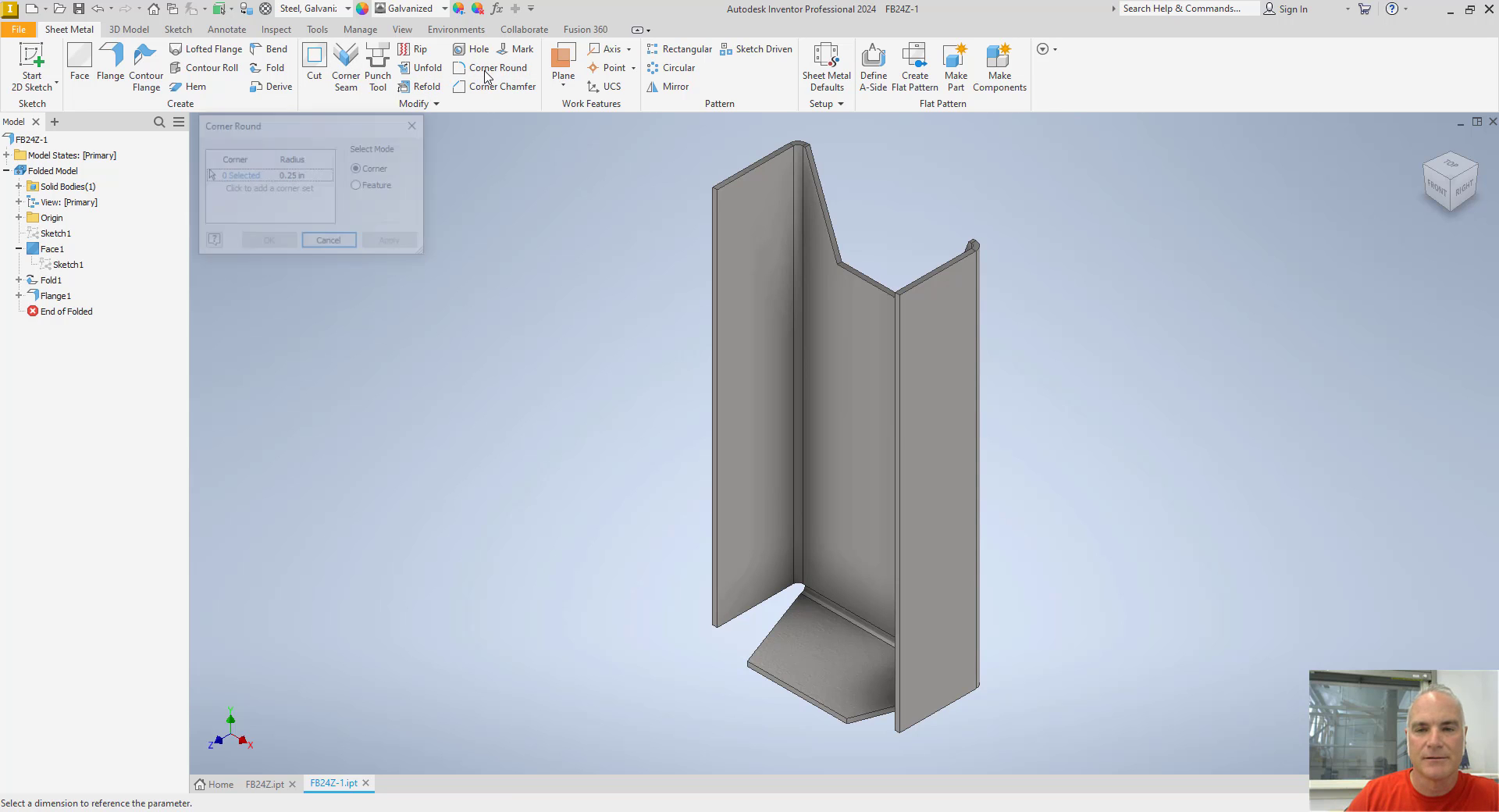
pyautogui.click(302, 175)
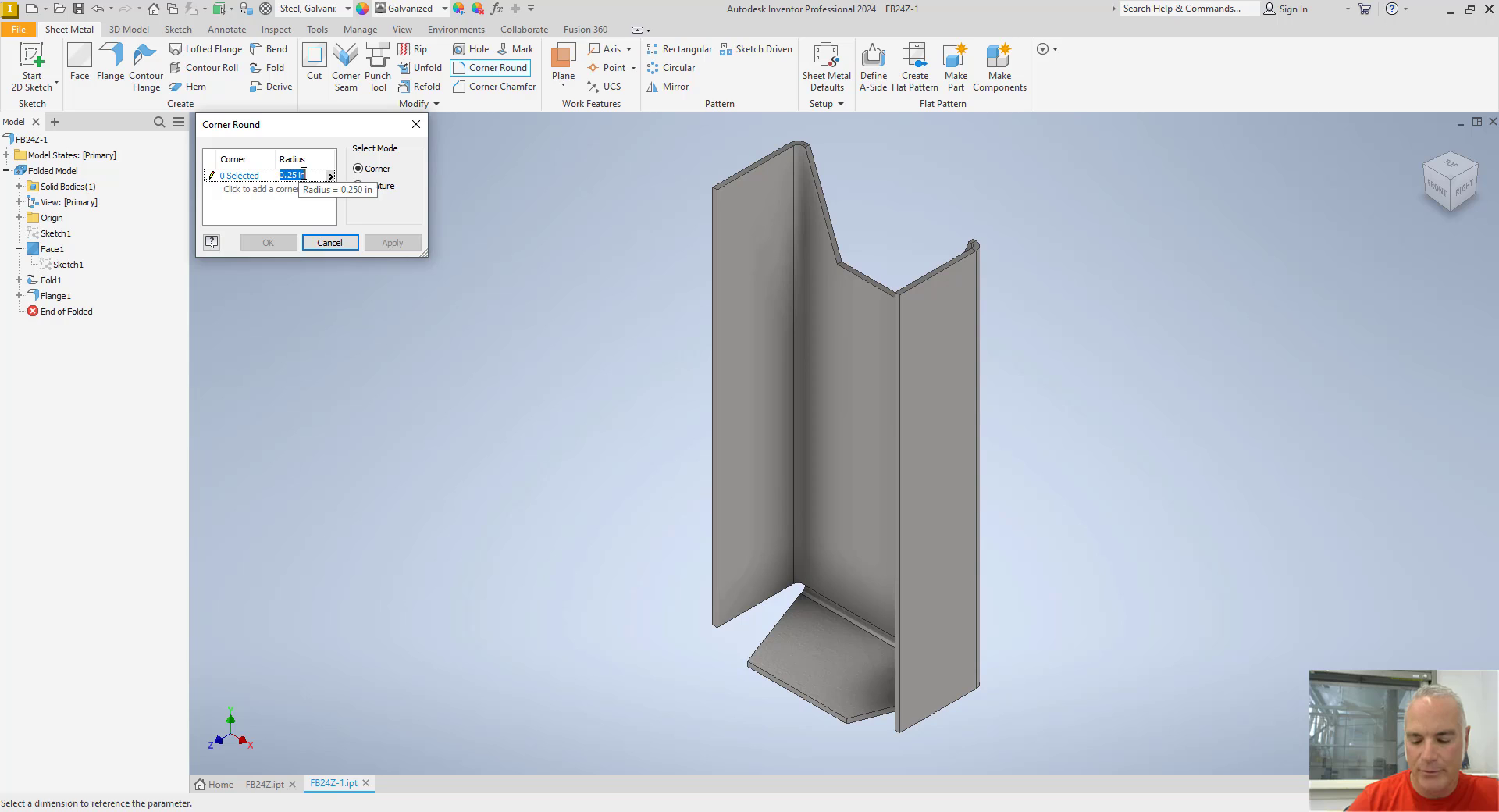
pyautogui.write('.0')
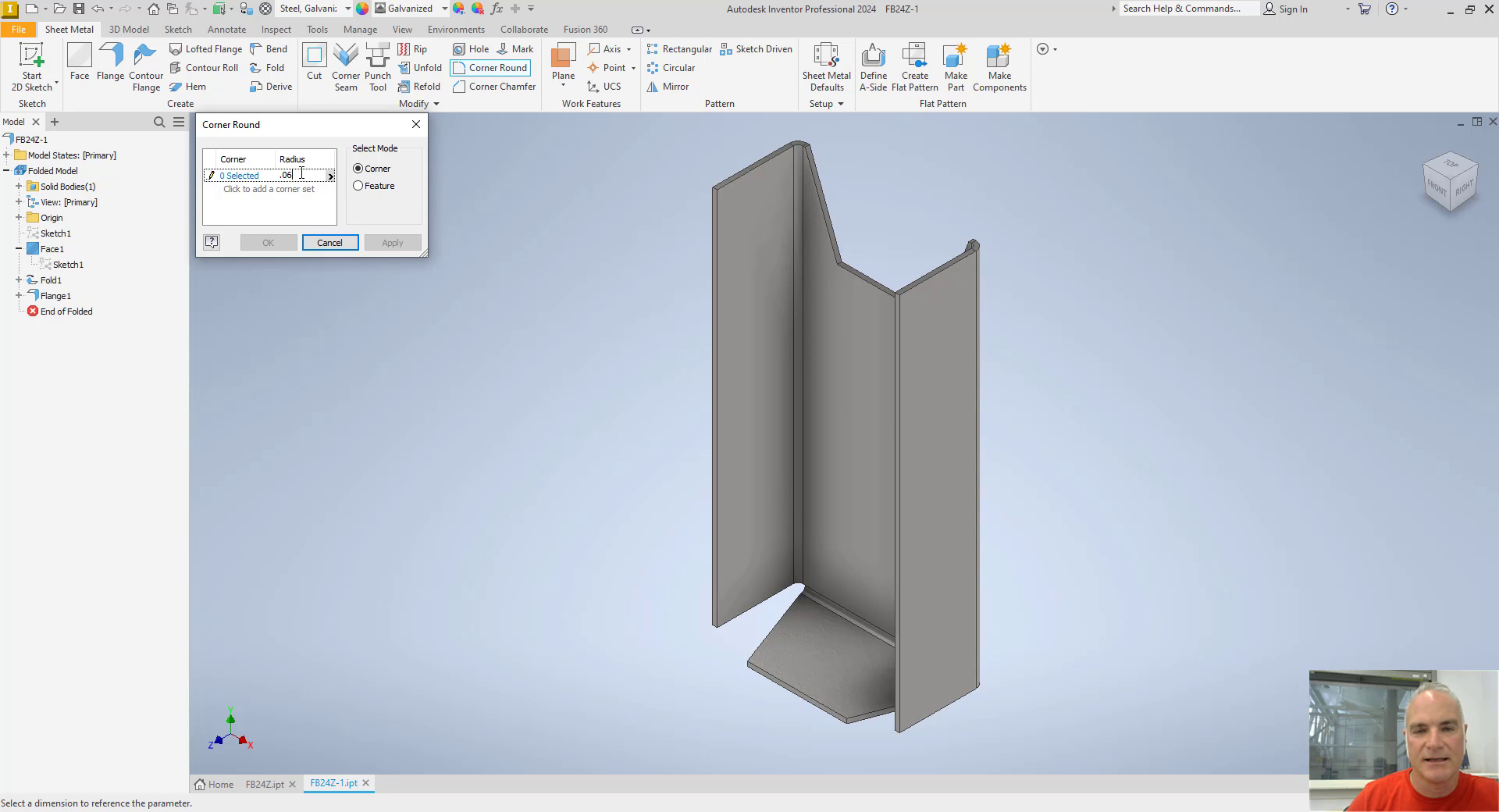
pyautogui.write('6')
pyautogui.press('Return')
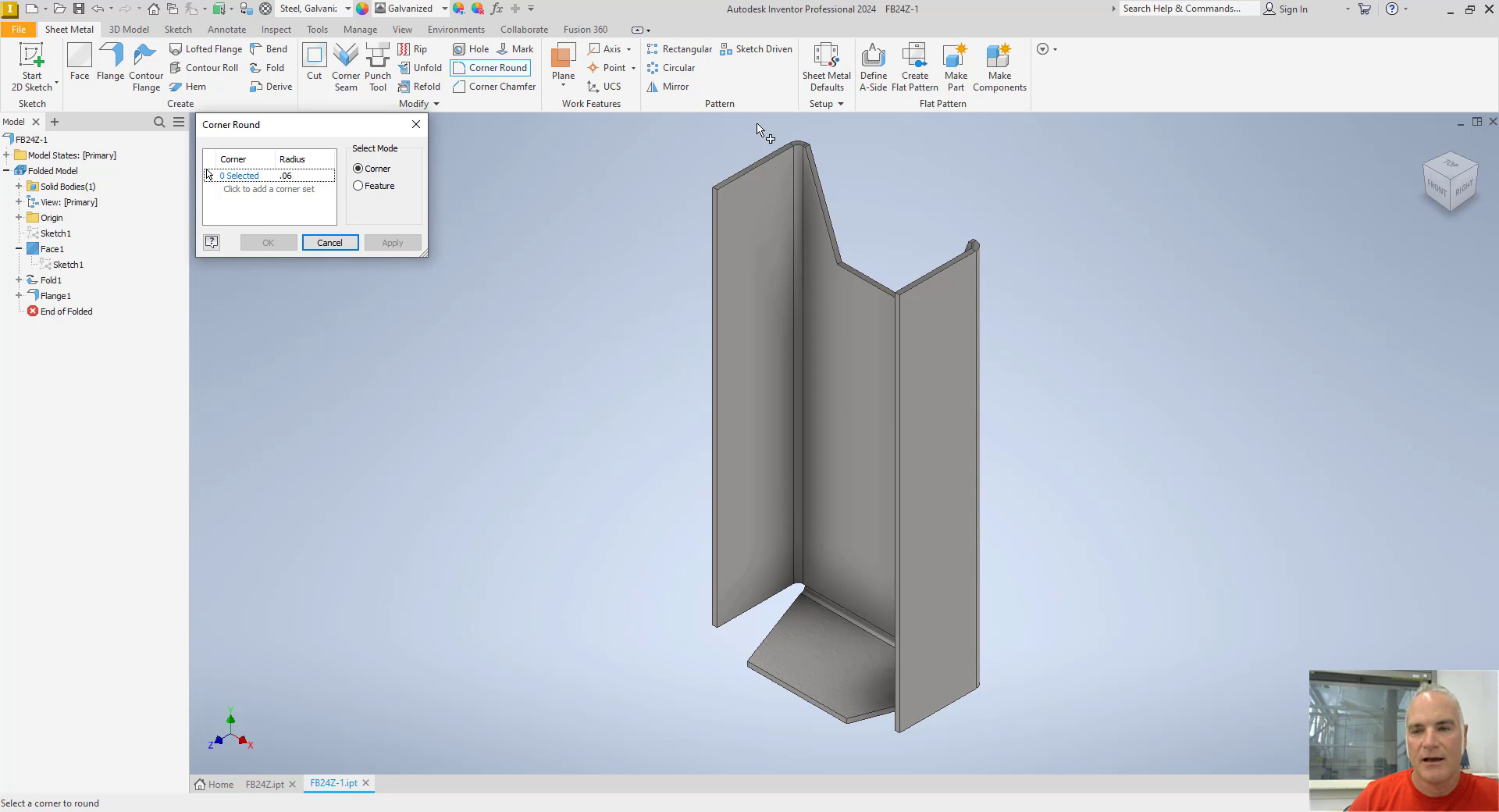
# Step: Round the back's top corner, both notch corners, the right flange top and both bottom tab corners, then return home
pyautogui.click(806, 147)
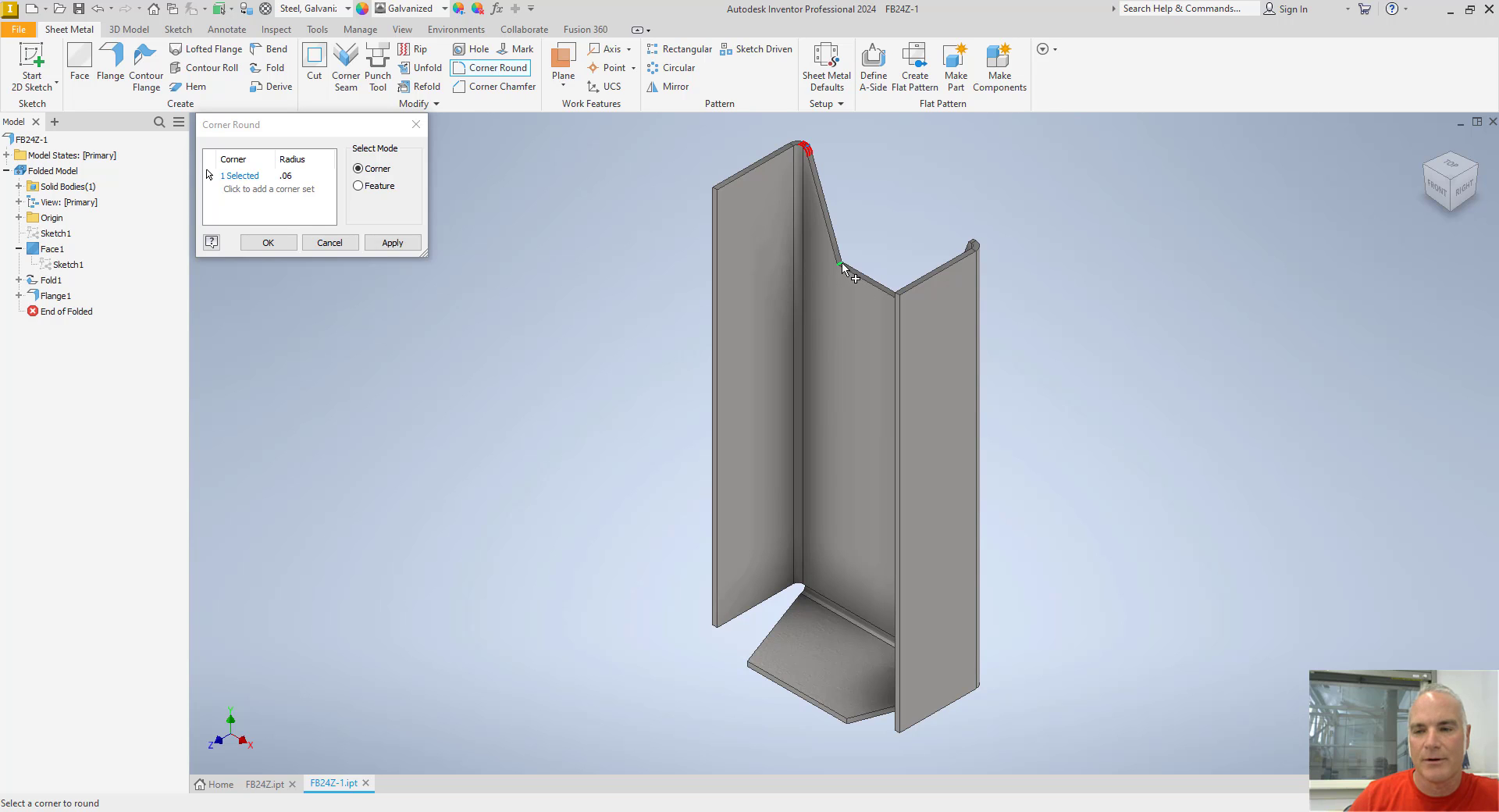
pyautogui.click(841, 262)
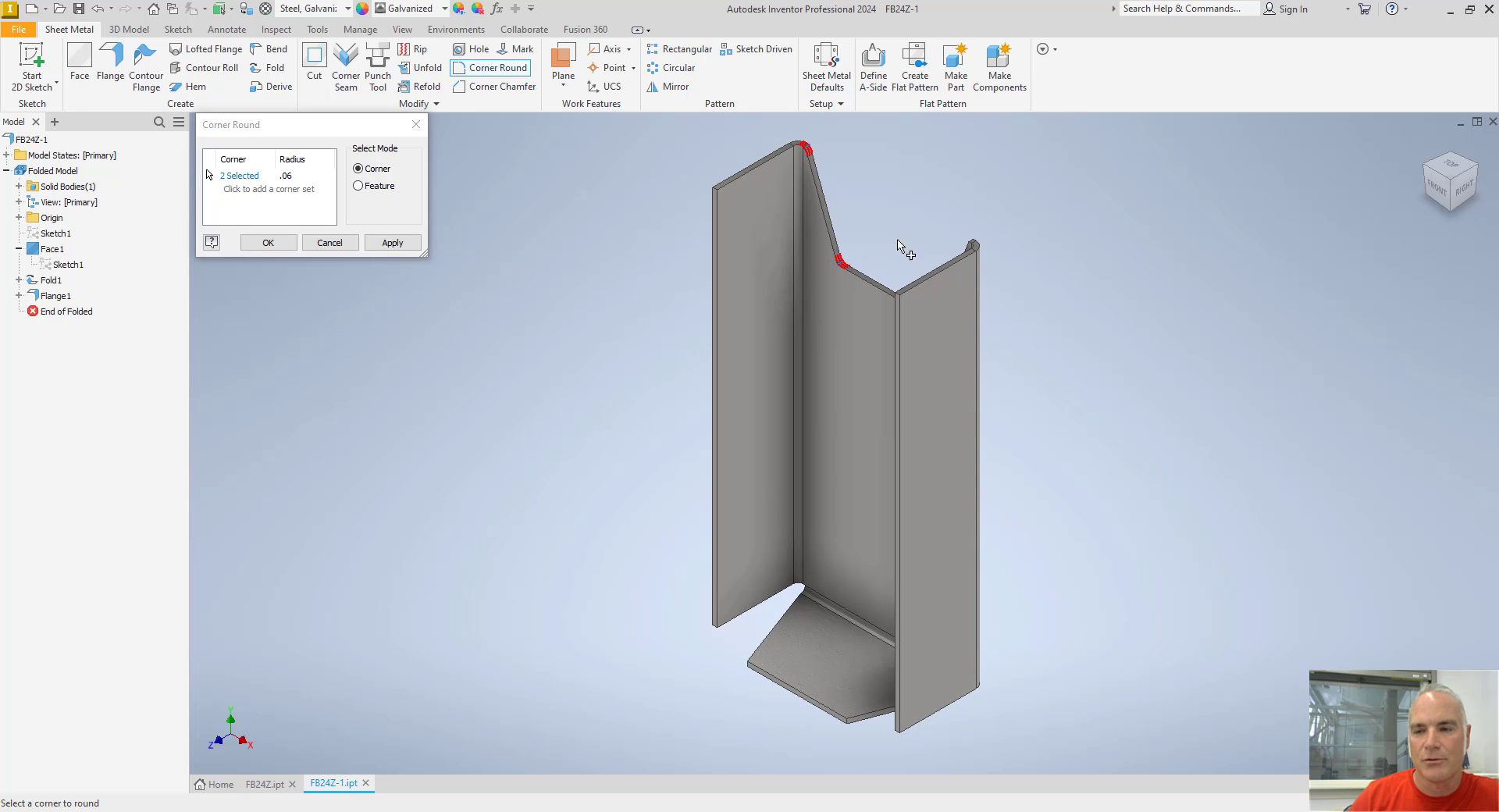
pyautogui.click(972, 246)
pyautogui.keyDown('shift'); pyautogui.moveTo(864, 227); pyautogui.dragTo(929, 244, button='middle'); pyautogui.keyUp('shift')
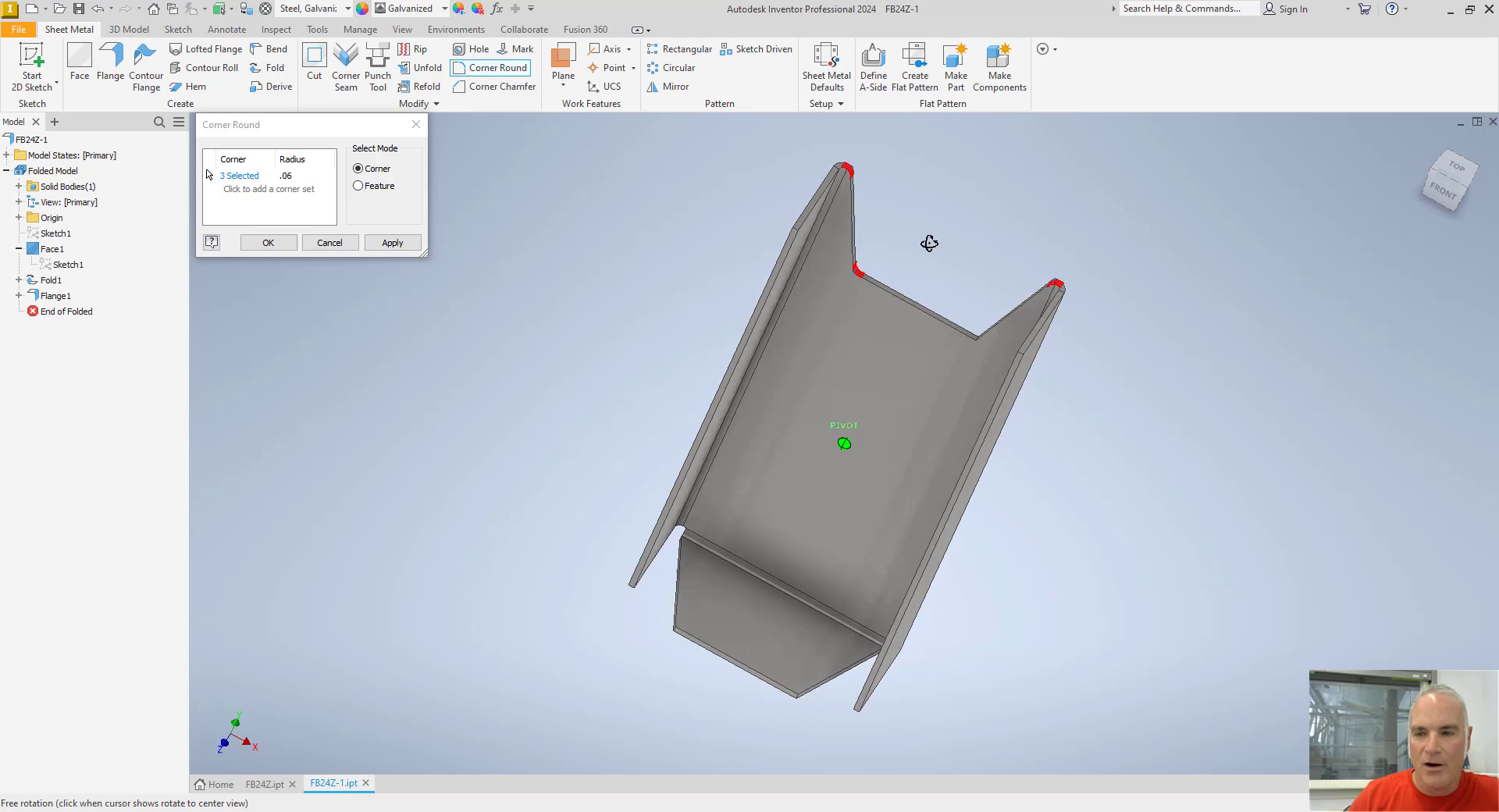
pyautogui.scroll(3, 977, 332)
pyautogui.click(979, 345)
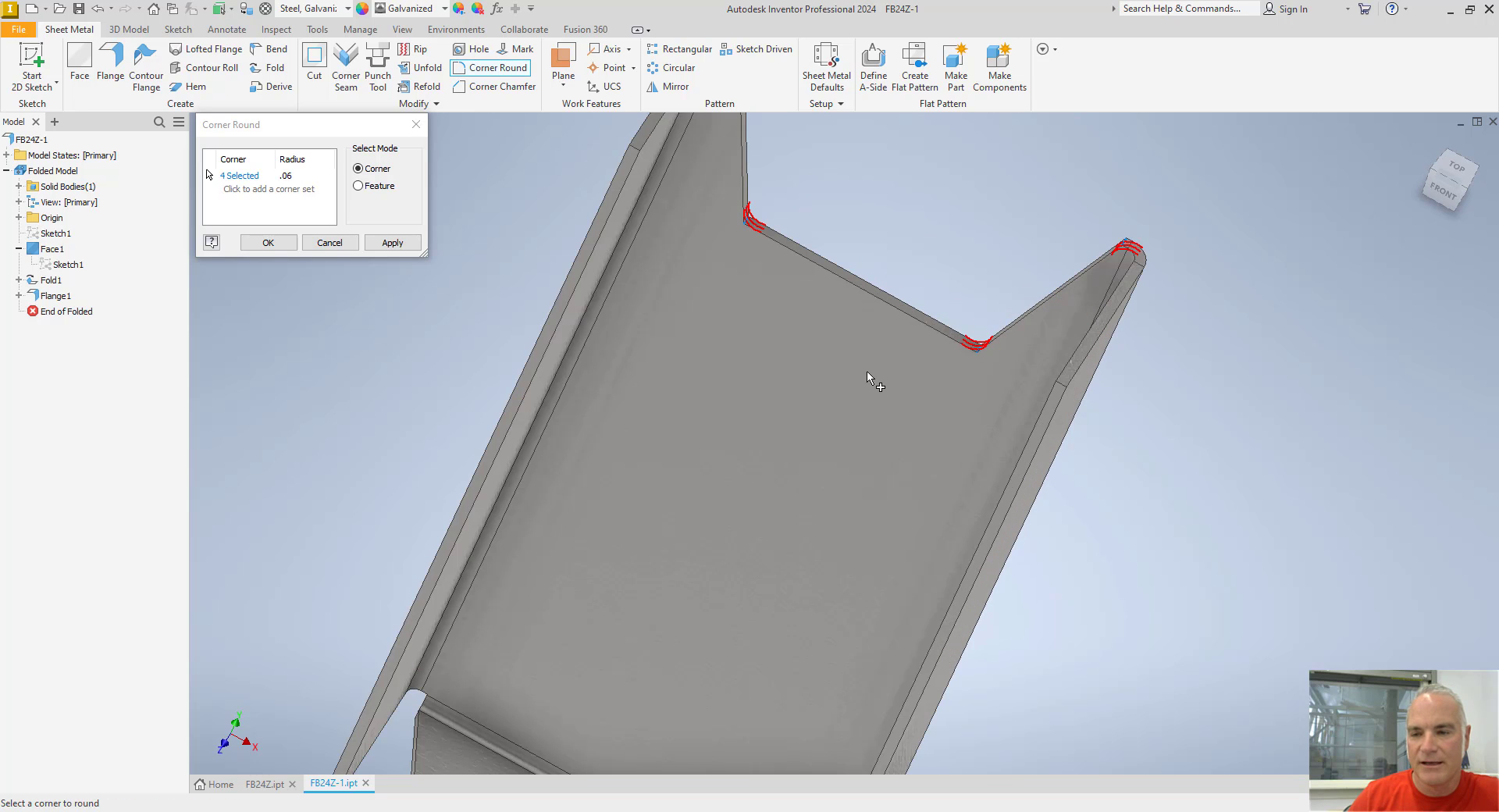
pyautogui.moveTo(871, 381); pyautogui.dragTo(901, 154, button='middle')
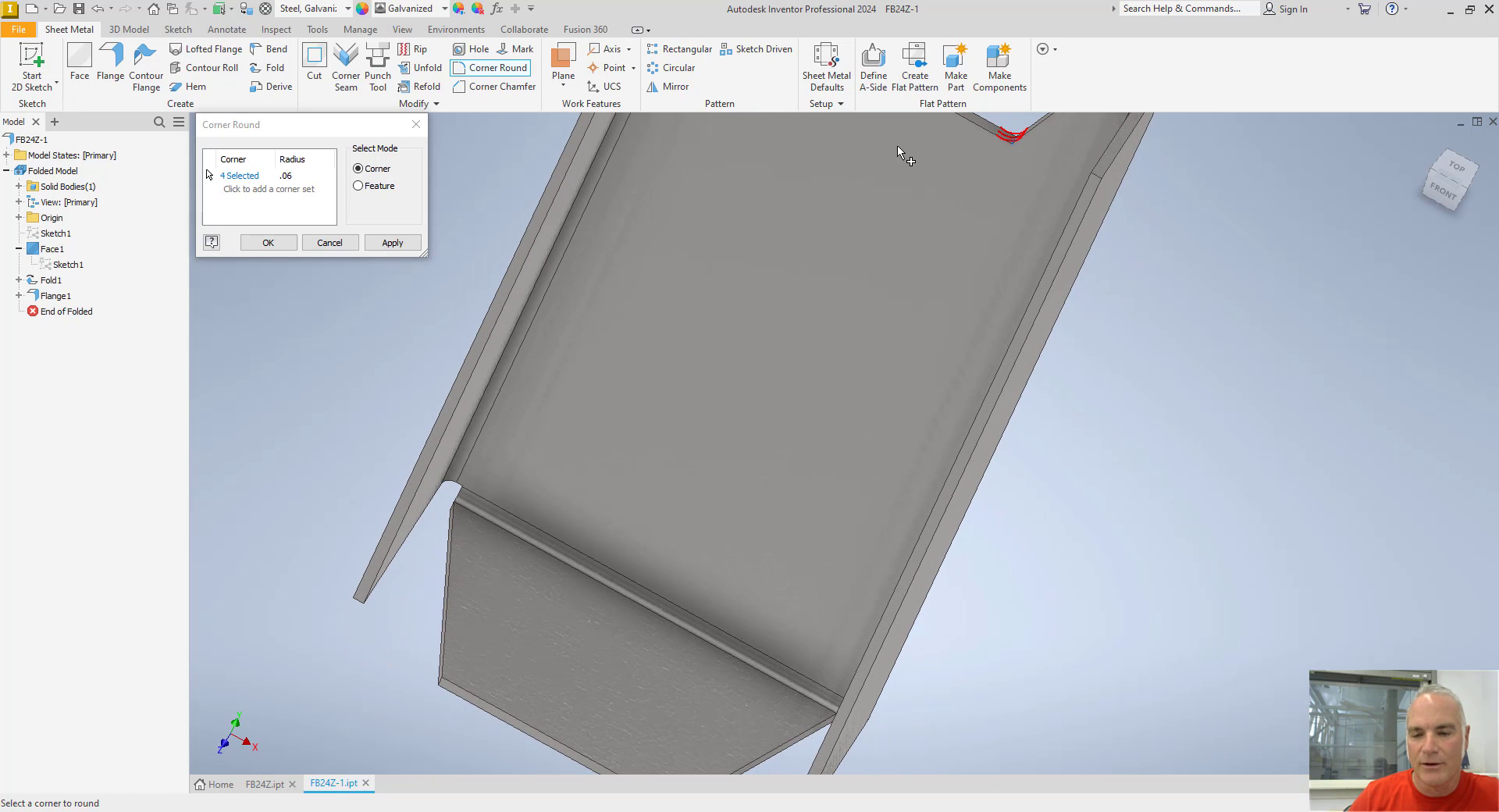
pyautogui.click(440, 686)
pyautogui.moveTo(502, 749); pyautogui.dragTo(441, 531, button='middle')
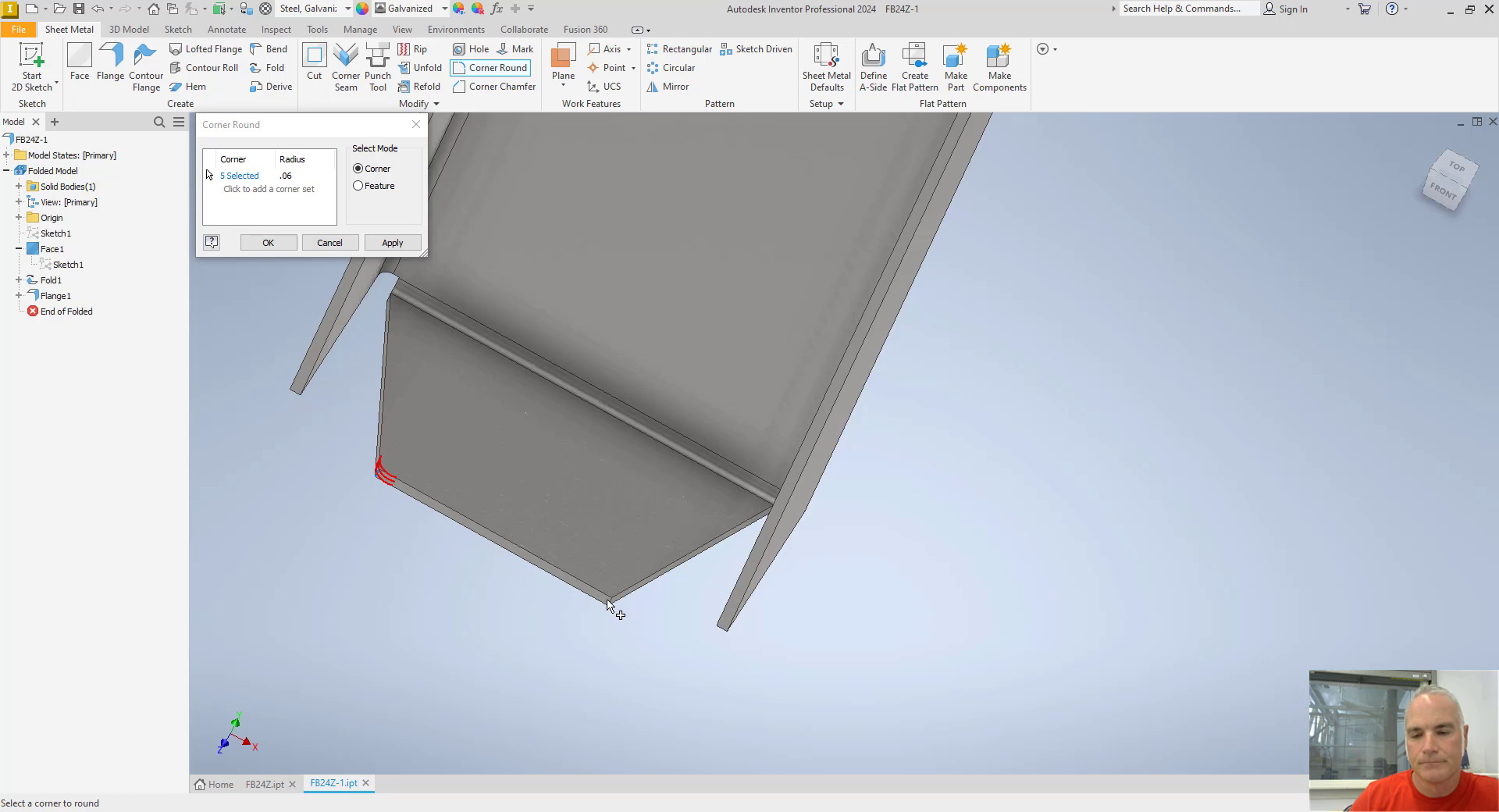
pyautogui.click(607, 599)
pyautogui.click(267, 243)
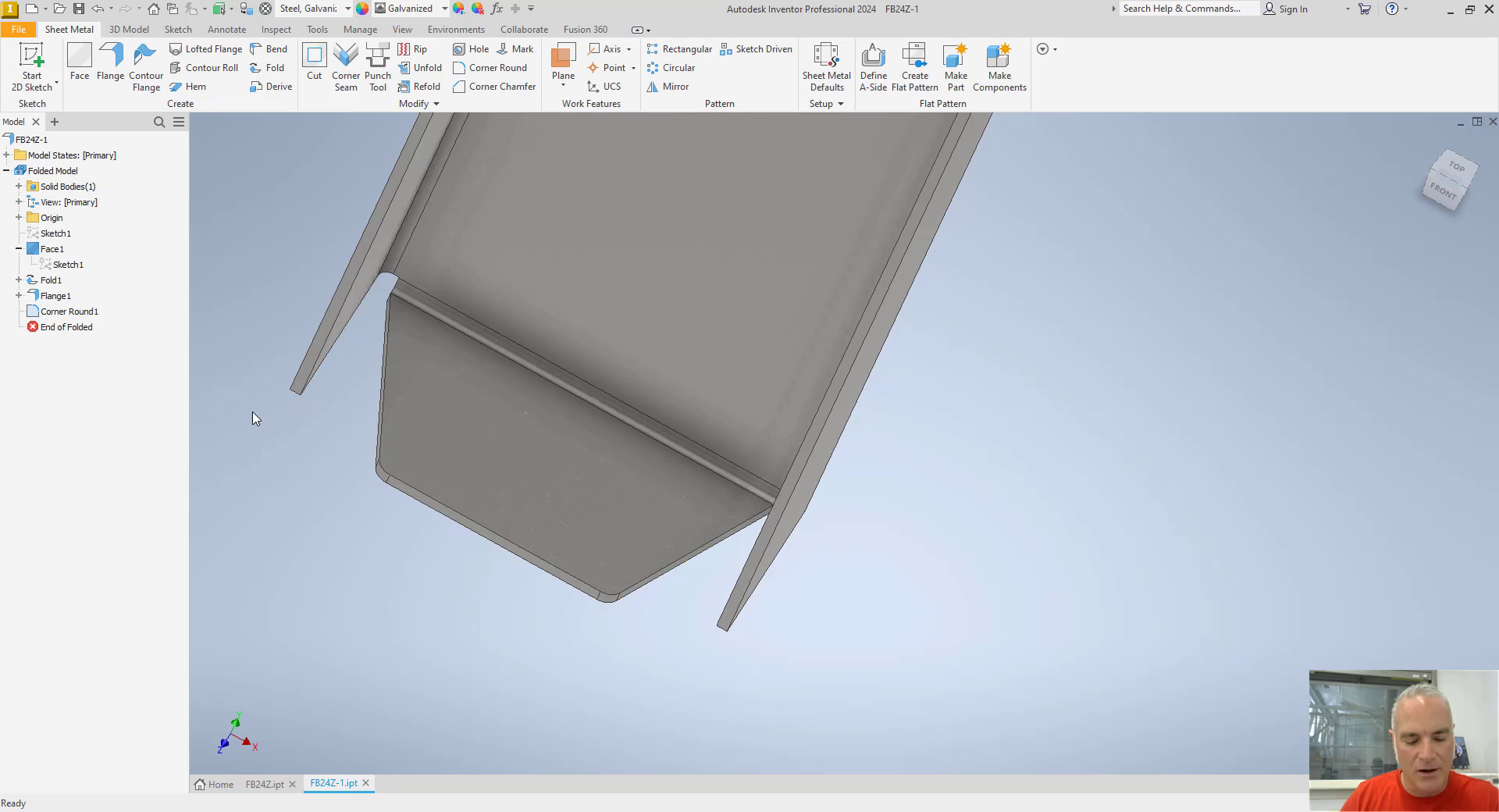
pyautogui.press('F6')
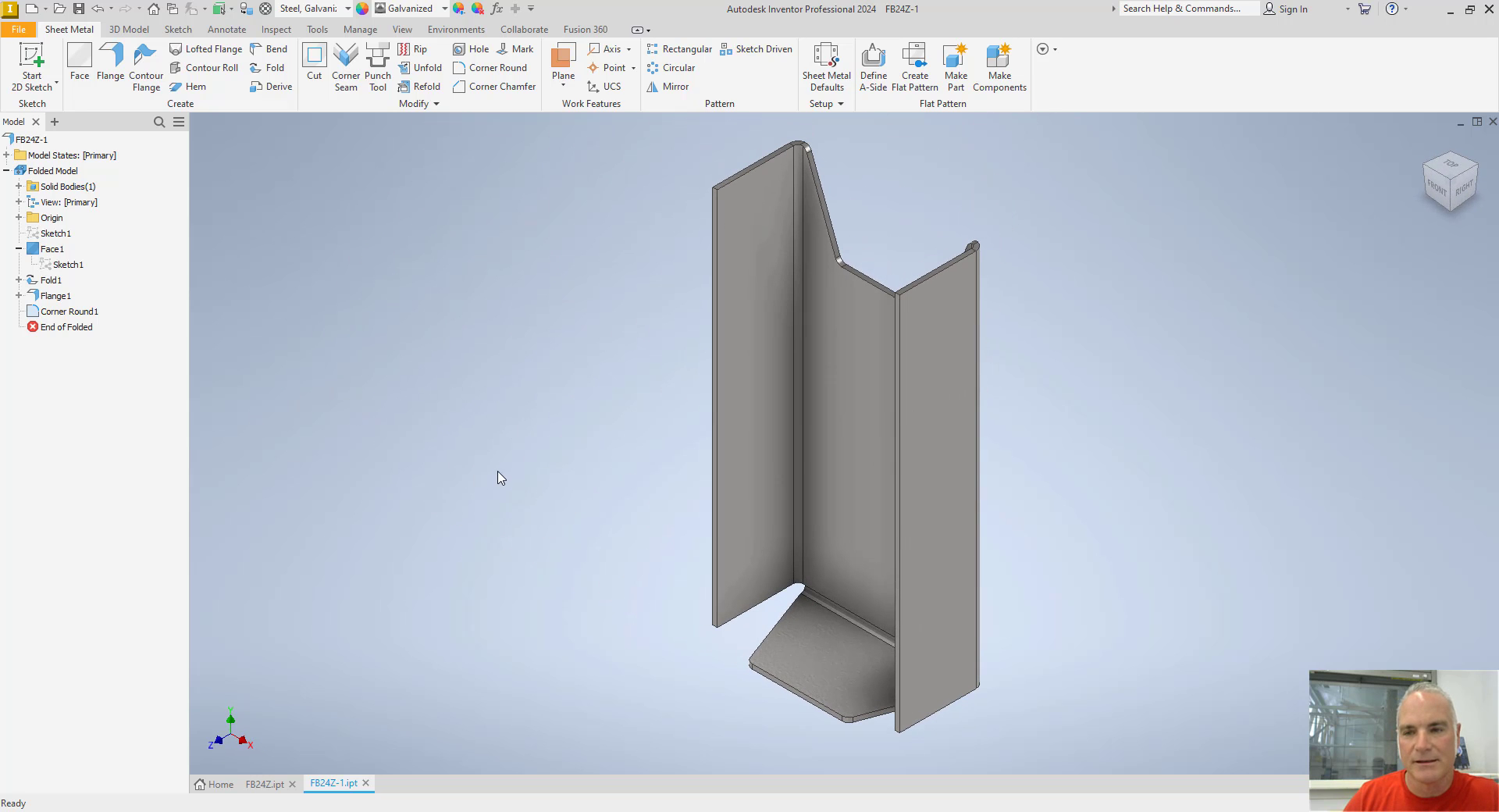
# Step: Bevel the top and bottom corners of the left and right flanges with 0.25 in Corner Chamfers
pyautogui.moveTo(496, 467); pyautogui.dragTo(435, 438, button='middle')
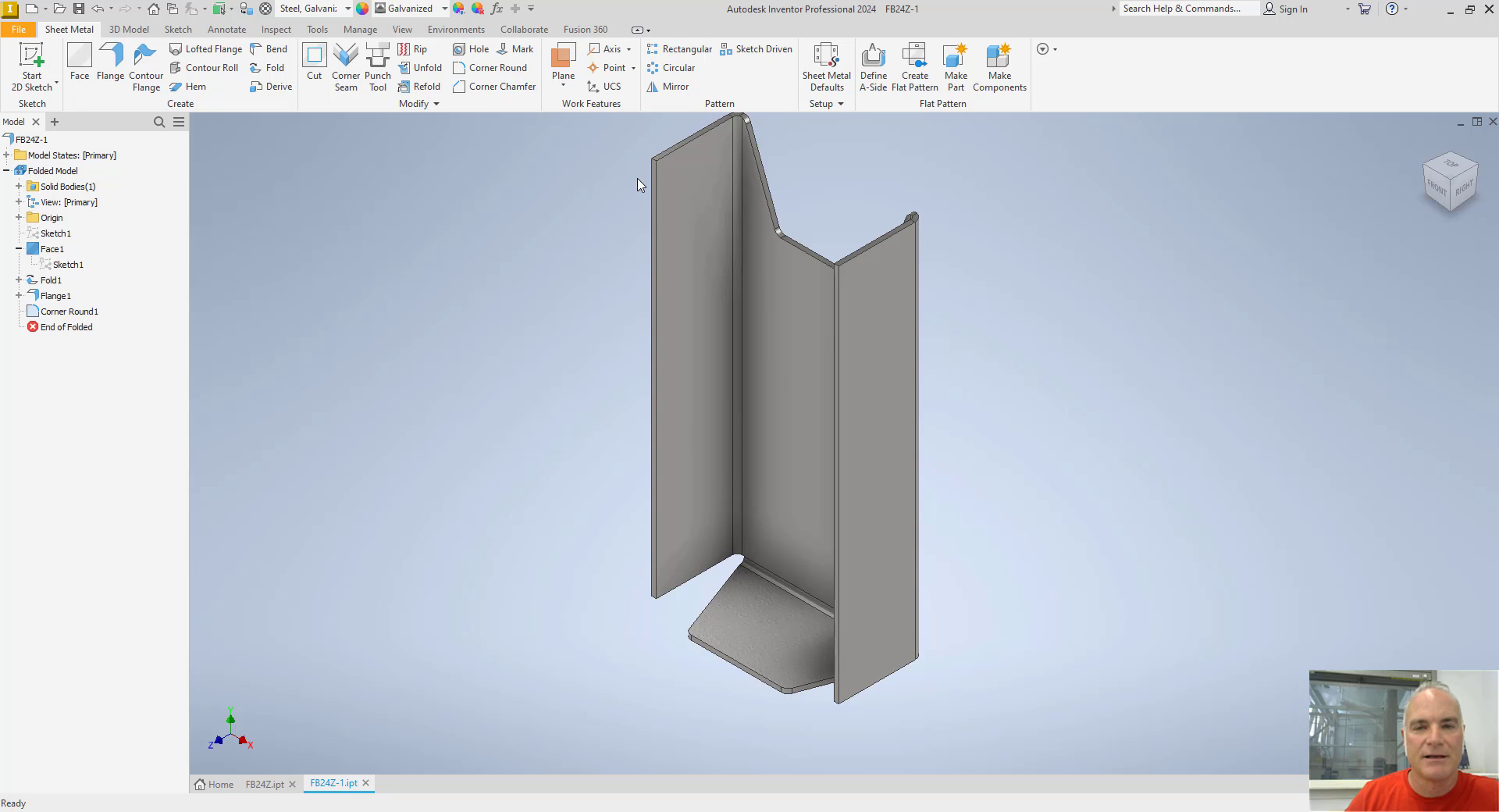
pyautogui.click(504, 87)
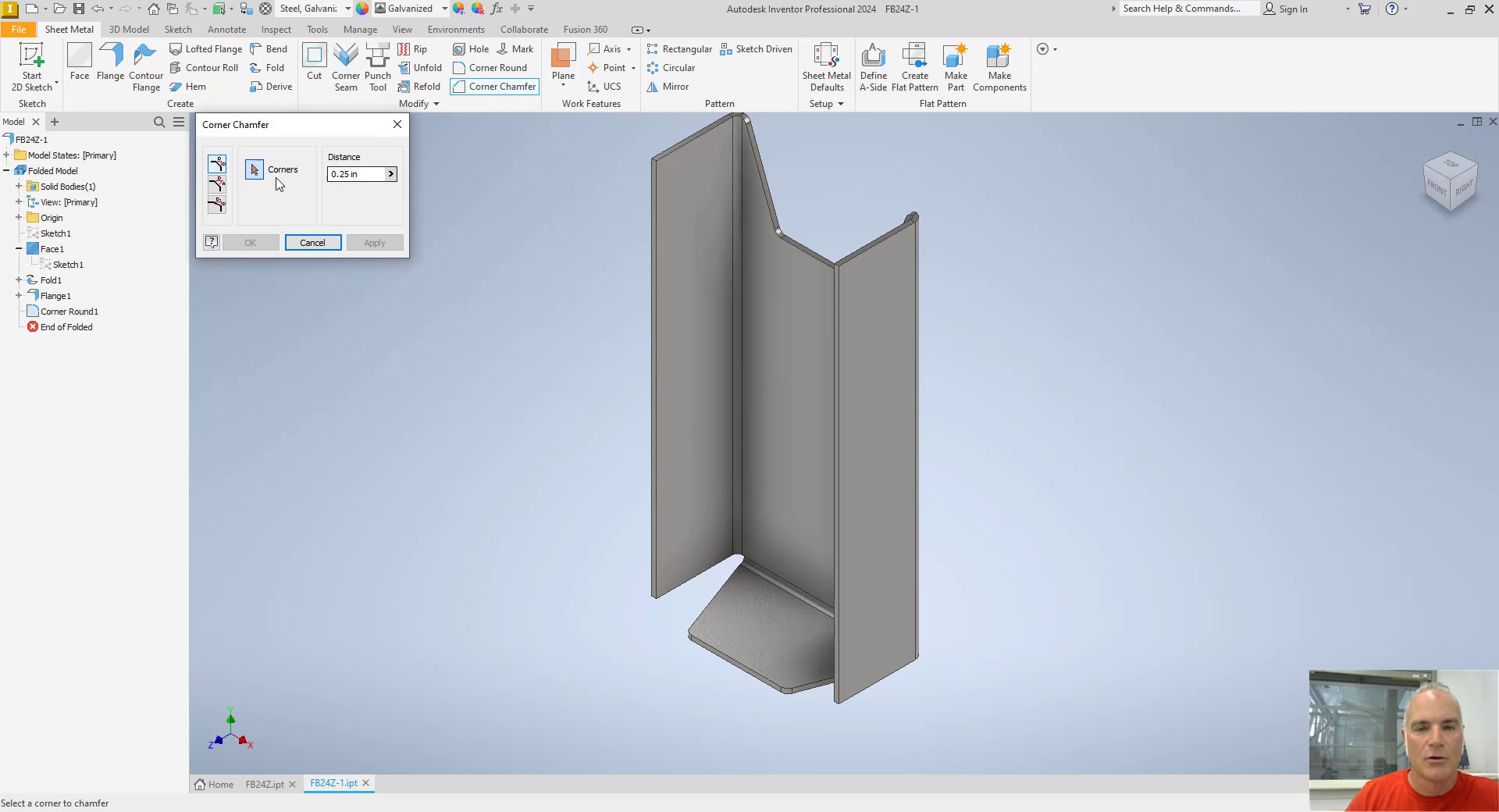
pyautogui.click(657, 165)
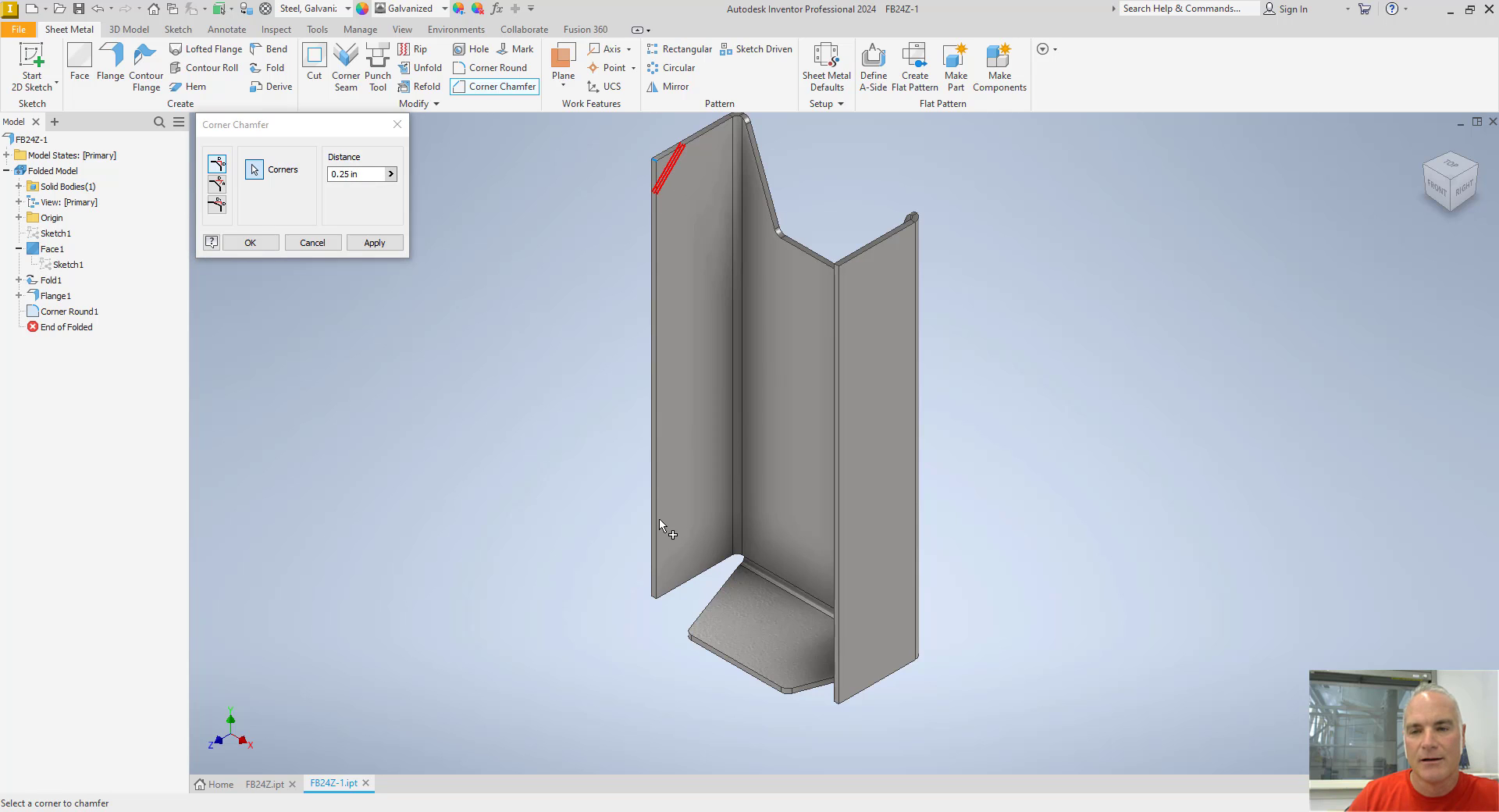
pyautogui.click(656, 597)
pyautogui.click(842, 706)
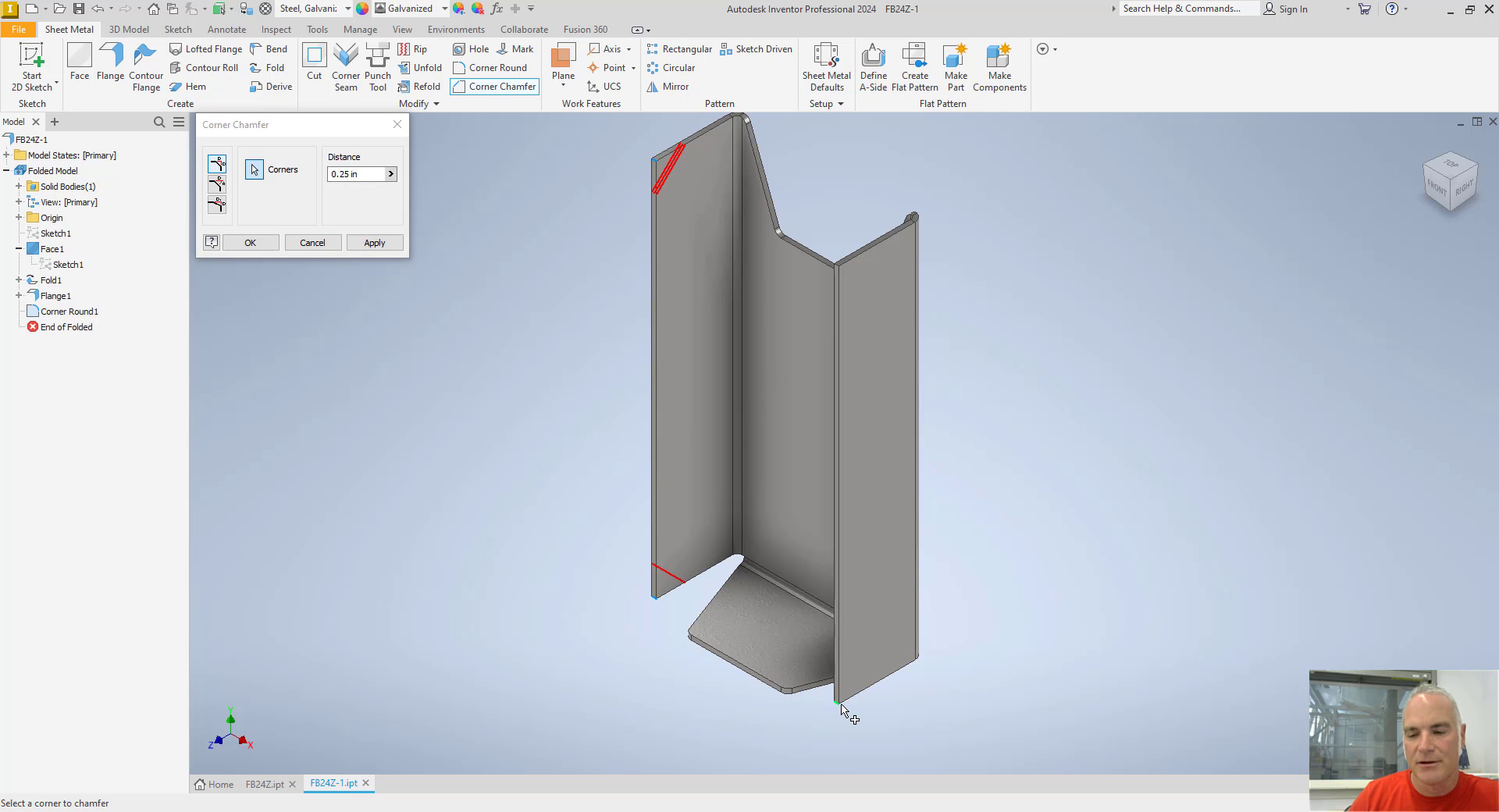
pyautogui.click(840, 267)
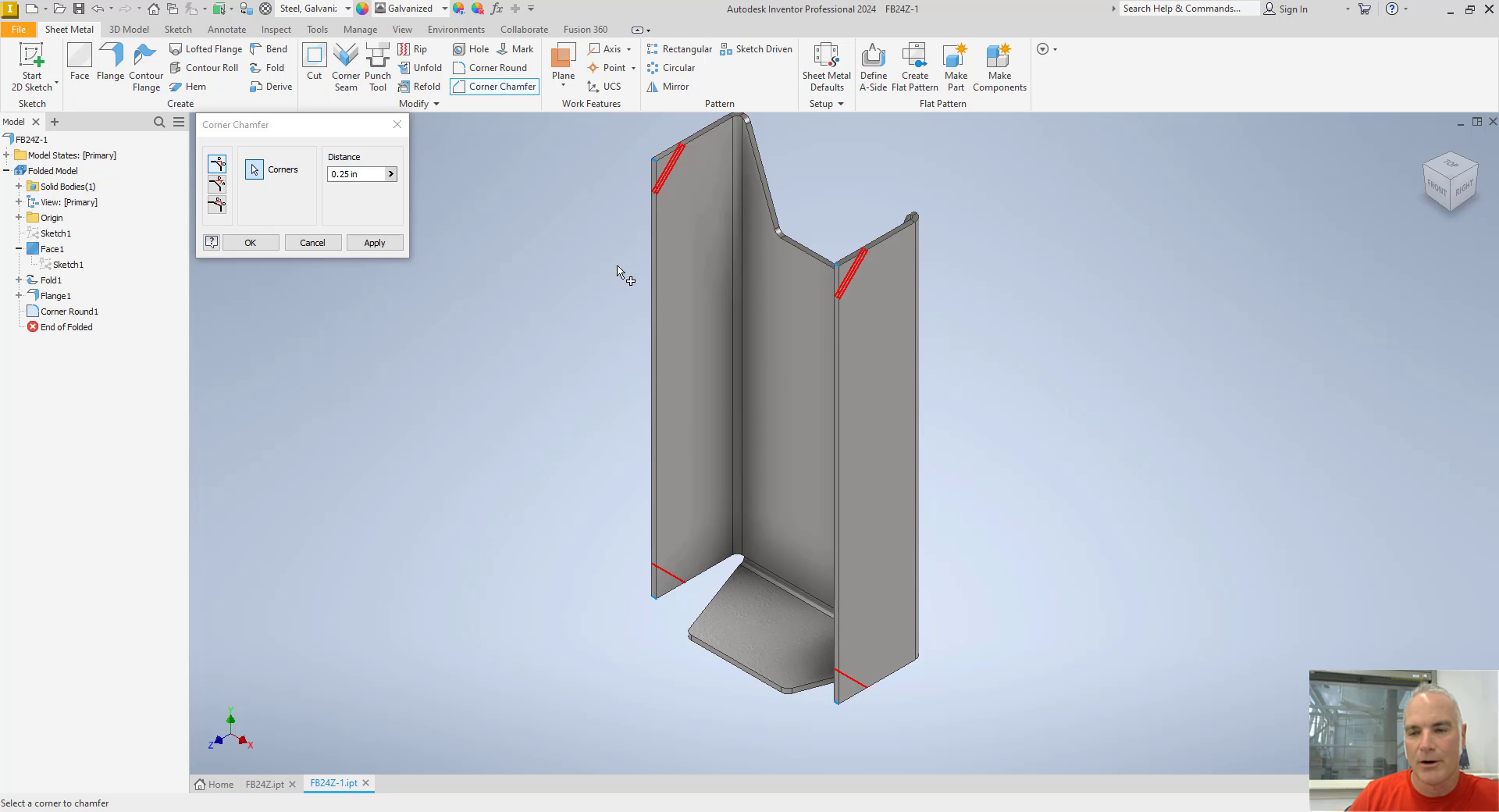
pyautogui.click(251, 242)
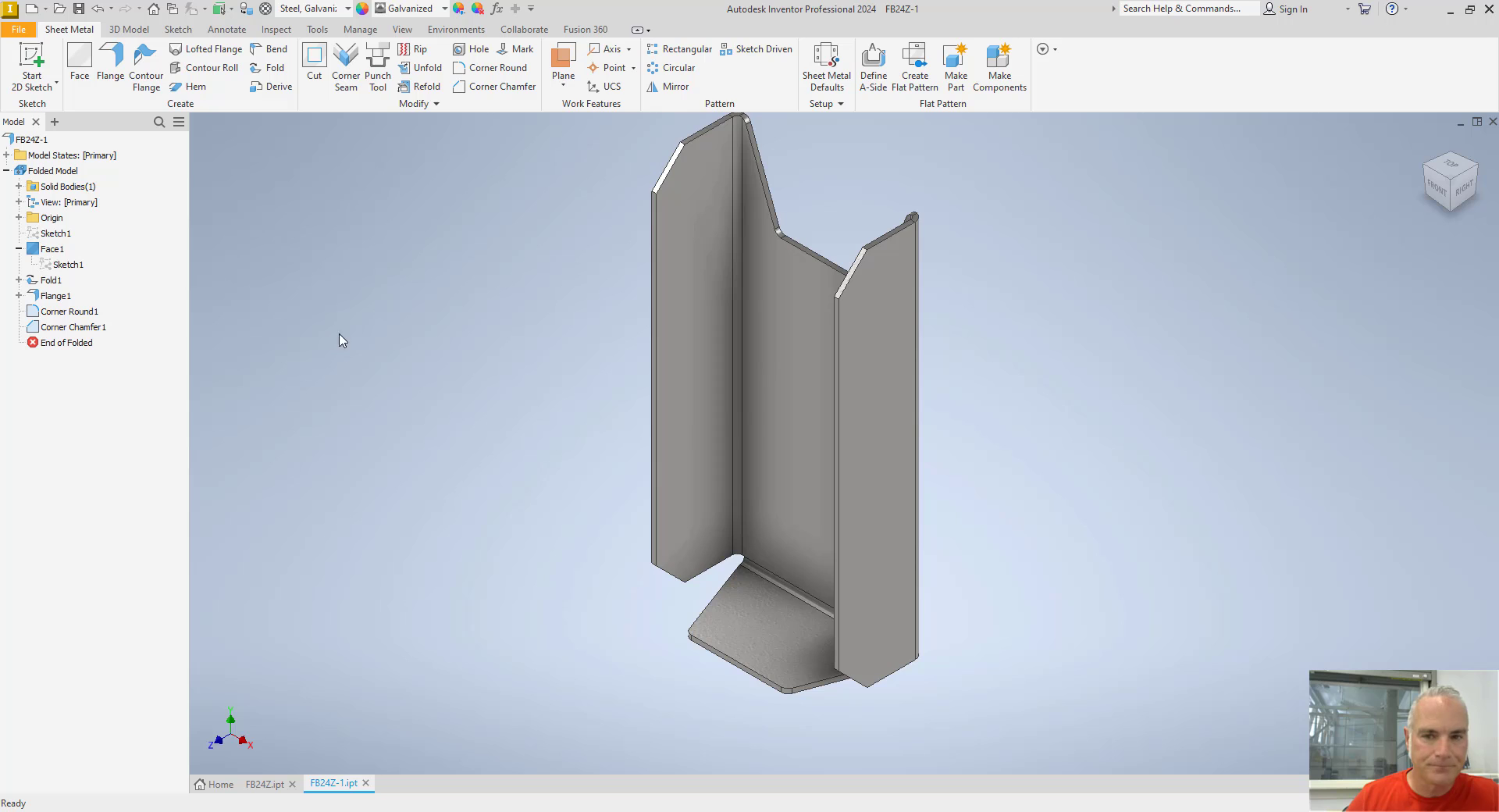
pyautogui.moveTo(512, 473); pyautogui.dragTo(469, 504, button='middle')
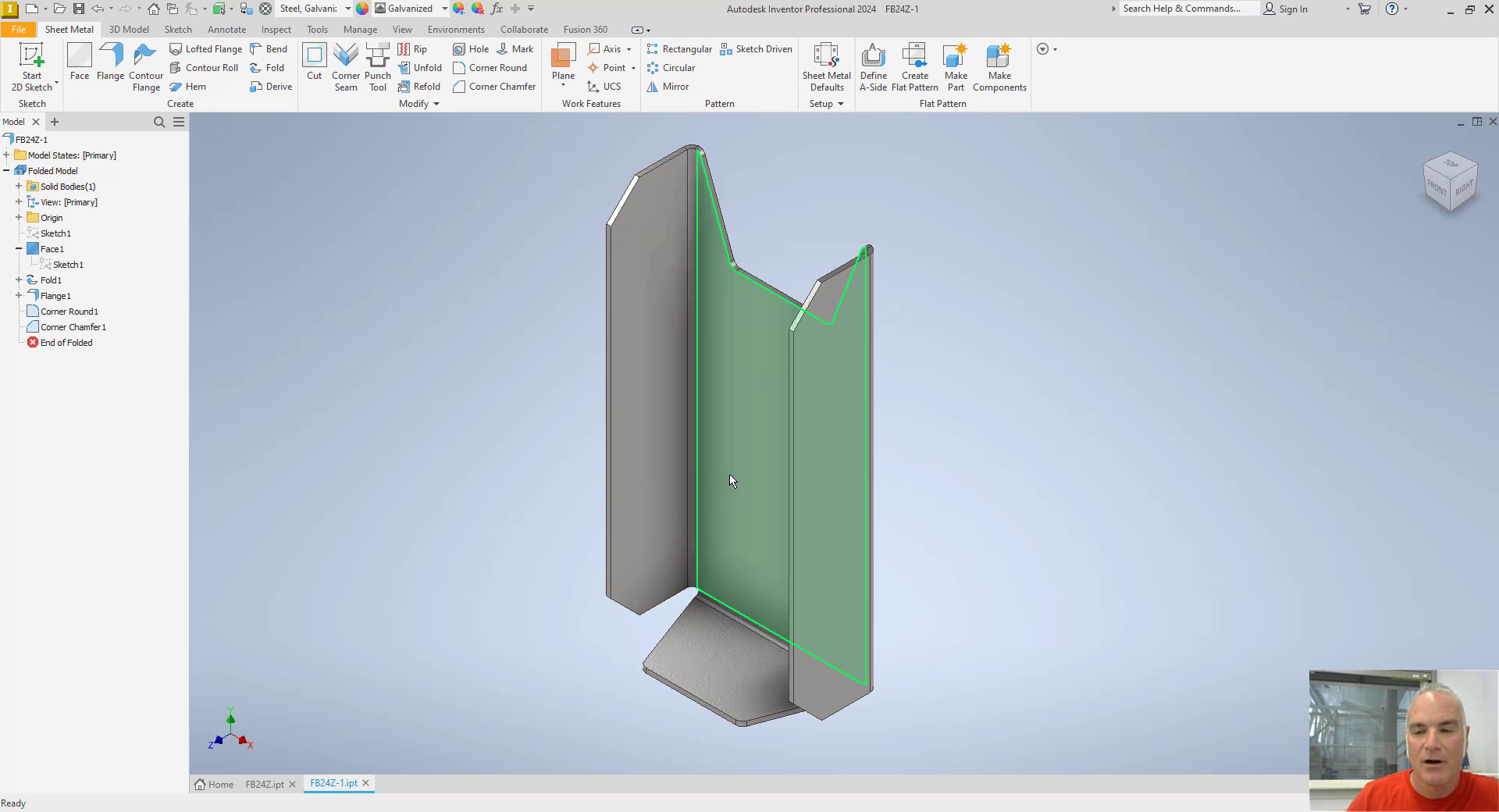
# Step: Start a new 2D sketch from the background marking menu
pyautogui.rightClick(455, 340)
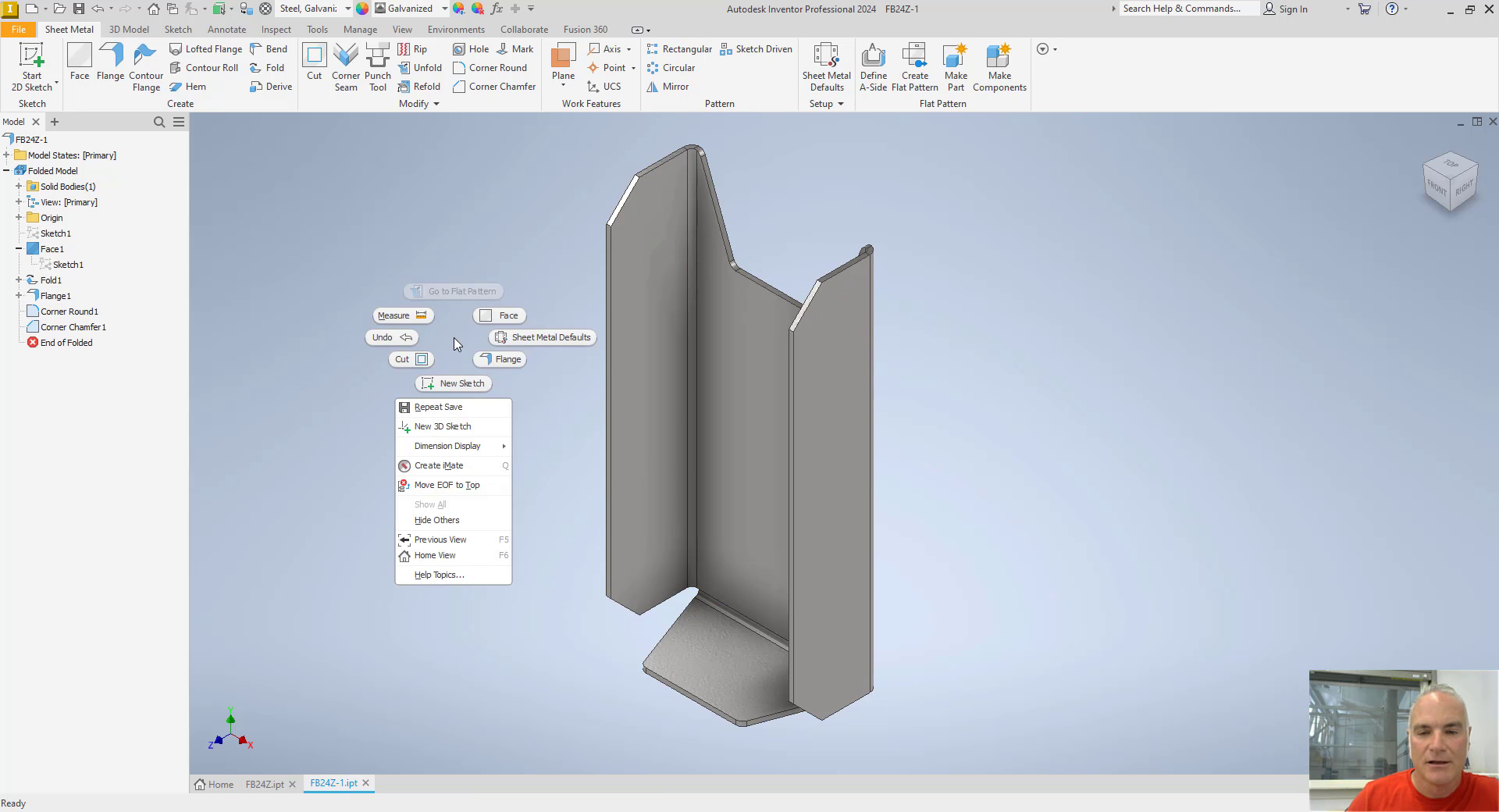
pyautogui.click(464, 385)
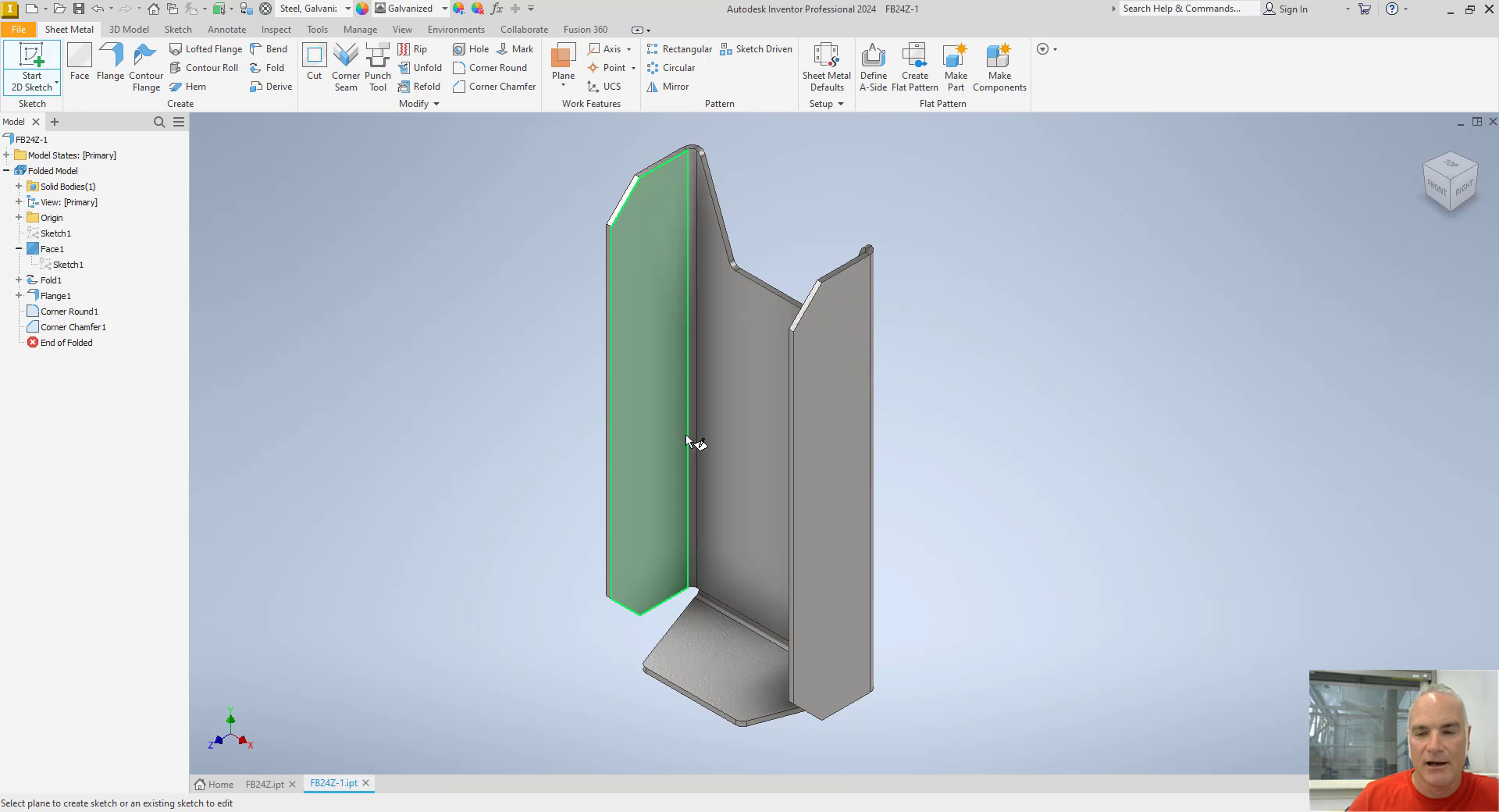
# Step: Sketch on the back face and draw a construction centre line from the origin to the notch edge
pyautogui.click(727, 445)
pyautogui.moveTo(784, 388); pyautogui.dragTo(632, 529, button='middle')
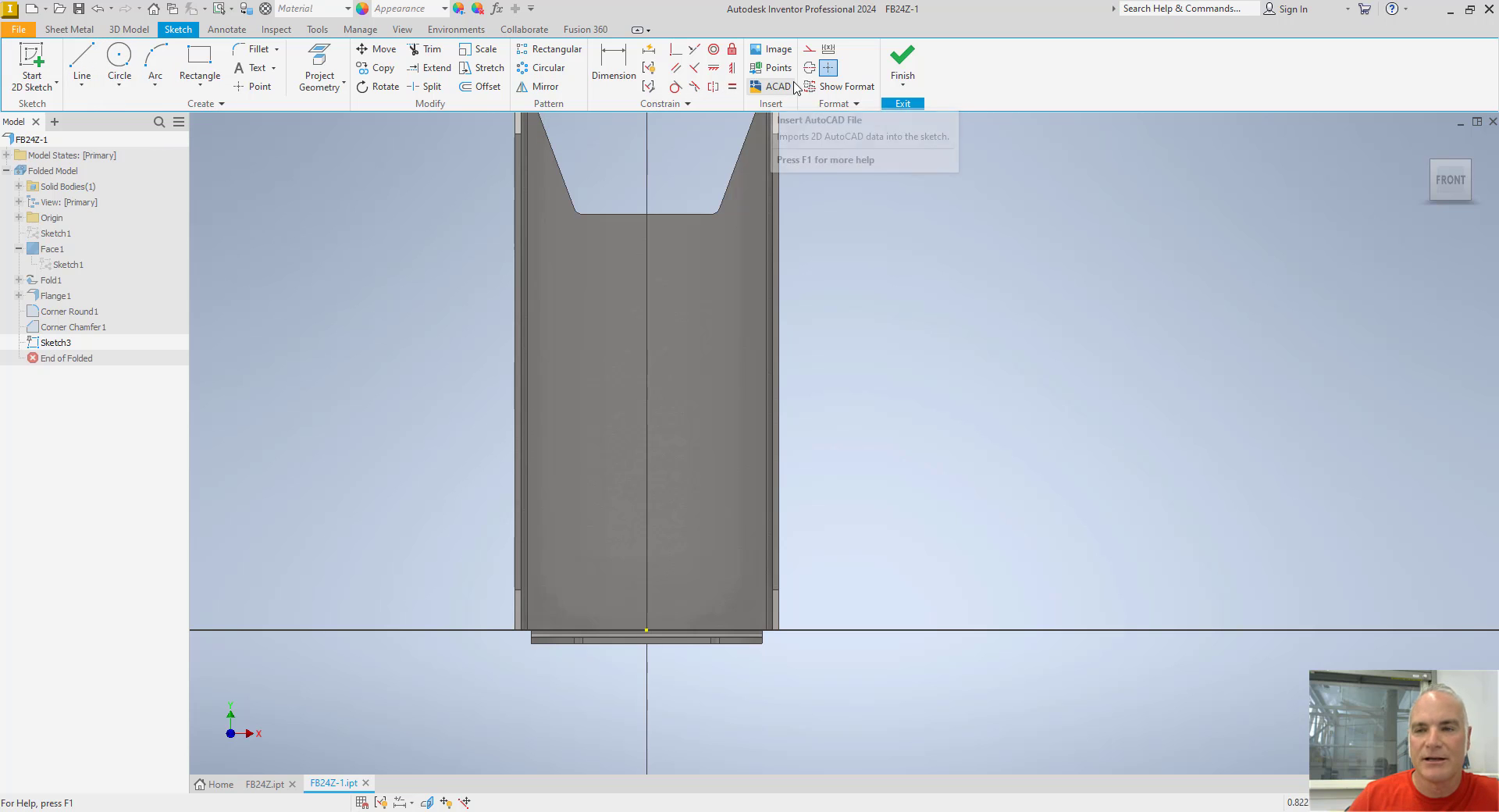
pyautogui.click(810, 48)
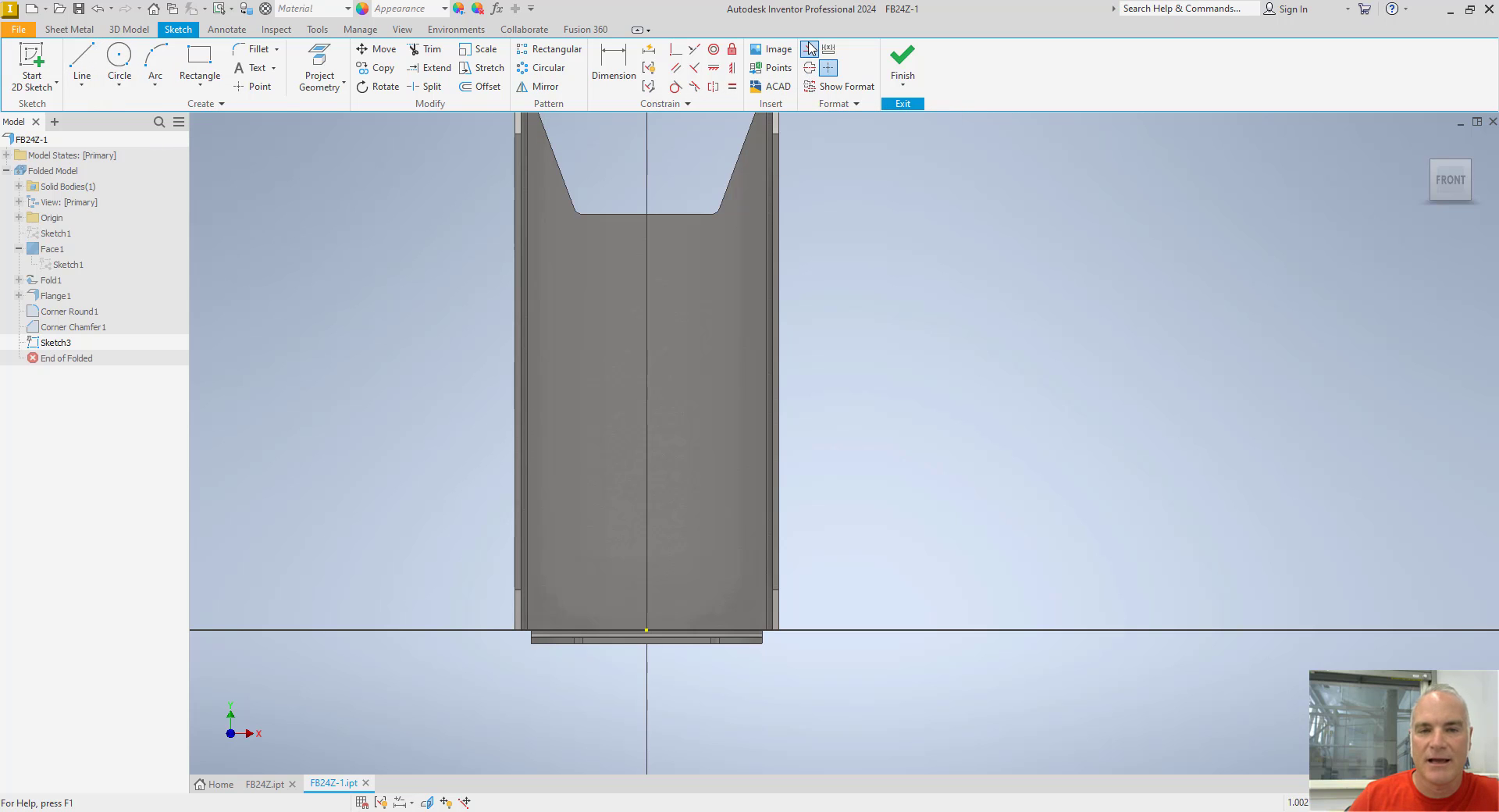
pyautogui.click(83, 62)
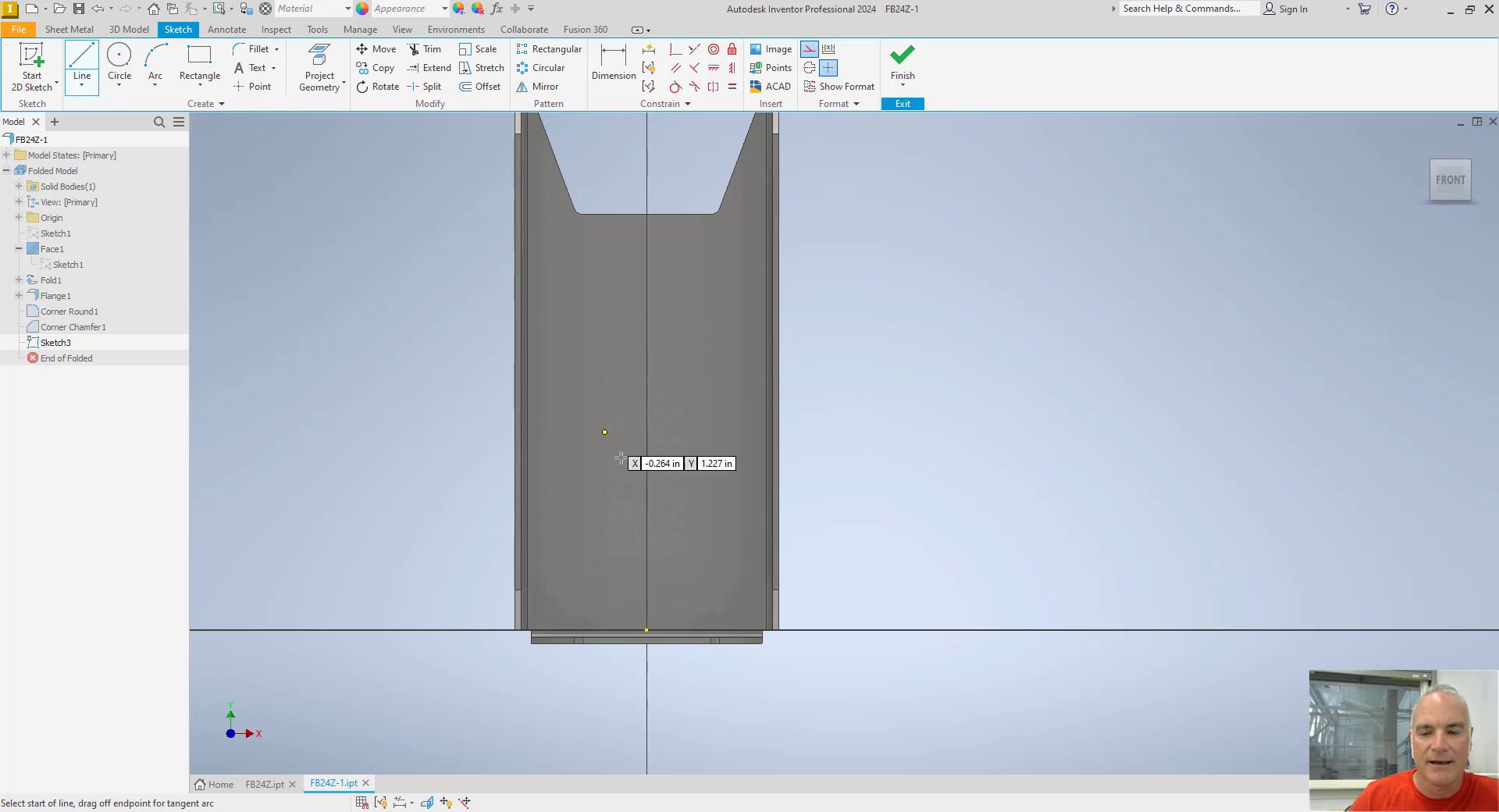
pyautogui.click(647, 630)
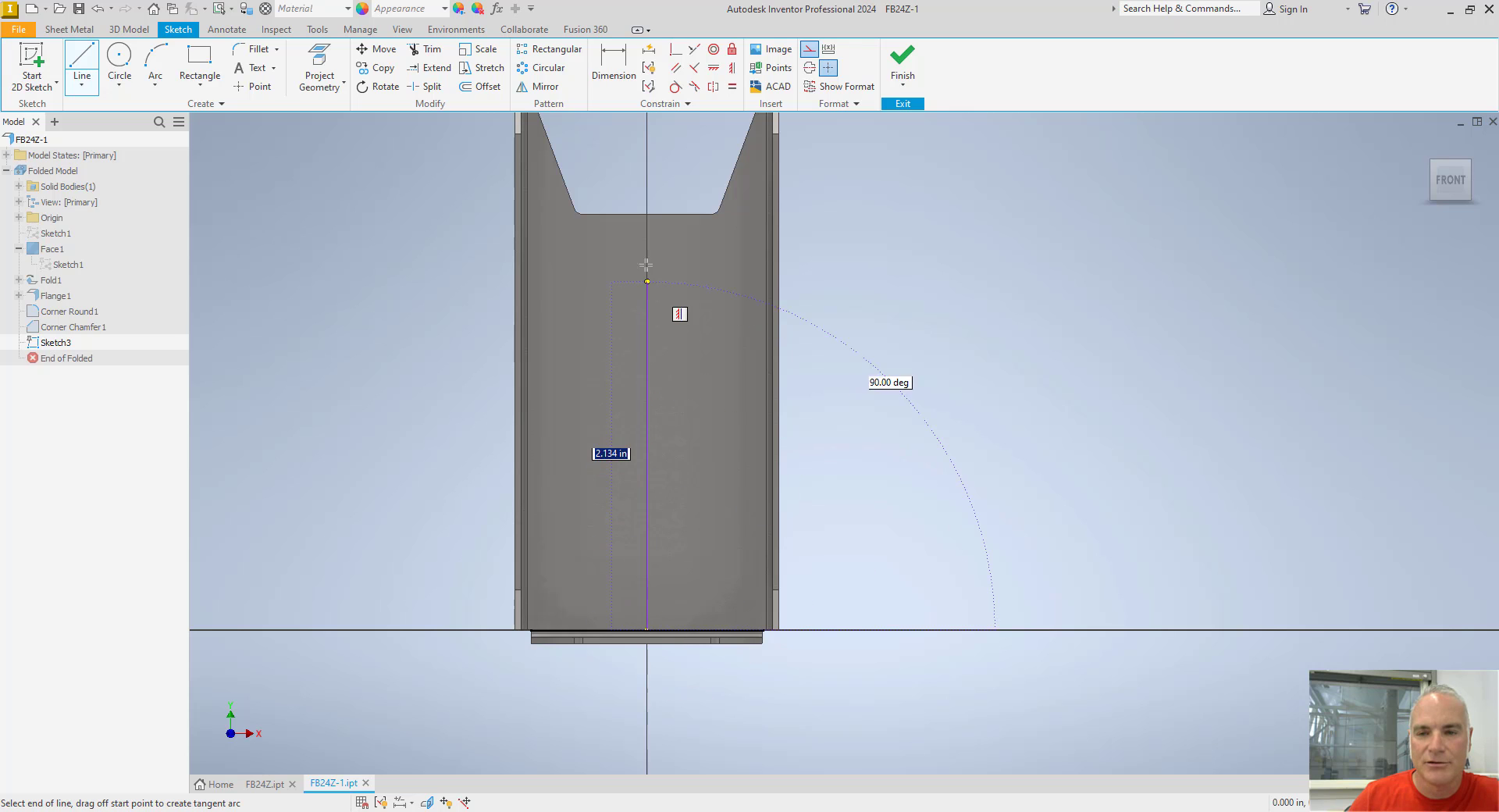
pyautogui.click(647, 214)
pyautogui.rightClick(670, 181)
pyautogui.click(706, 205)
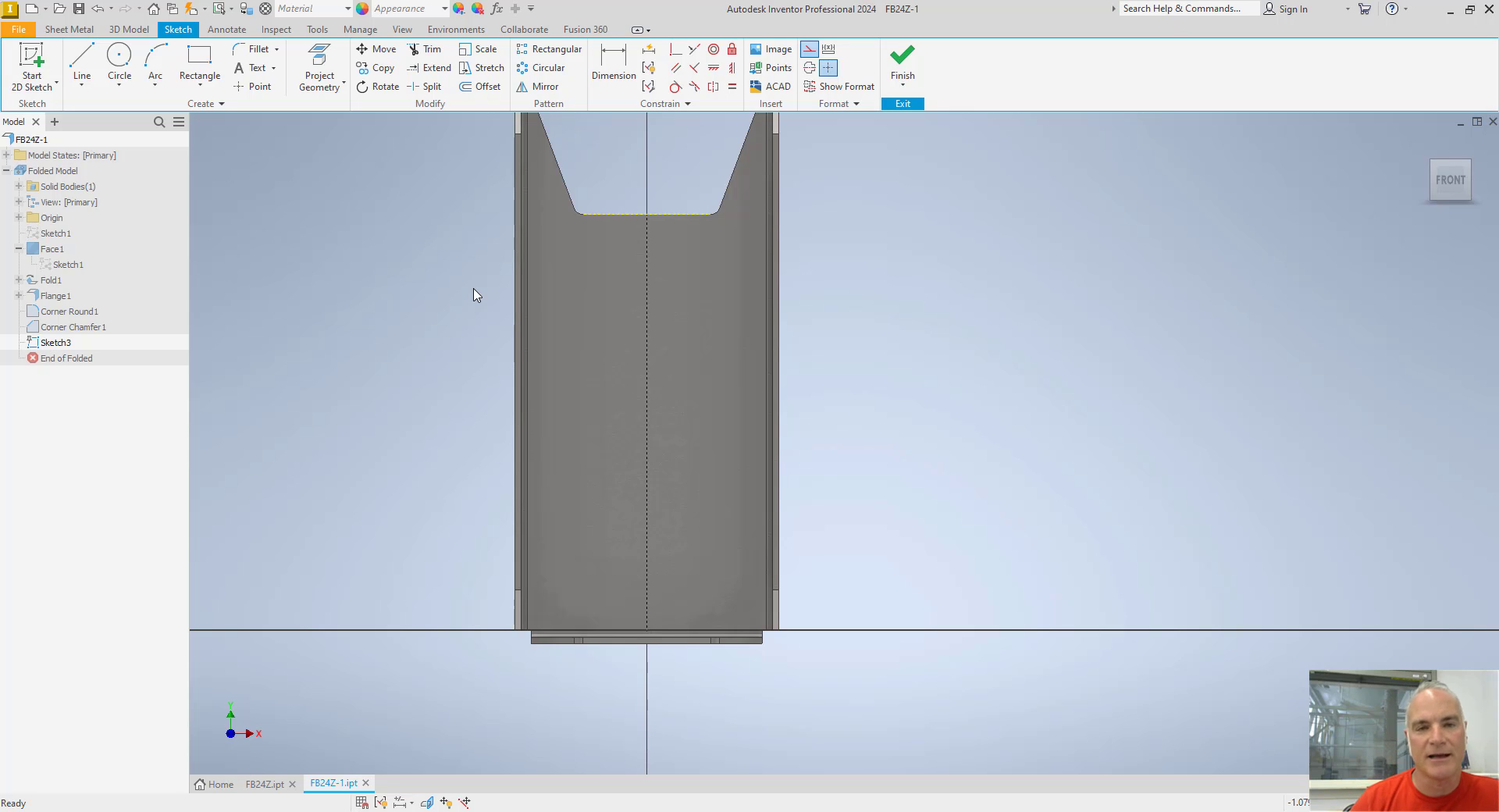
# Step: Place four hole-centre points along the construction centre line
pyautogui.click(255, 87)
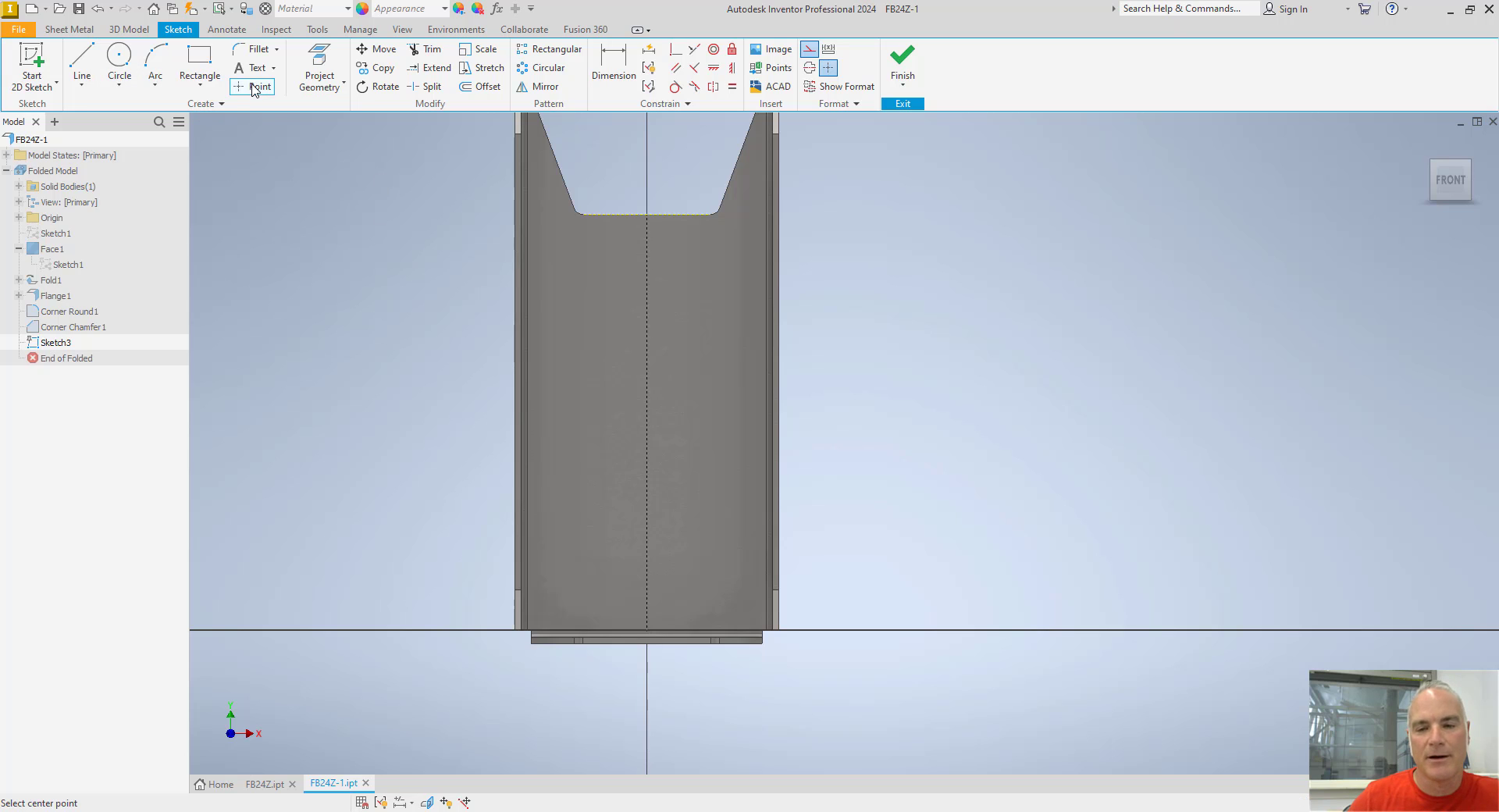
pyautogui.click(647, 539)
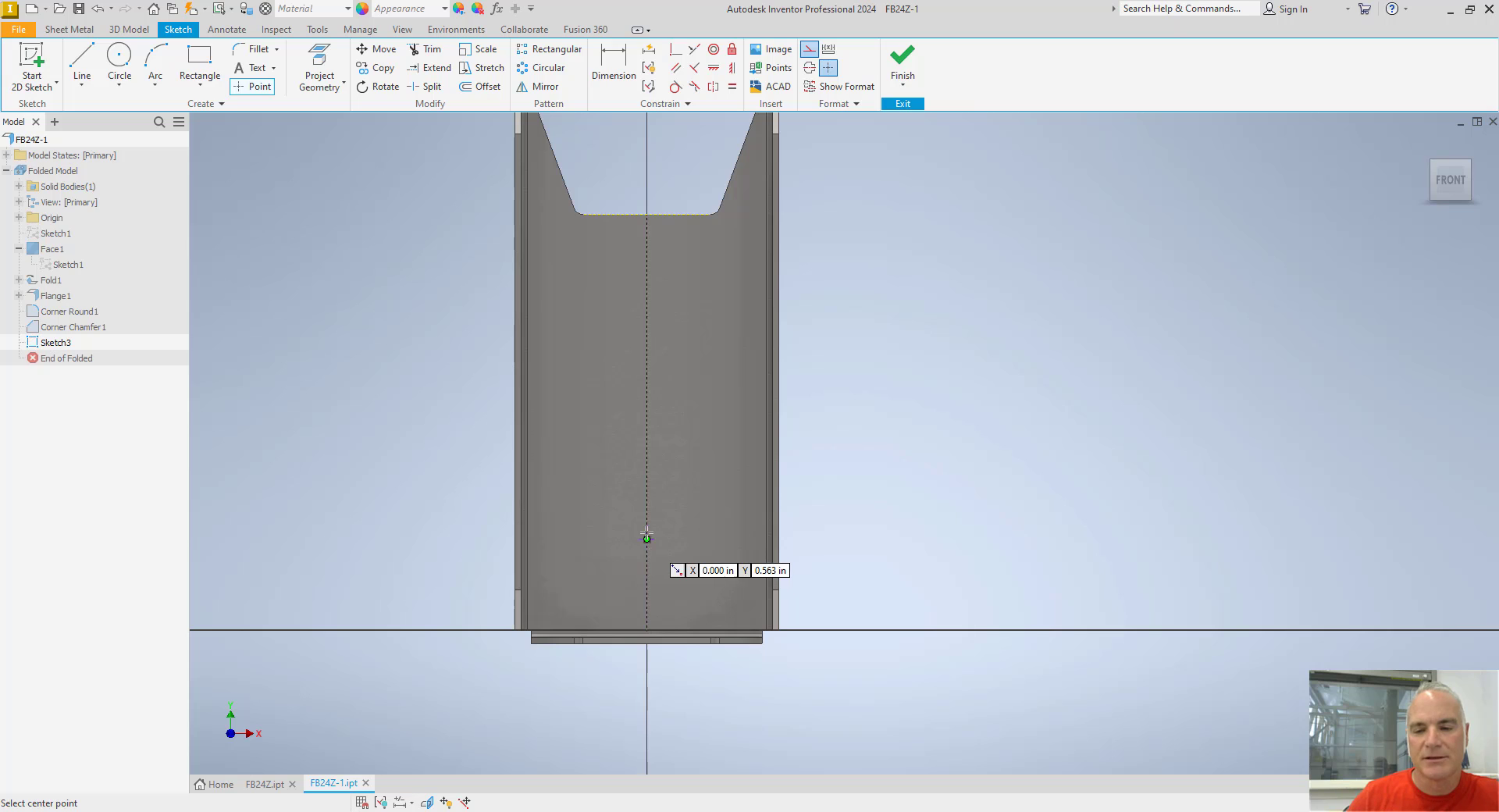
pyautogui.click(646, 494)
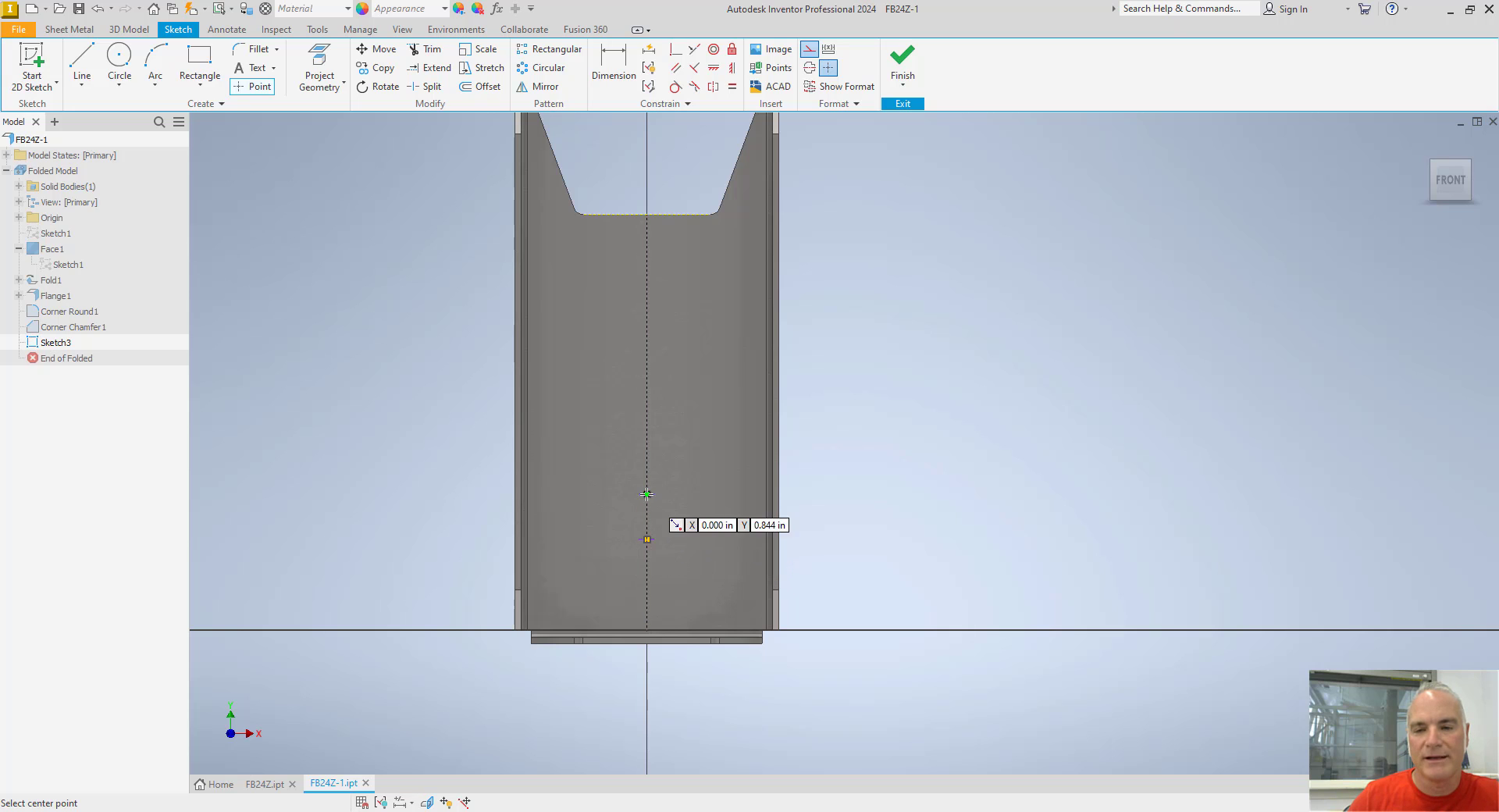
pyautogui.click(647, 321)
pyautogui.click(648, 269)
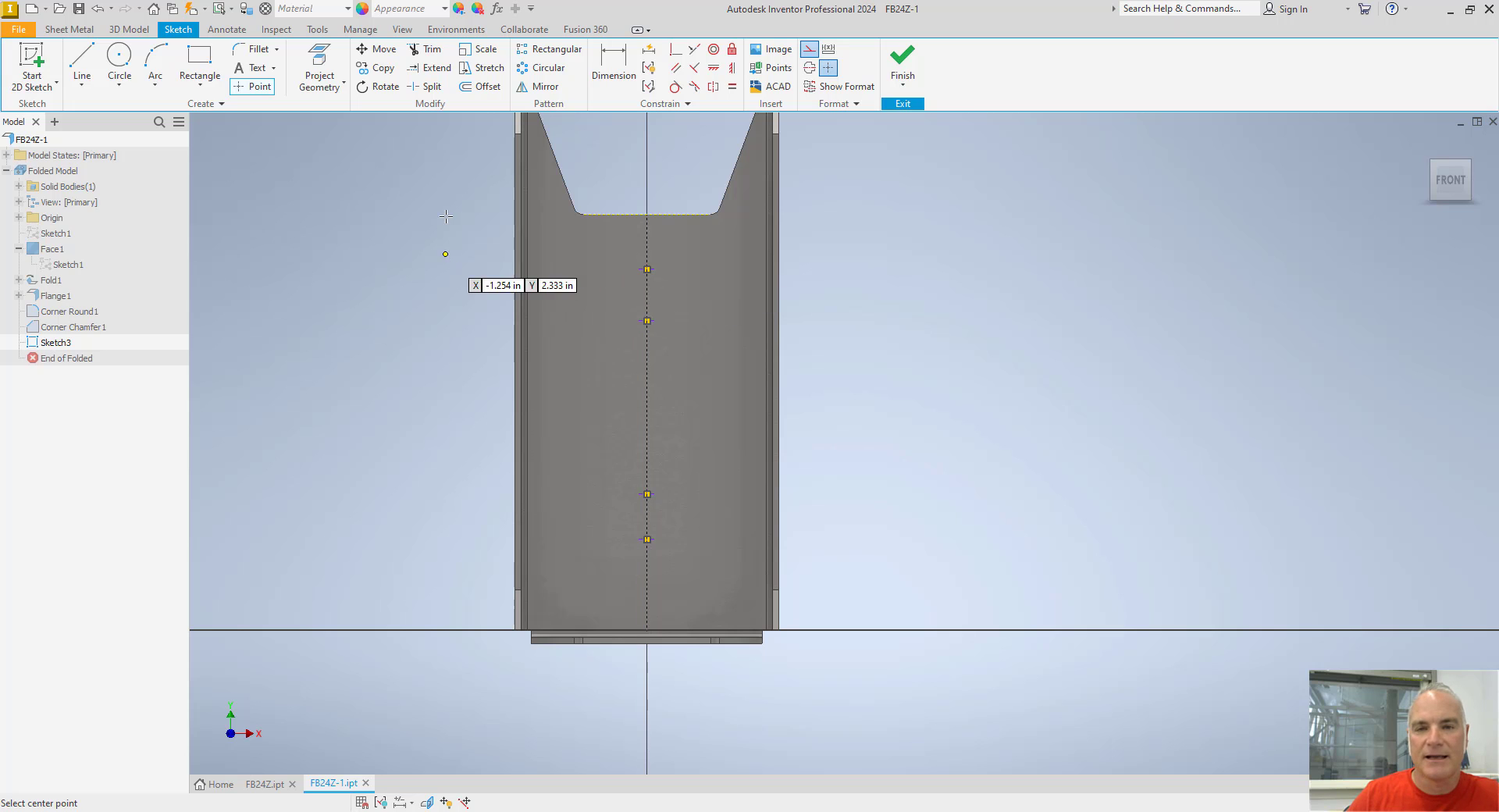
# Step: Dimension the two lower points .625 and .875 above the bottom edge
pyautogui.click(614, 66)
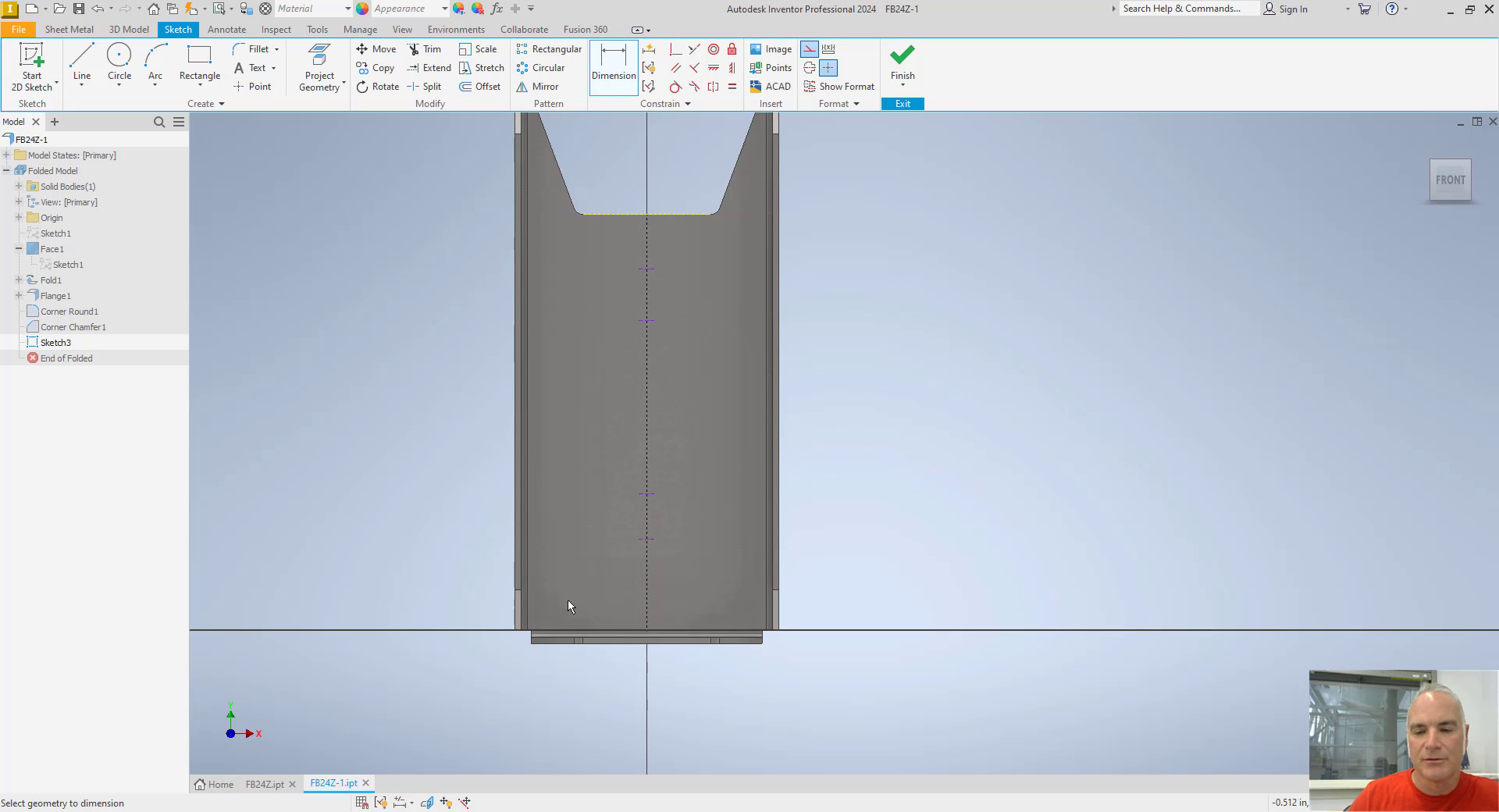
pyautogui.click(602, 627)
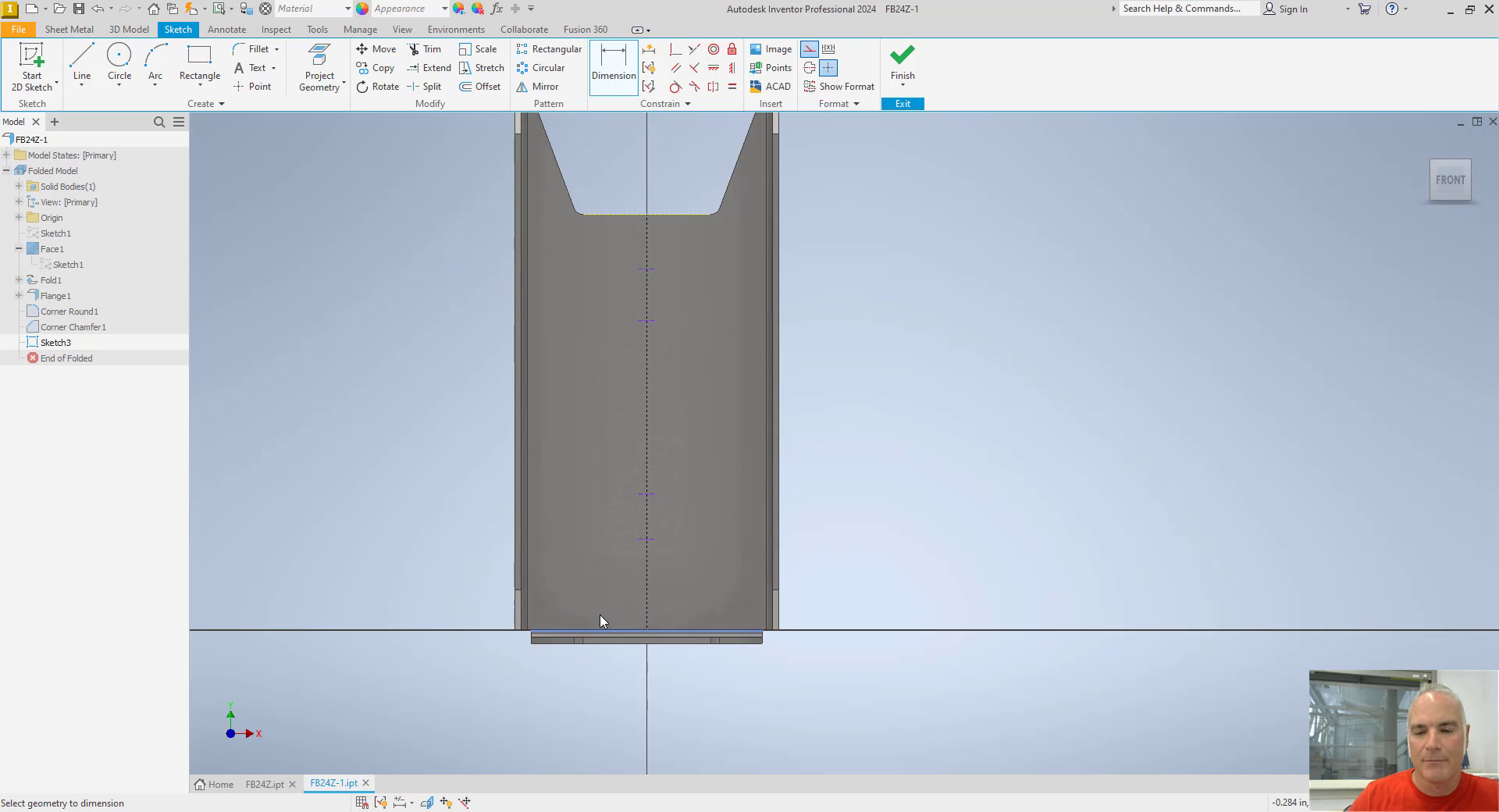
pyautogui.click(645, 539)
pyautogui.click(471, 570)
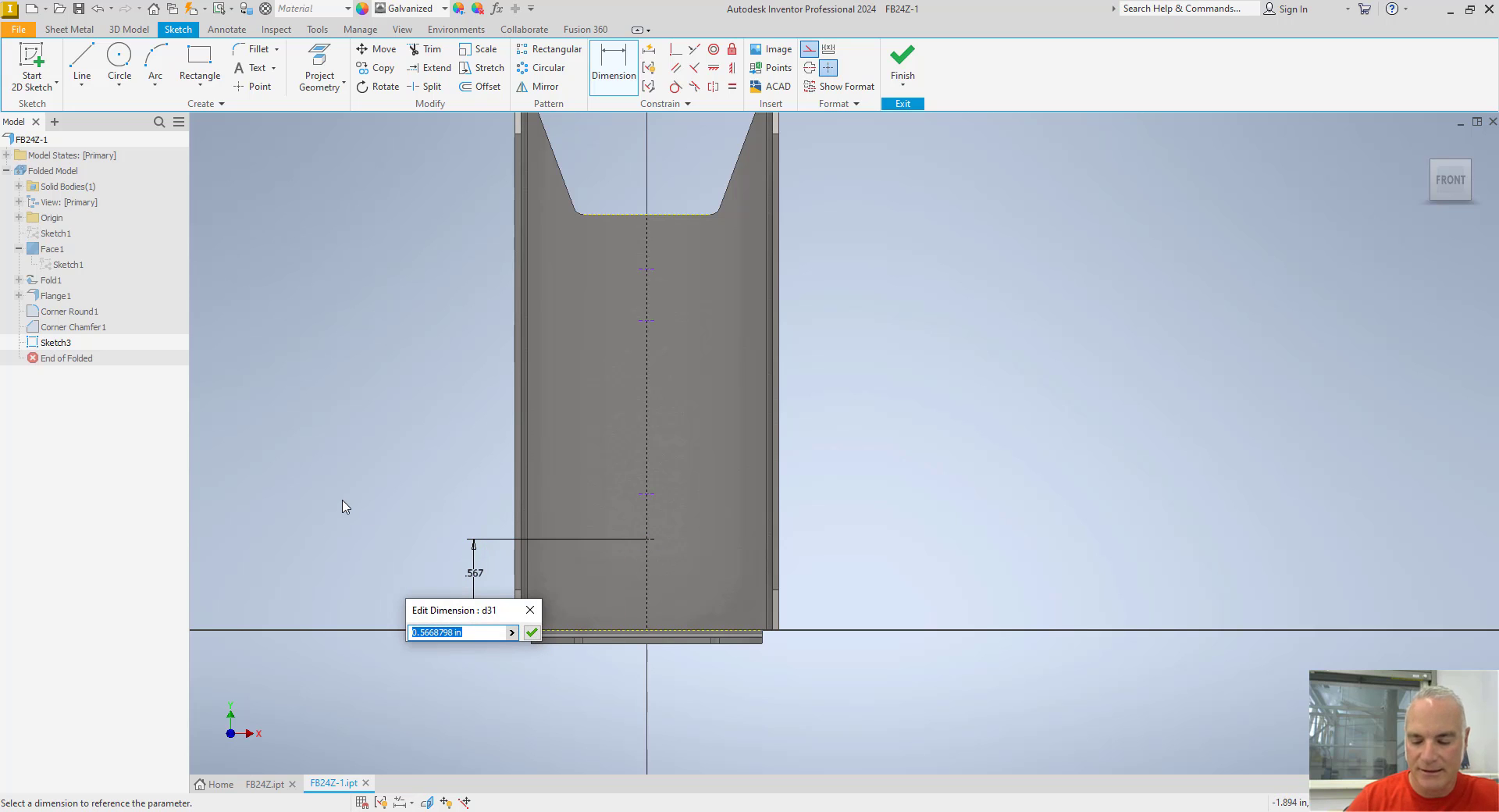
pyautogui.write('.625')
pyautogui.press('Return')
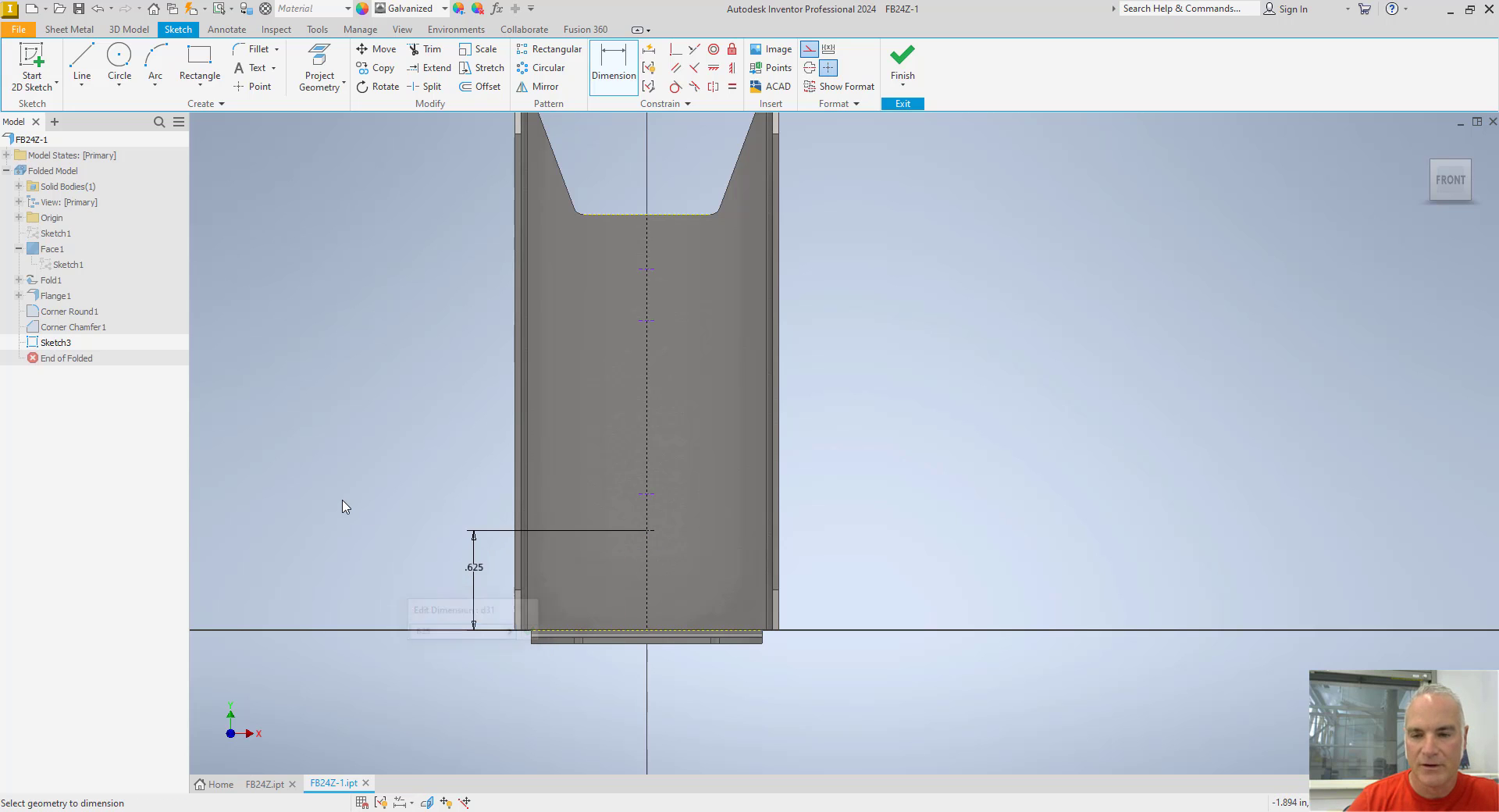
pyautogui.click(620, 636)
pyautogui.click(647, 495)
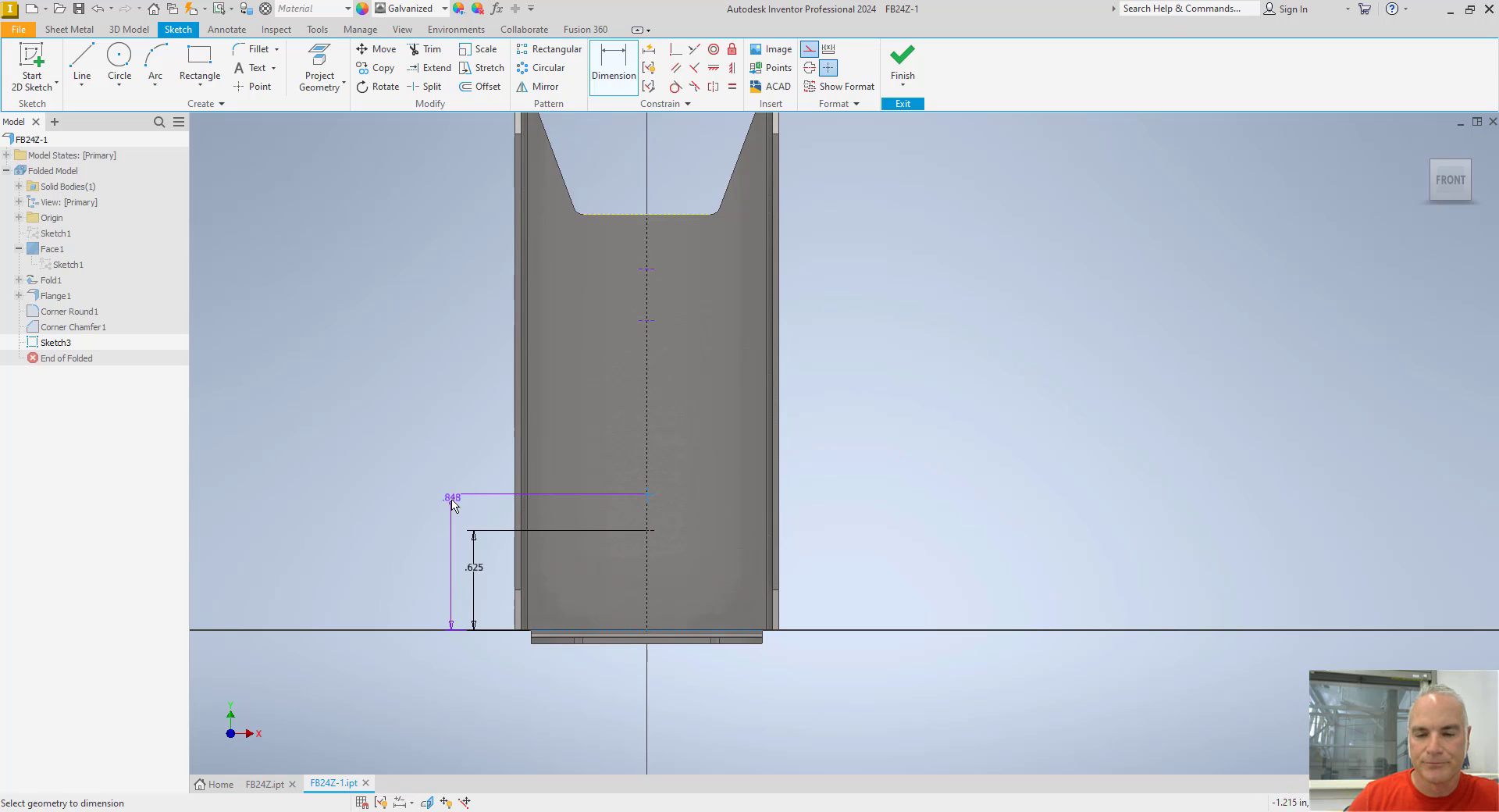
pyautogui.click(439, 547)
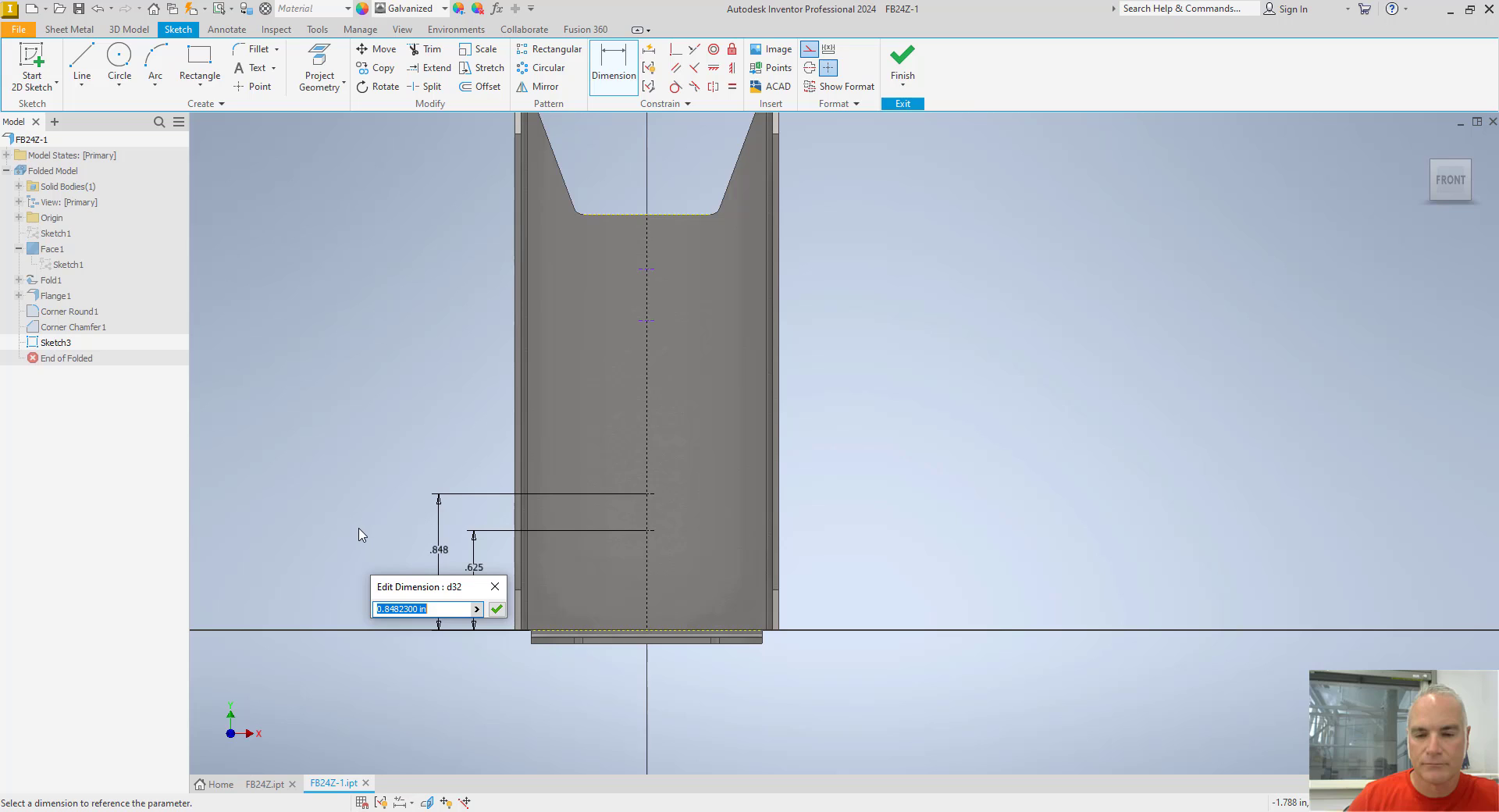
pyautogui.write('.875')
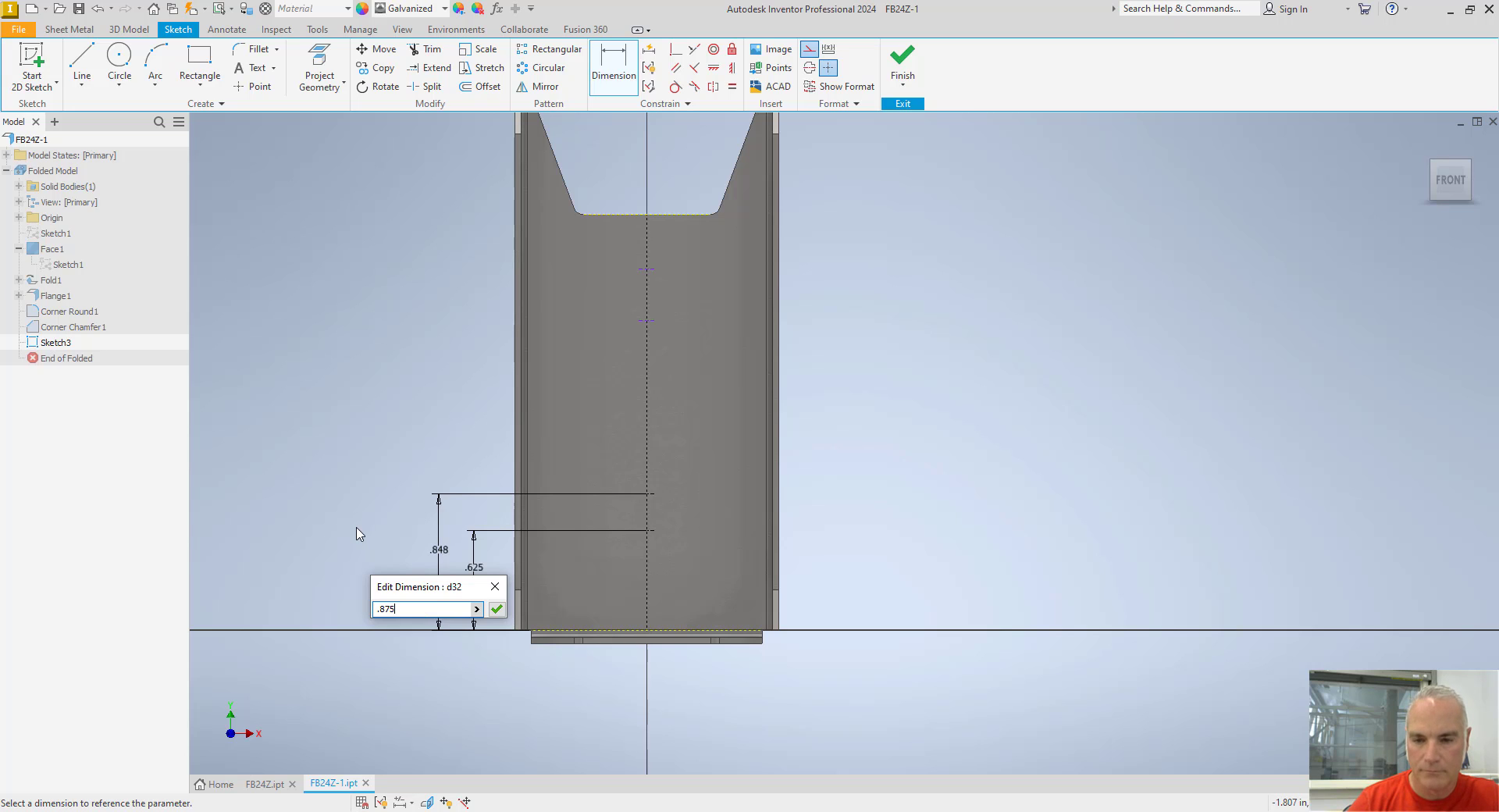
pyautogui.press('Return')
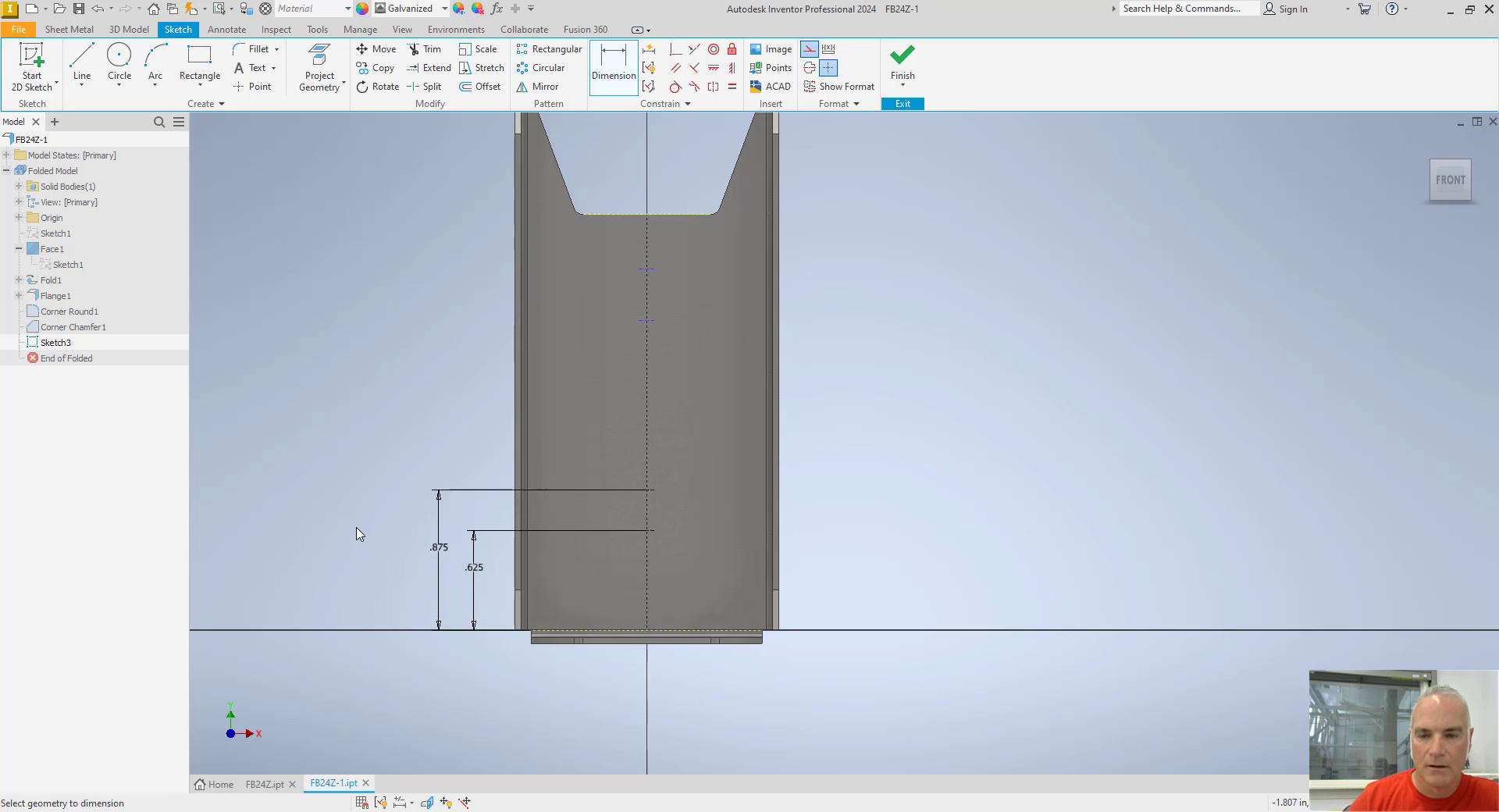
# Step: Dimension the upper points 2.125 and 2.375 above the bottom edge, then finish the sketch
pyautogui.click(612, 625)
pyautogui.click(647, 320)
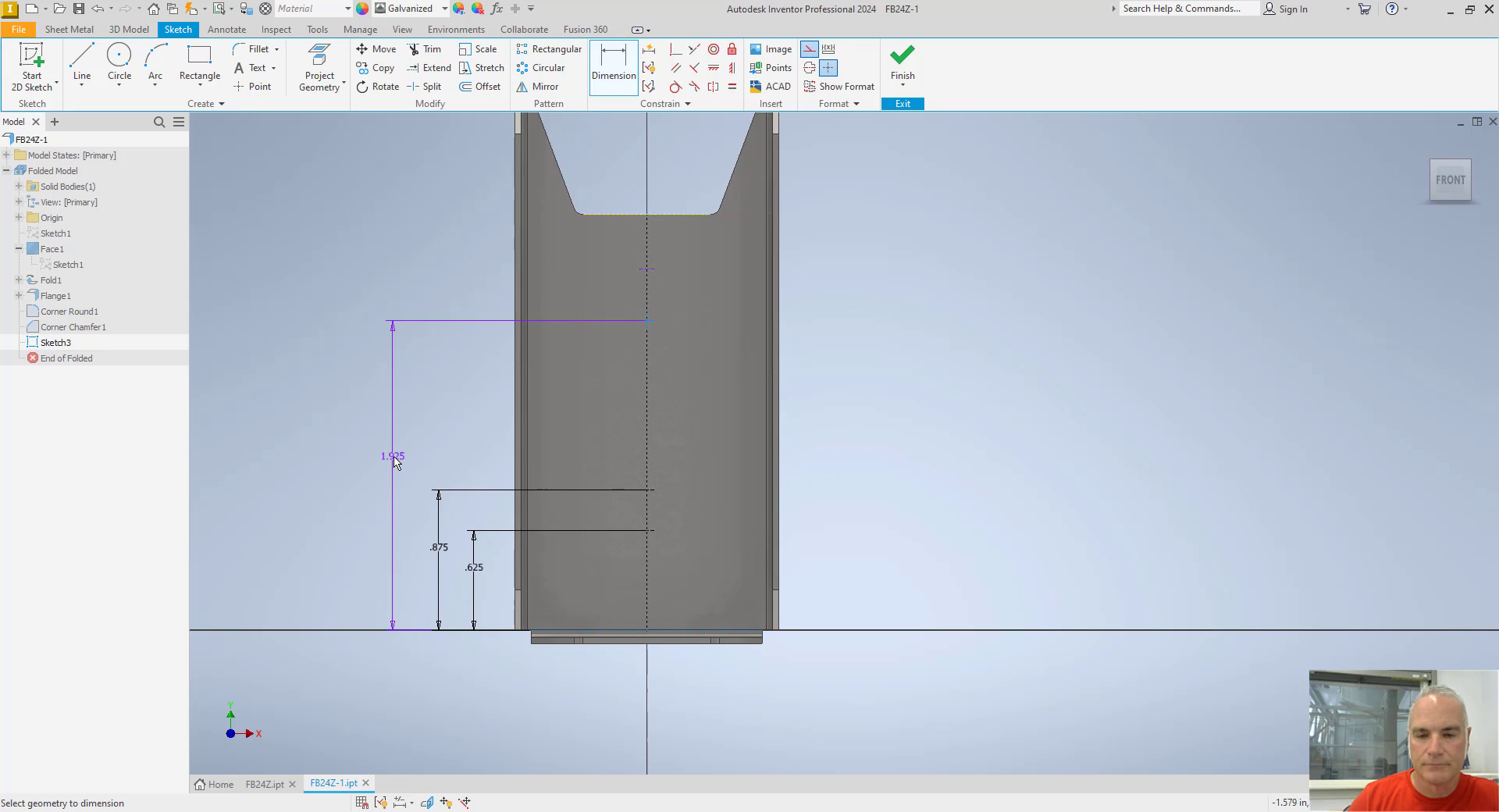
pyautogui.click(393, 465)
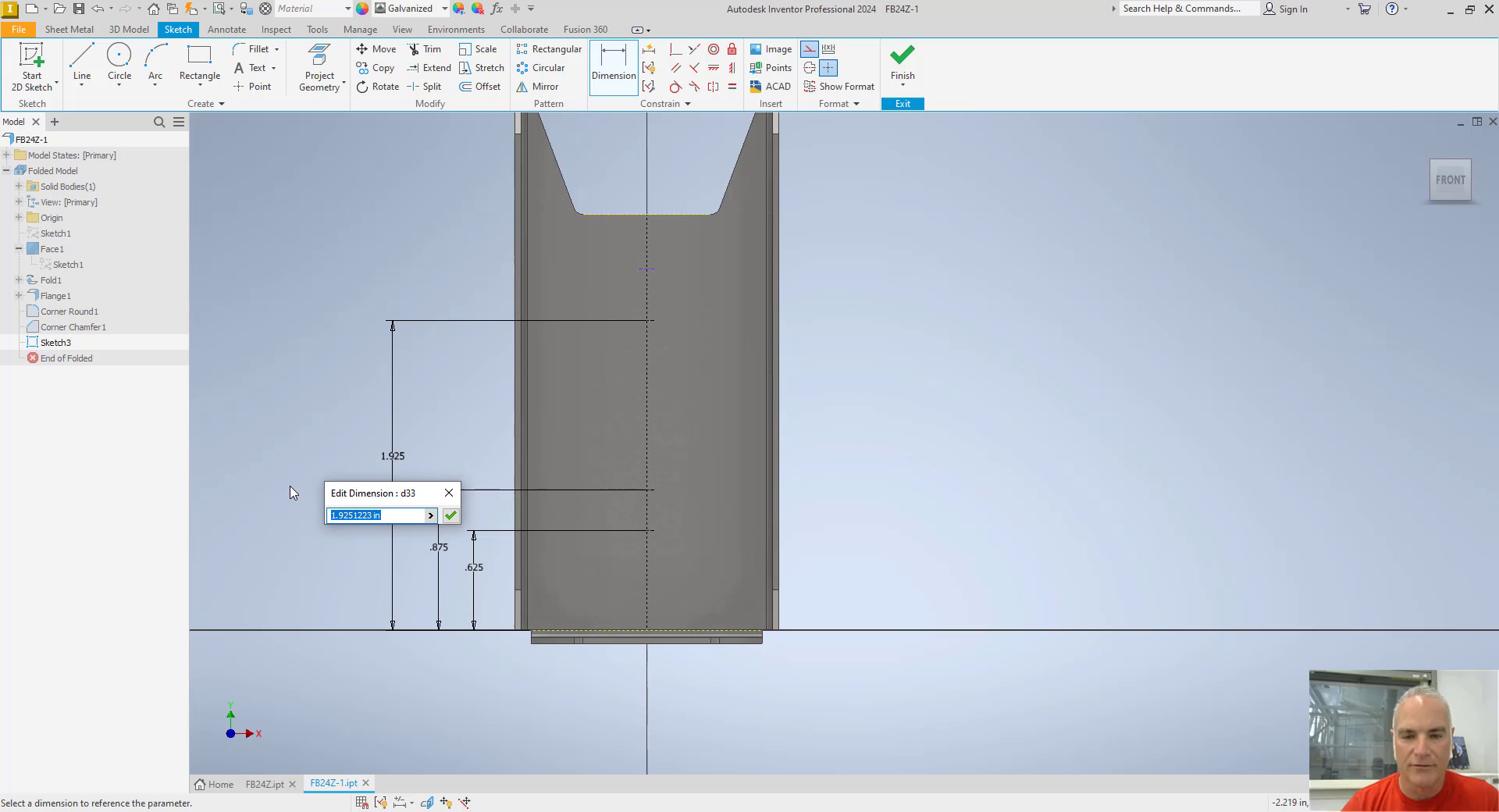
pyautogui.write('1.625')
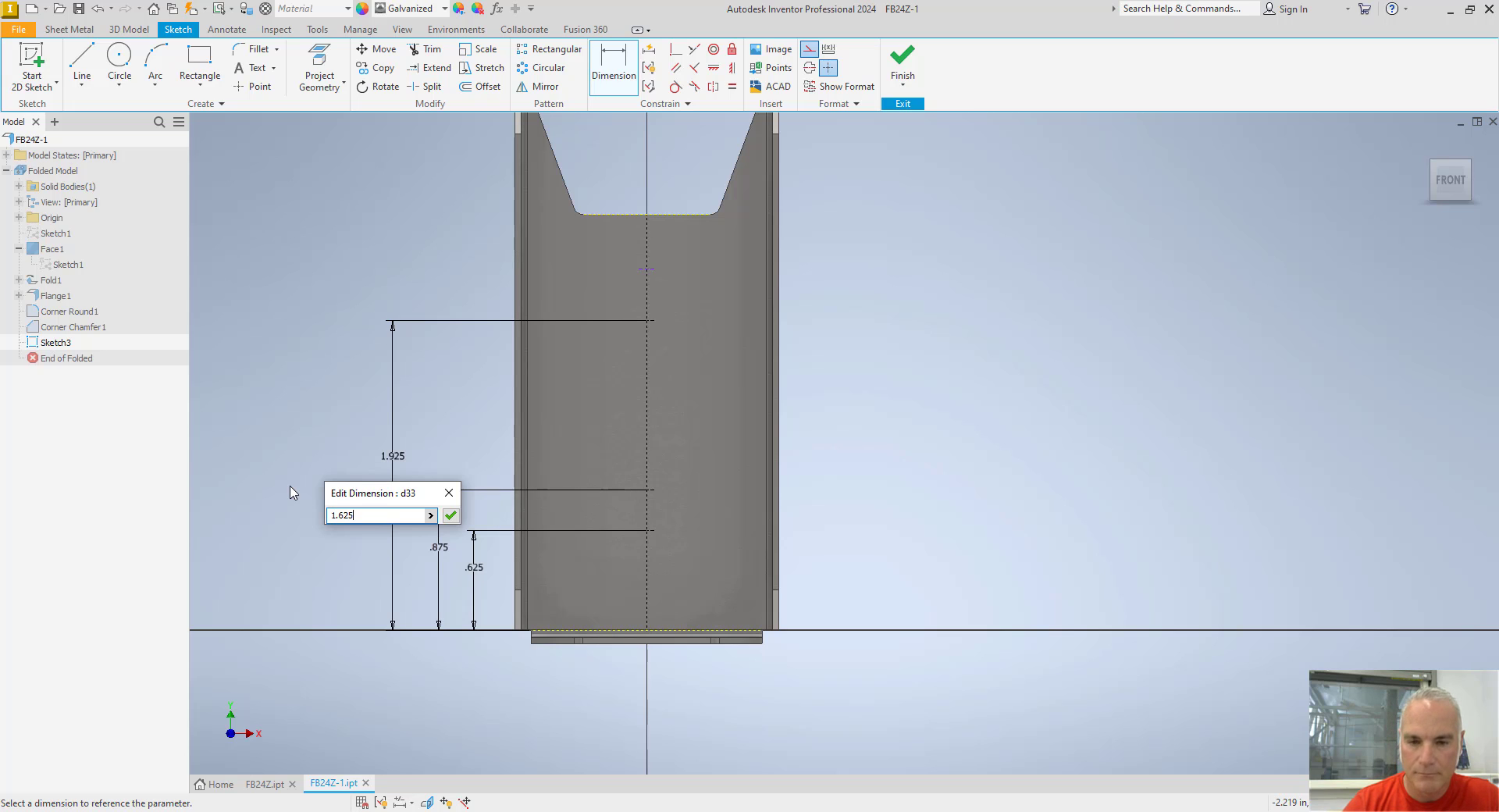
pyautogui.press('Return')
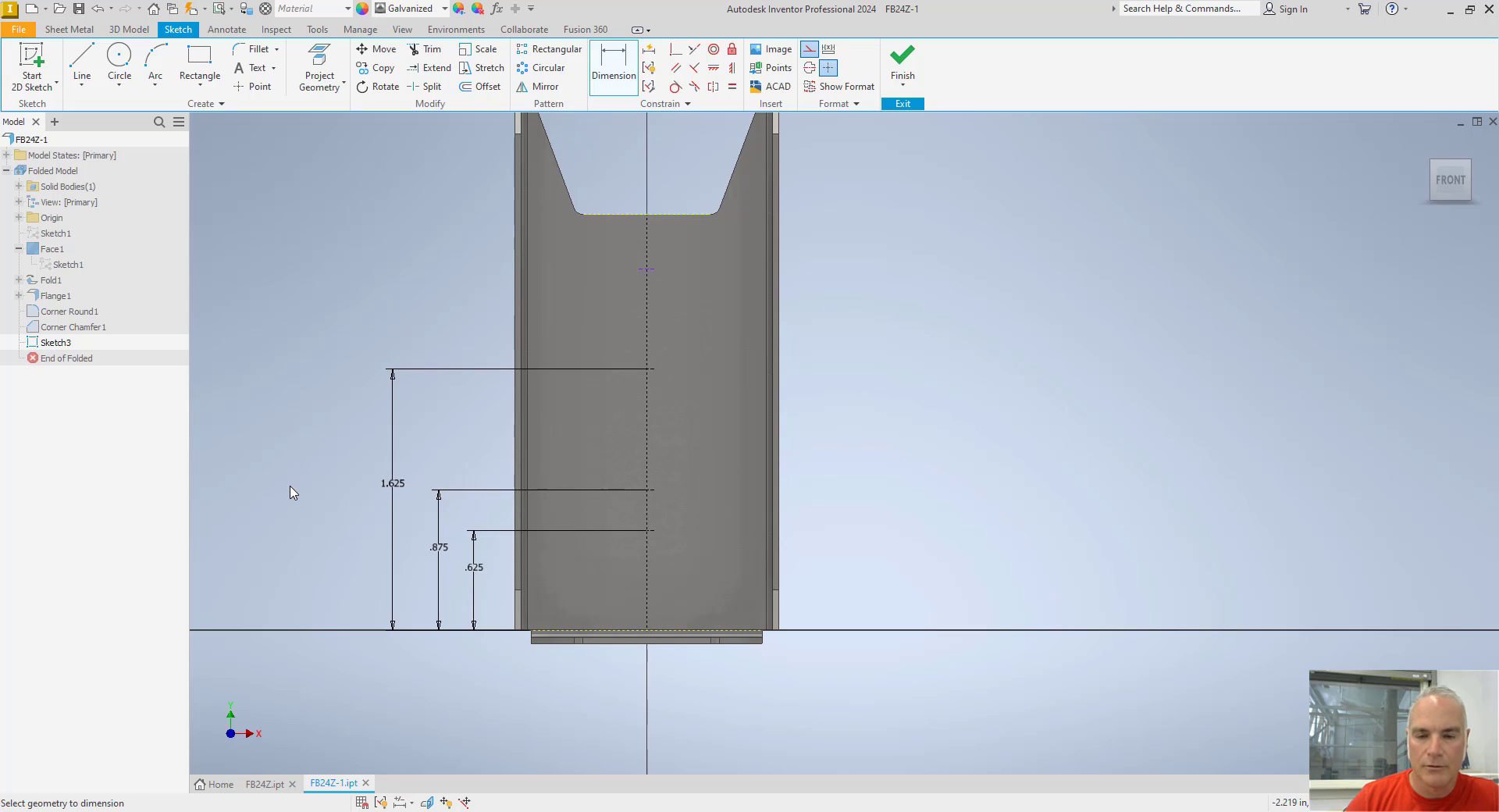
pyautogui.click(393, 500)
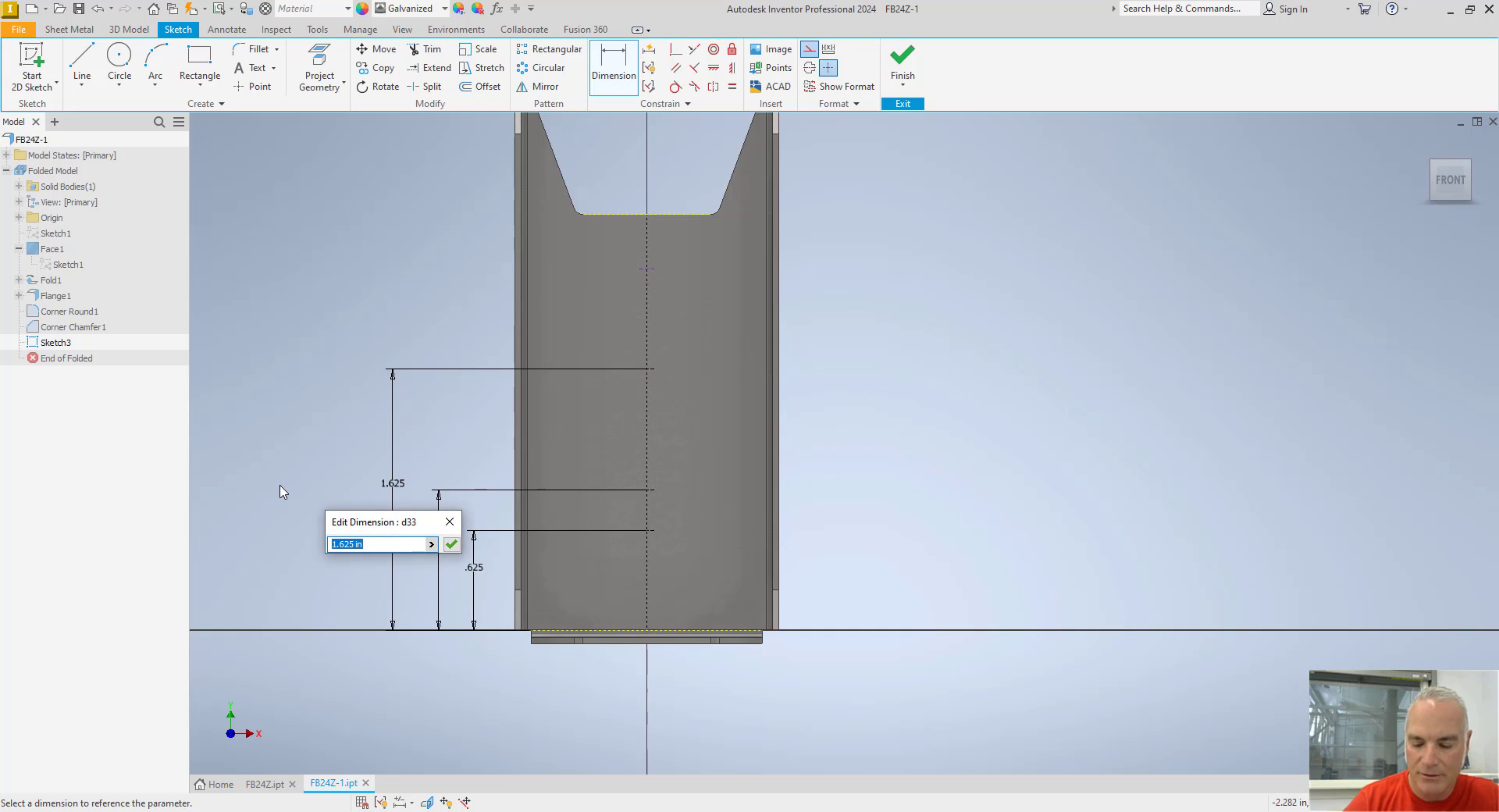
pyautogui.write('2.125')
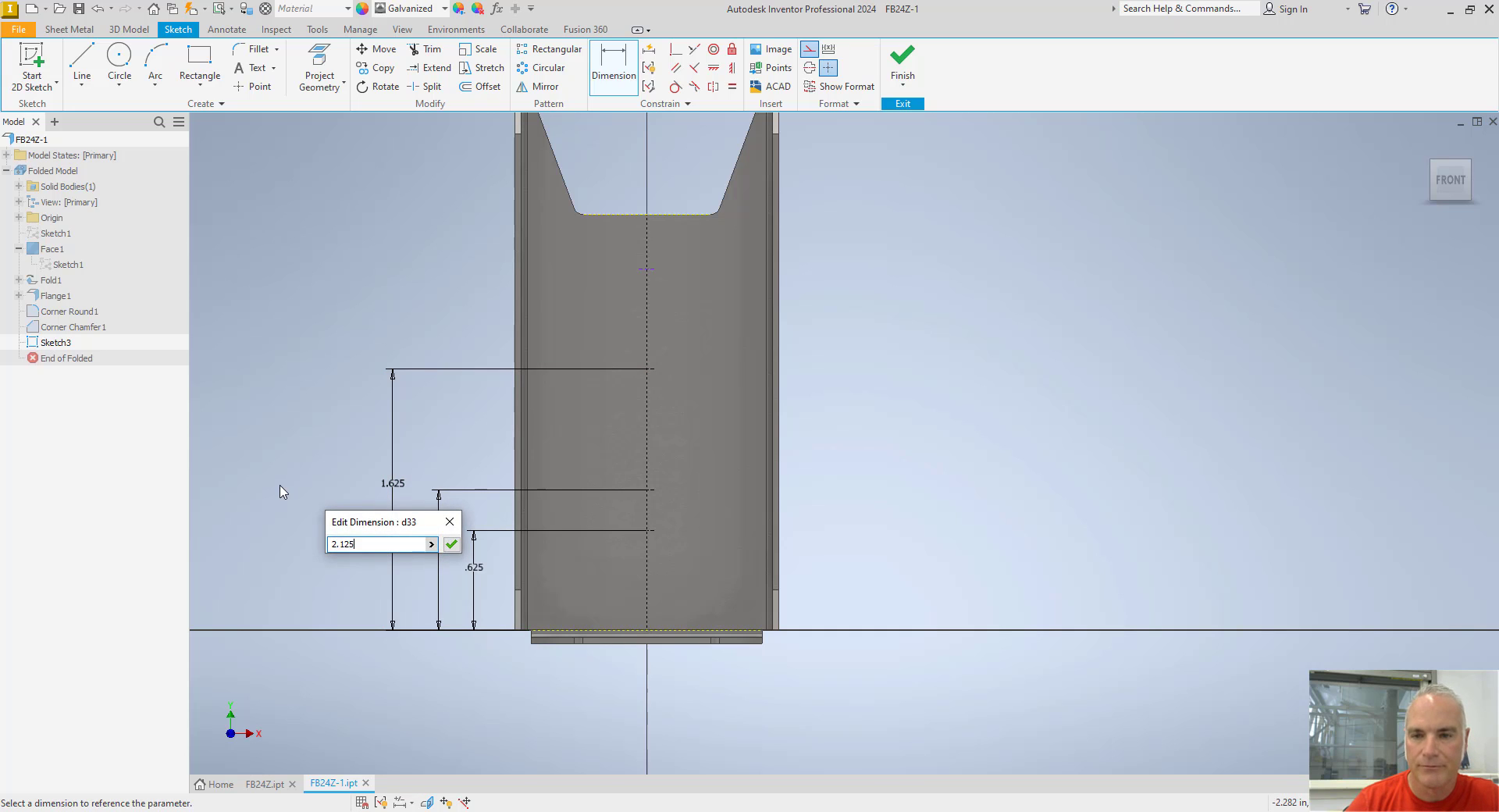
pyautogui.press('Return')
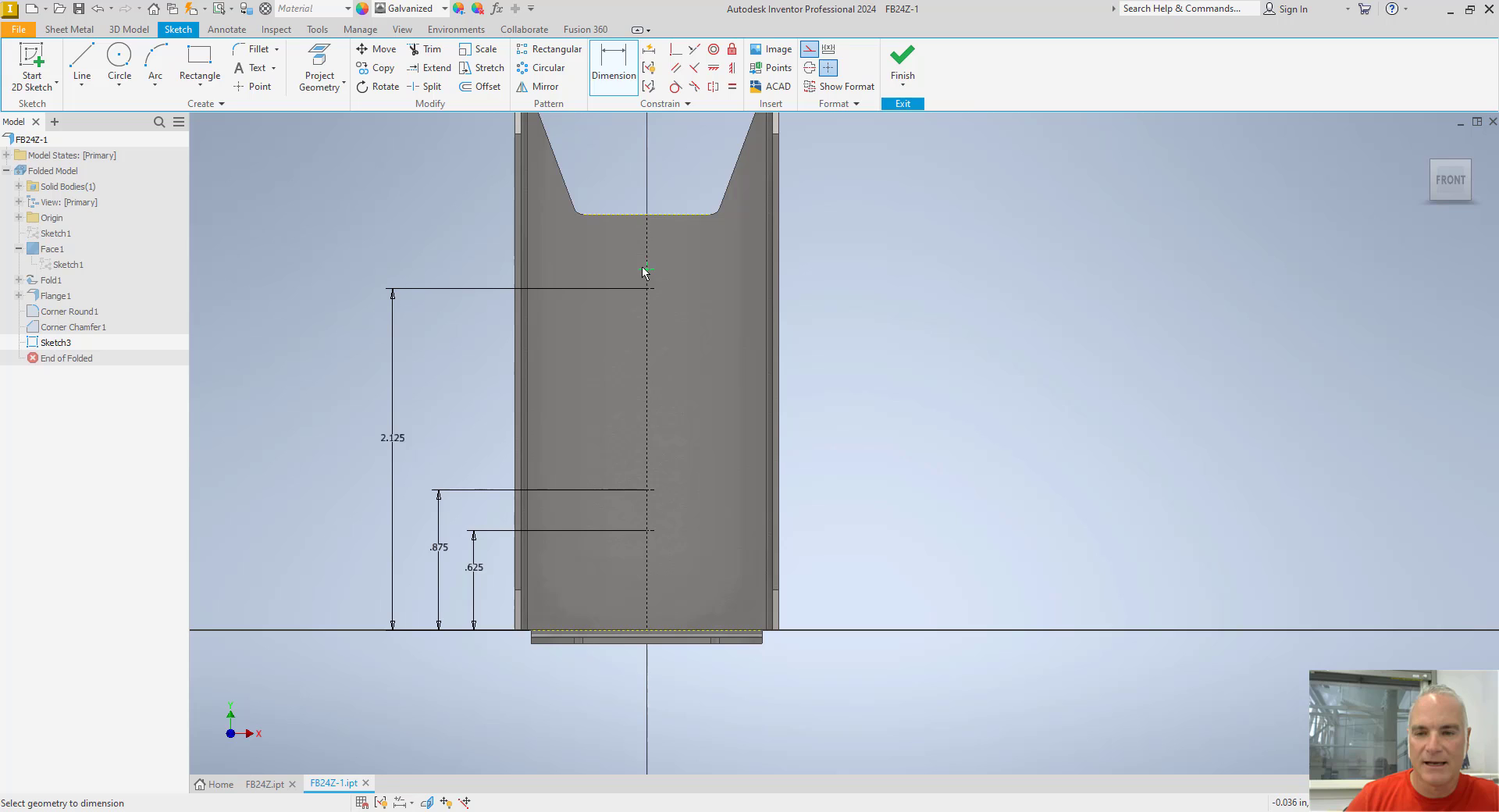
pyautogui.click(645, 270)
pyautogui.click(623, 631)
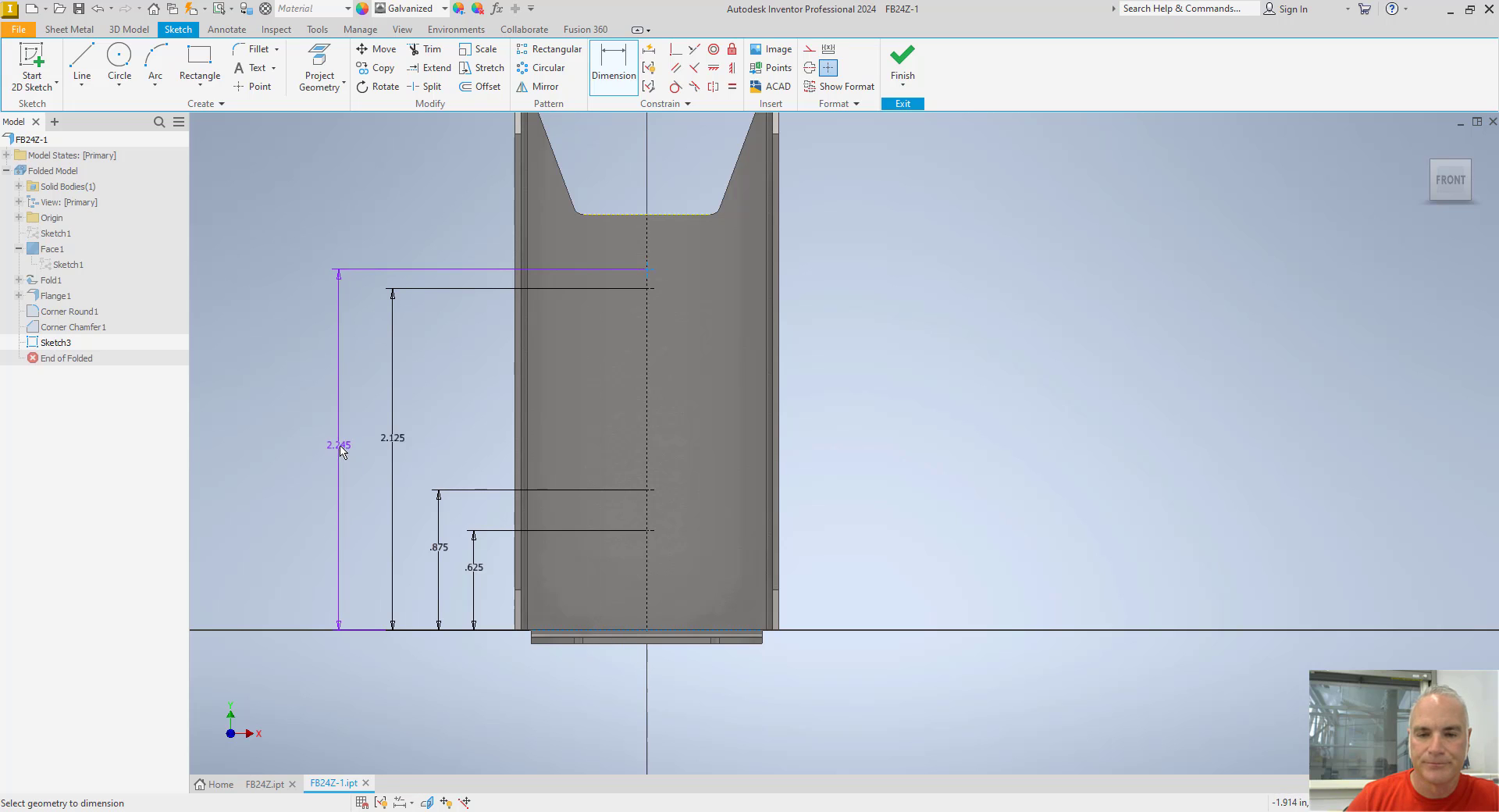
pyautogui.click(347, 441)
pyautogui.write('2.3')
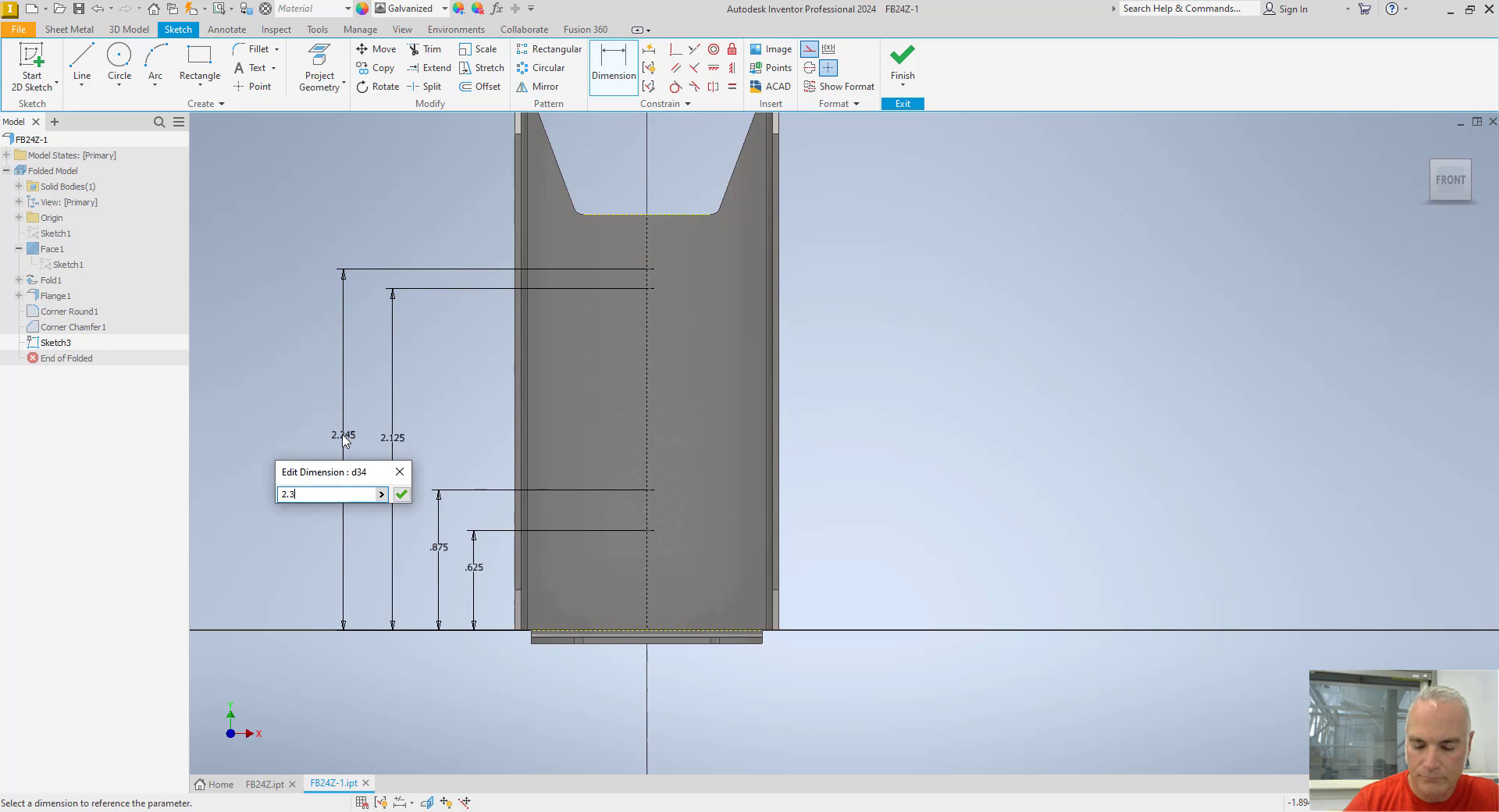
pyautogui.write('75')
pyautogui.press('Return')
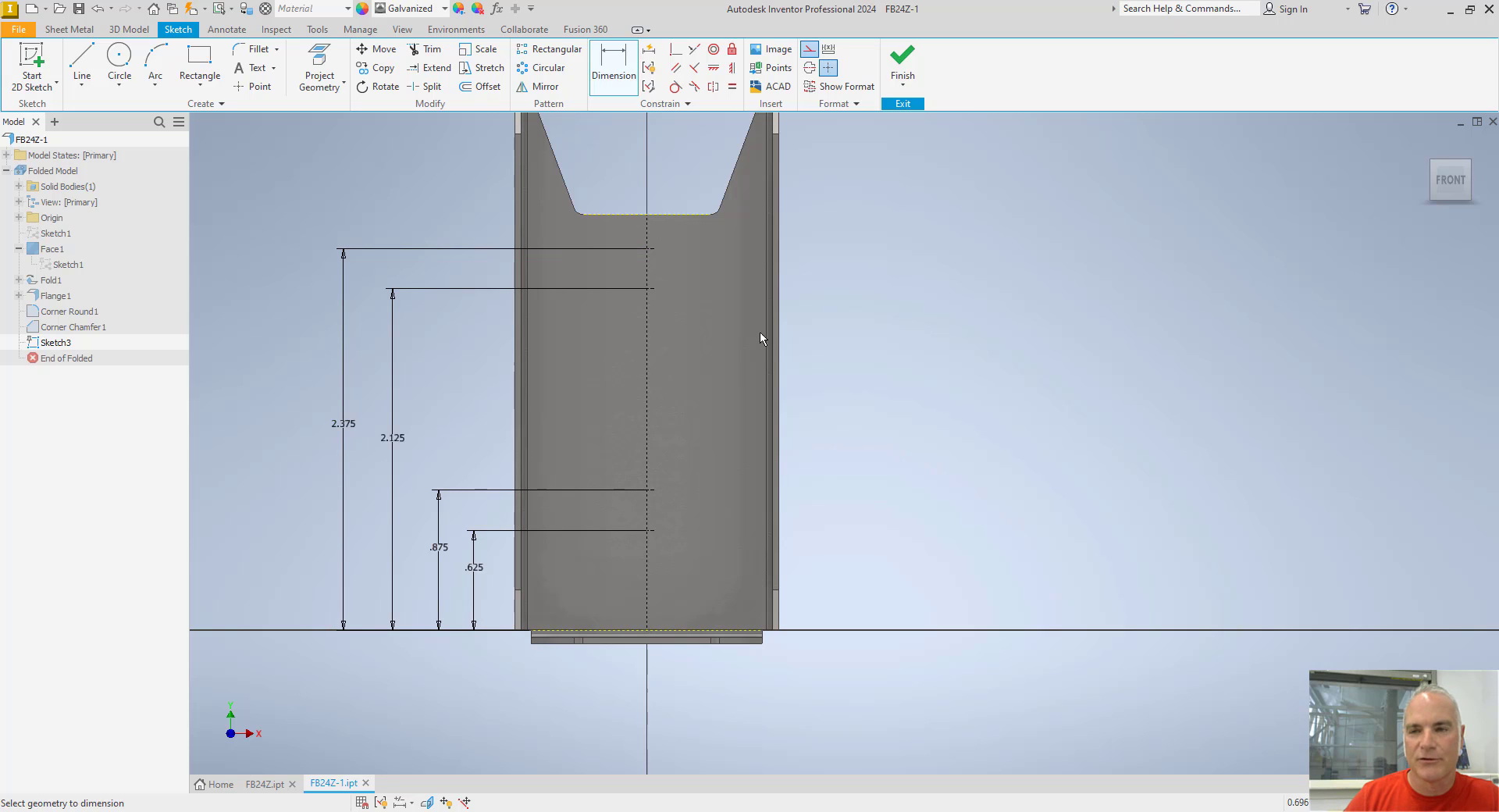
pyautogui.click(903, 63)
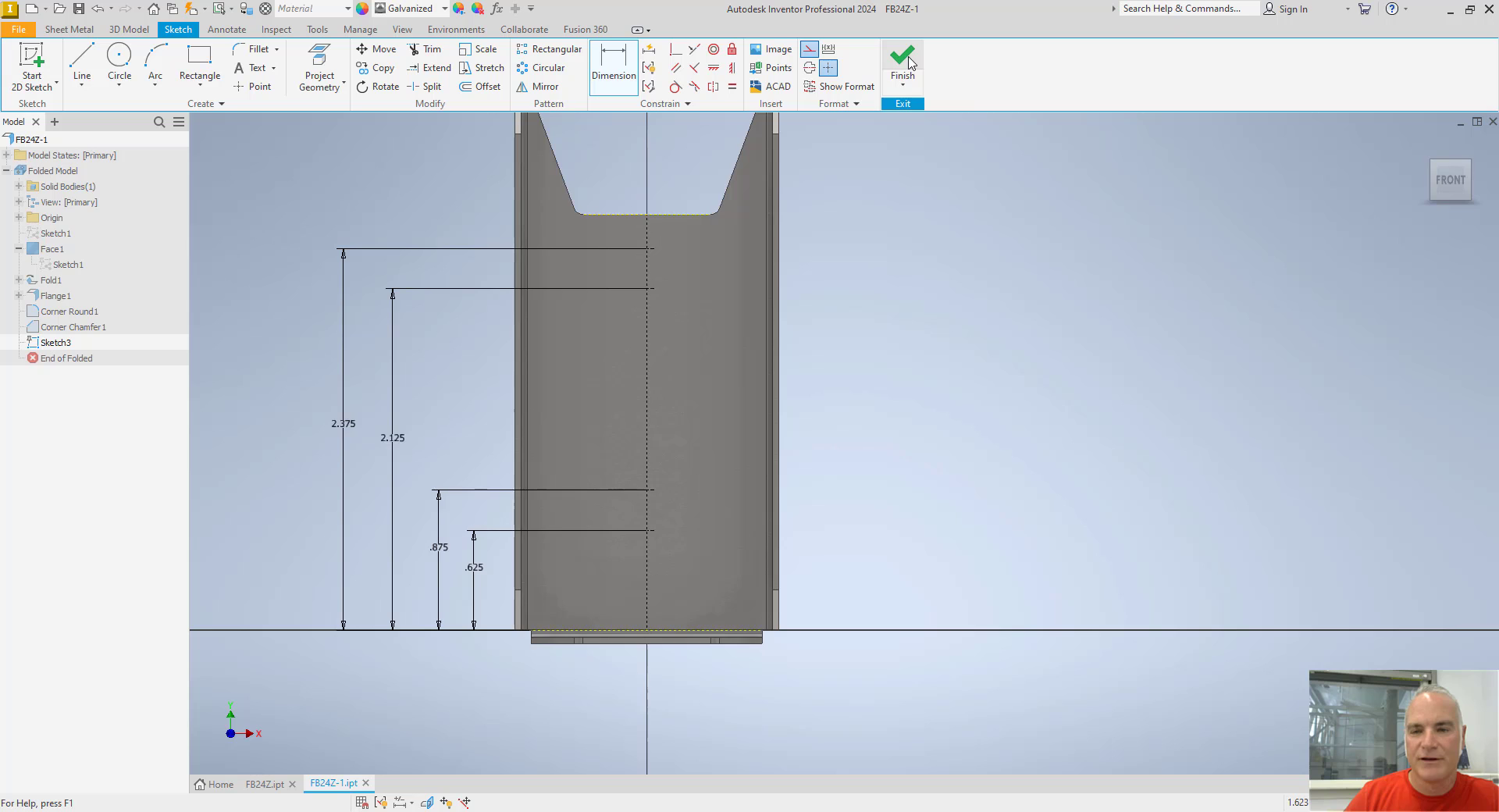
# Step: Centre the view on the bracket's back, then switch to the catalogue PDF in Acrobat
pyautogui.scroll(5, 660, 355)
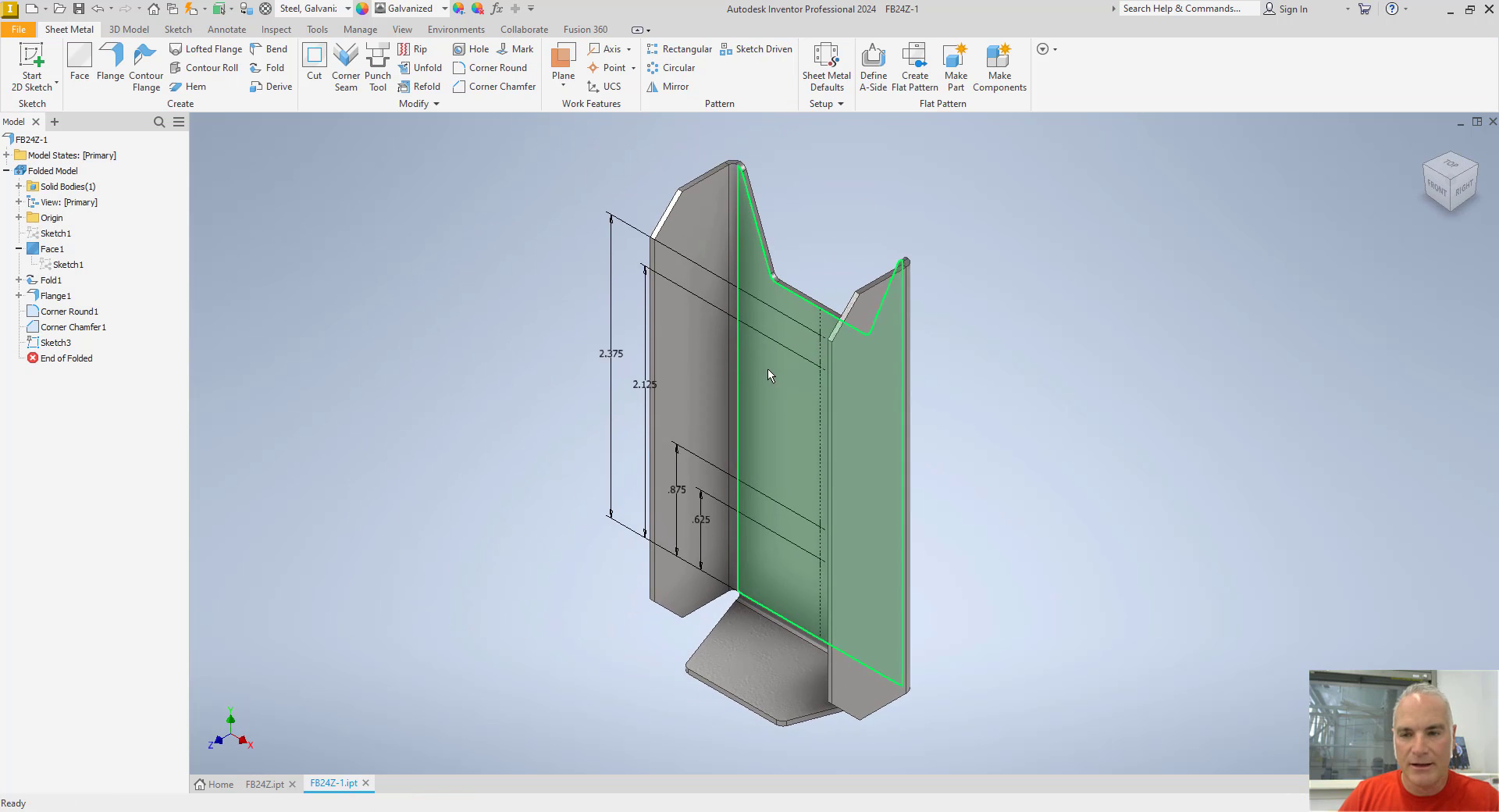
pyautogui.moveTo(654, 349); pyautogui.dragTo(569, 382, button='middle')
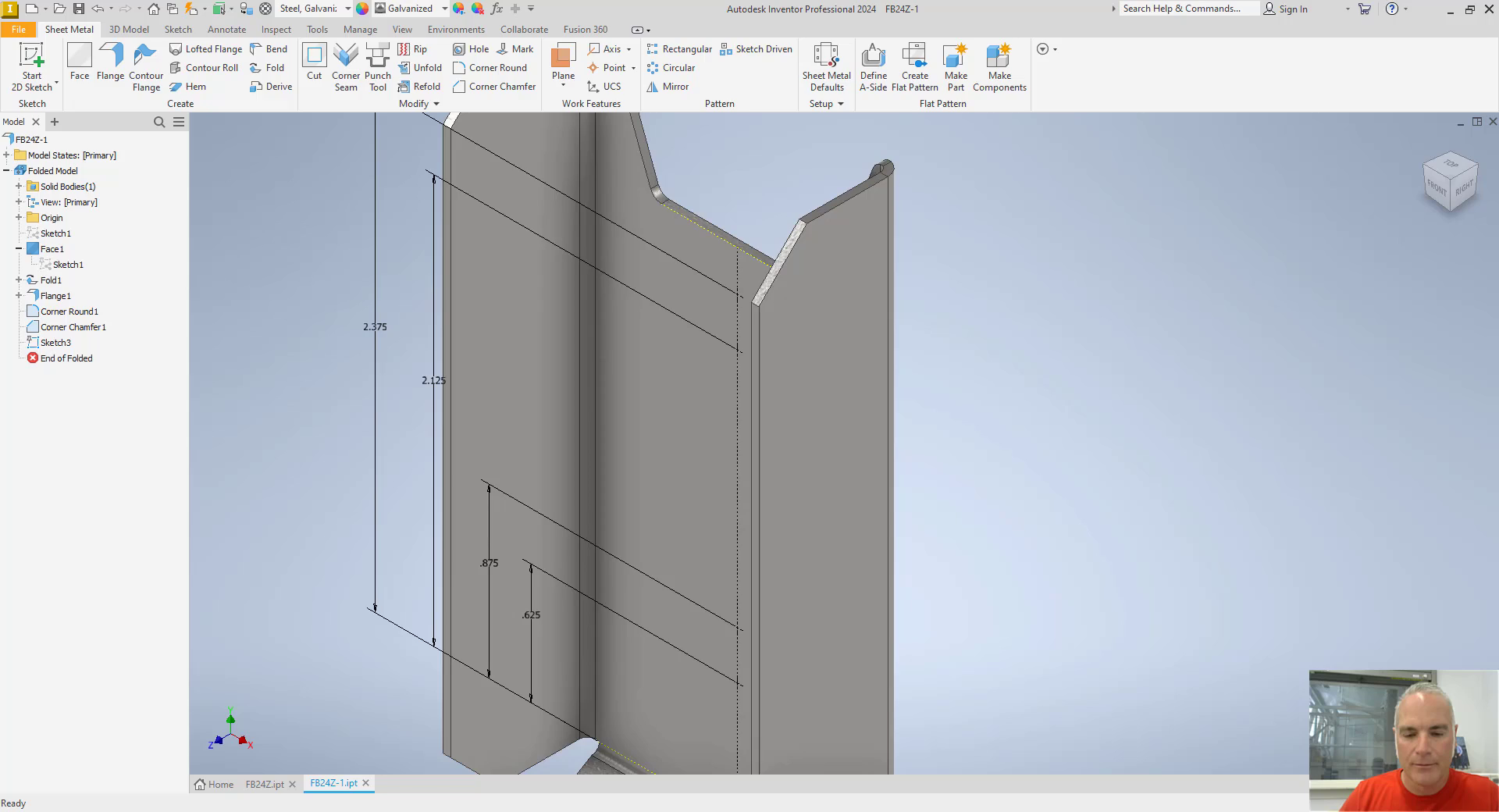
pyautogui.hotkey('alt', 'Tab')
pyautogui.scroll(-3, 551, 503)
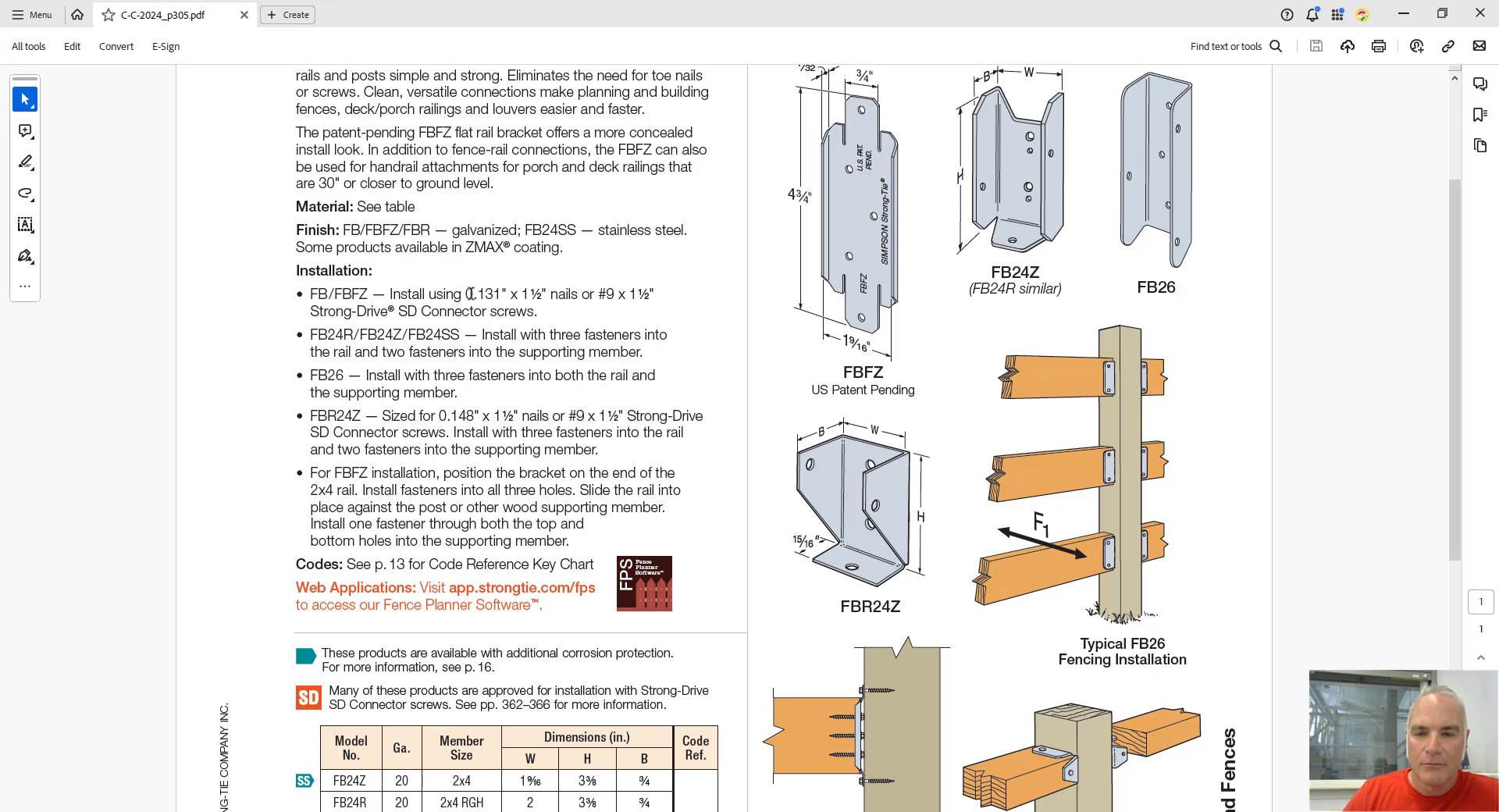
# Step: Highlight the 0.131" x 1½" nail size in the installation notes, then minimize Acrobat
pyautogui.moveTo(469, 294); pyautogui.dragTo(553, 296)
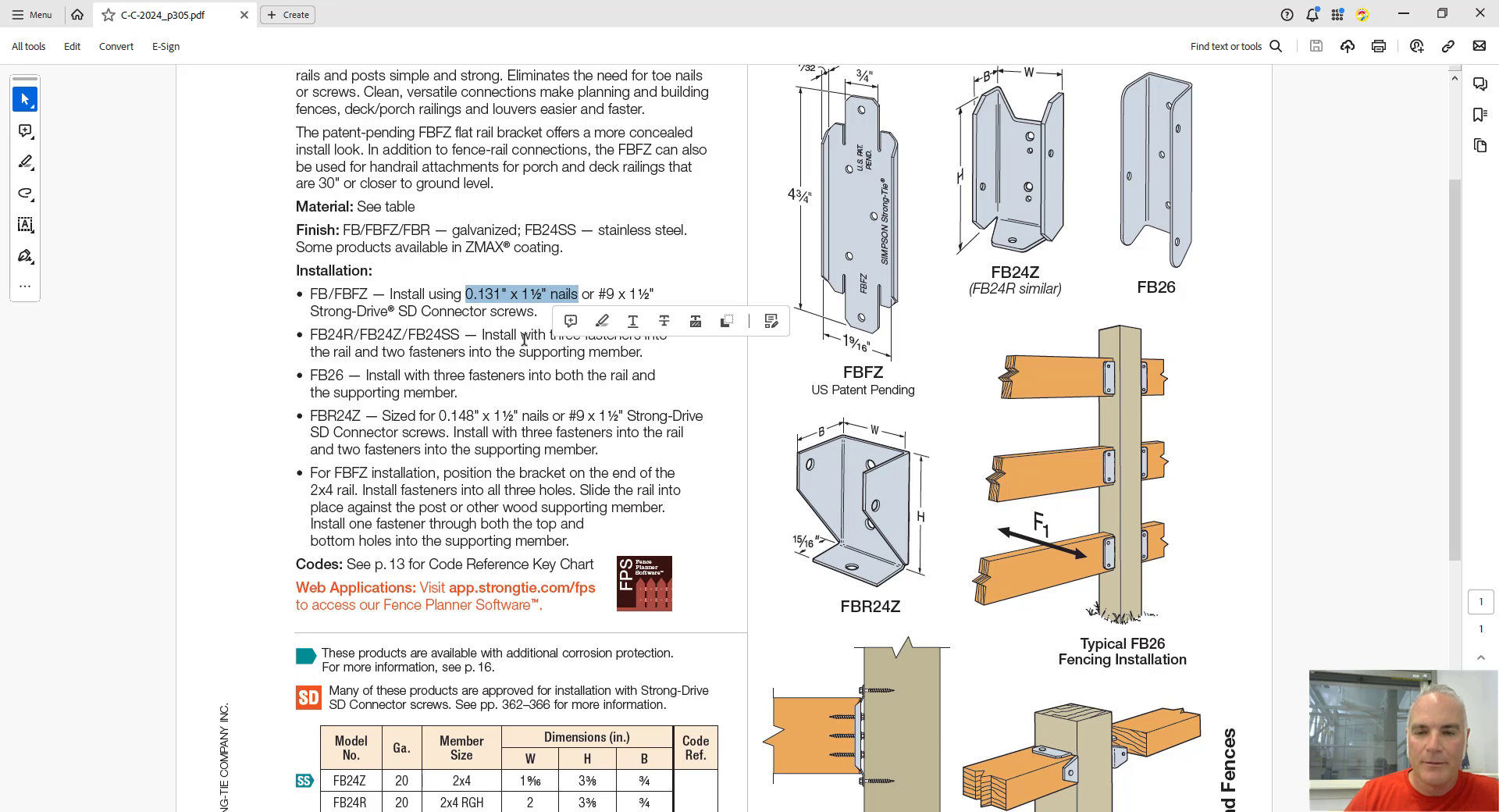
pyautogui.click(494, 266)
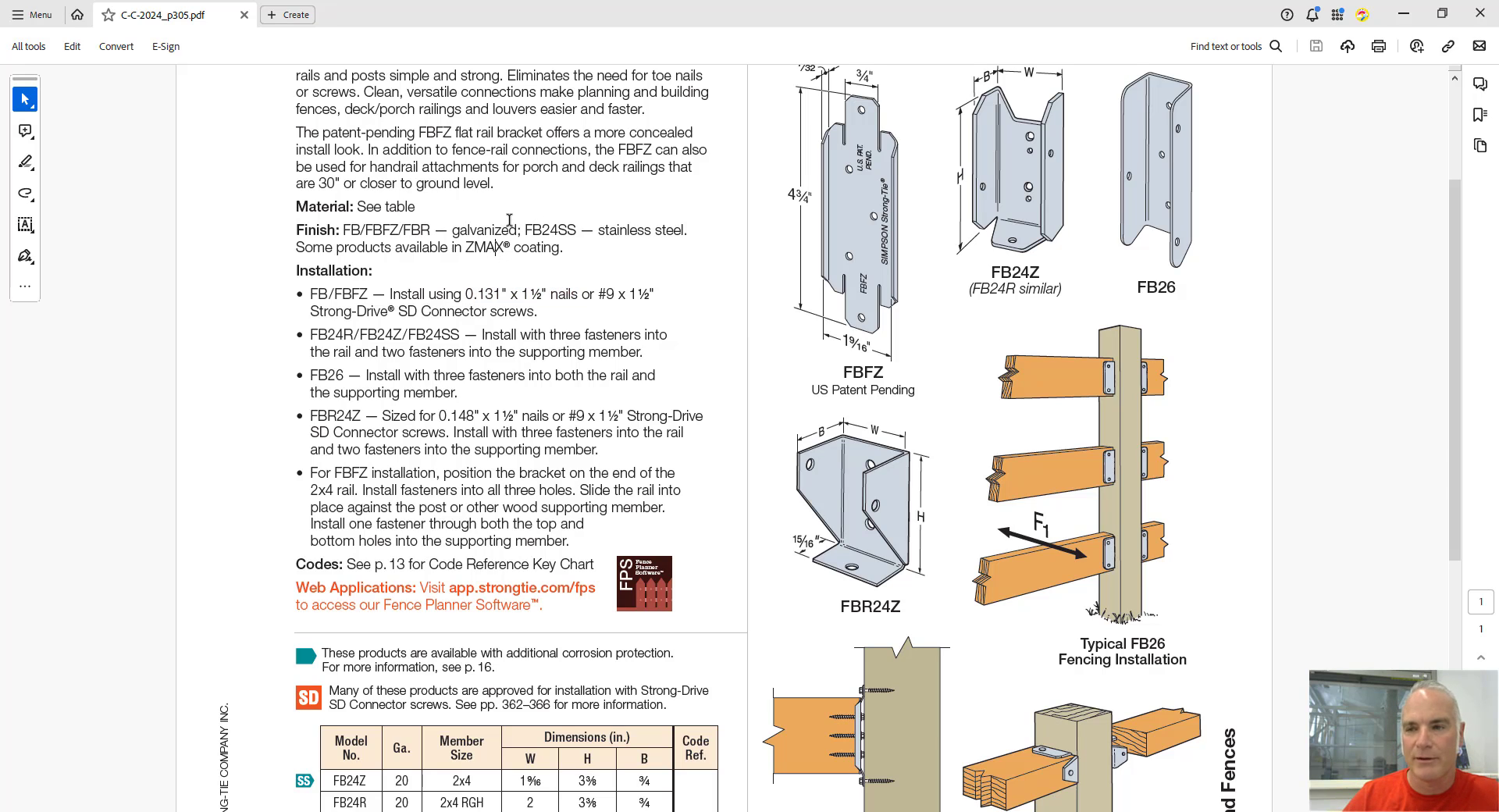
pyautogui.click(1404, 14)
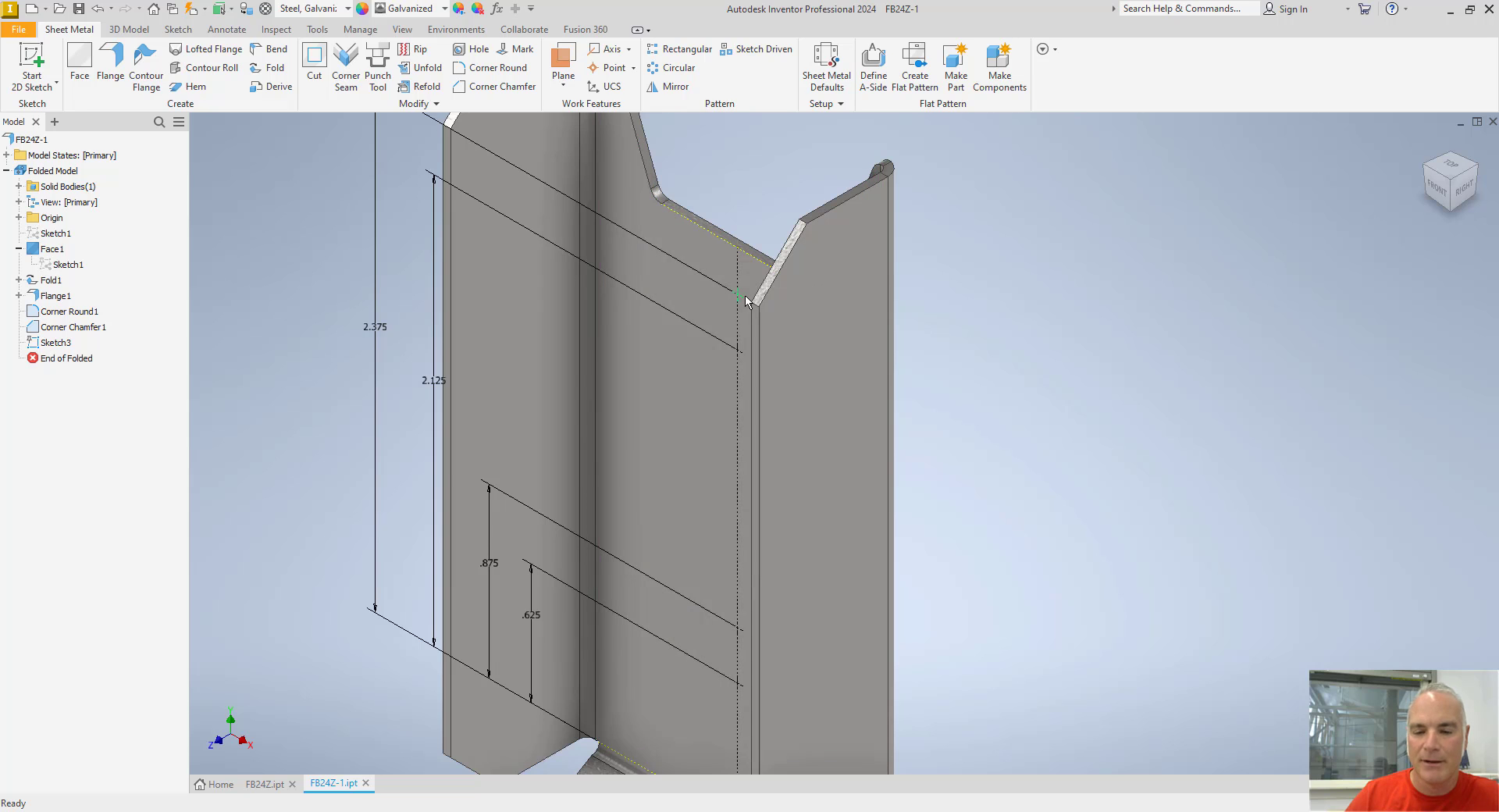
pyautogui.hotkey('alt', 'Tab')
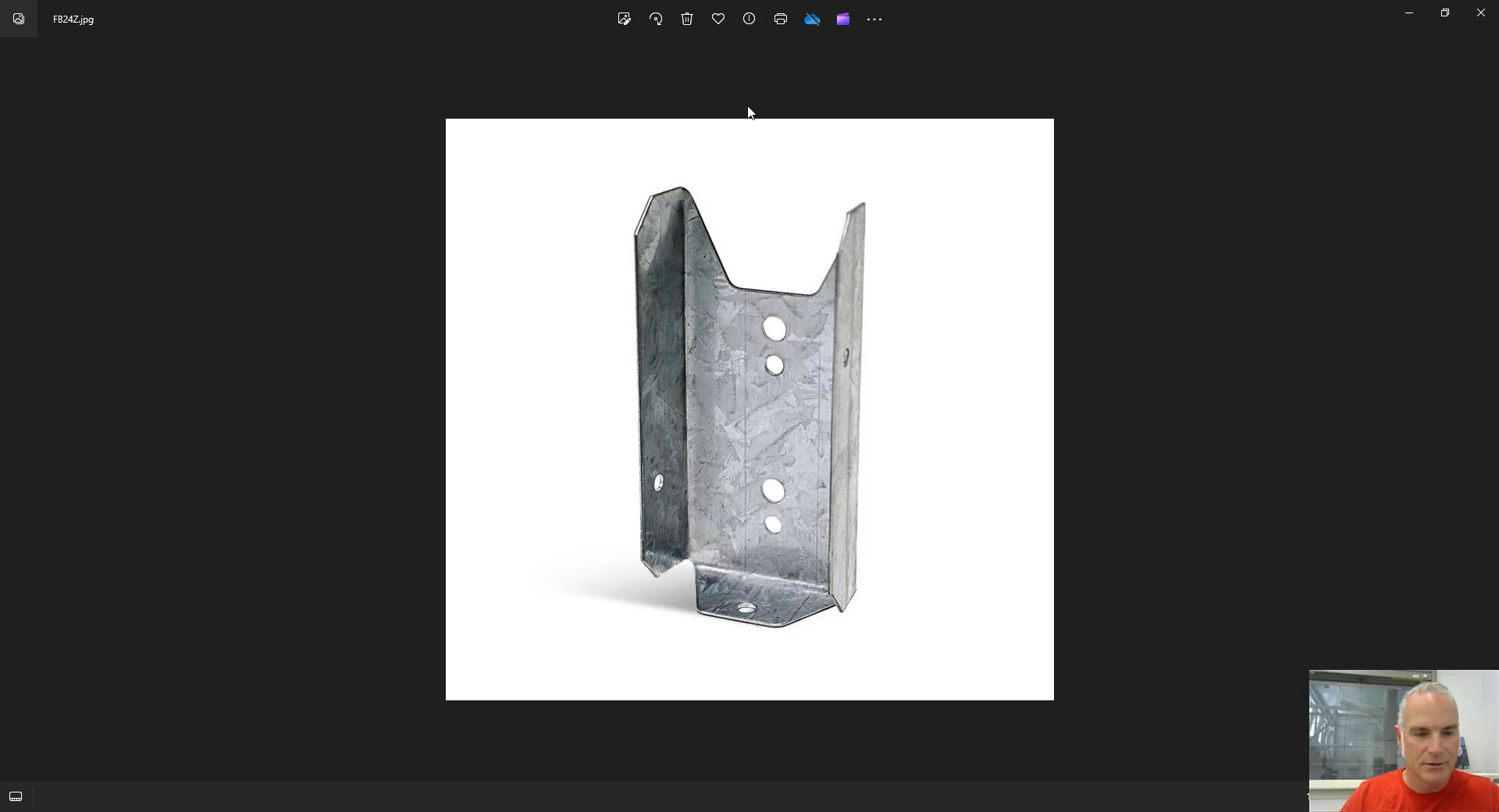
pyautogui.hotkey('alt', 'Tab')
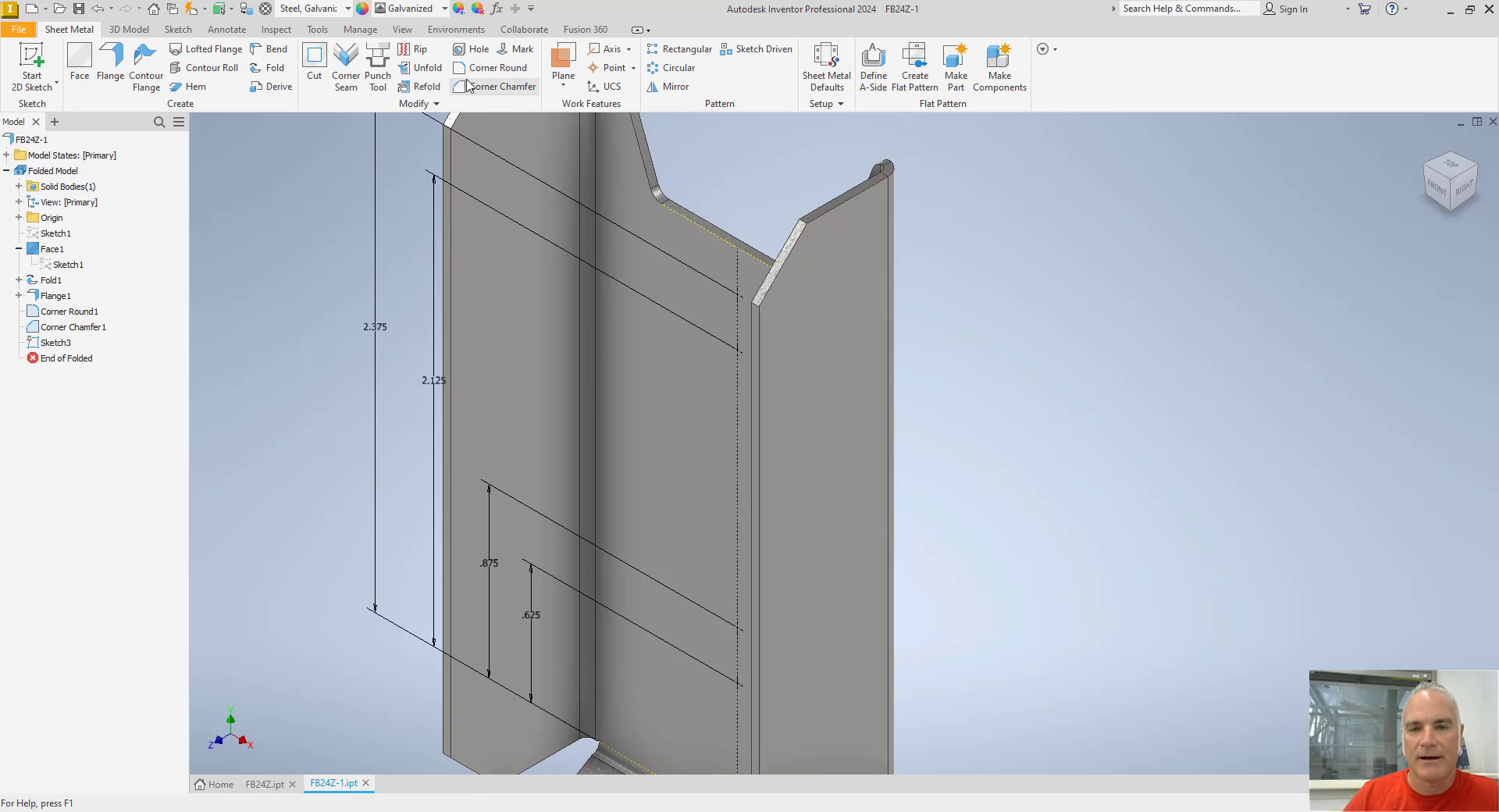
pyautogui.click(470, 52)
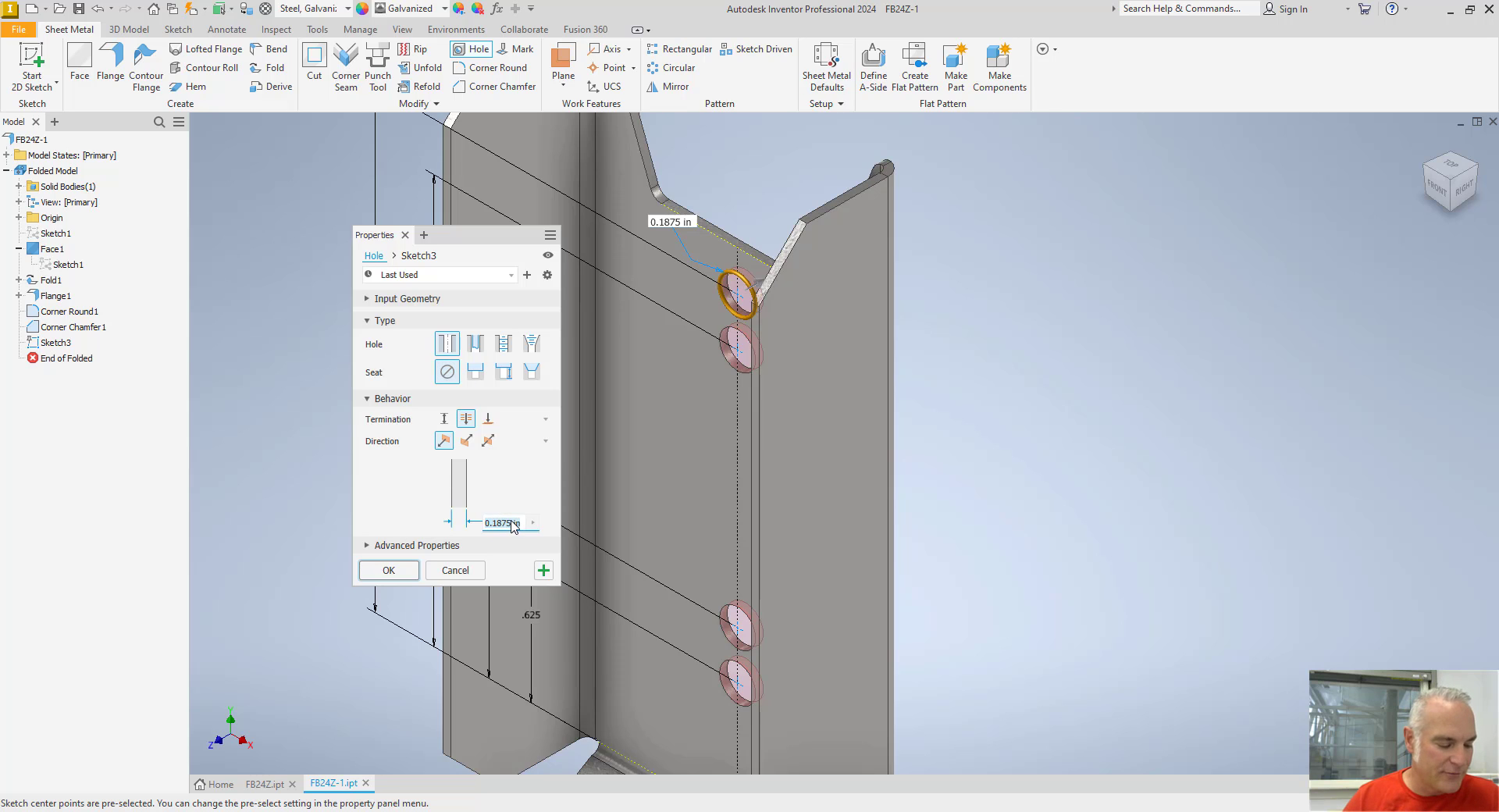
# Step: Create a 0.15625 in through hole on two of the points, excluding the other two
pyautogui.click(506, 523)
pyautogui.write('.15')
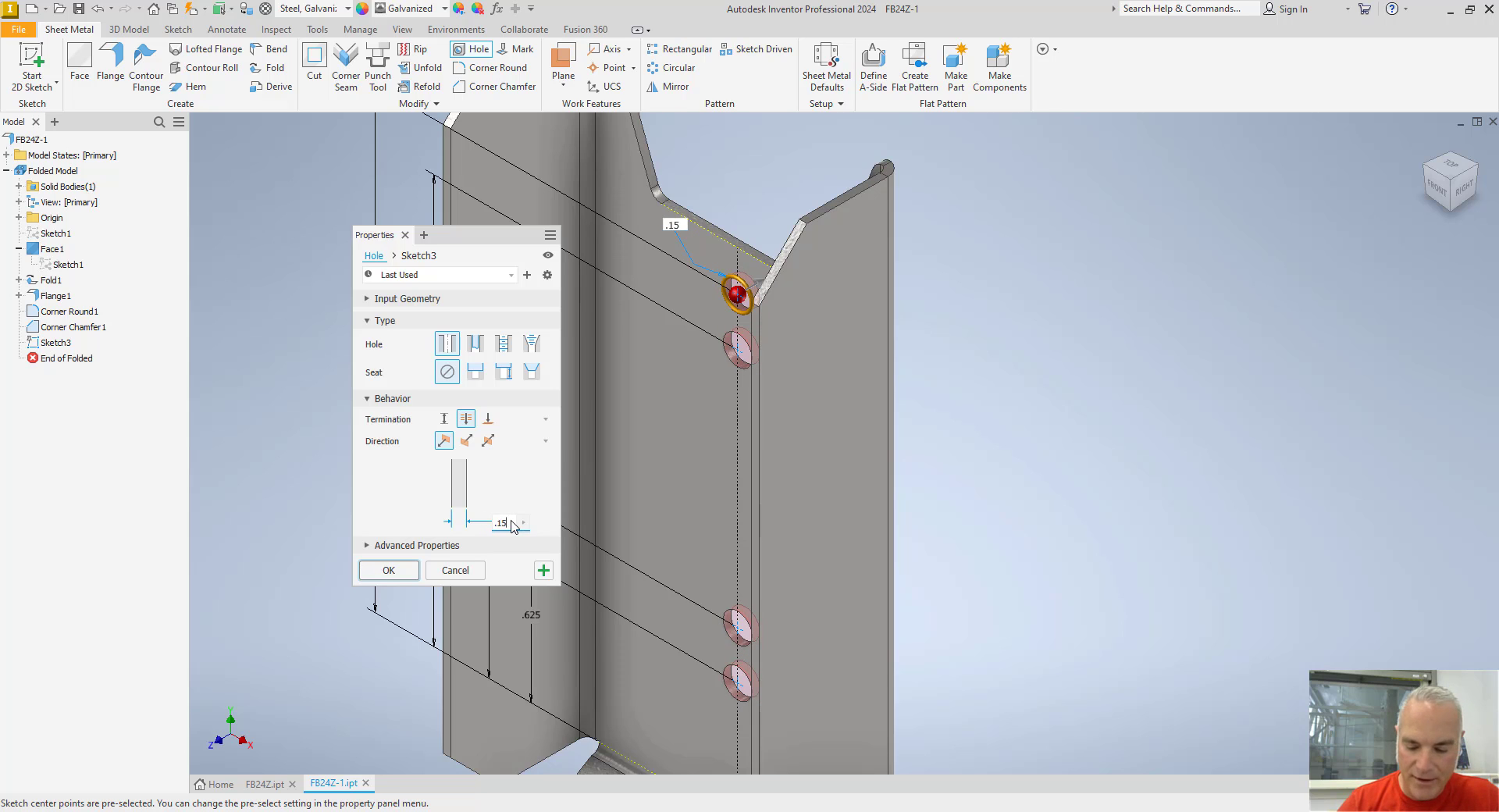
pyautogui.write('625')
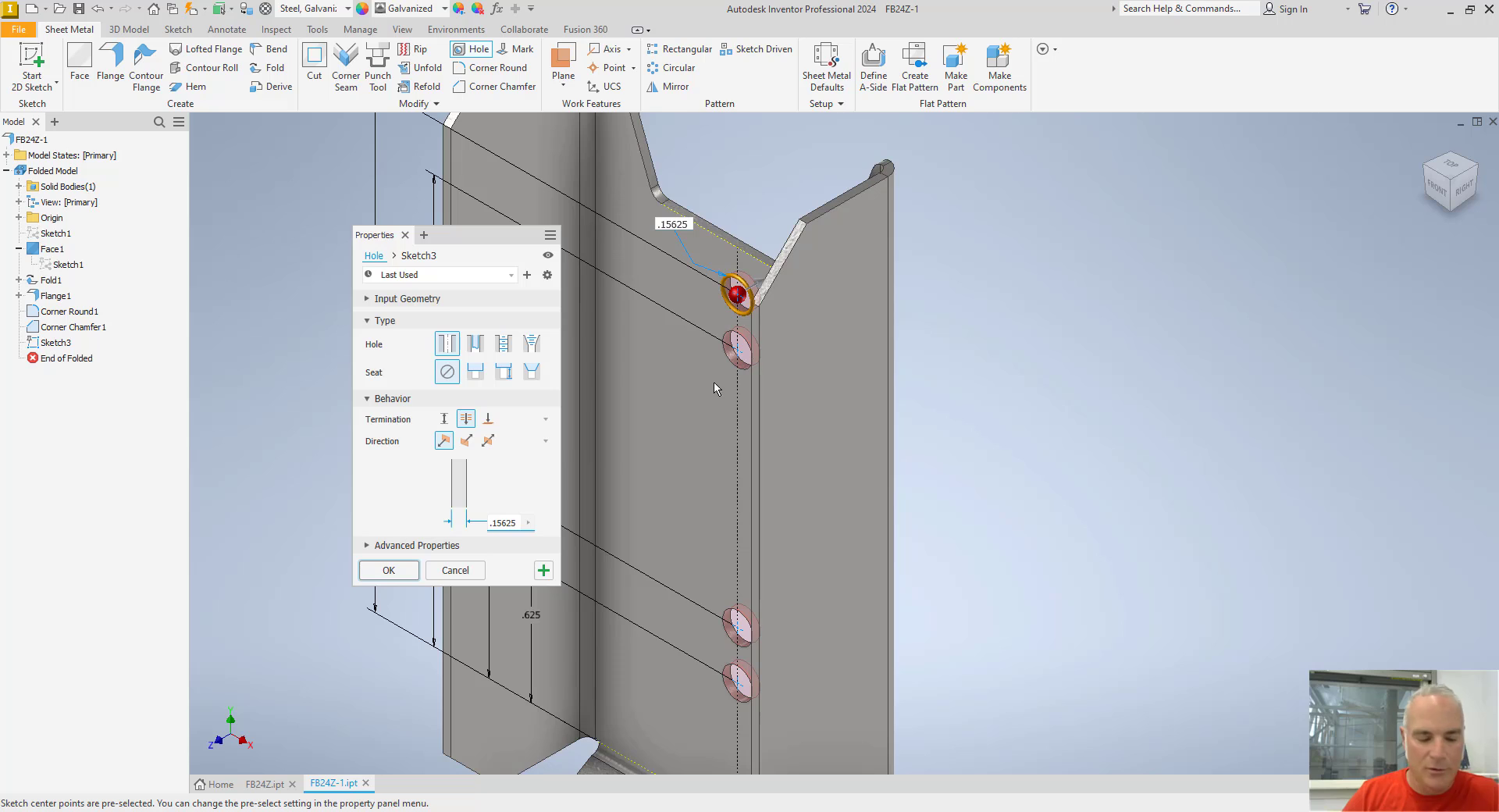
pyautogui.keyDown('ctrl'); pyautogui.click(740, 296); pyautogui.keyUp('ctrl')
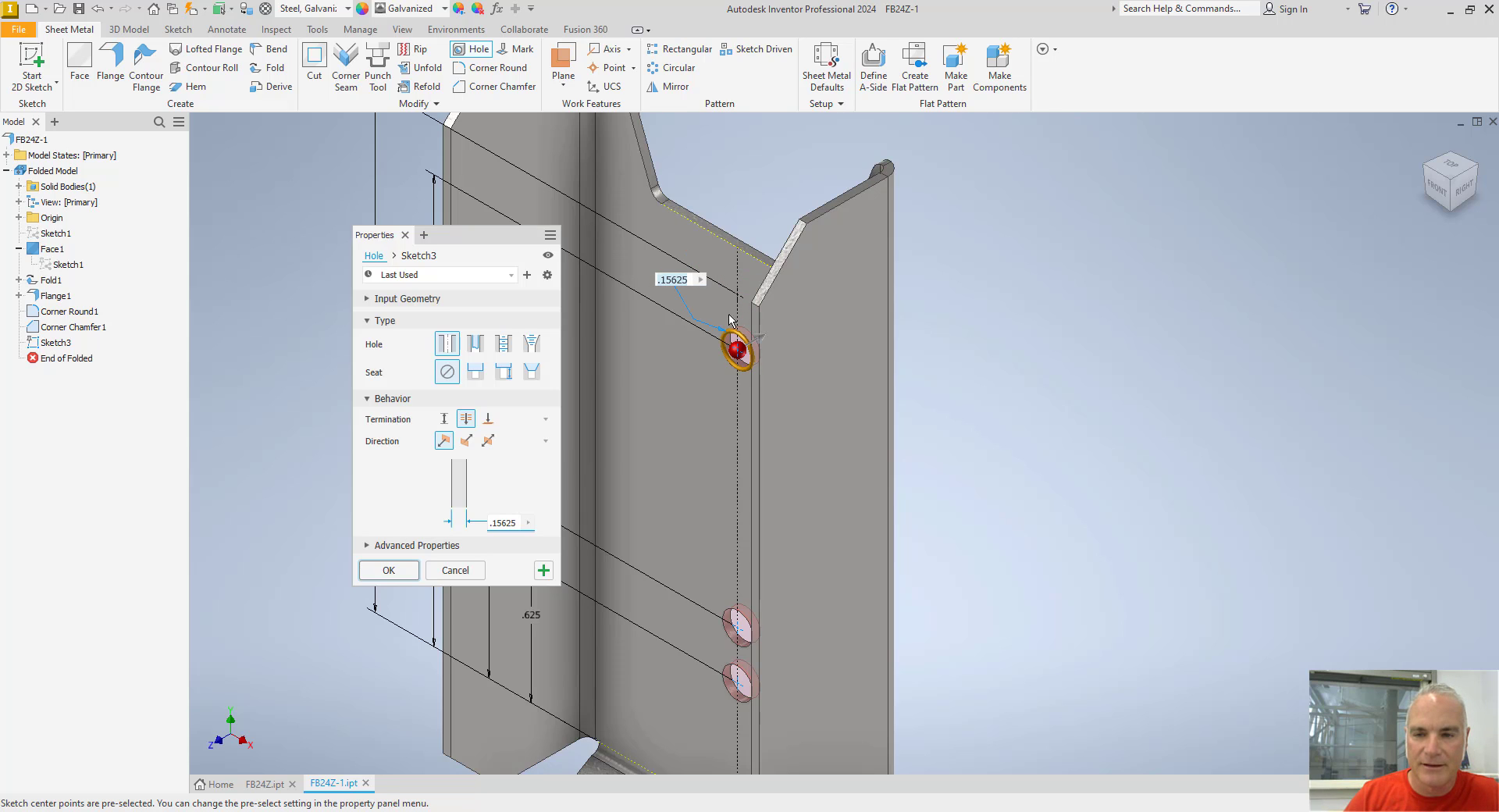
pyautogui.keyDown('ctrl'); pyautogui.click(737, 631); pyautogui.keyUp('ctrl')
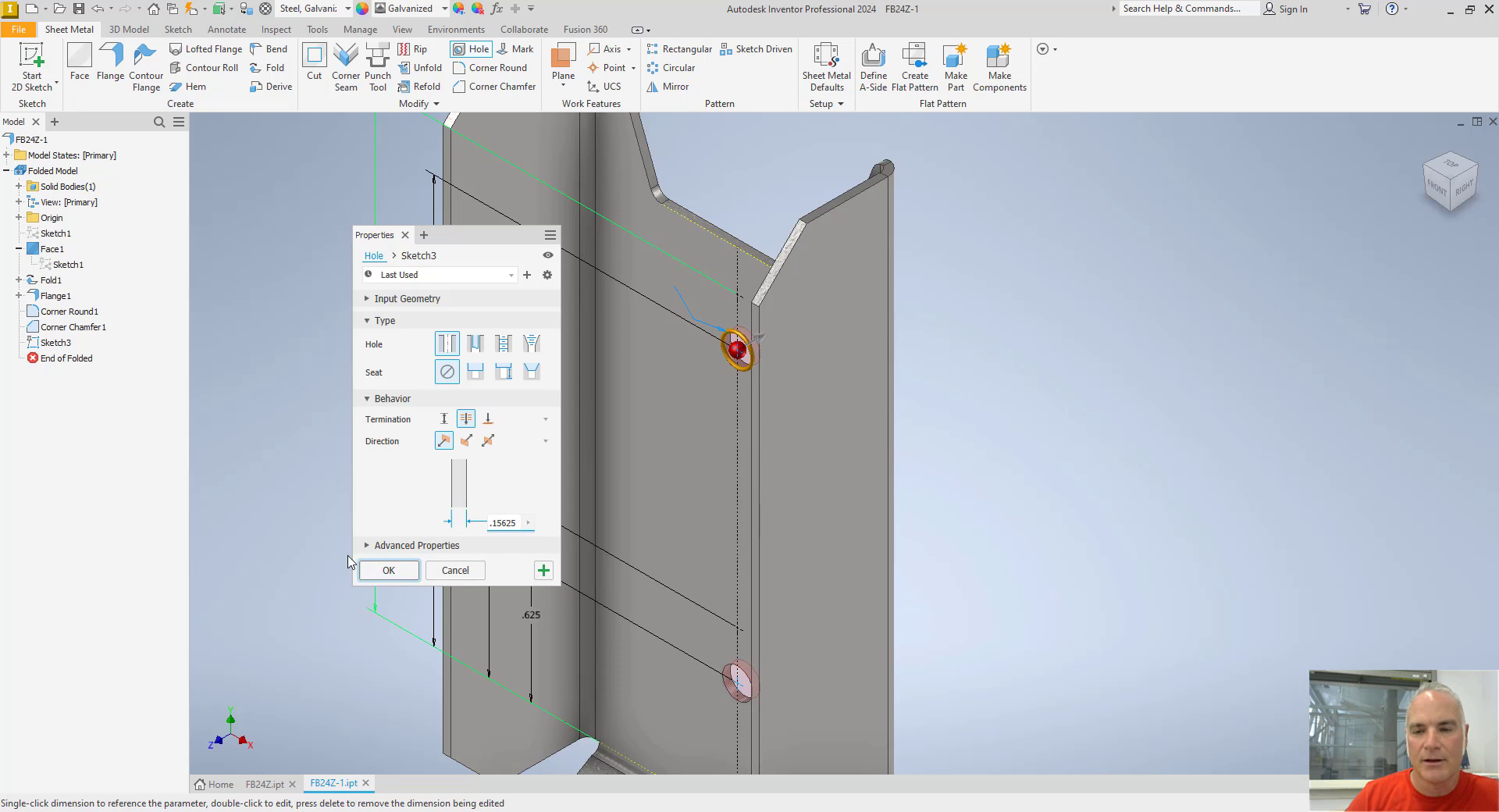
pyautogui.click(394, 569)
pyautogui.moveTo(331, 550); pyautogui.dragTo(305, 534, button='middle')
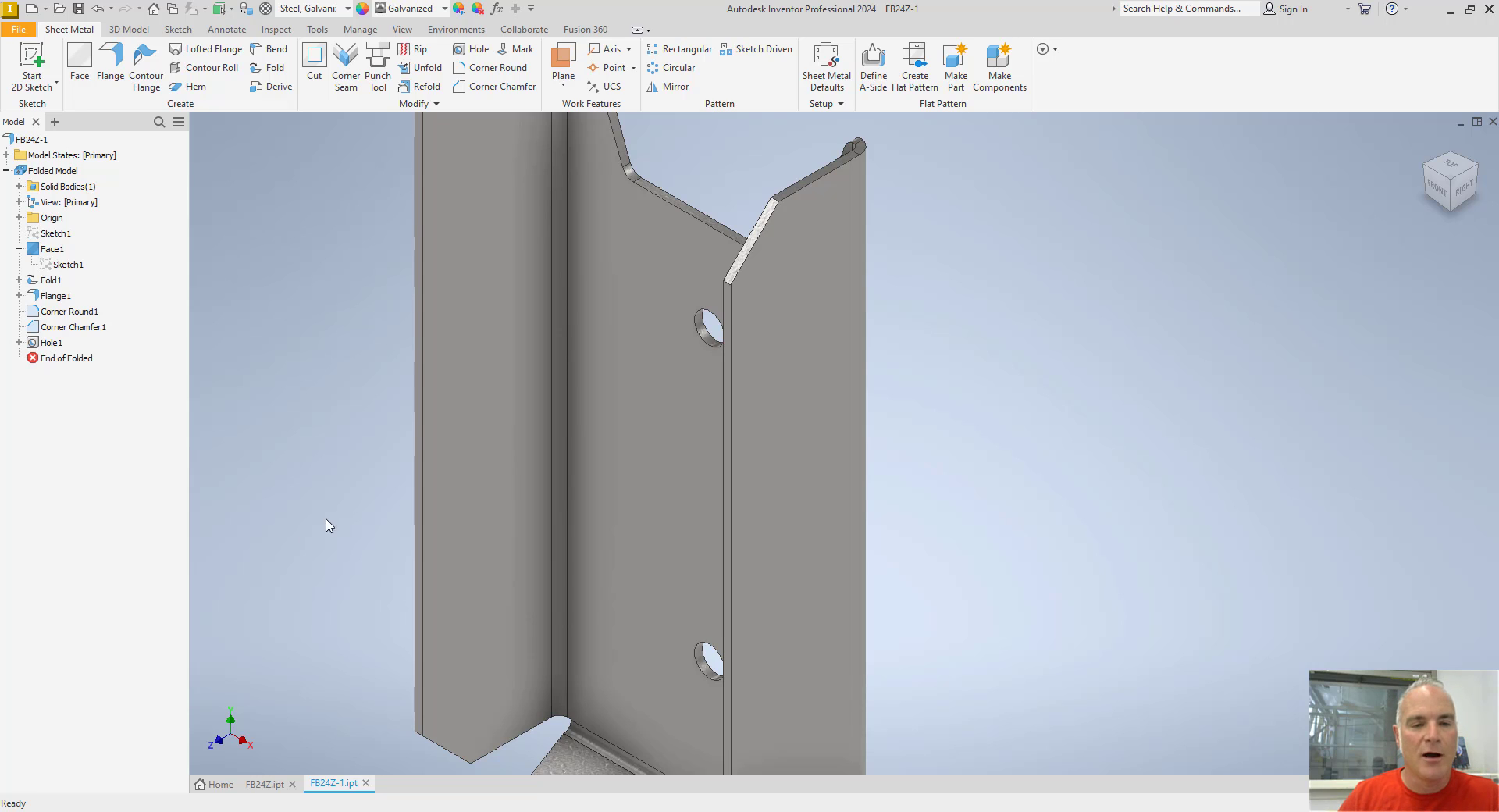
# Step: Make Sketch3 visible again and create a 0.1875 in hole on the remaining two points
pyautogui.click(19, 342)
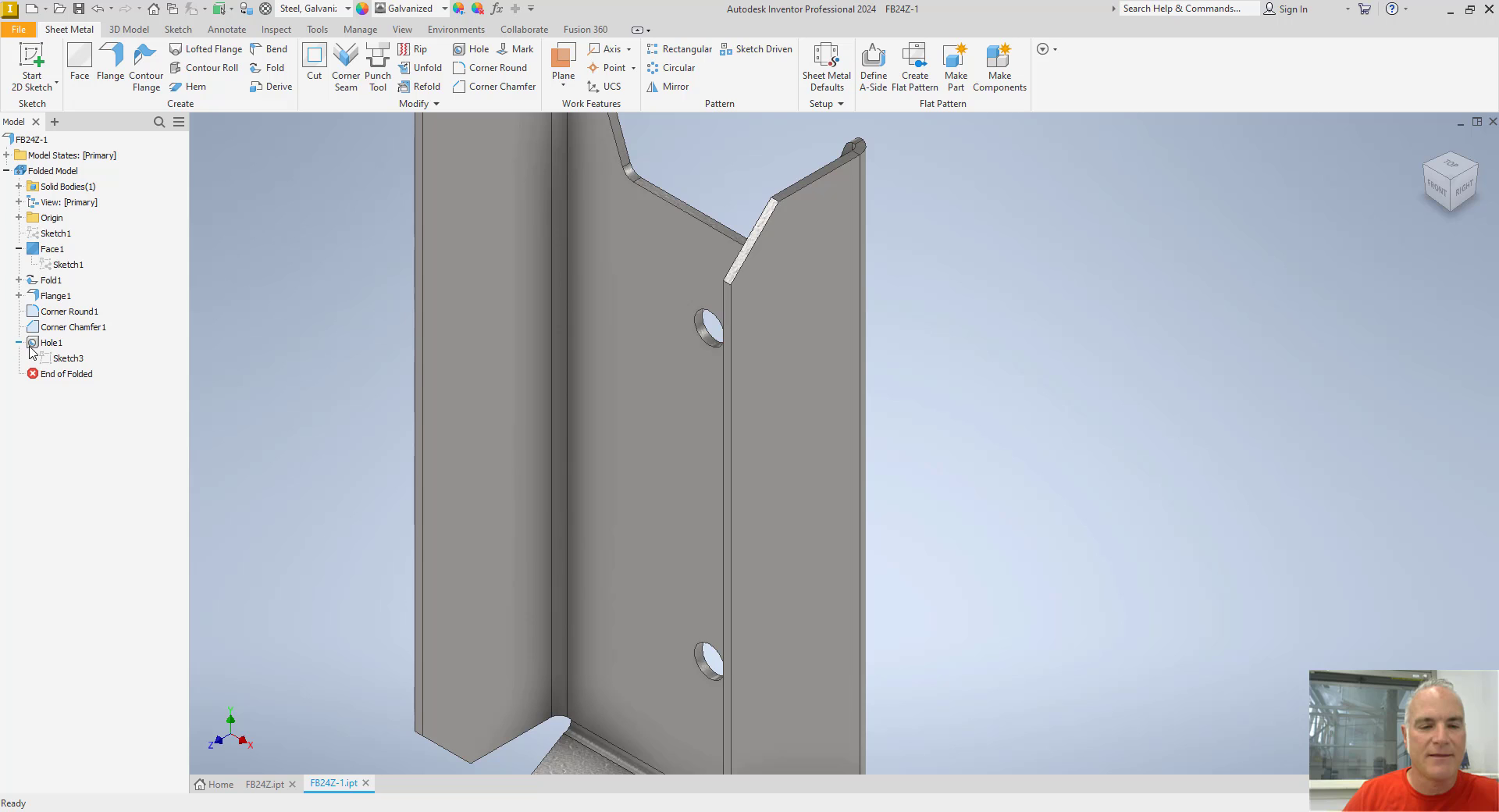
pyautogui.rightClick(50, 358)
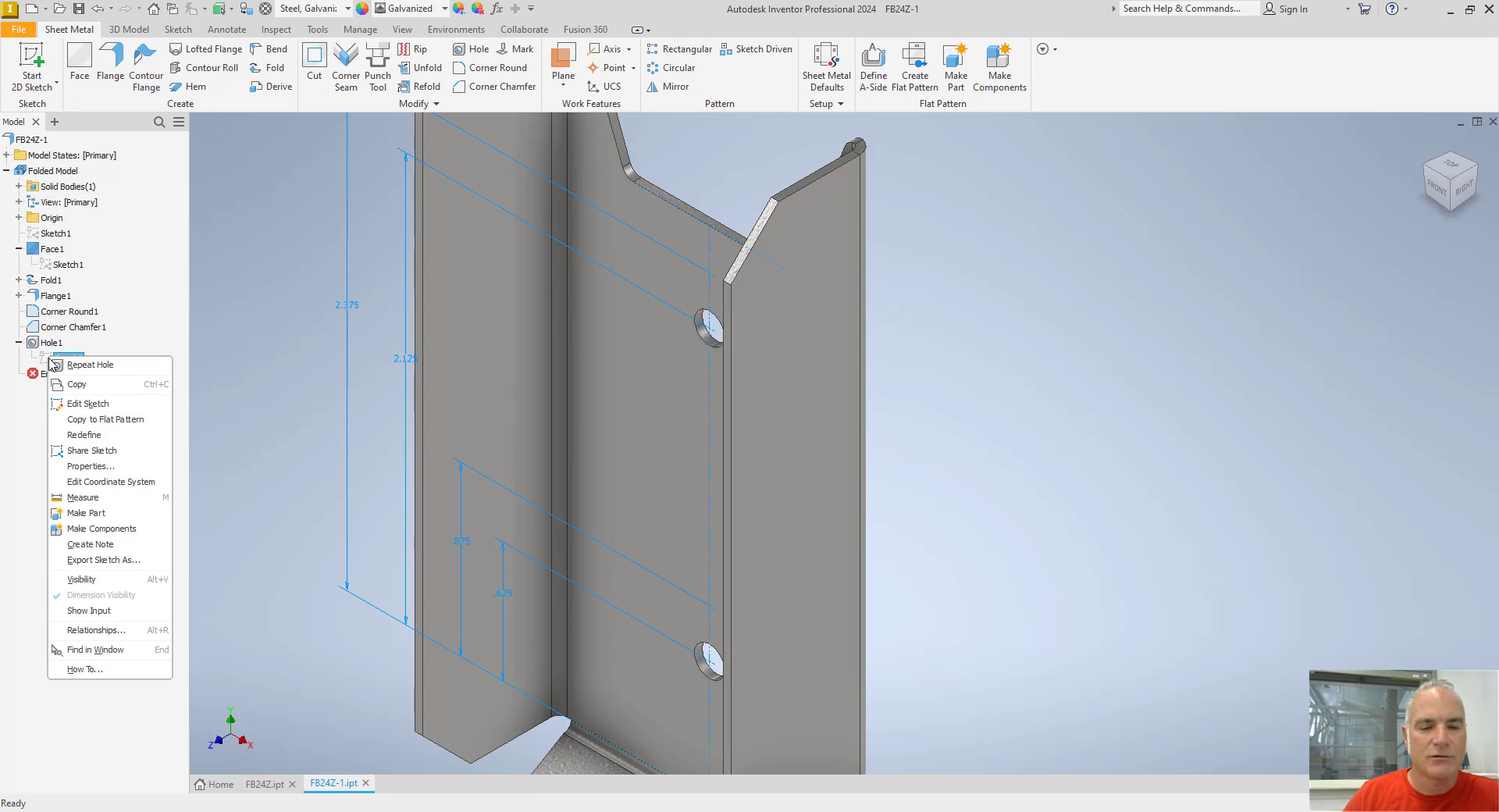
pyautogui.click(83, 579)
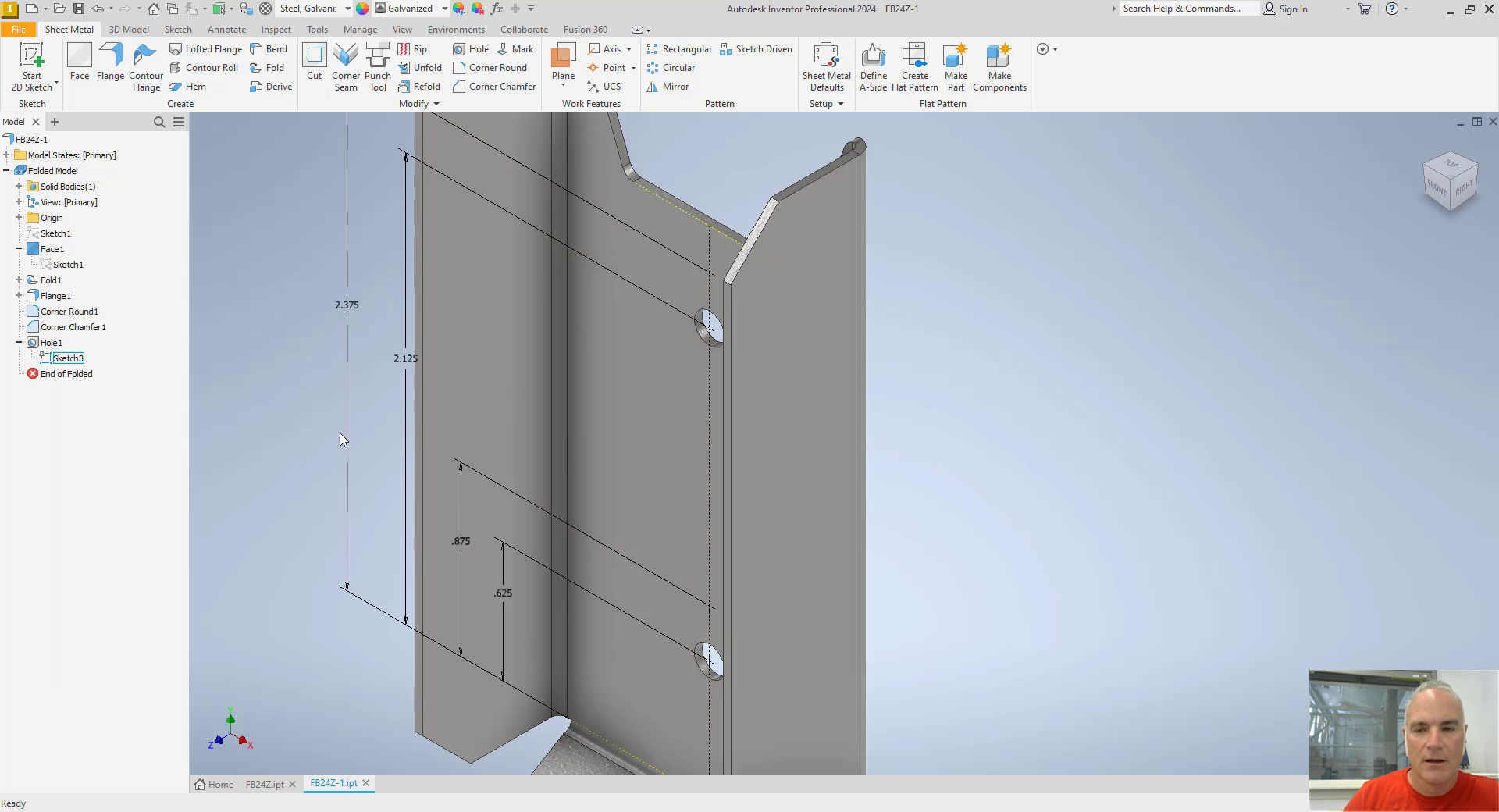
pyautogui.click(459, 49)
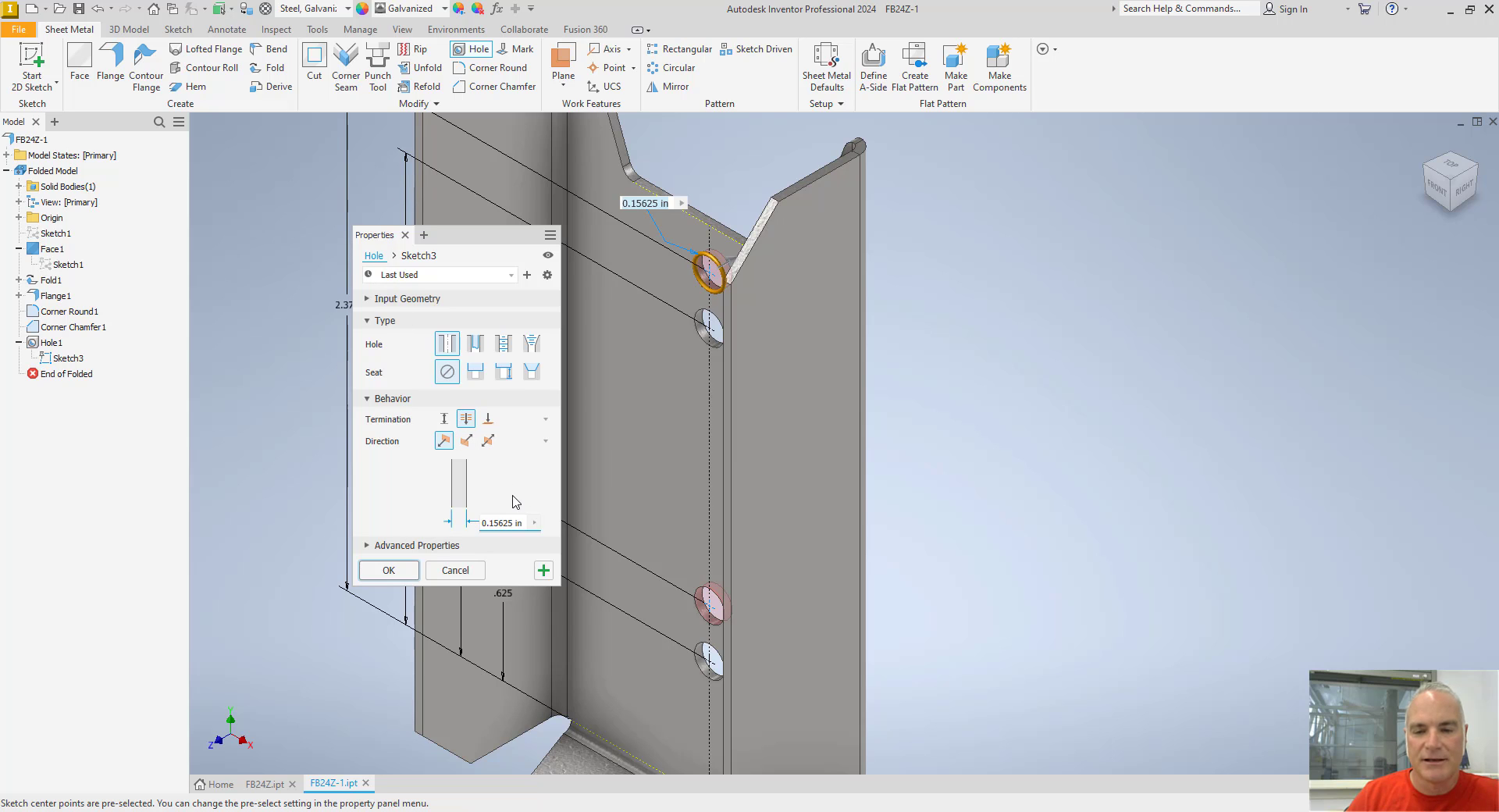
pyautogui.click(503, 522)
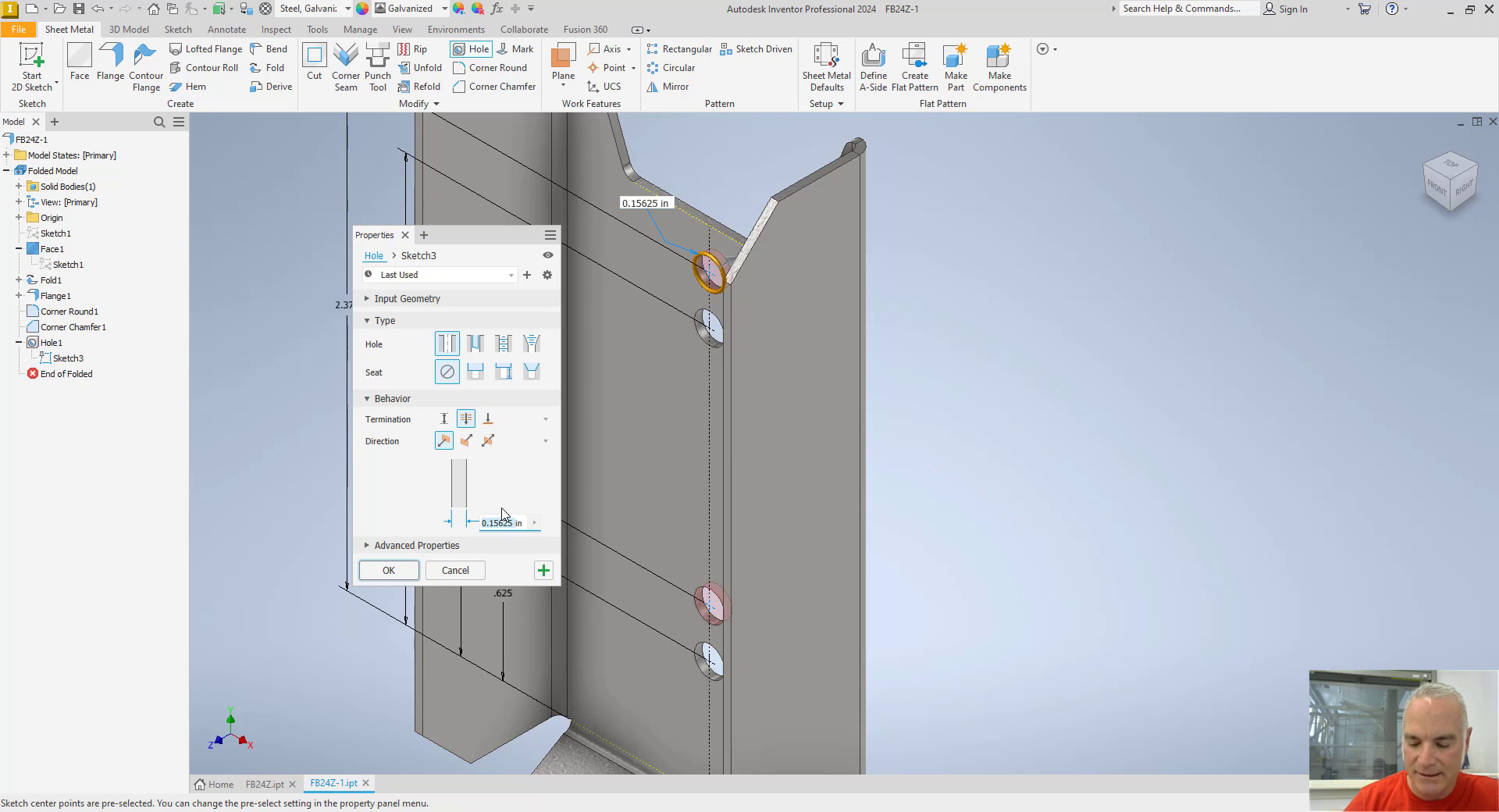
pyautogui.write('.1875in')
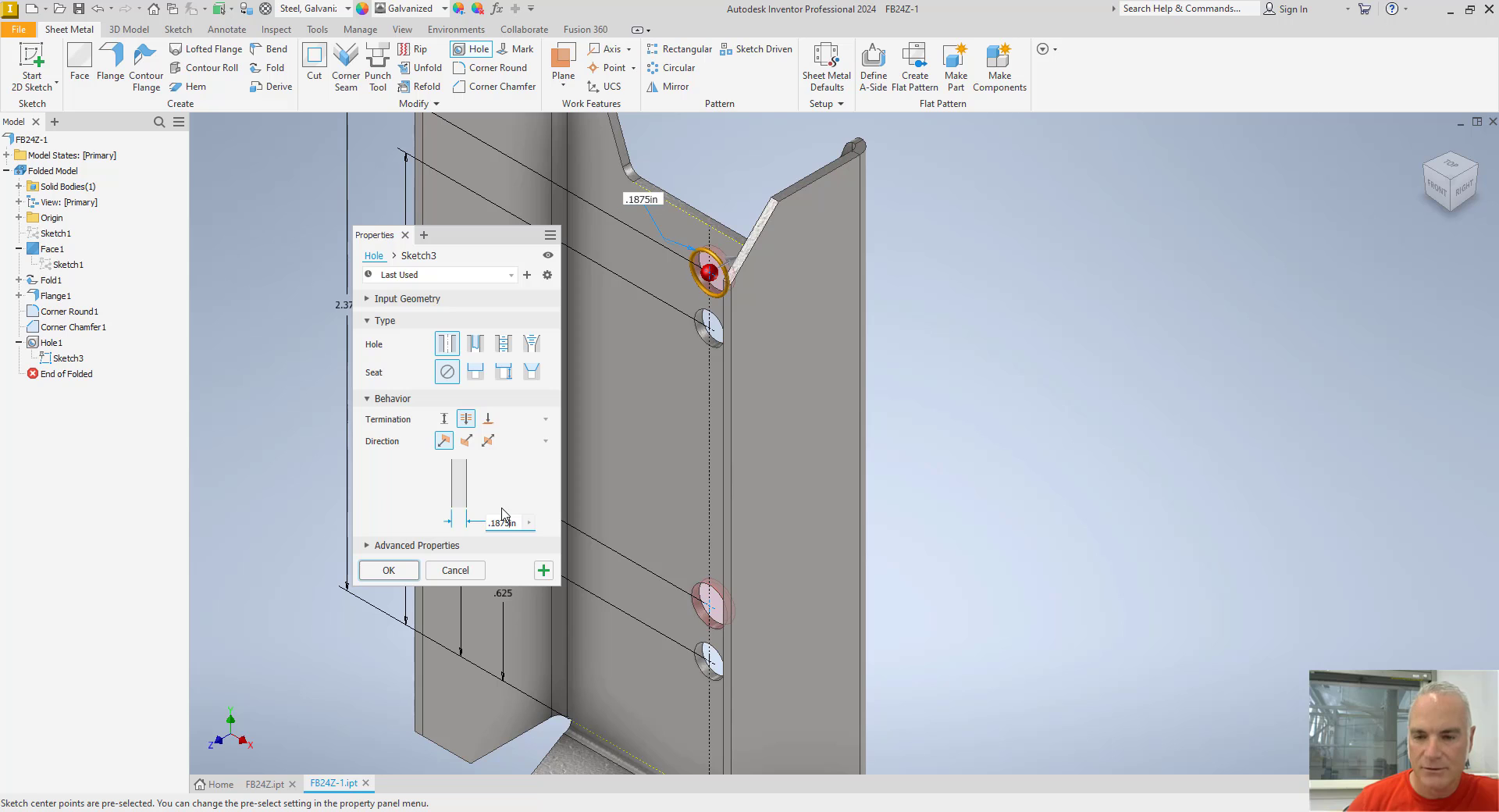
pyautogui.click(388, 570)
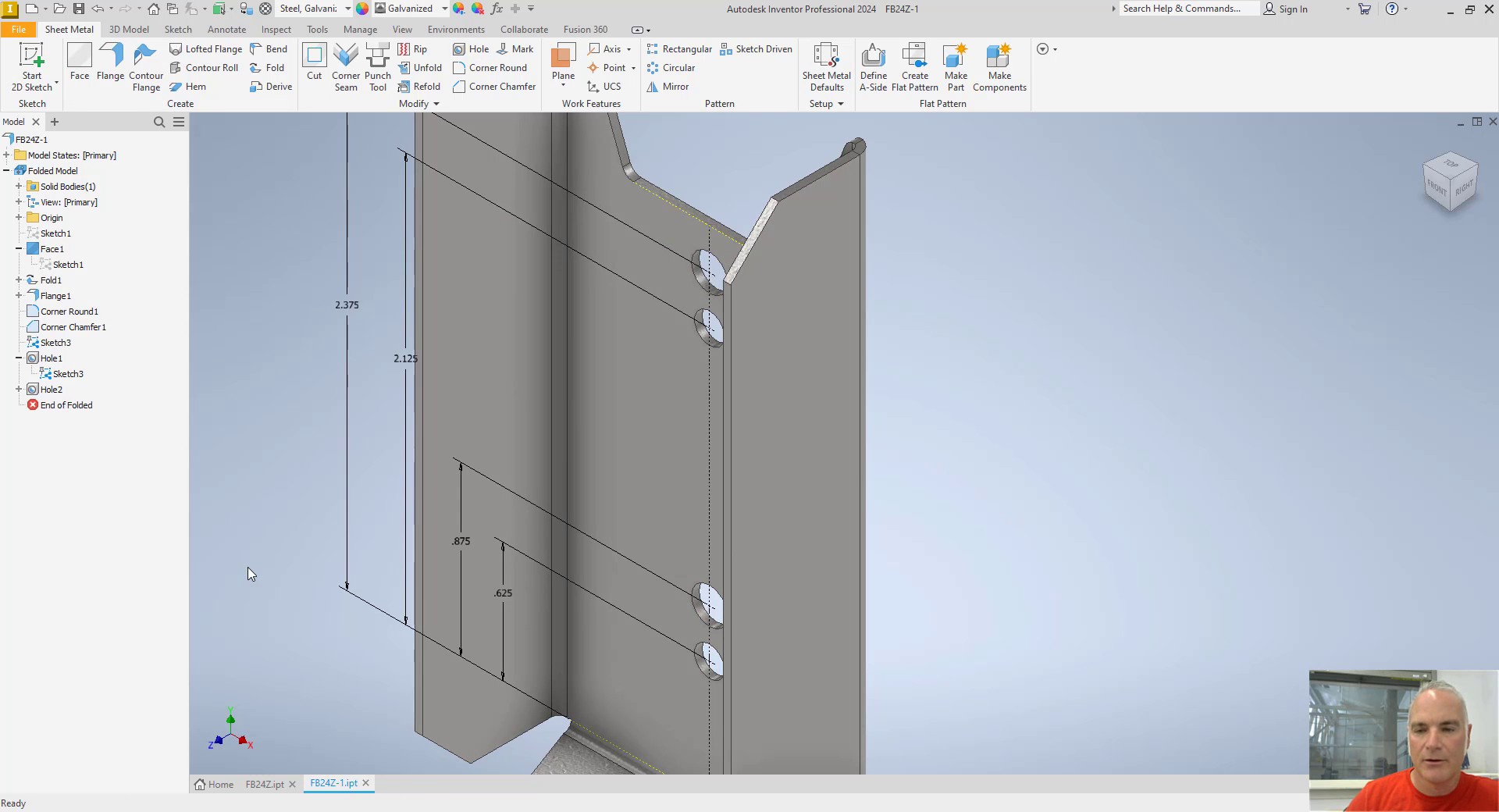
# Step: Hide Sketch3 again and switch to the photo of the real bracket
pyautogui.scroll(3, 293, 566)
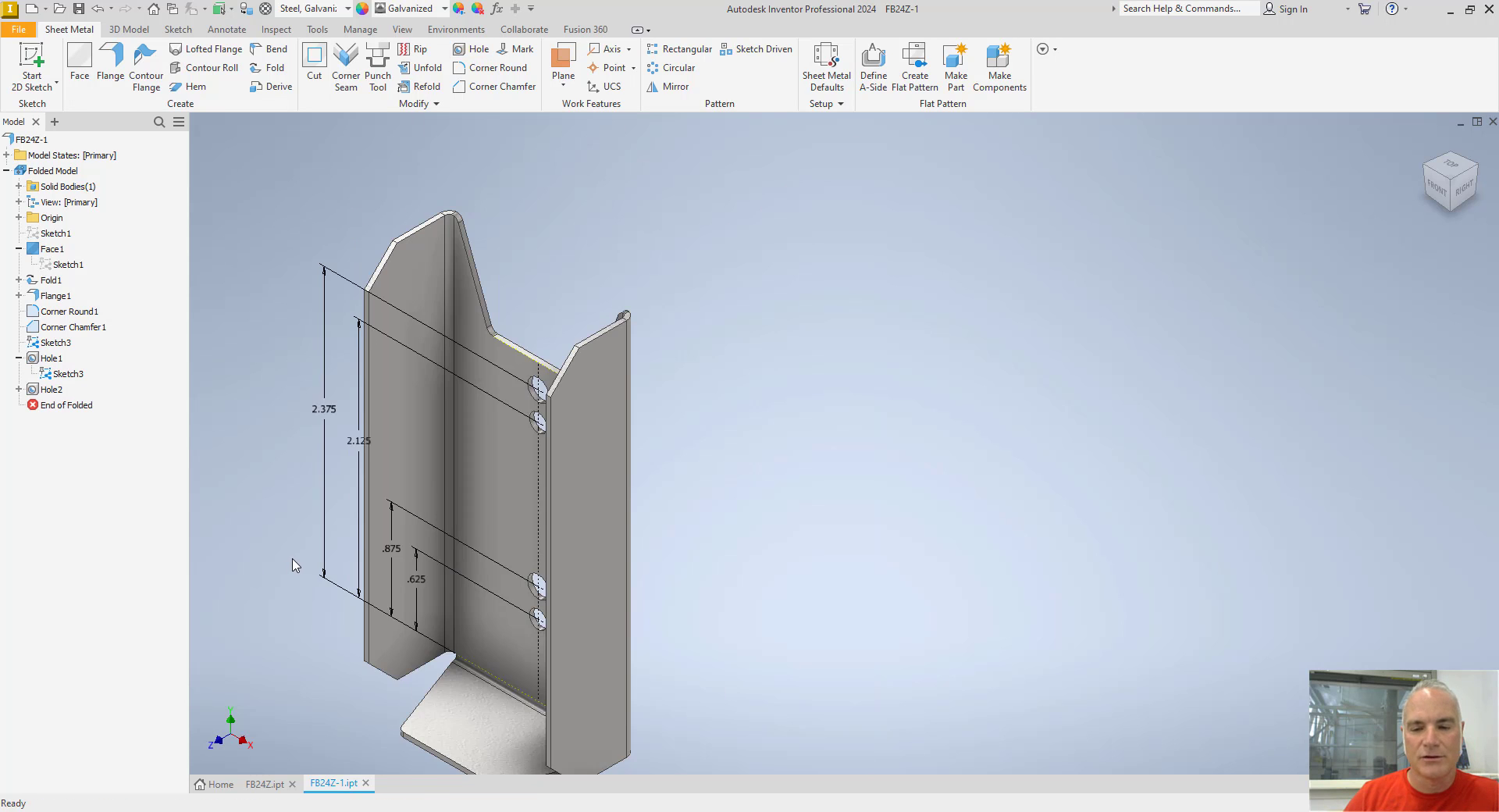
pyautogui.moveTo(305, 534); pyautogui.dragTo(328, 483, button='middle')
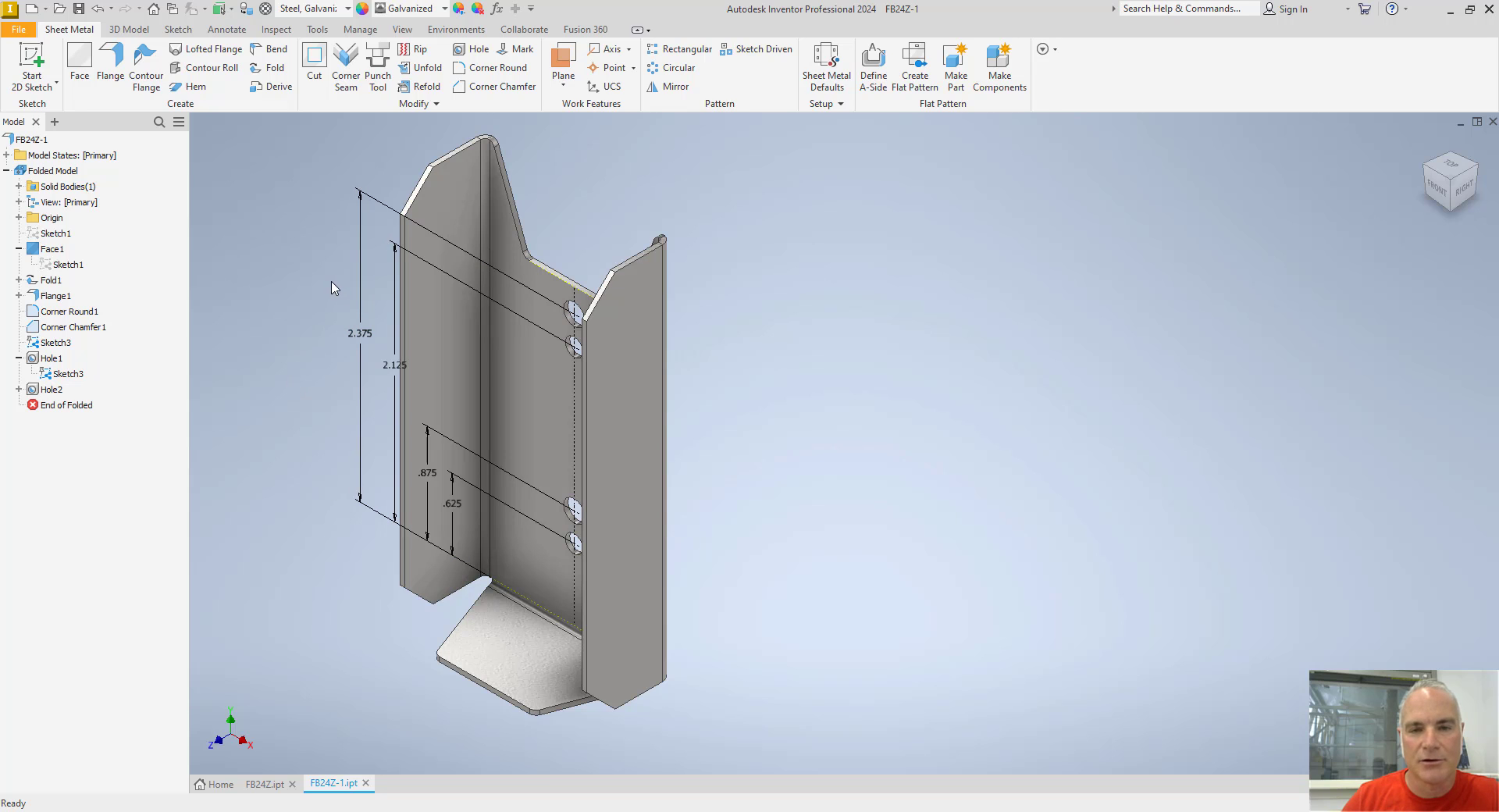
pyautogui.rightClick(60, 373)
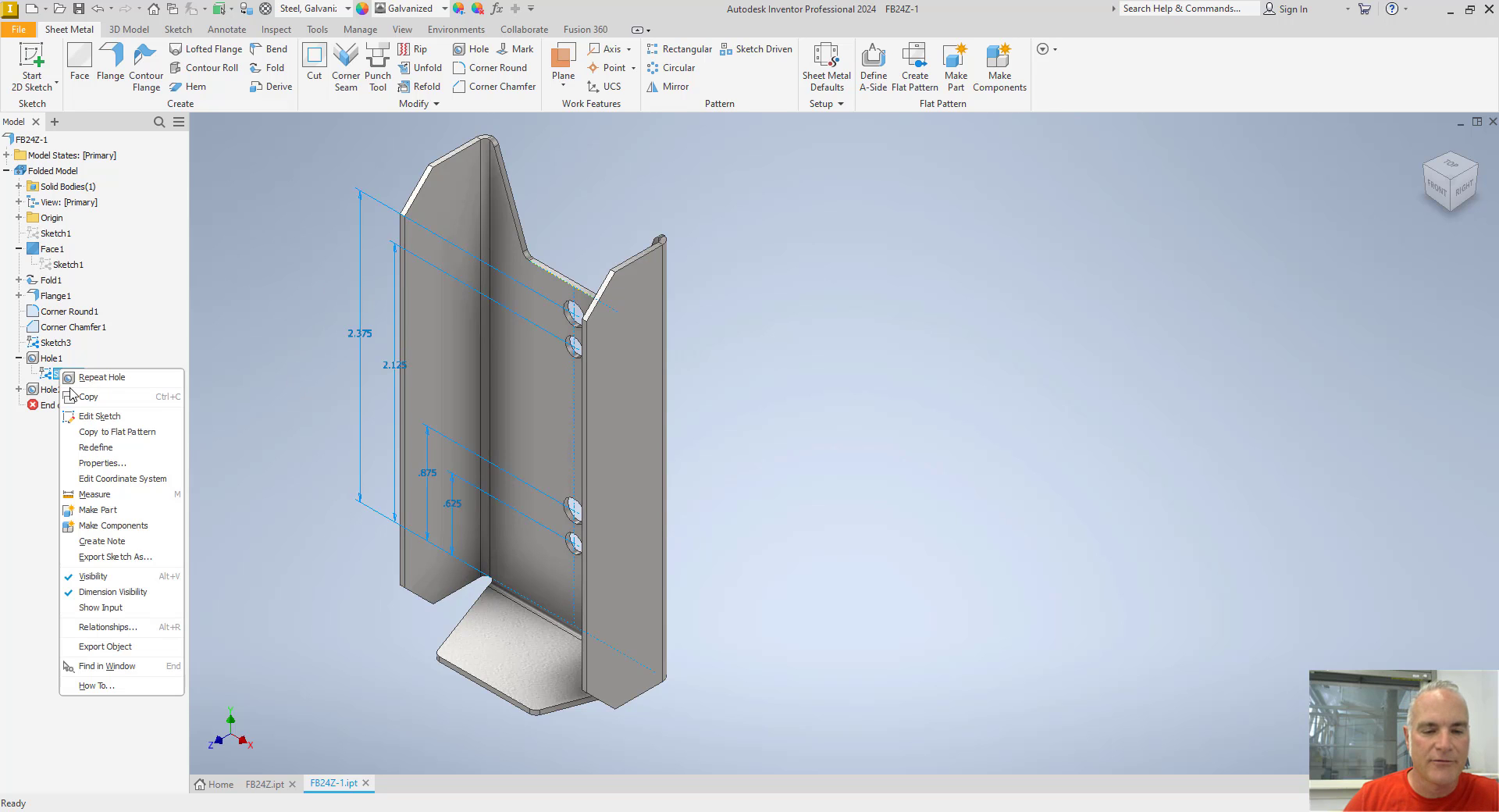
pyautogui.click(105, 576)
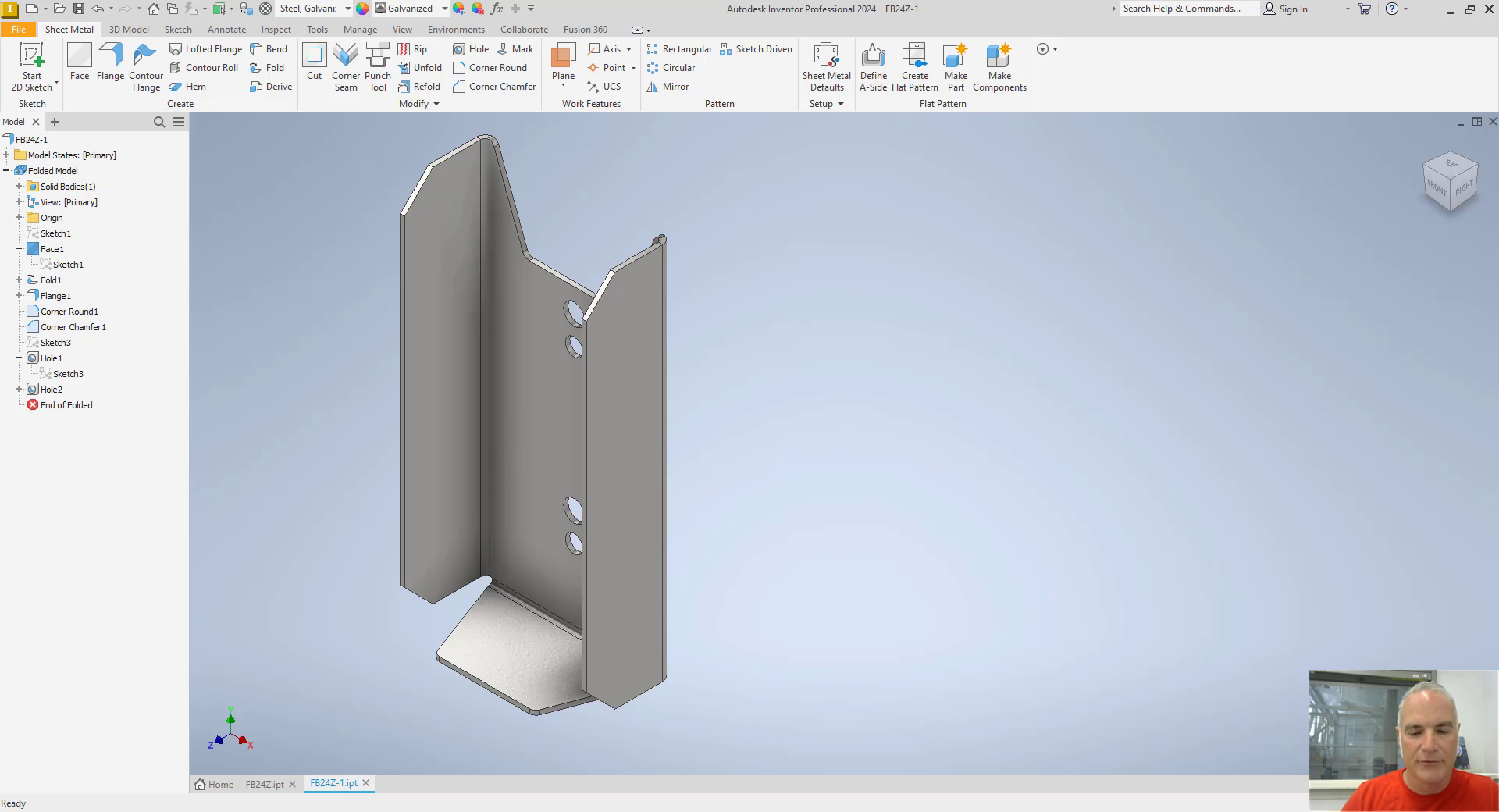
pyautogui.hotkey('alt', 'Tab')
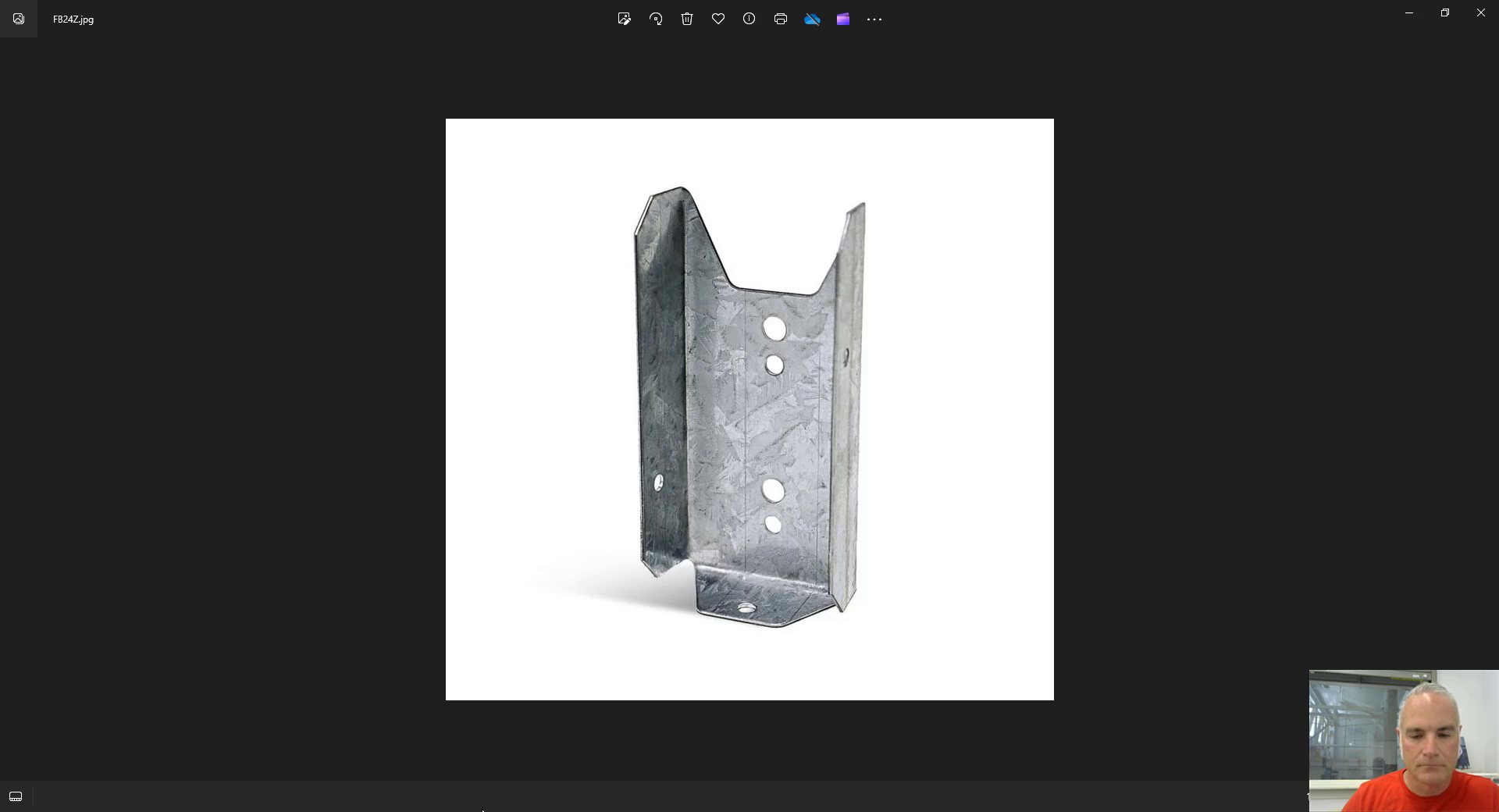
# Step: Place a hole point on the right side flange, 1 in below its top and 0.25 in from its edge
pyautogui.hotkey('alt', 'Tab')
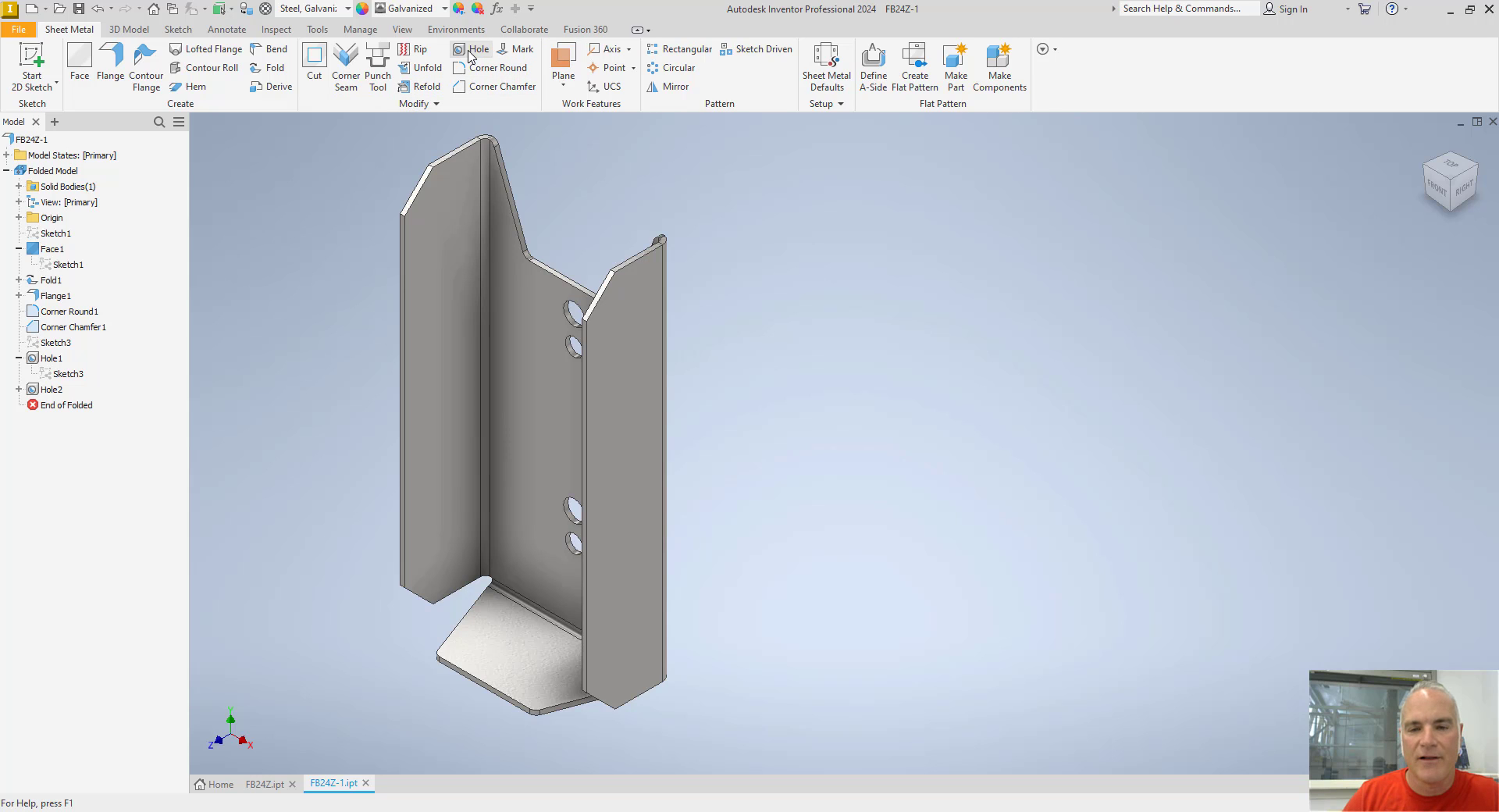
pyautogui.click(622, 393)
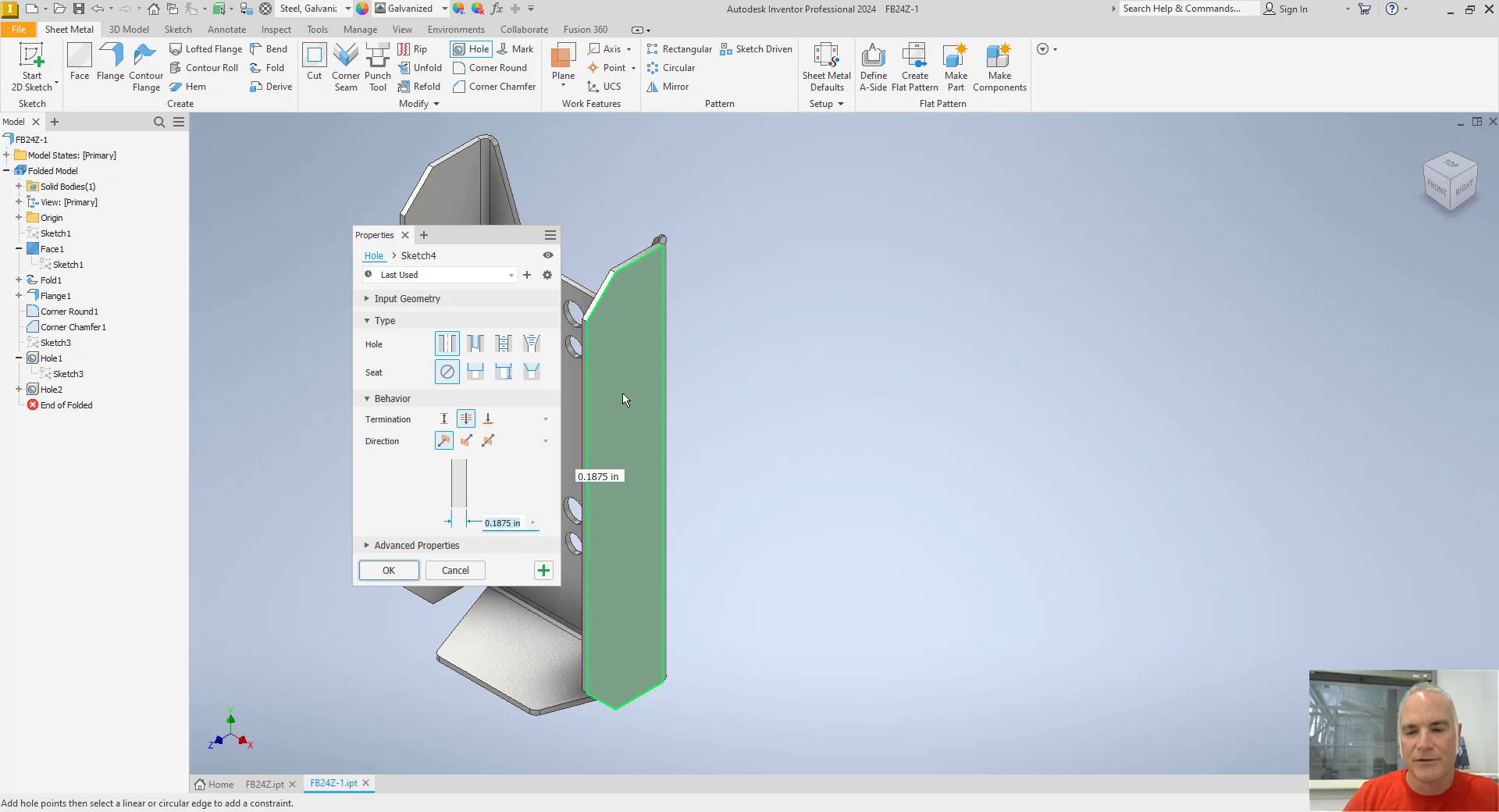
pyautogui.click(627, 273)
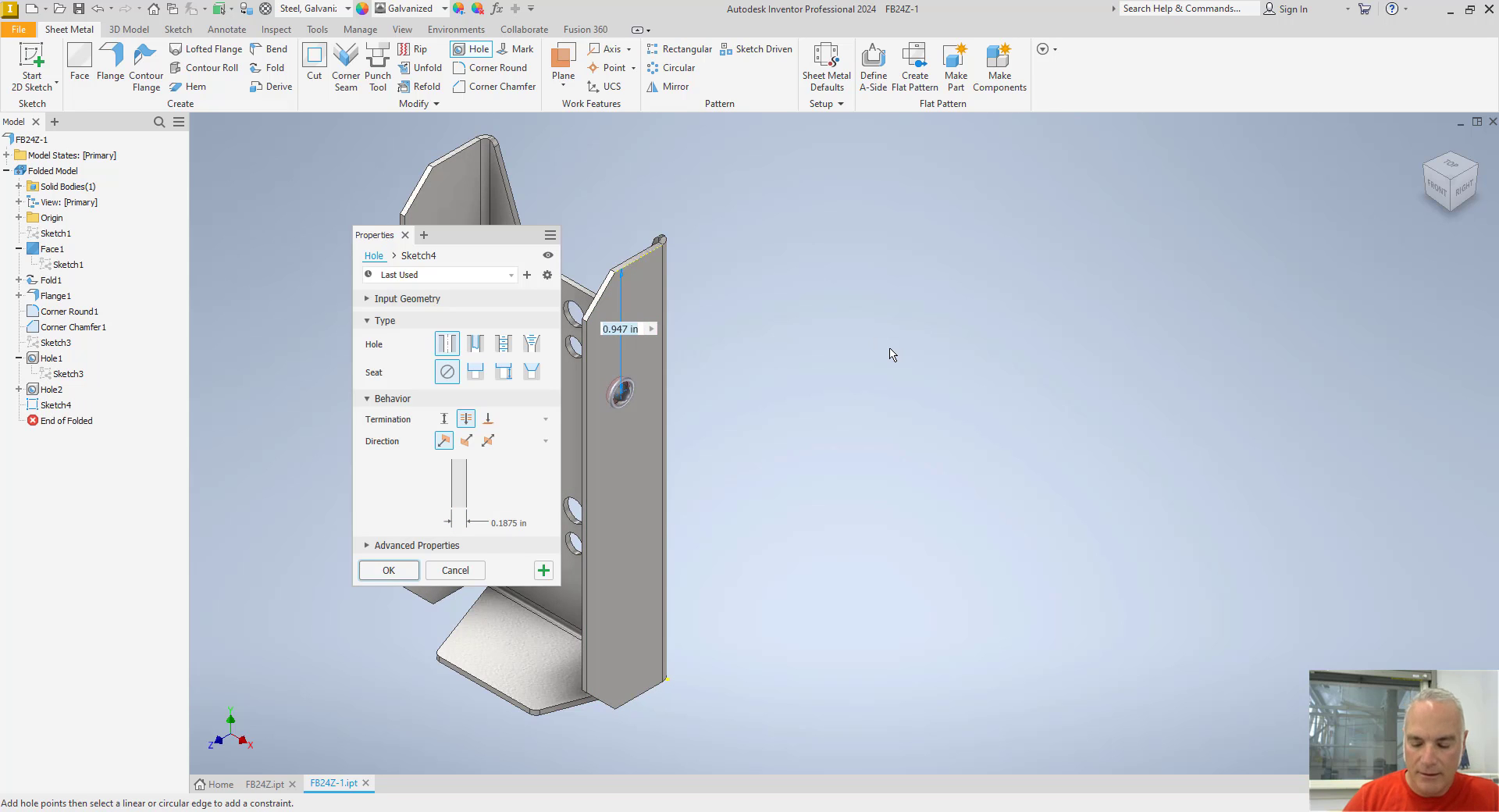
pyautogui.write('1')
pyautogui.press('Return')
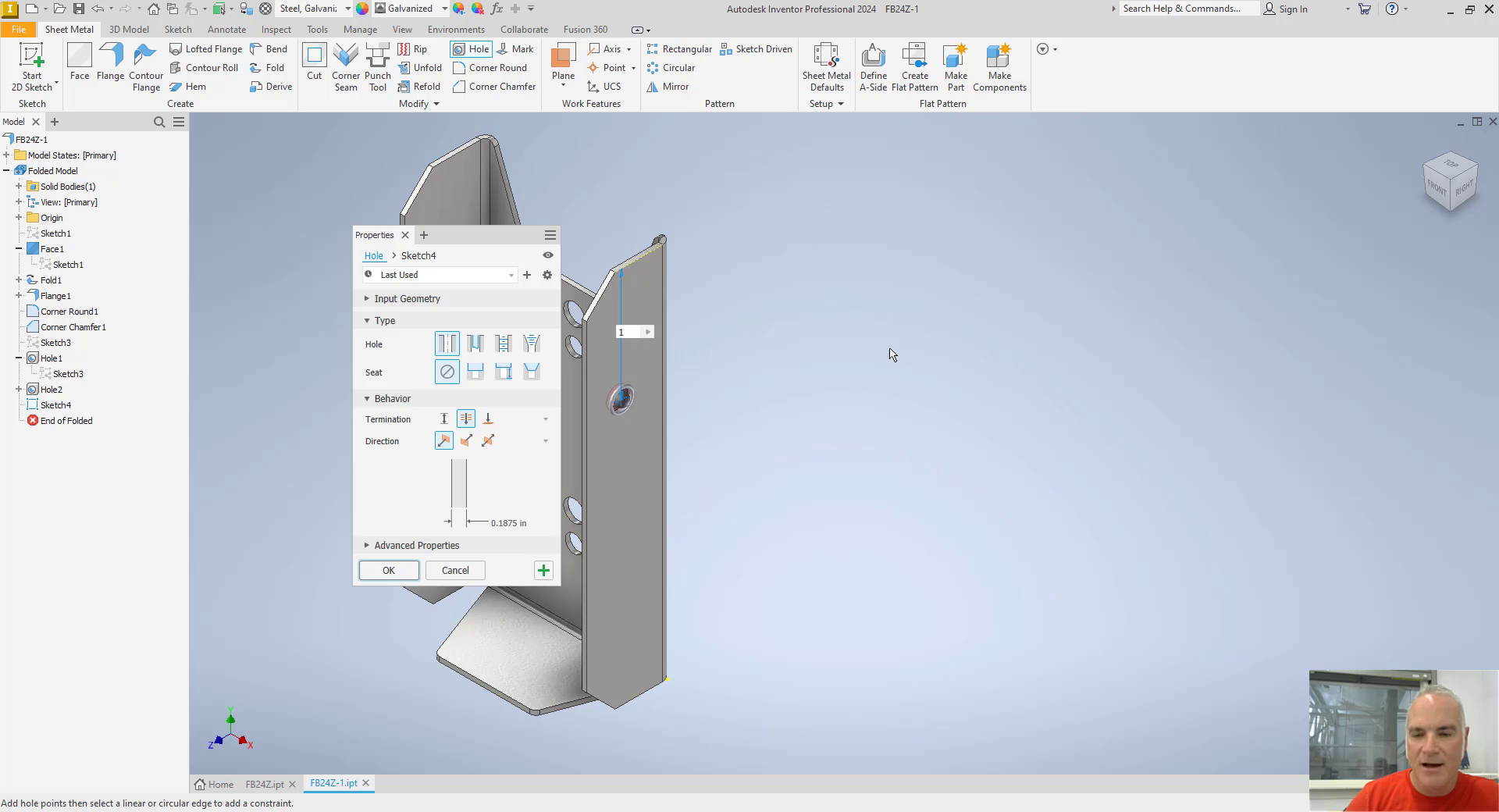
pyautogui.click(589, 414)
pyautogui.write('.25')
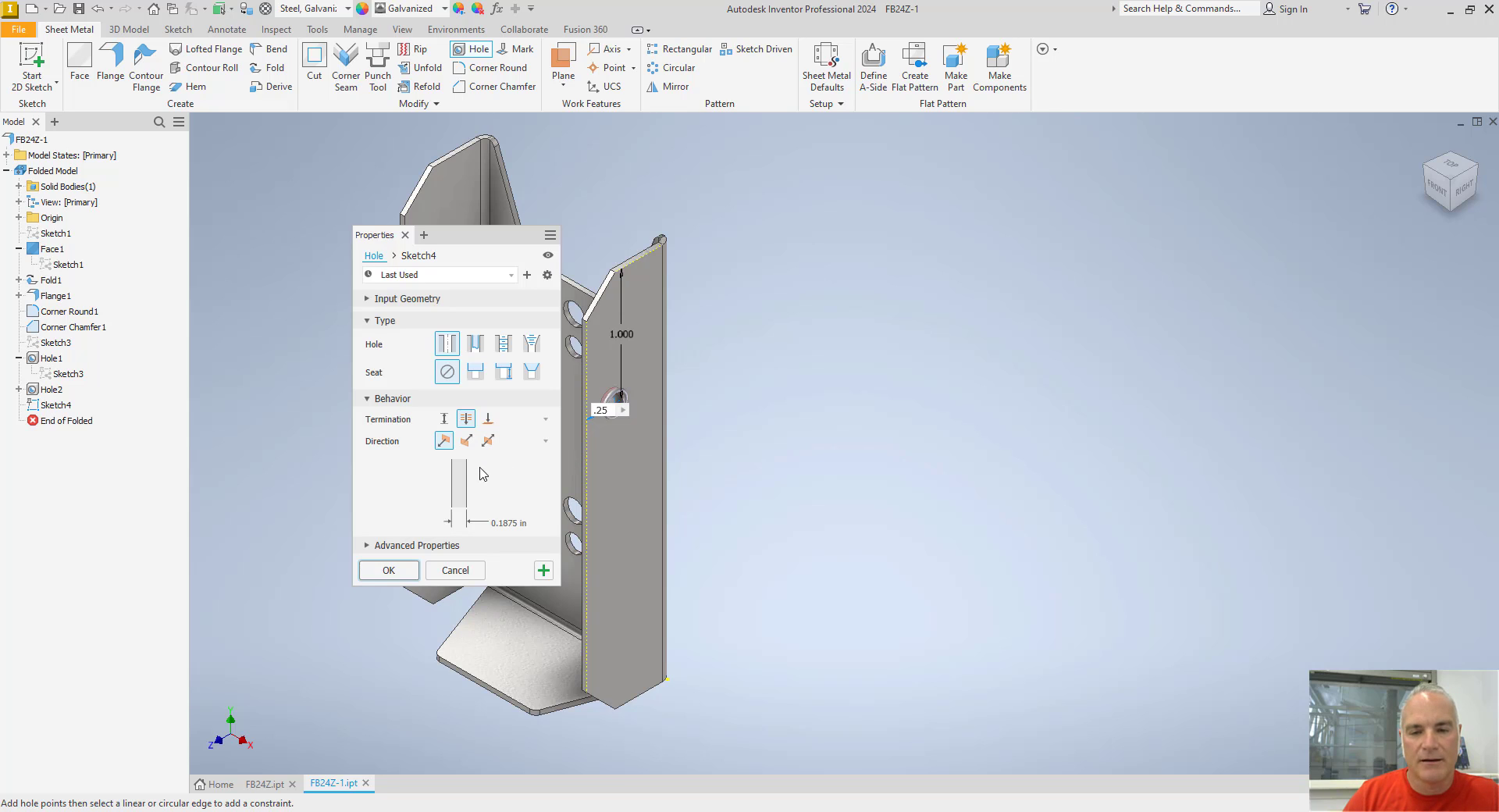
# Step: Make it a 0.15625 in hole ending at the flange's outer face, creating Hole3
pyautogui.click(496, 523)
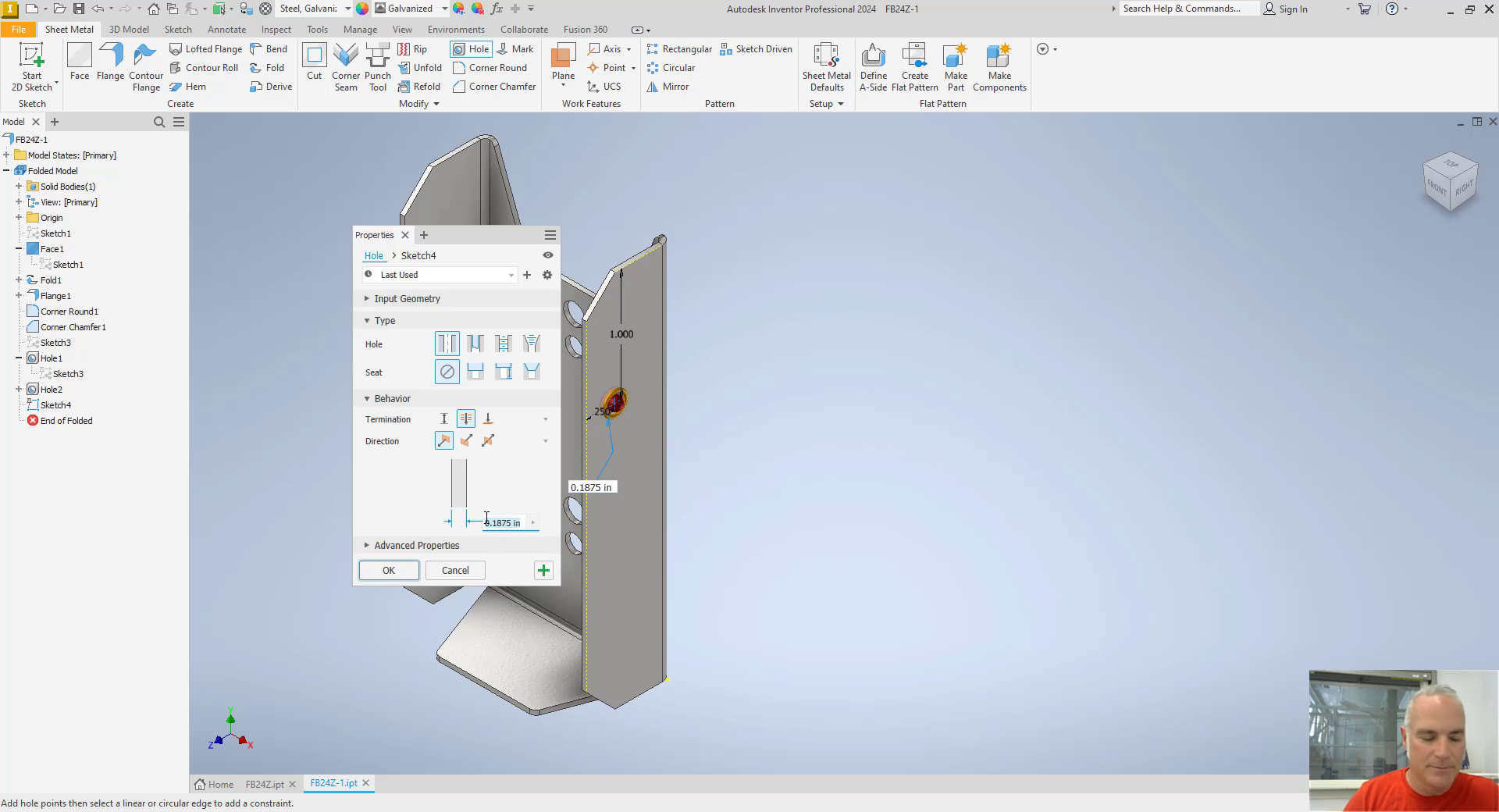
pyautogui.write('.')
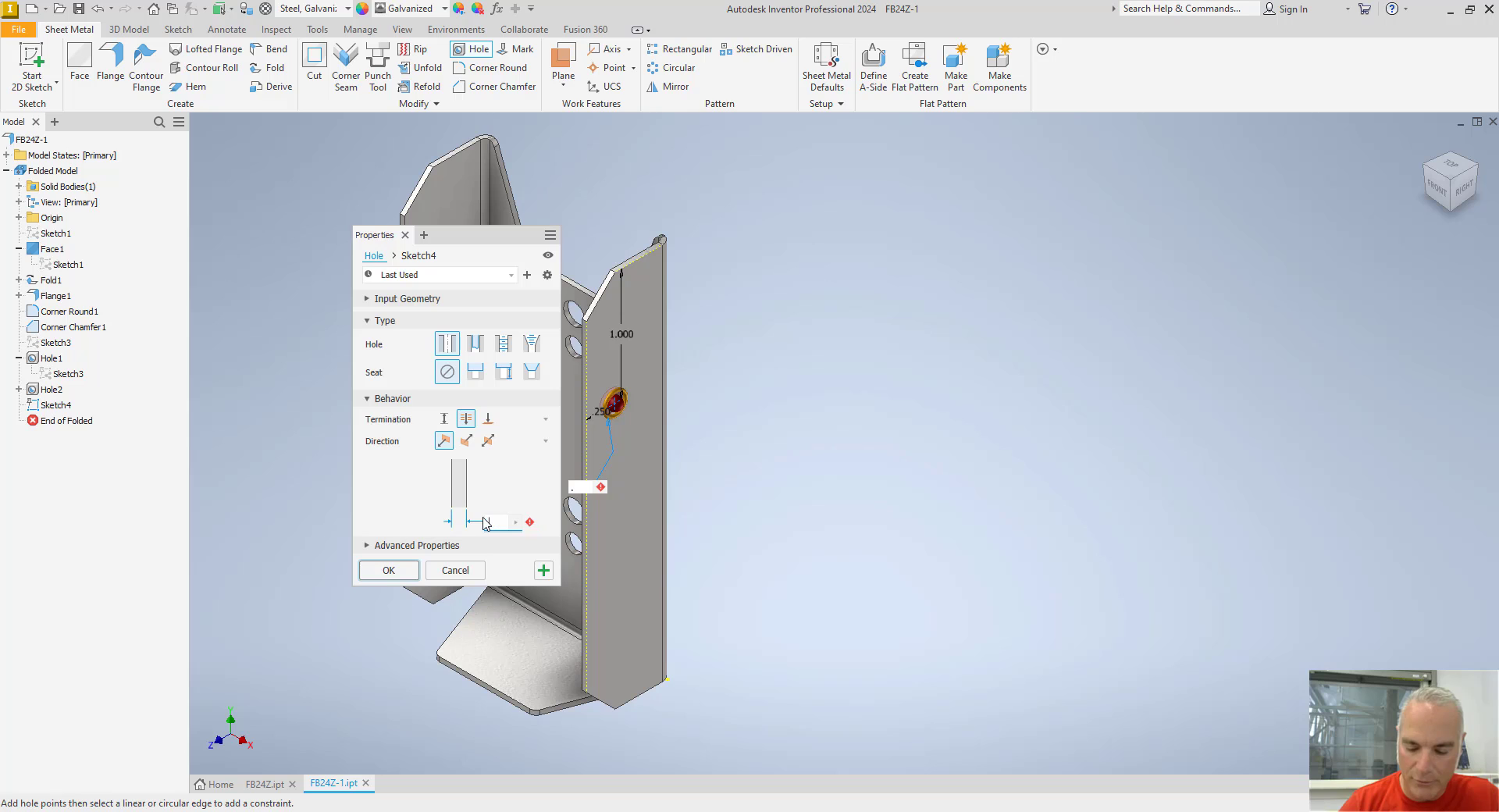
pyautogui.write('15625')
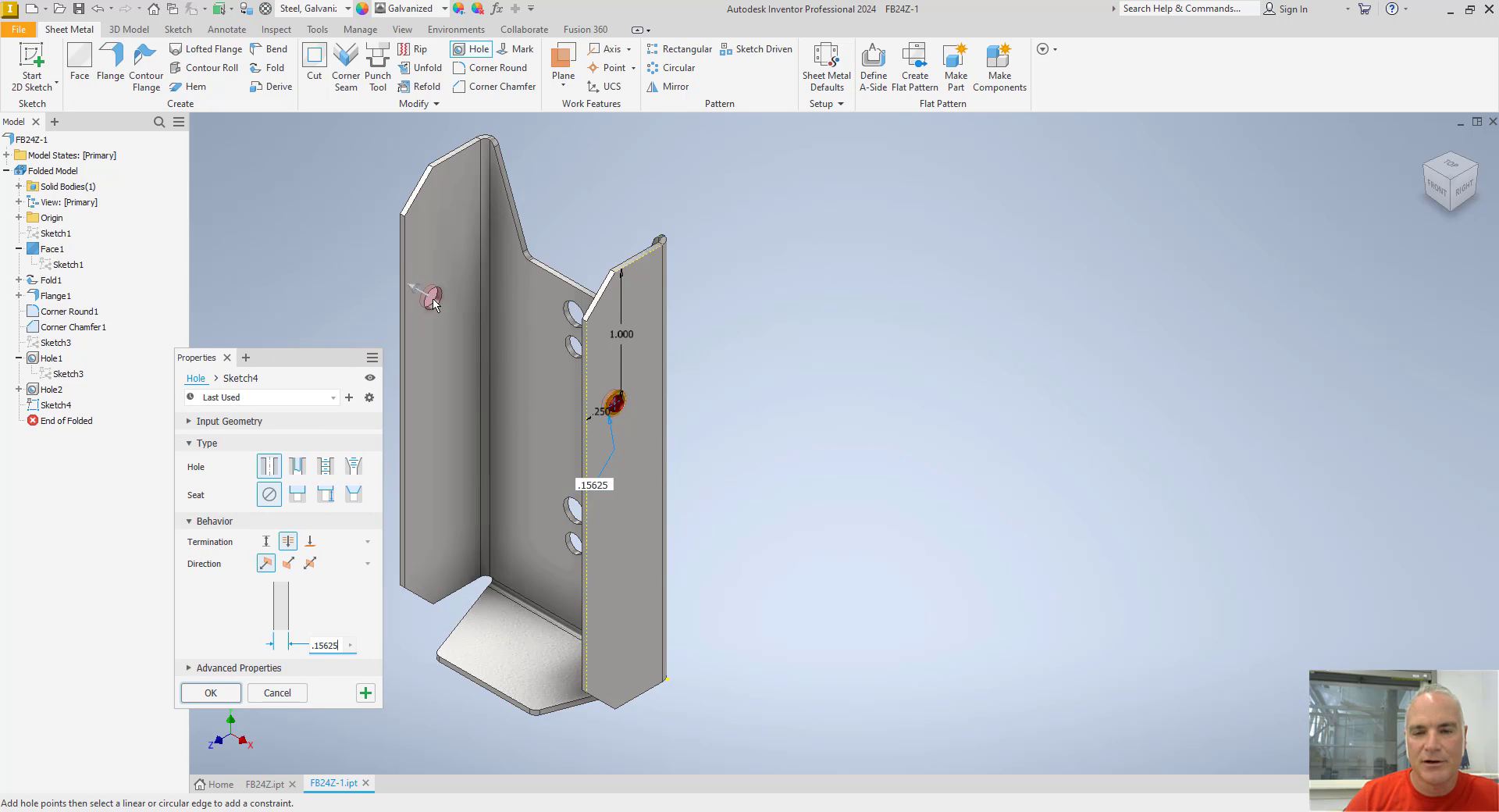
pyautogui.click(310, 541)
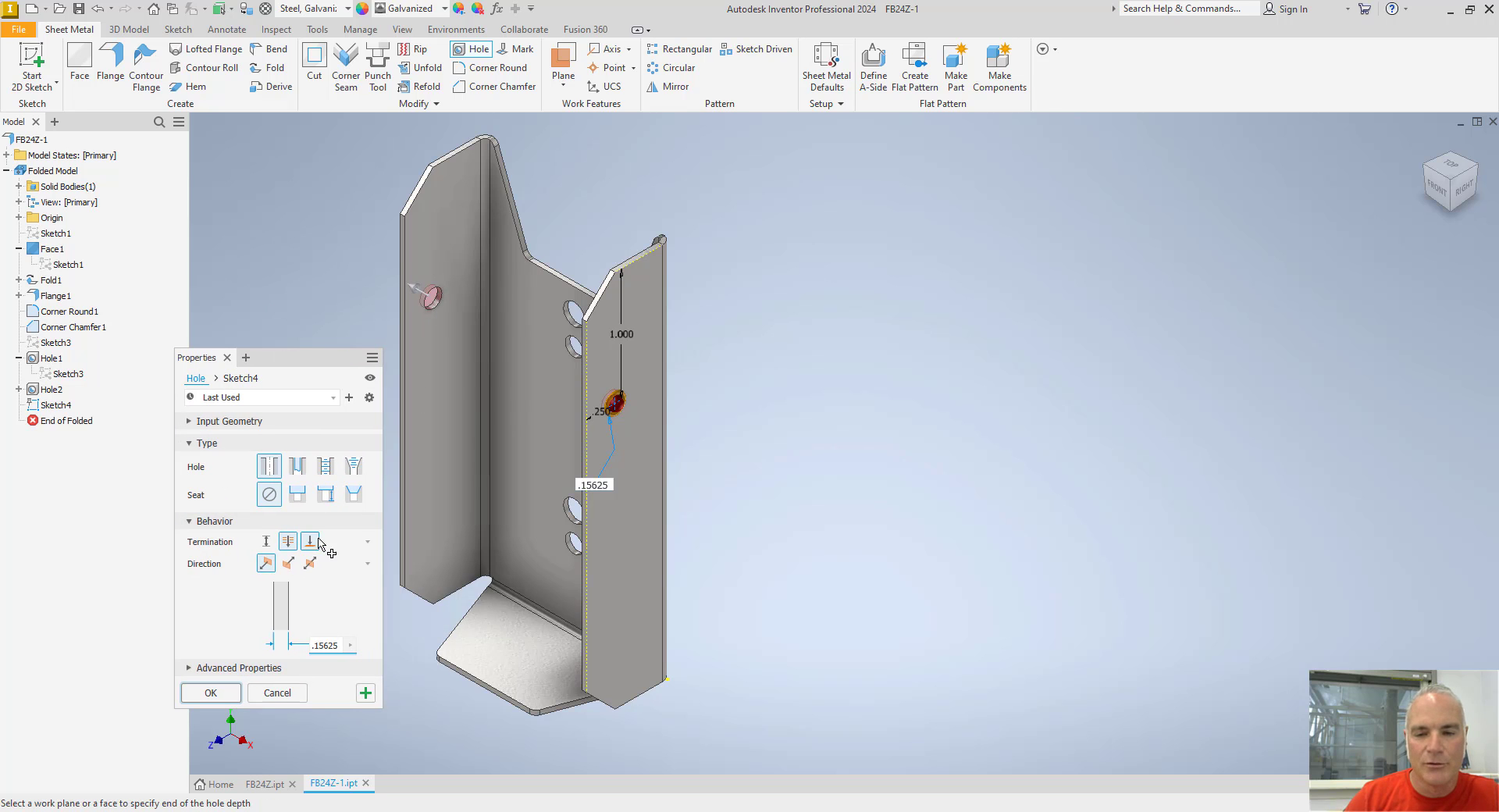
pyautogui.keyDown('shift'); pyautogui.moveTo(758, 591); pyautogui.dragTo(817, 562, button='middle'); pyautogui.keyUp('shift')
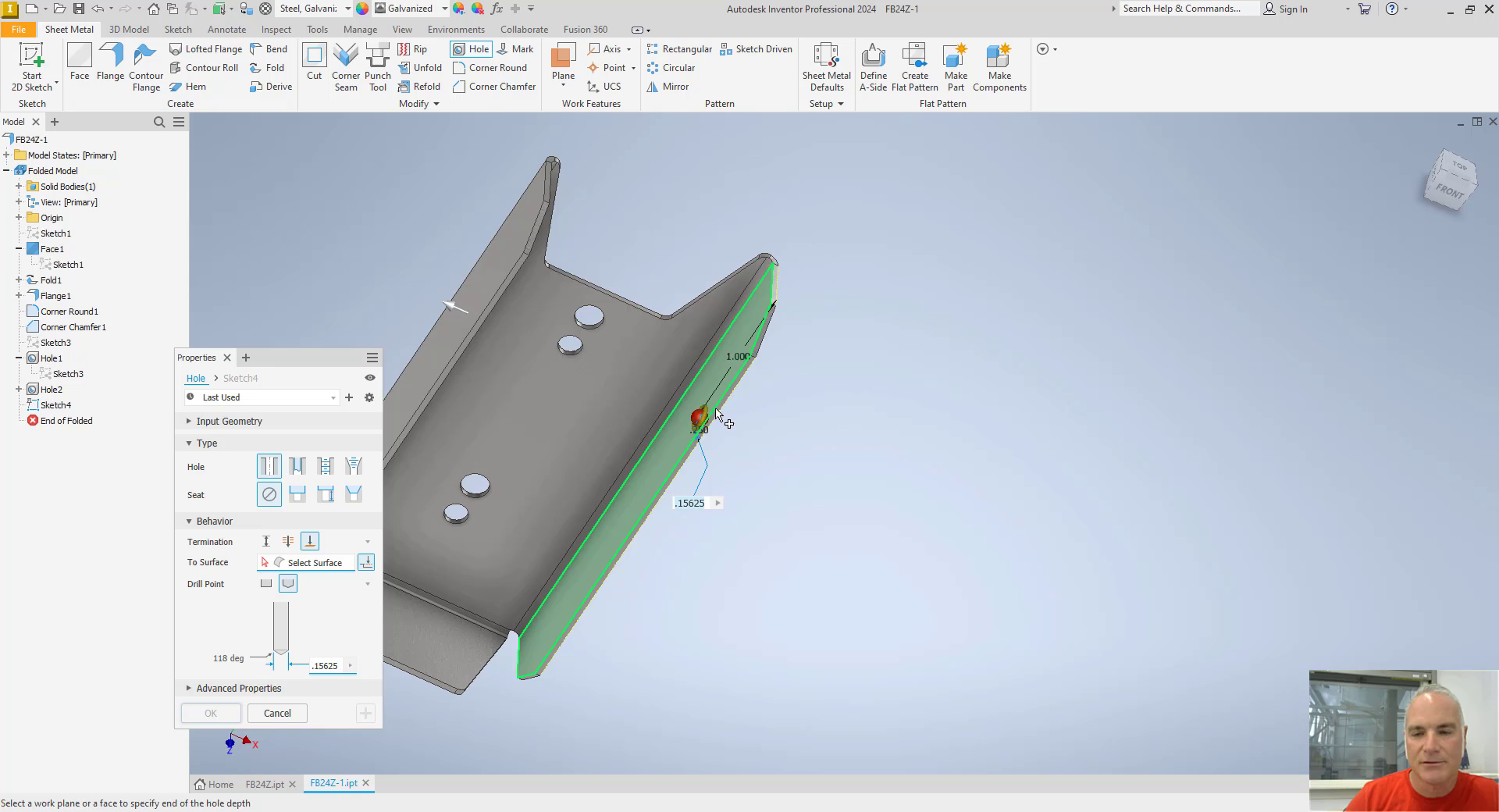
pyautogui.click(670, 453)
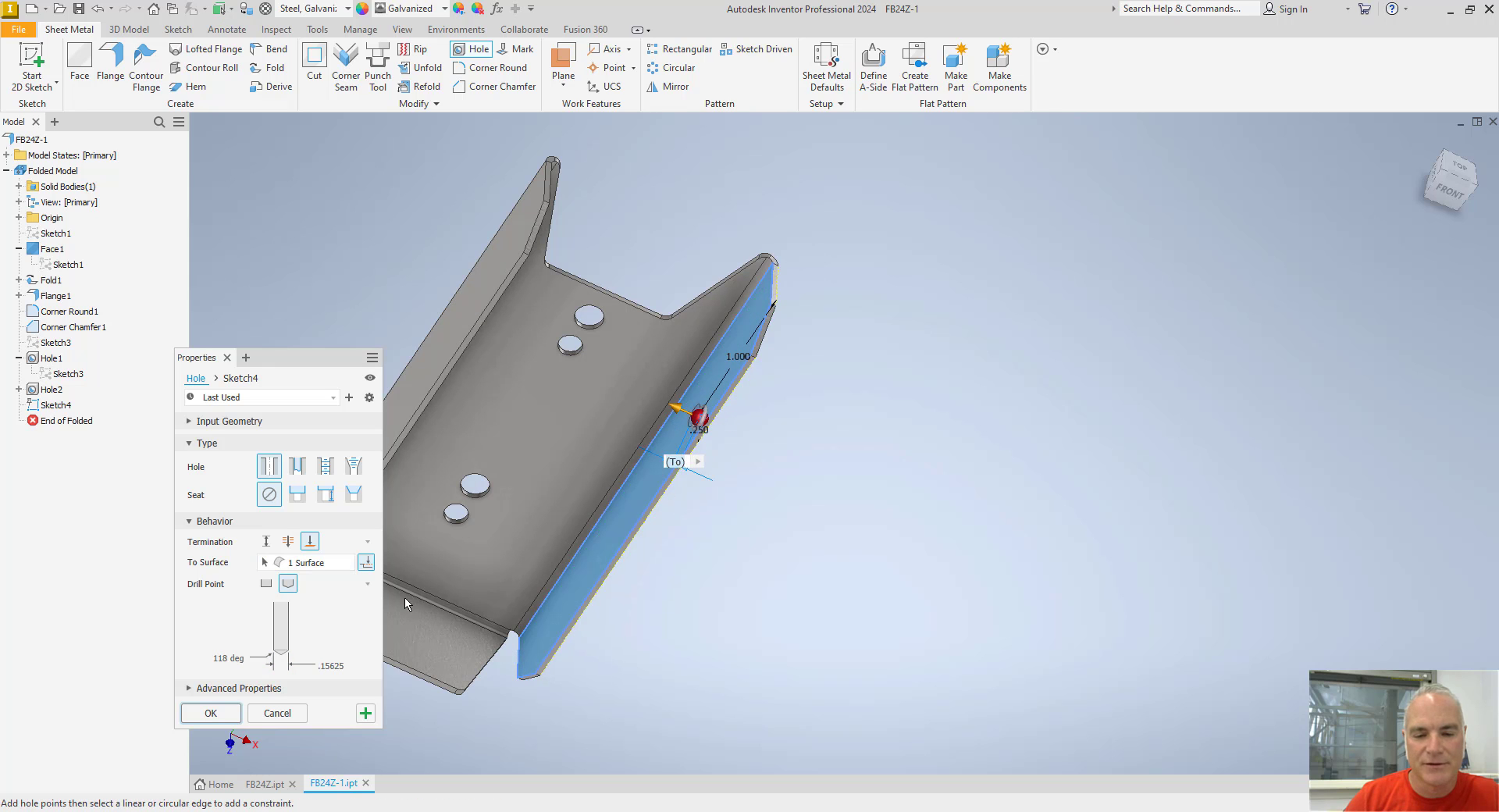
pyautogui.click(211, 712)
pyautogui.keyDown('shift'); pyautogui.moveTo(695, 696); pyautogui.dragTo(586, 642, button='middle'); pyautogui.keyUp('shift')
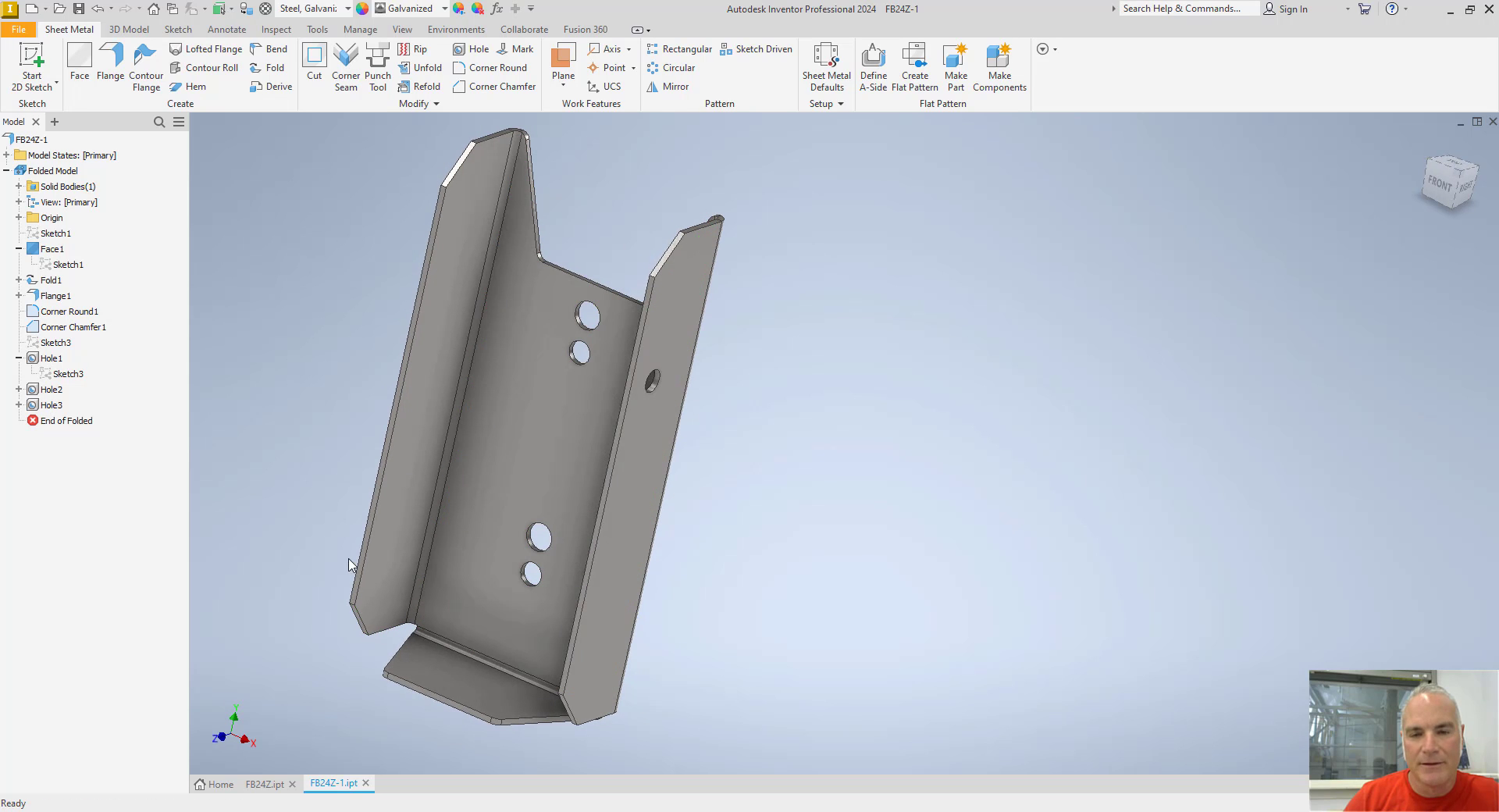
# Step: Place a hole point on the left side flange, 1 in from its bottom edge and 0.25 in from its inner edge
pyautogui.click(1430, 153)
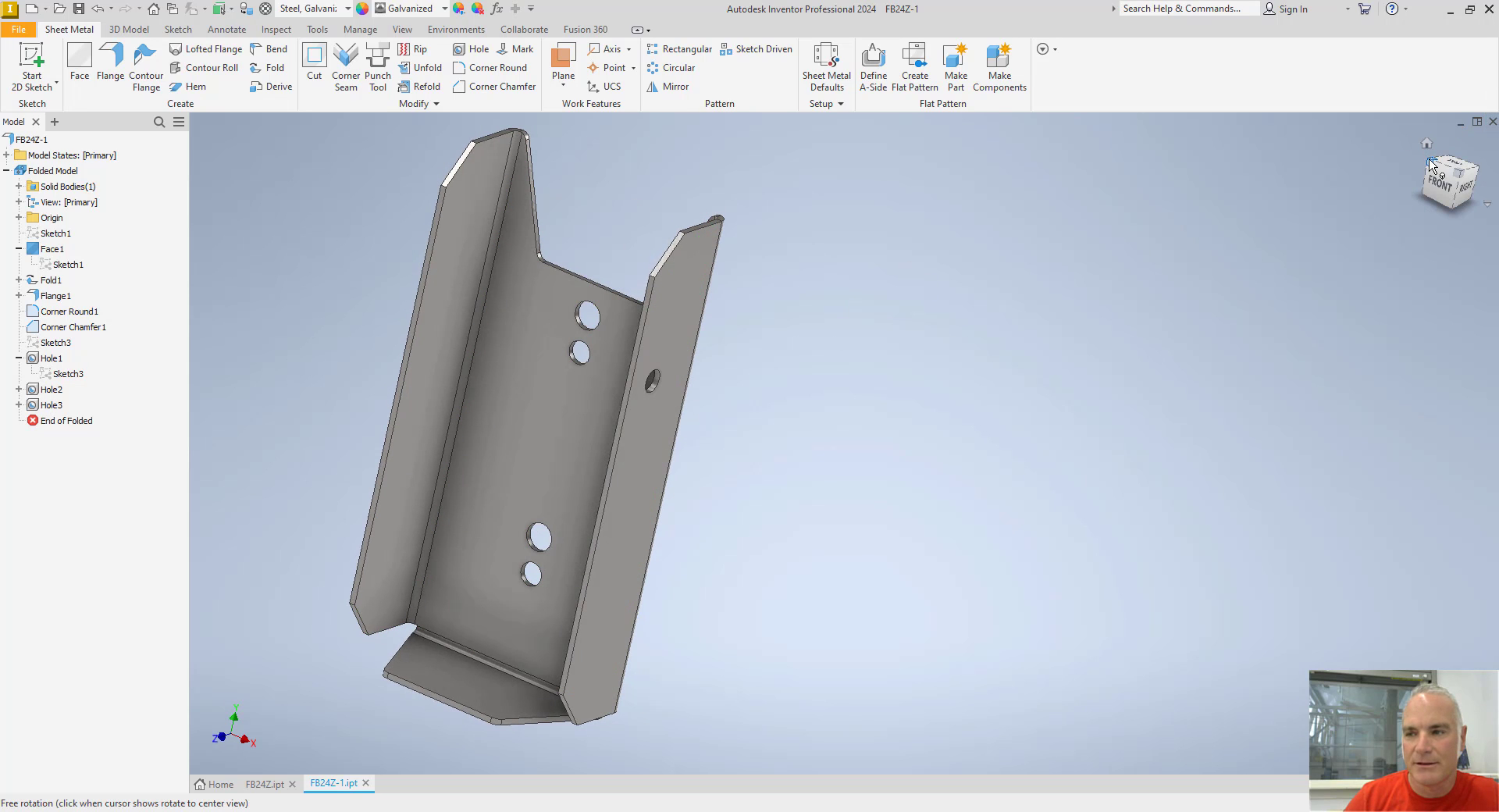
pyautogui.scroll(-3, 785, 620)
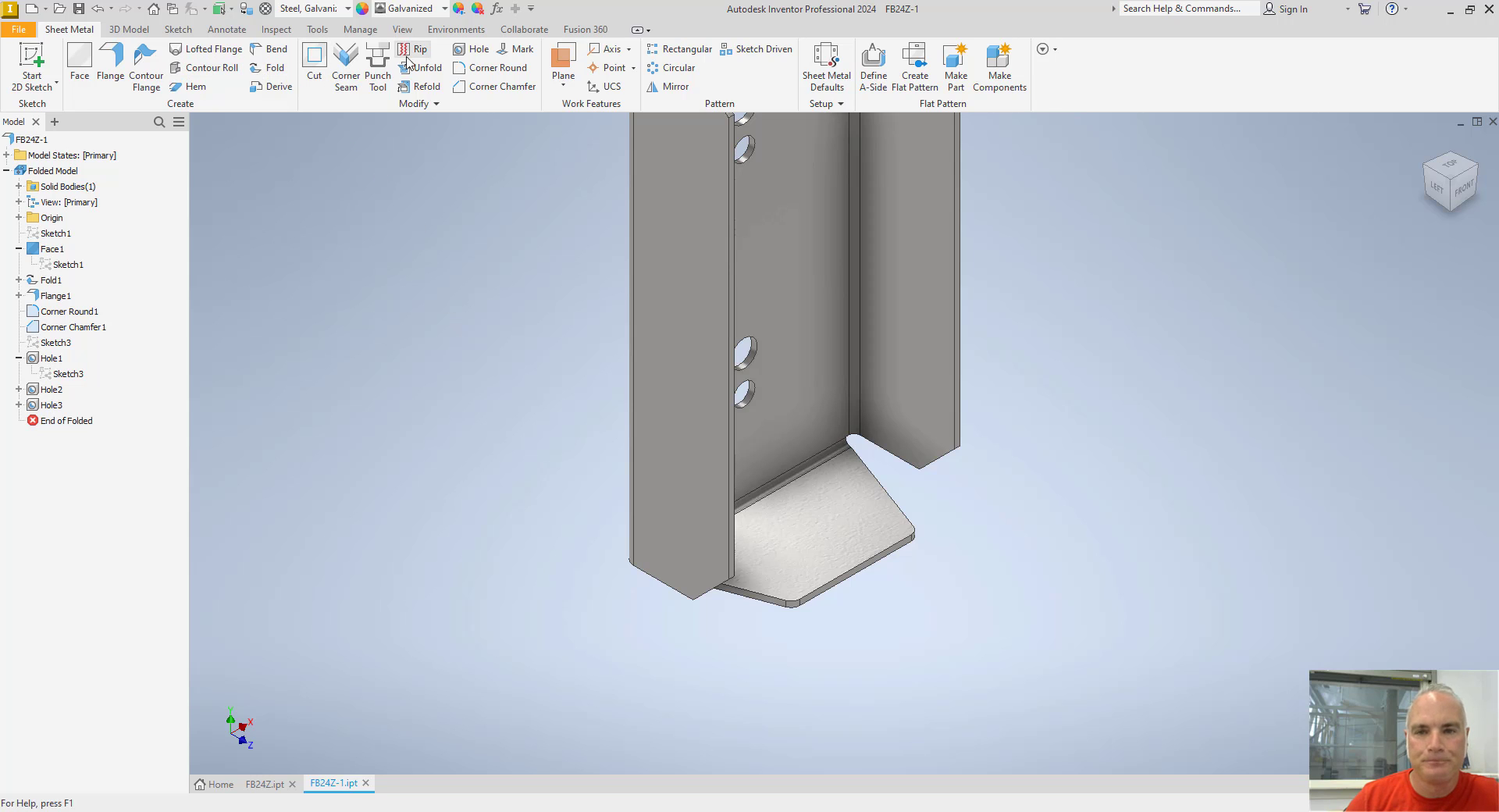
pyautogui.click(688, 425)
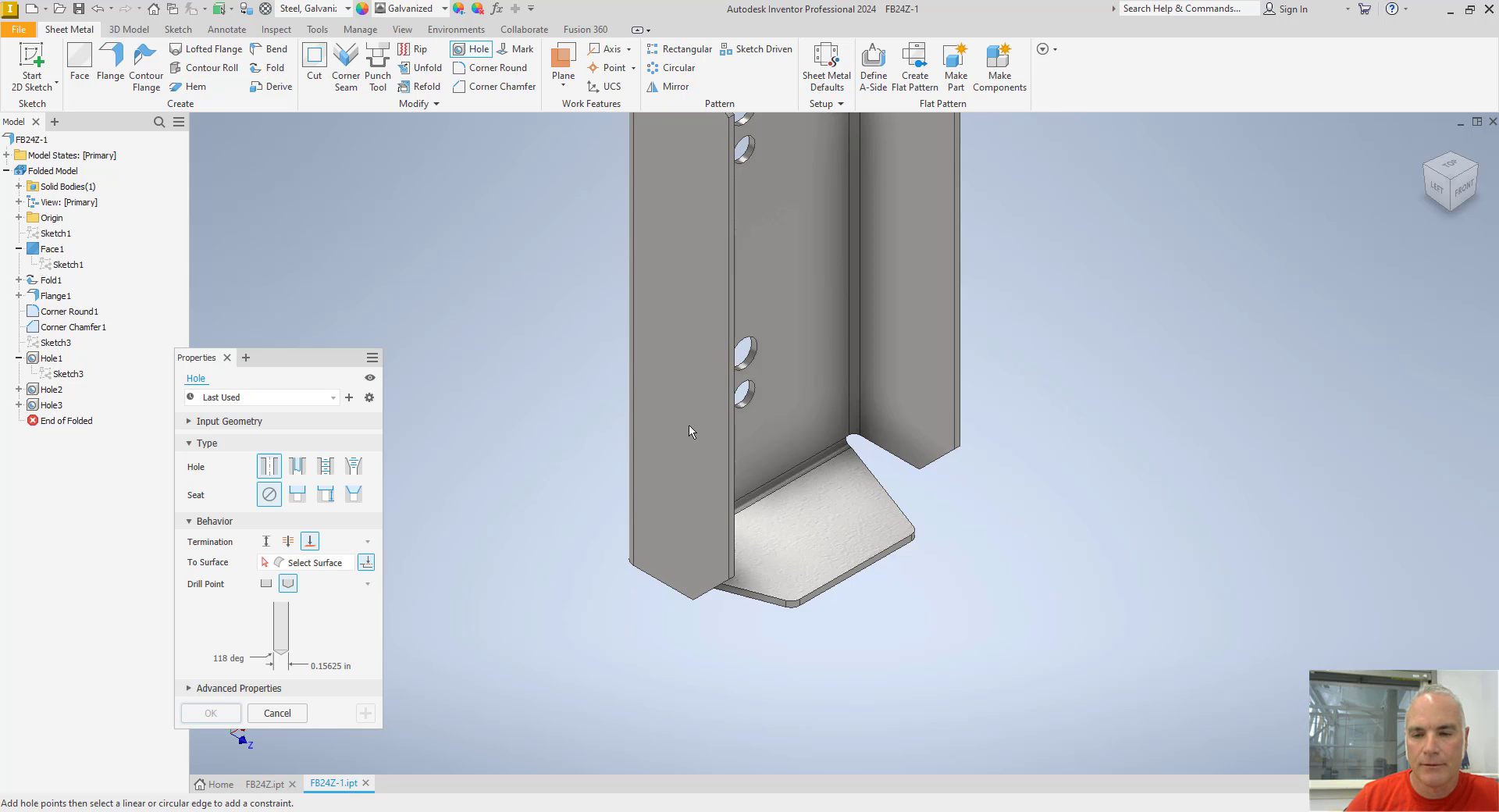
pyautogui.click(670, 592)
pyautogui.write('1')
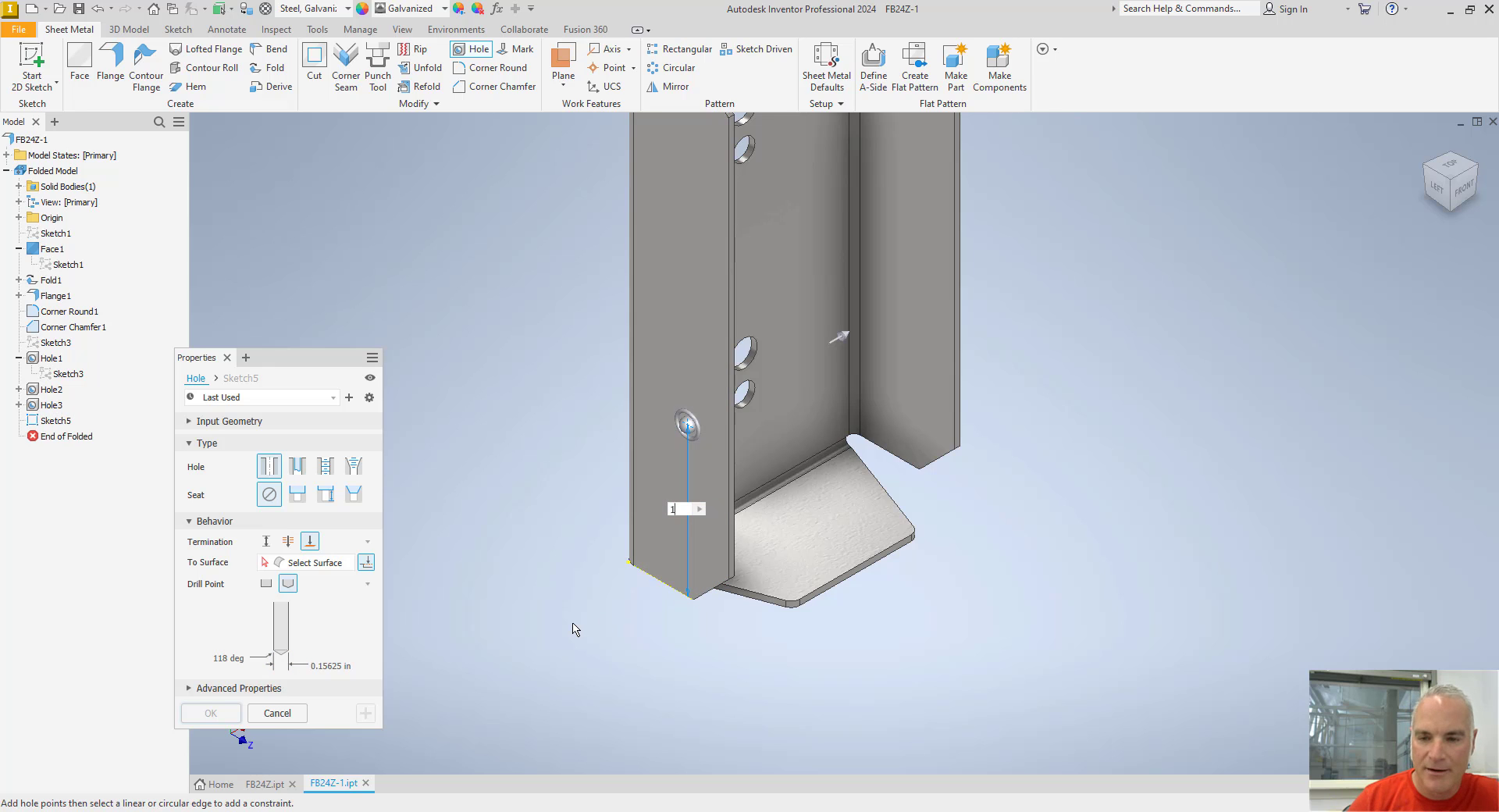
pyautogui.press('Return')
pyautogui.click(731, 451)
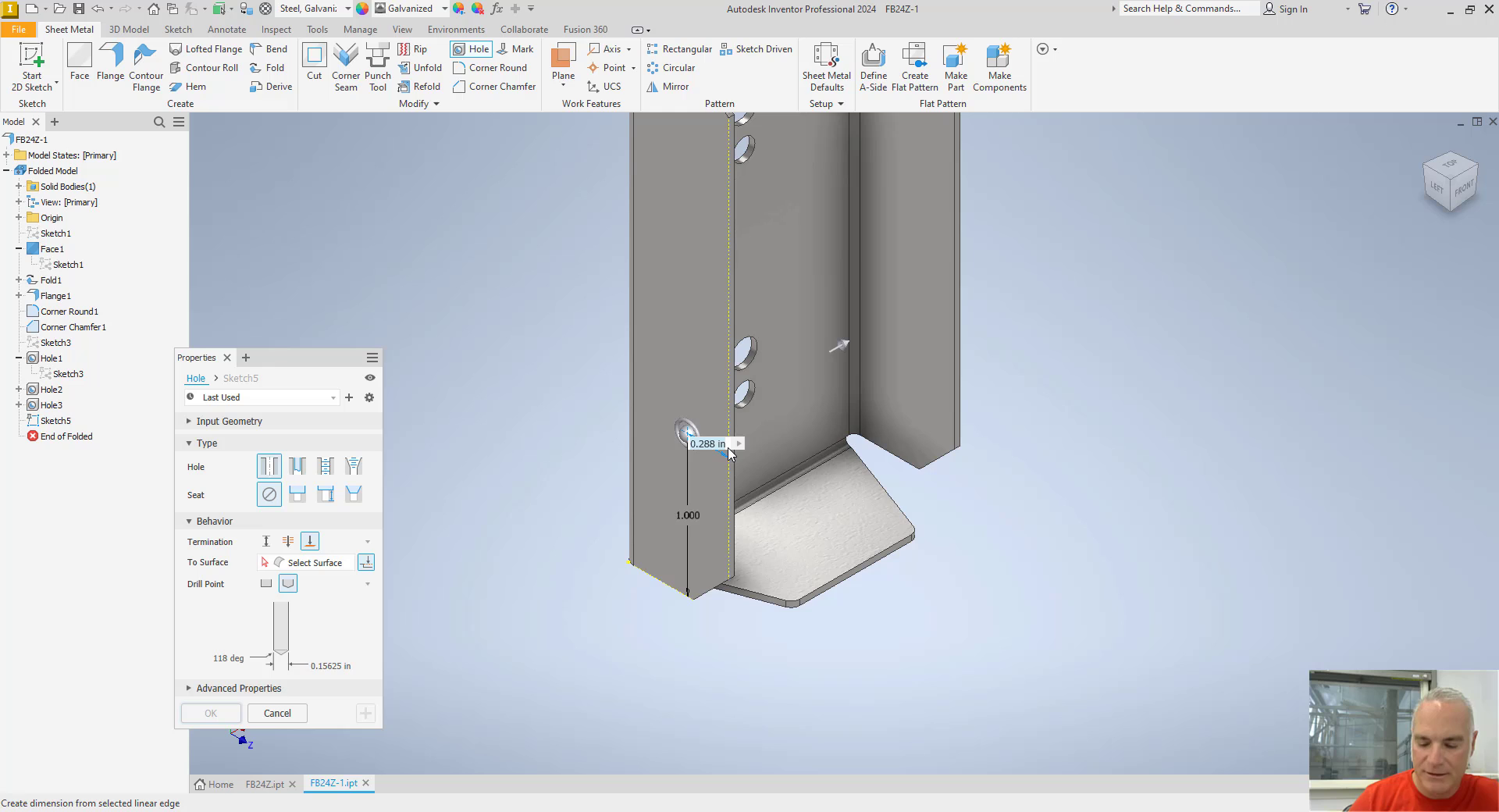
pyautogui.write('.25')
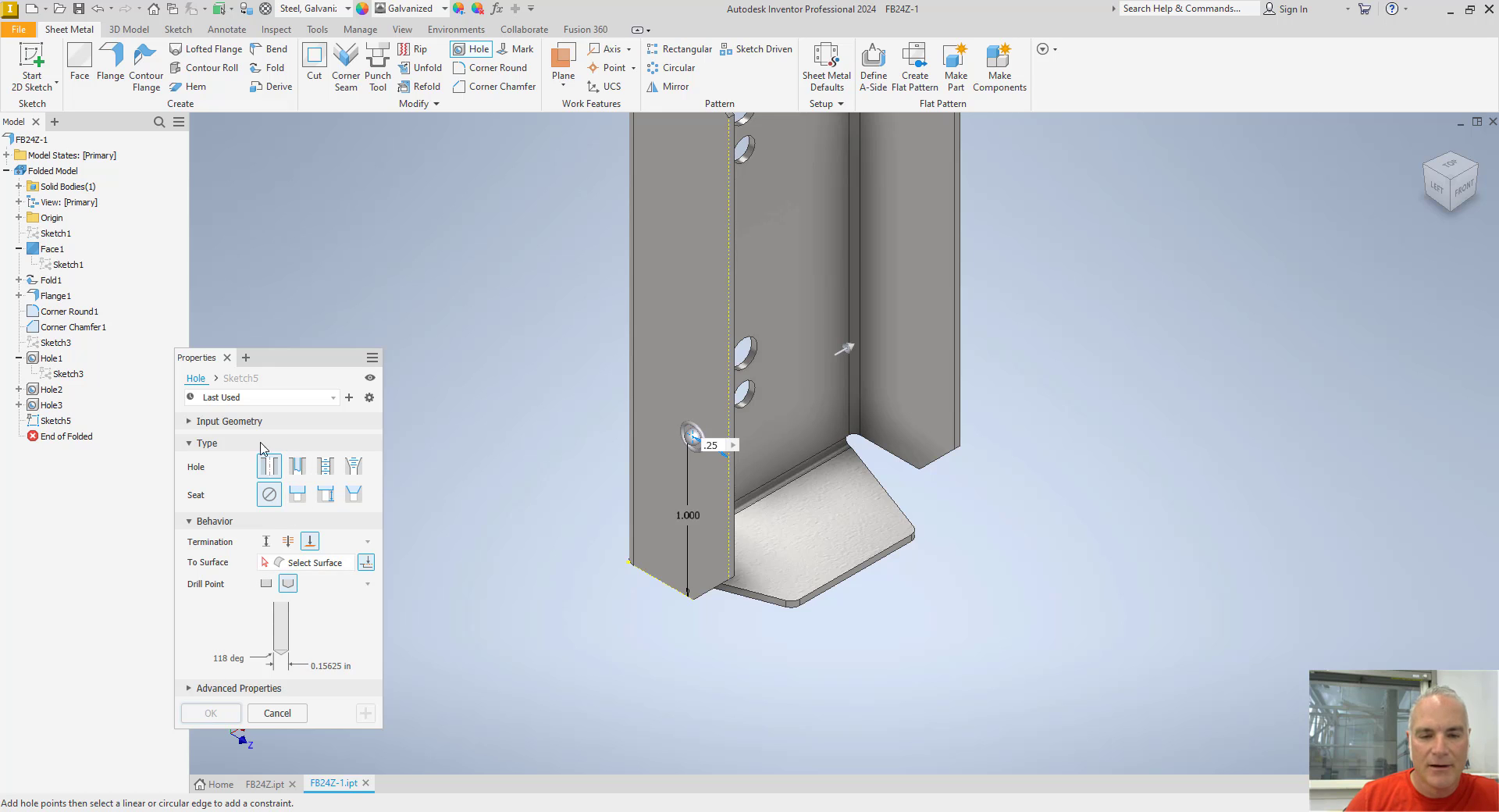
# Step: Set the hole's termination to the flange face as its end surface
pyautogui.click(288, 542)
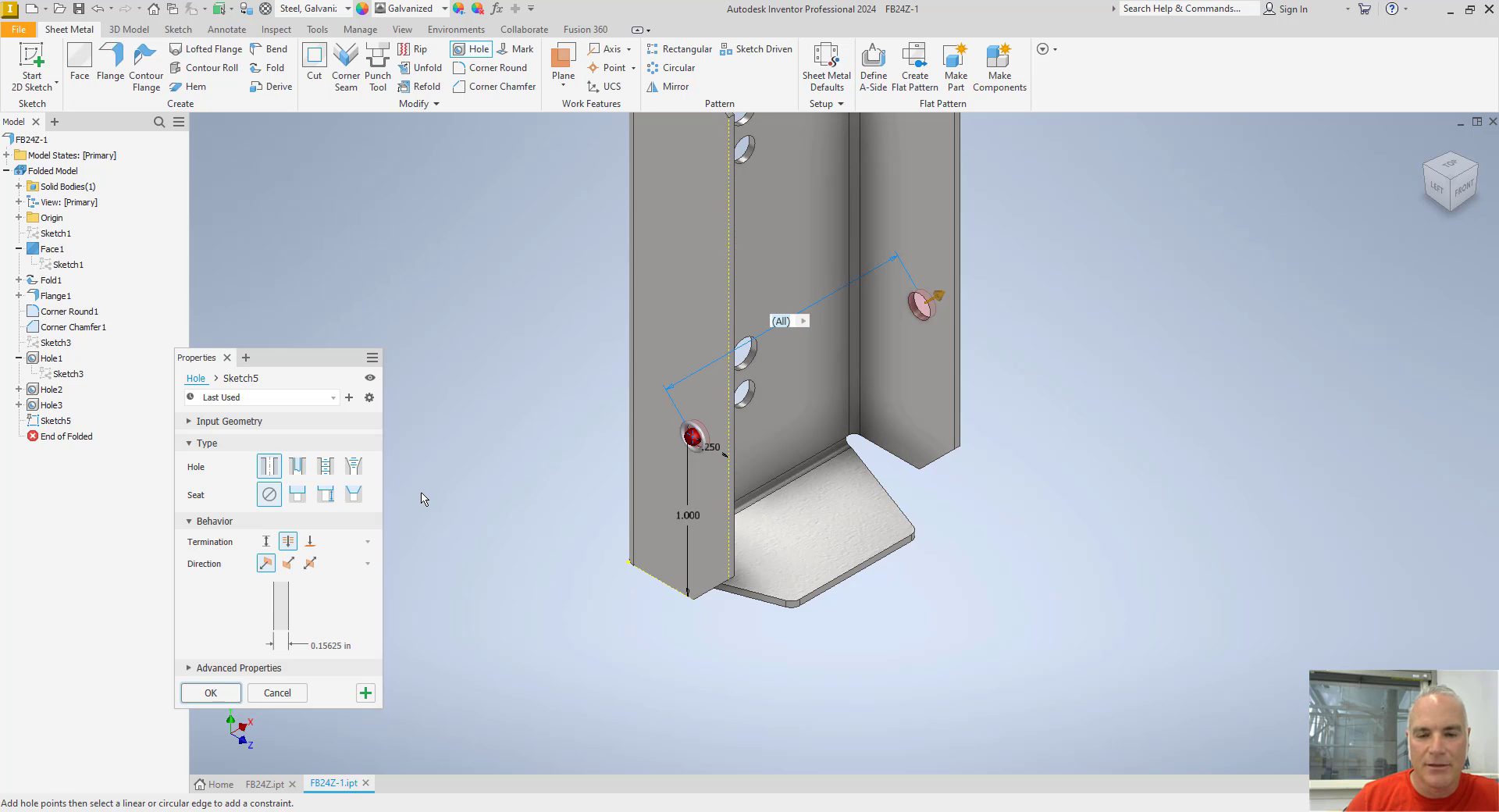
pyautogui.click(310, 541)
pyautogui.keyDown('shift'); pyautogui.moveTo(495, 542); pyautogui.dragTo(408, 542, button='middle'); pyautogui.keyUp('shift')
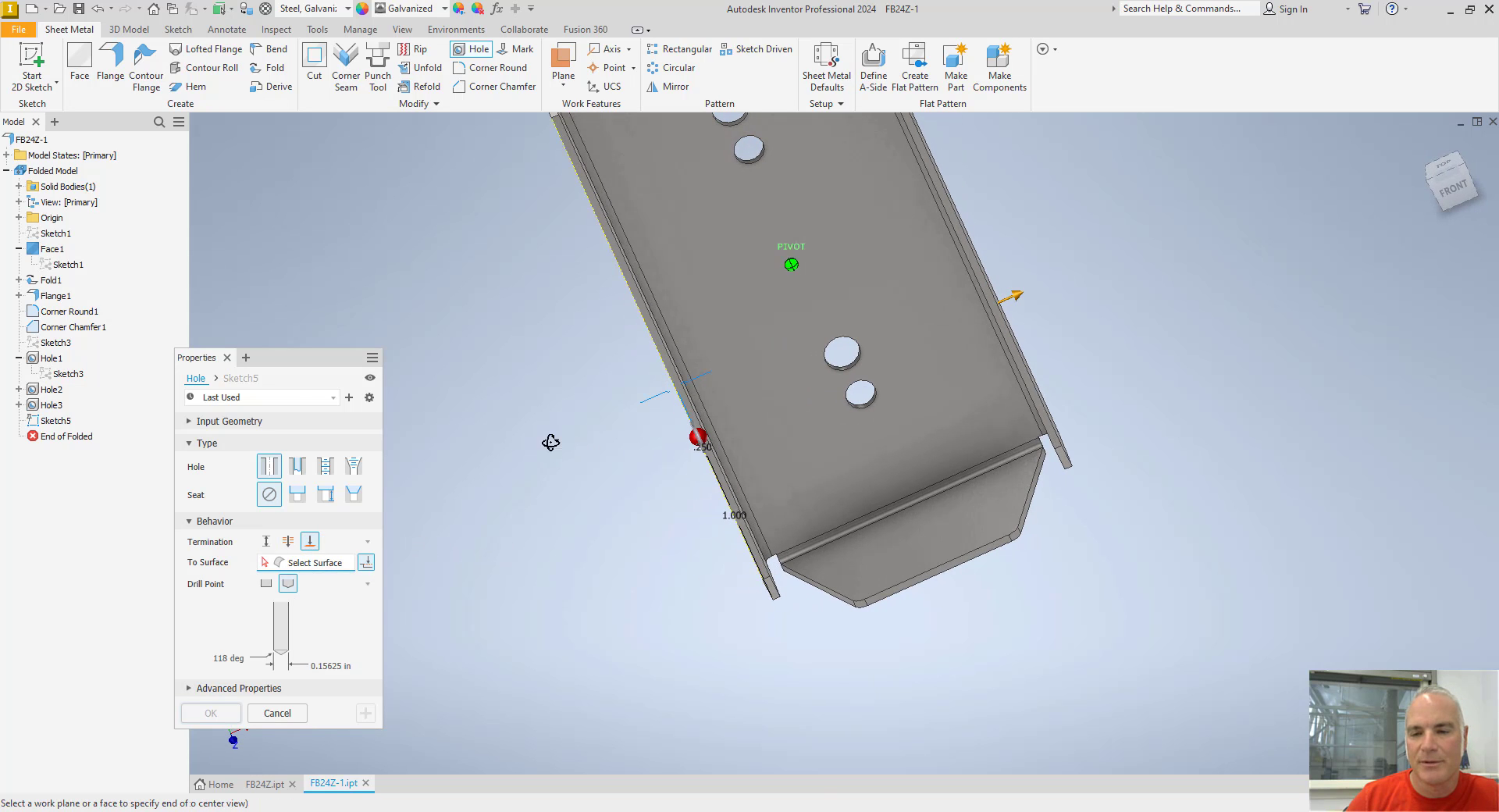
pyautogui.keyDown('shift'); pyautogui.moveTo(545, 438); pyautogui.dragTo(679, 363, button='middle'); pyautogui.keyUp('shift')
pyautogui.click(678, 363)
pyautogui.keyDown('shift'); pyautogui.moveTo(612, 461); pyautogui.dragTo(601, 536, button='middle'); pyautogui.keyUp('shift')
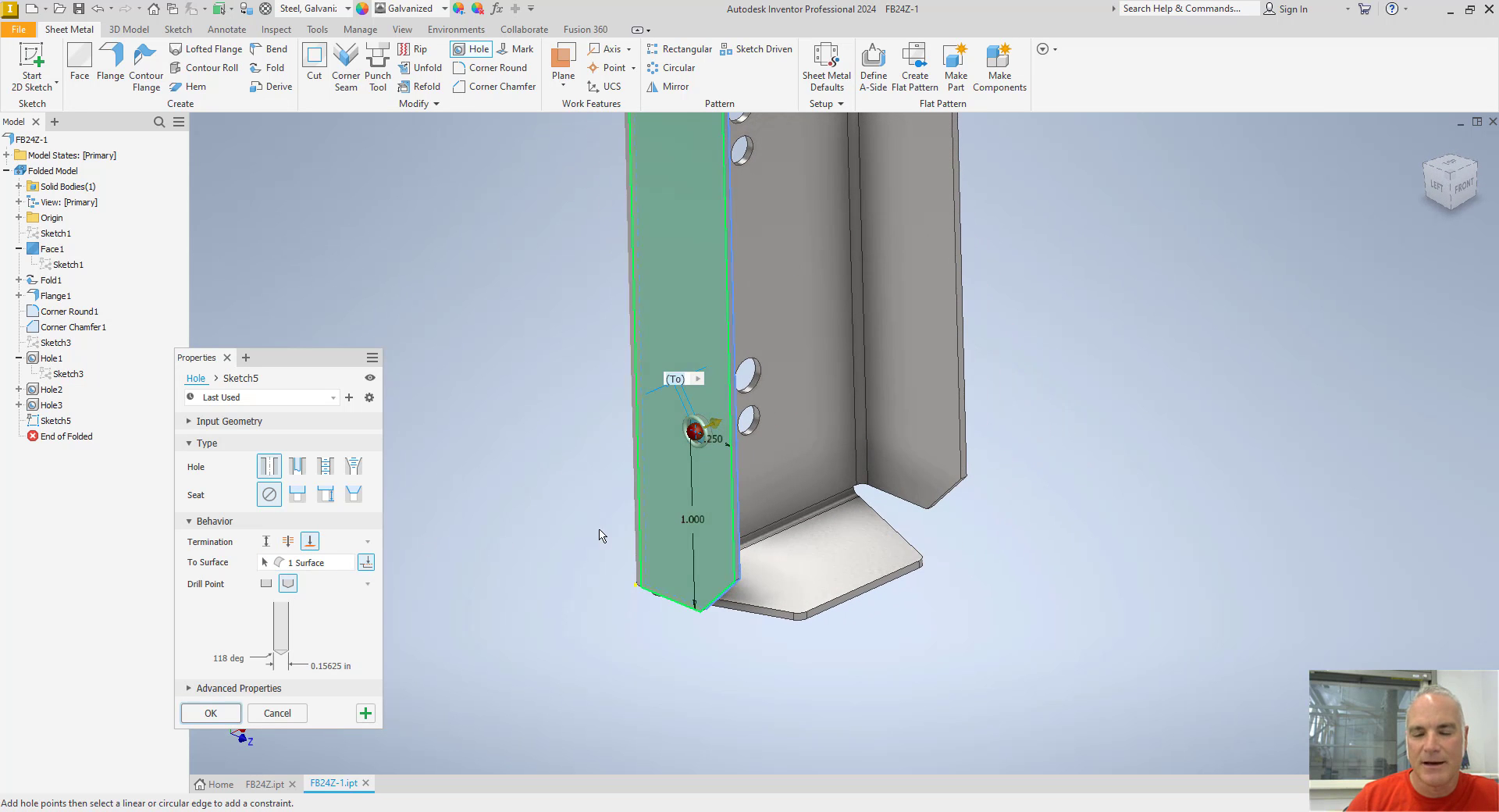
# Step: Create Hole4 in the side flange and orbit to view the bottom tab
pyautogui.click(211, 713)
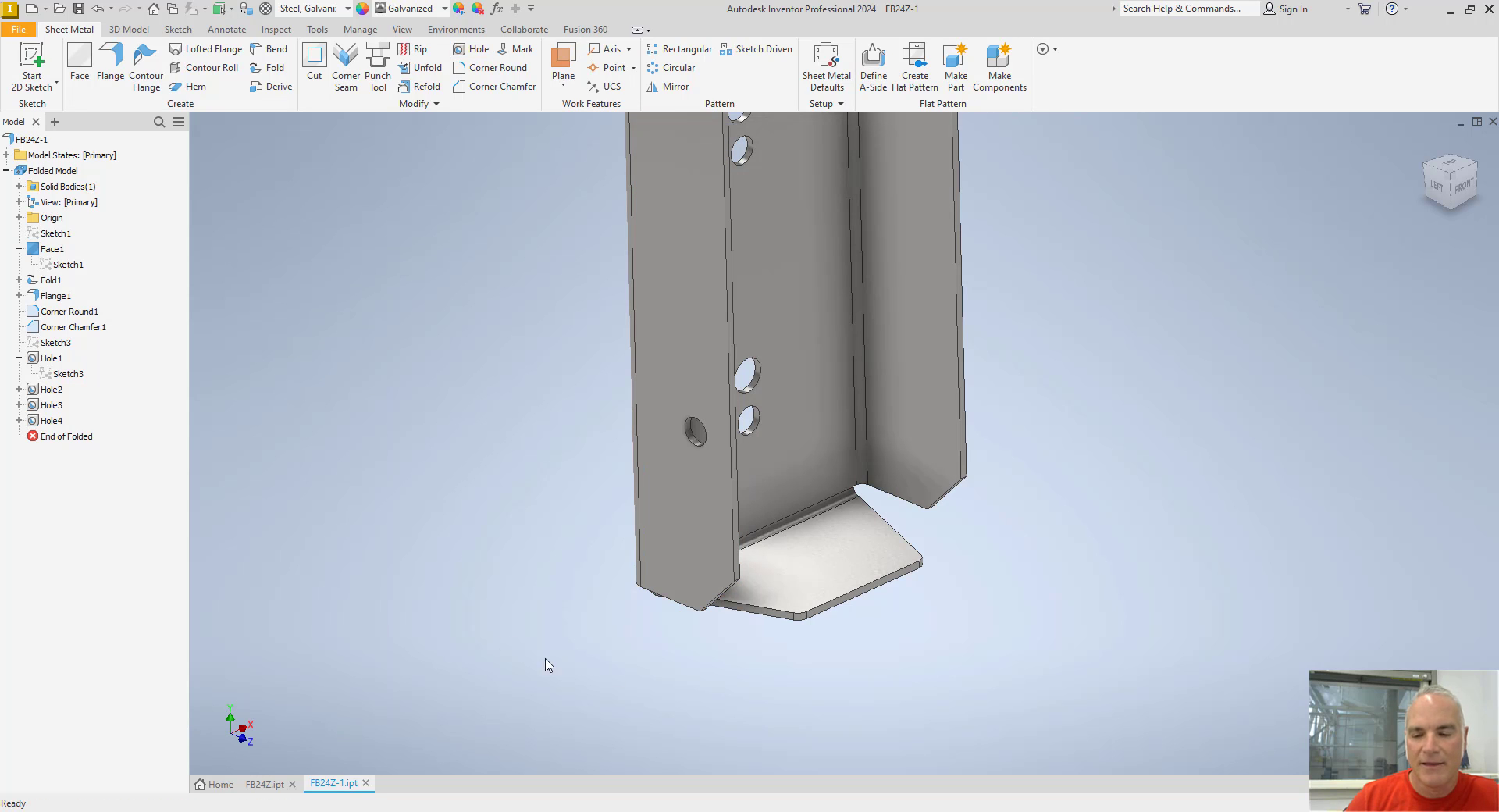
pyautogui.keyDown('shift'); pyautogui.moveTo(911, 649); pyautogui.dragTo(879, 504, button='middle'); pyautogui.keyUp('shift')
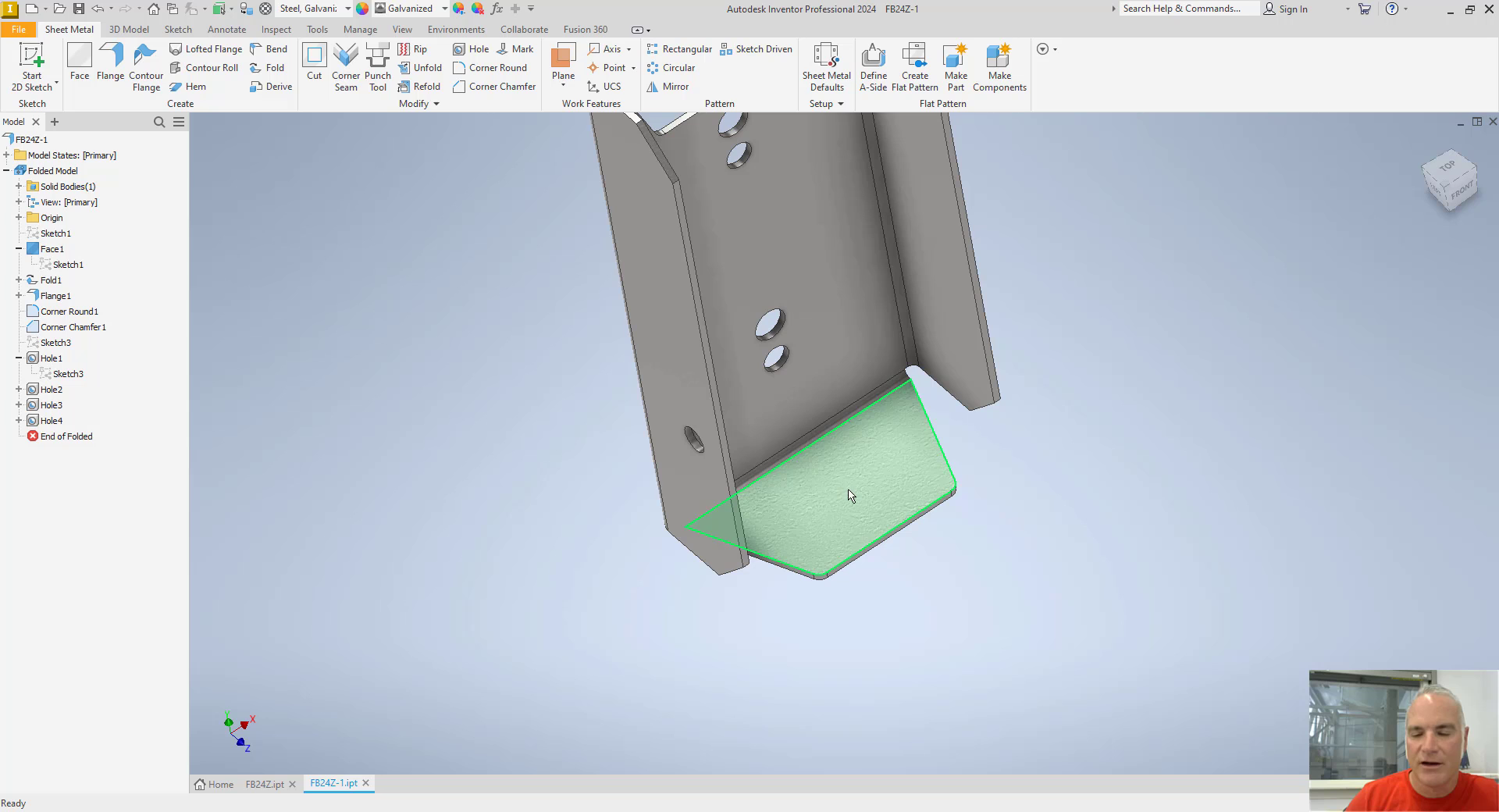
pyautogui.rightClick(931, 621)
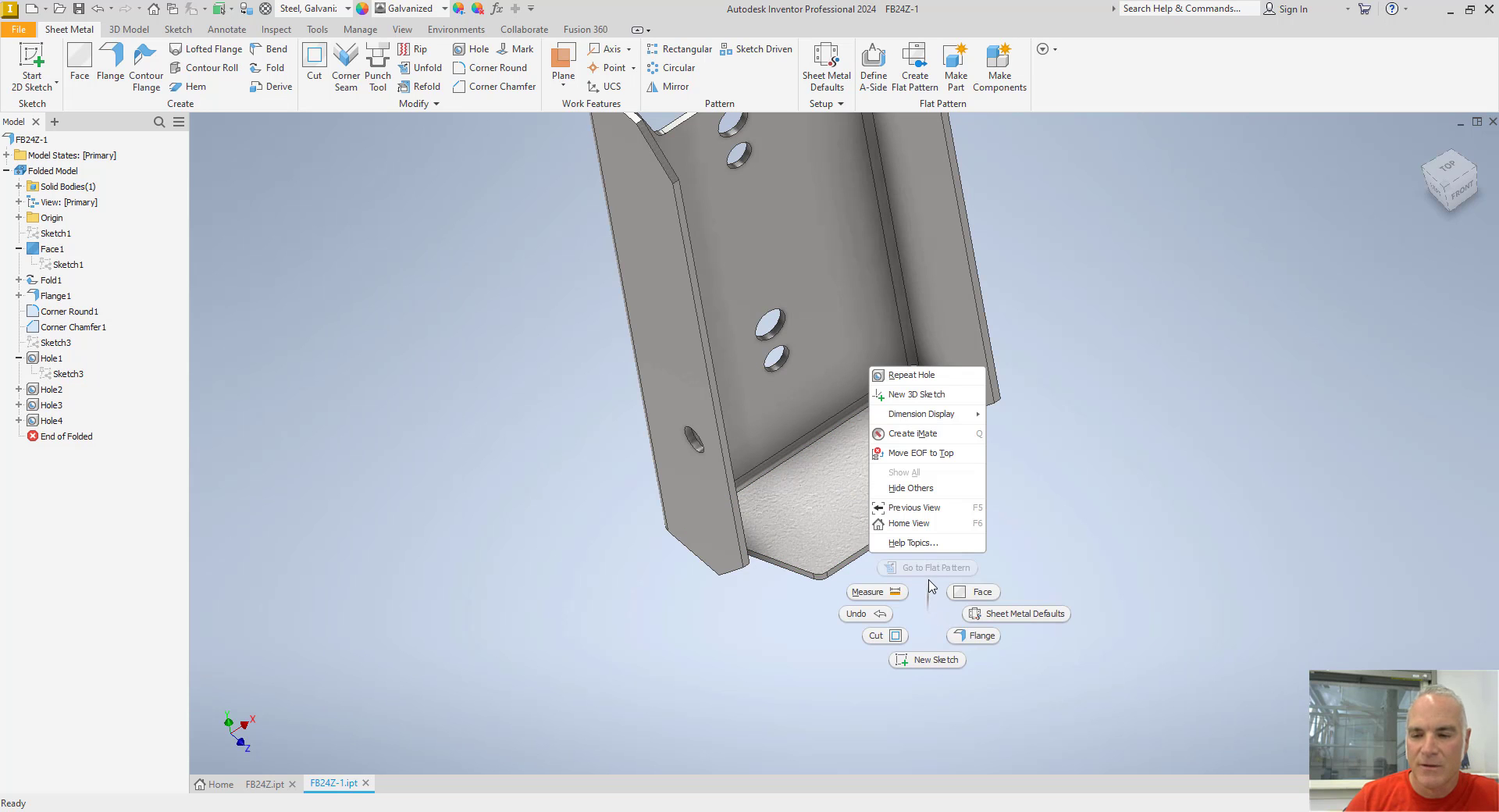
pyautogui.click(938, 660)
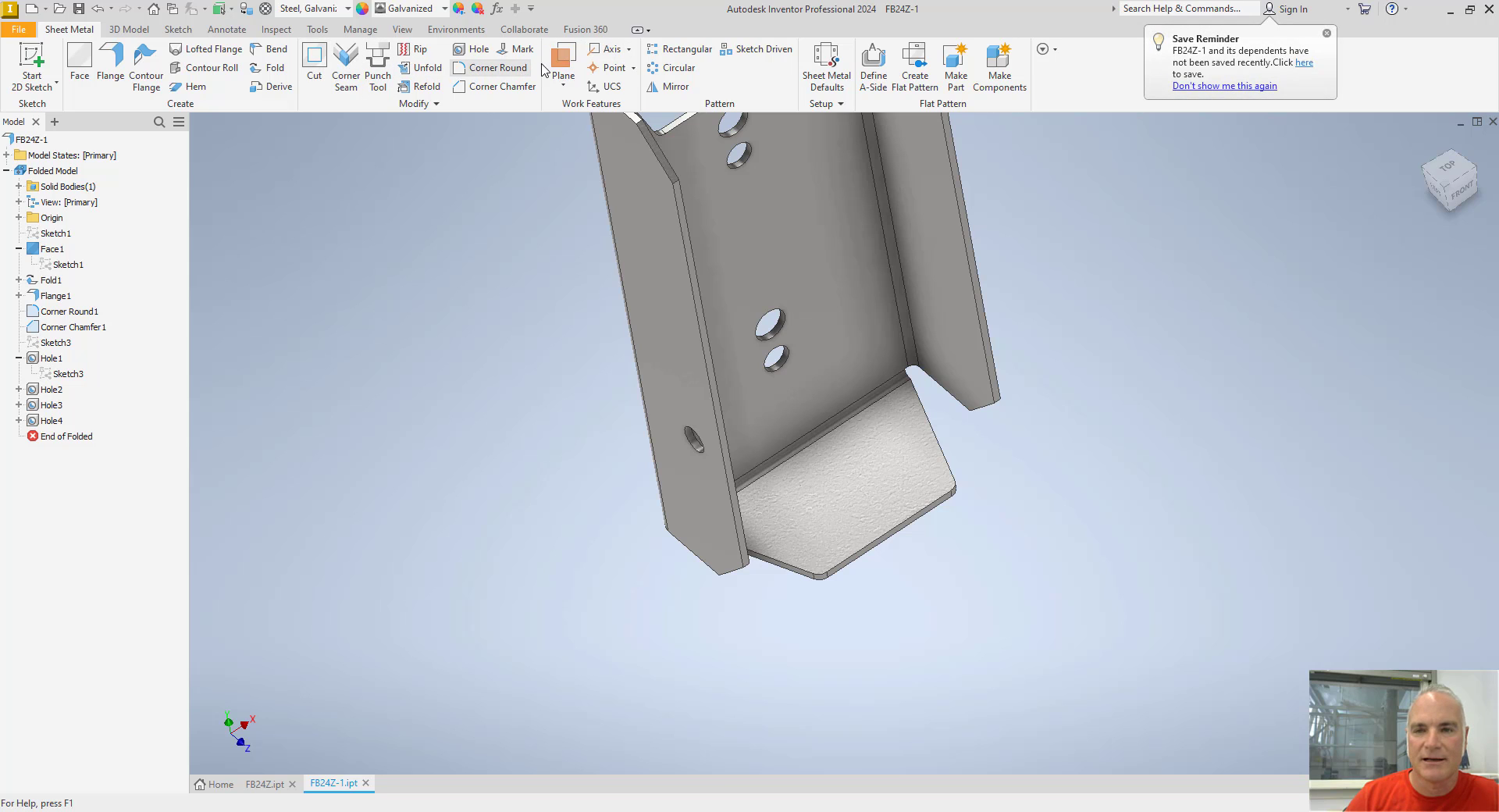
# Step: Cancel a hole attempt on the bottom tab and start a new sketch instead
pyautogui.click(473, 51)
pyautogui.click(850, 504)
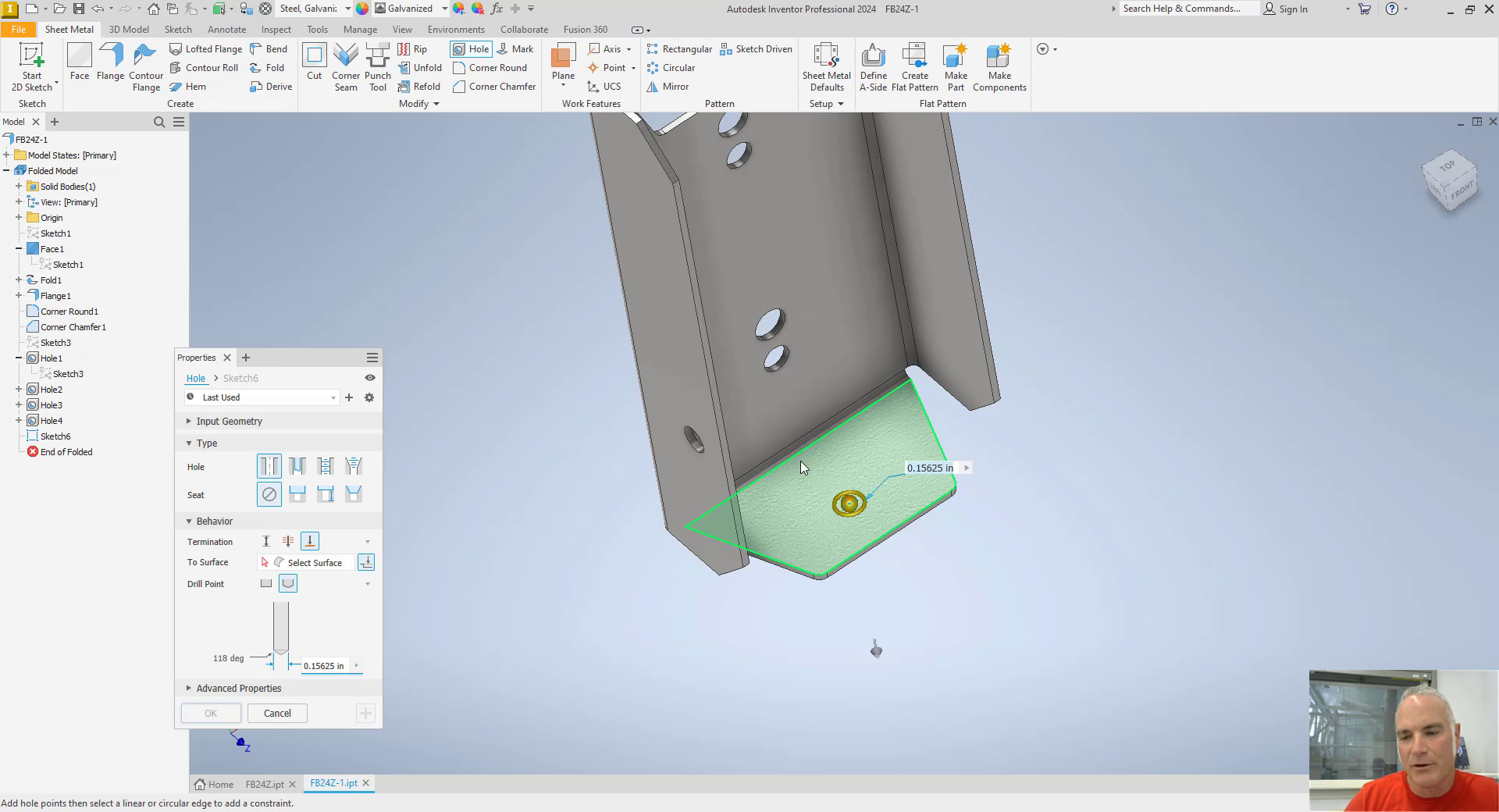
pyautogui.press('Escape')
pyautogui.rightClick(921, 555)
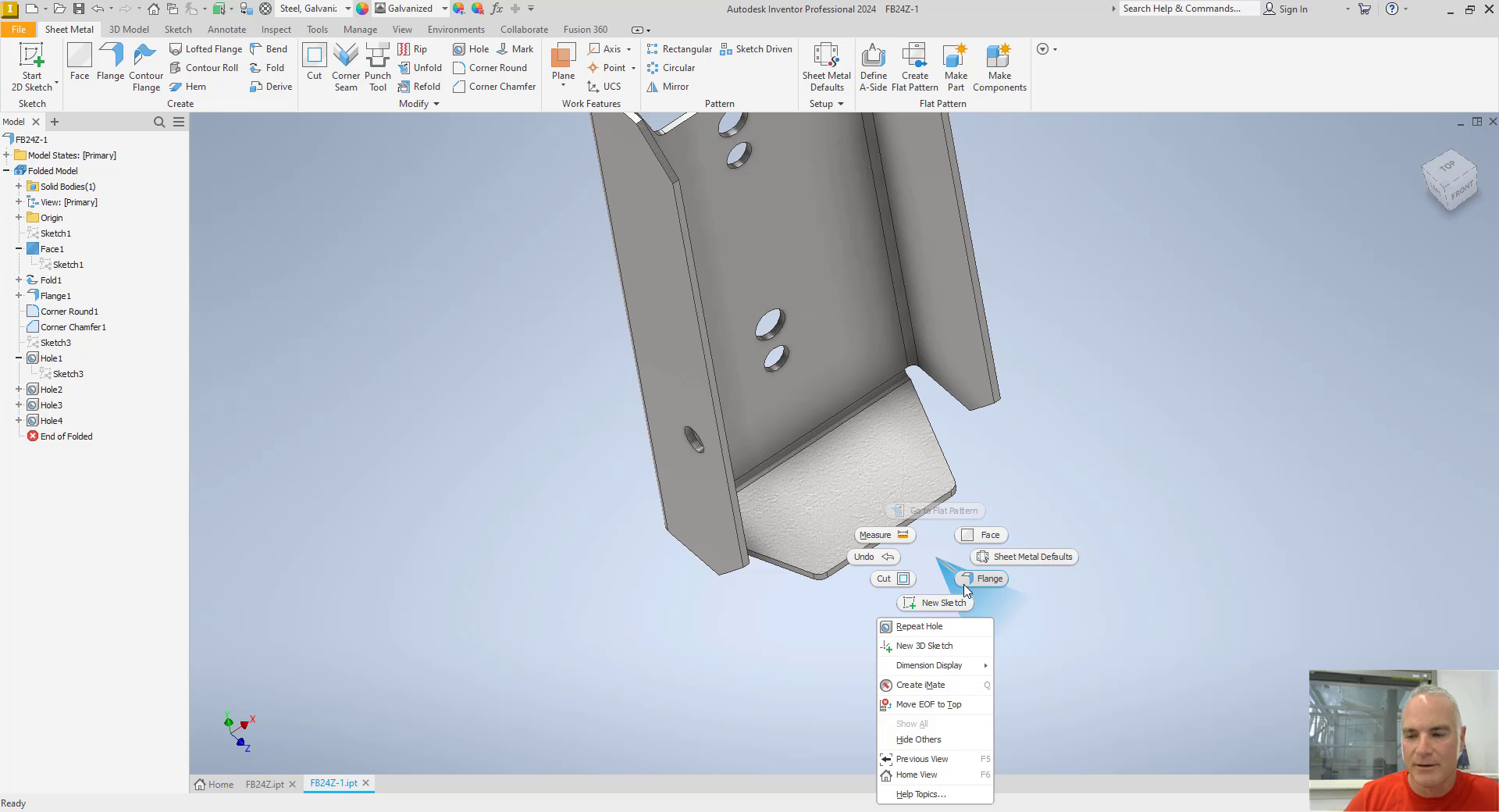
pyautogui.click(927, 603)
# Step: On the sliced bottom tab face, place a point vertically aligned with the top-edge midpoint
pyautogui.click(842, 487)
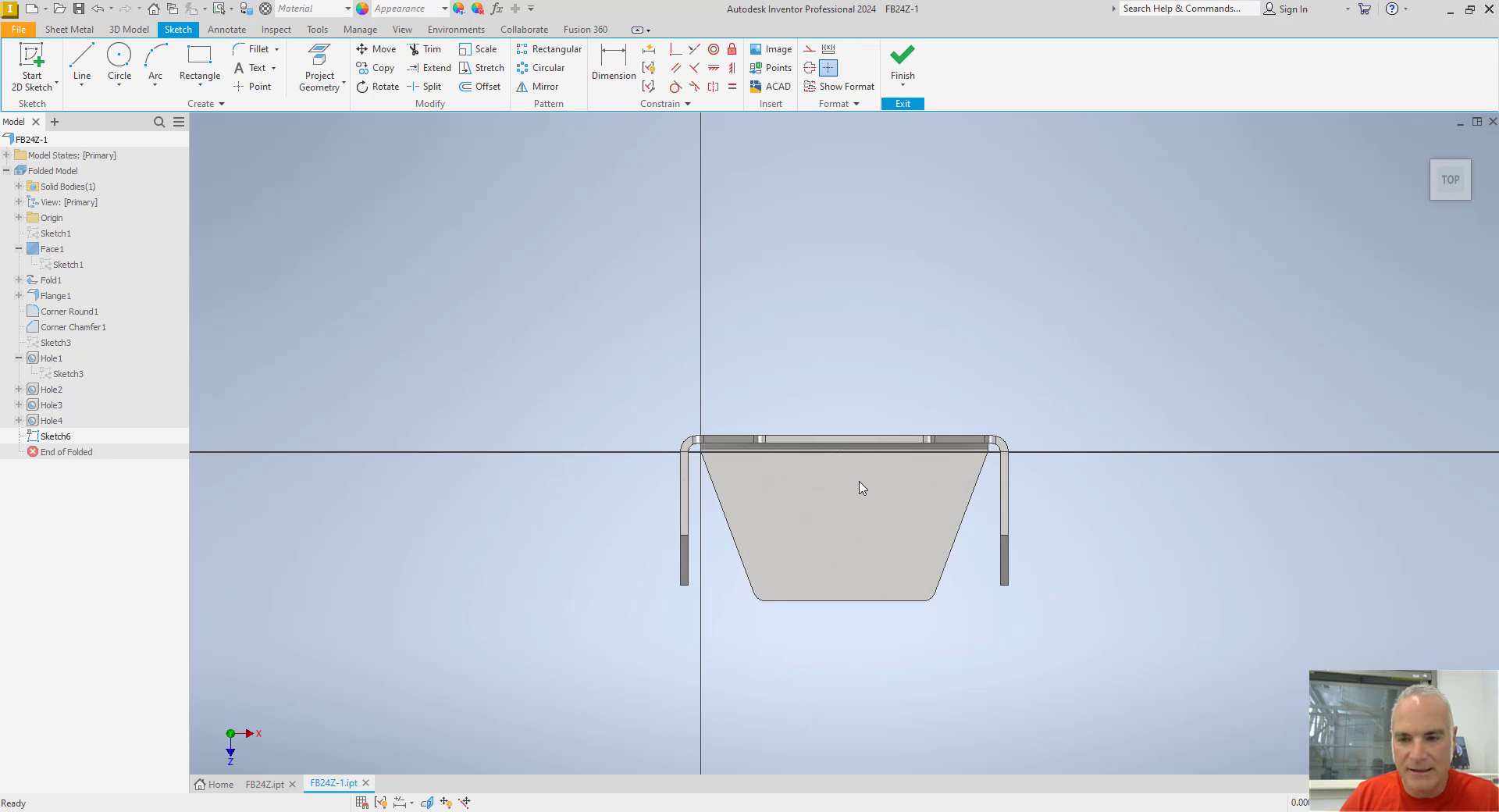
pyautogui.press('F7')
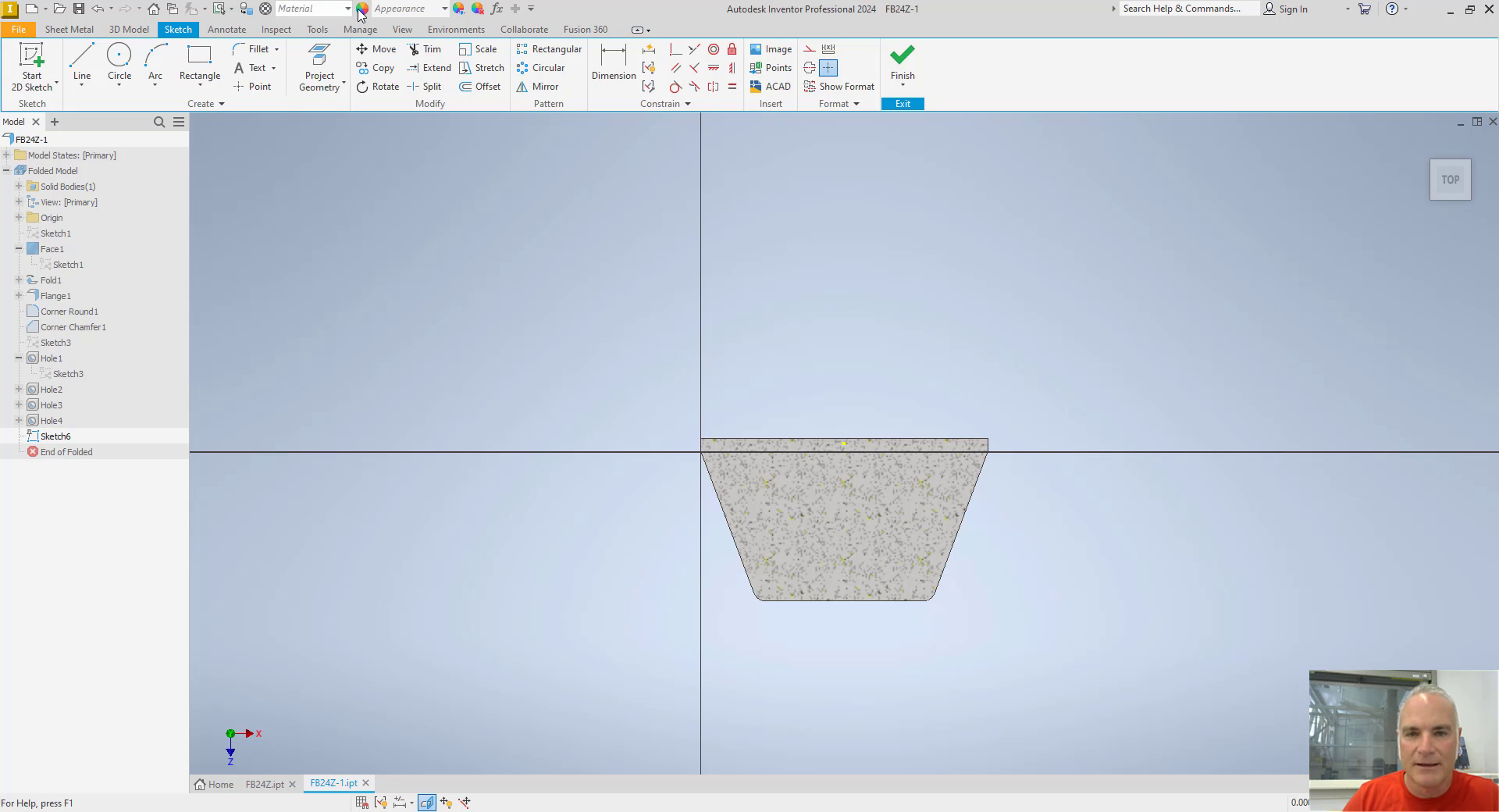
pyautogui.click(258, 86)
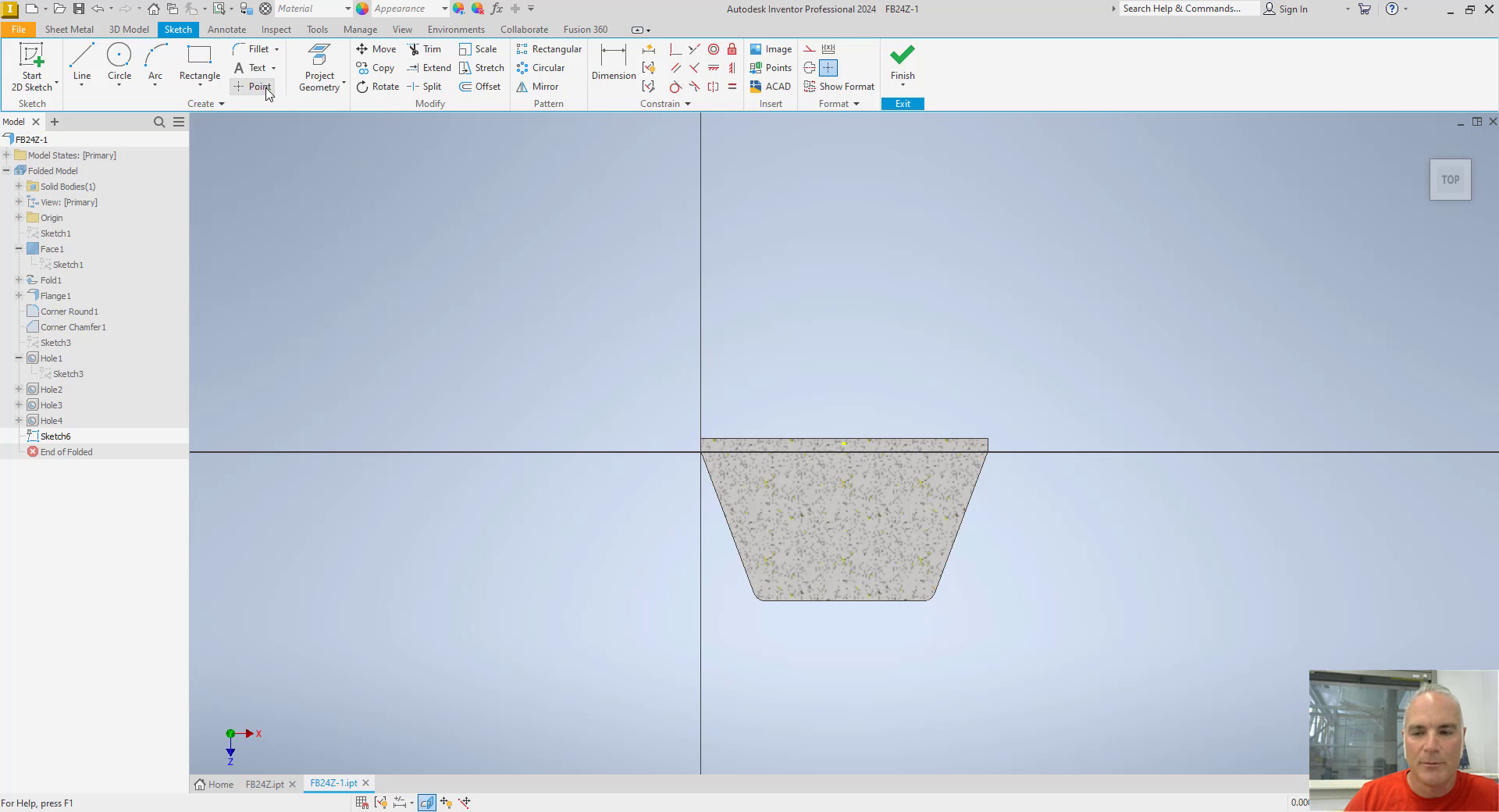
pyautogui.click(846, 553)
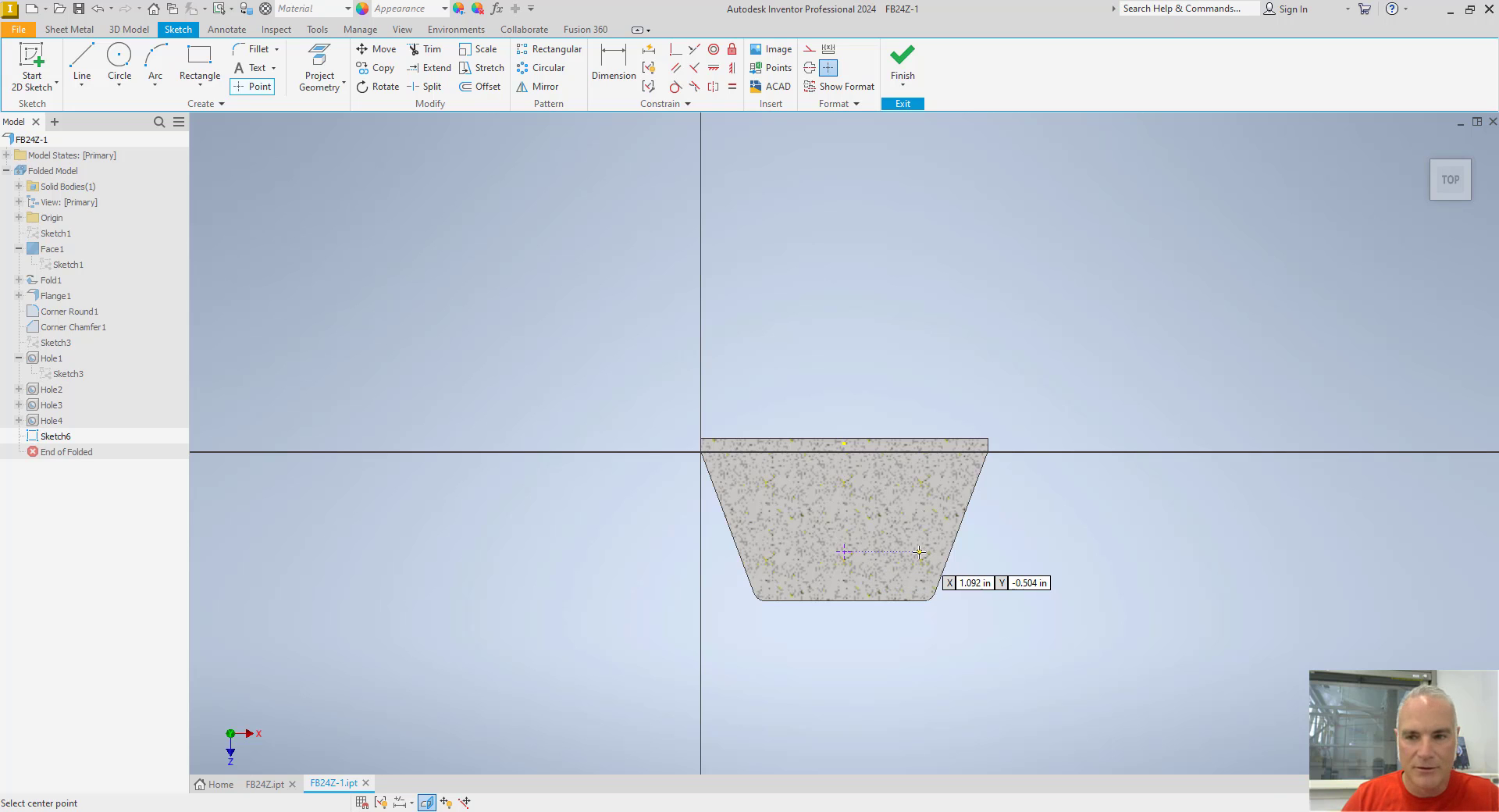
pyautogui.click(732, 68)
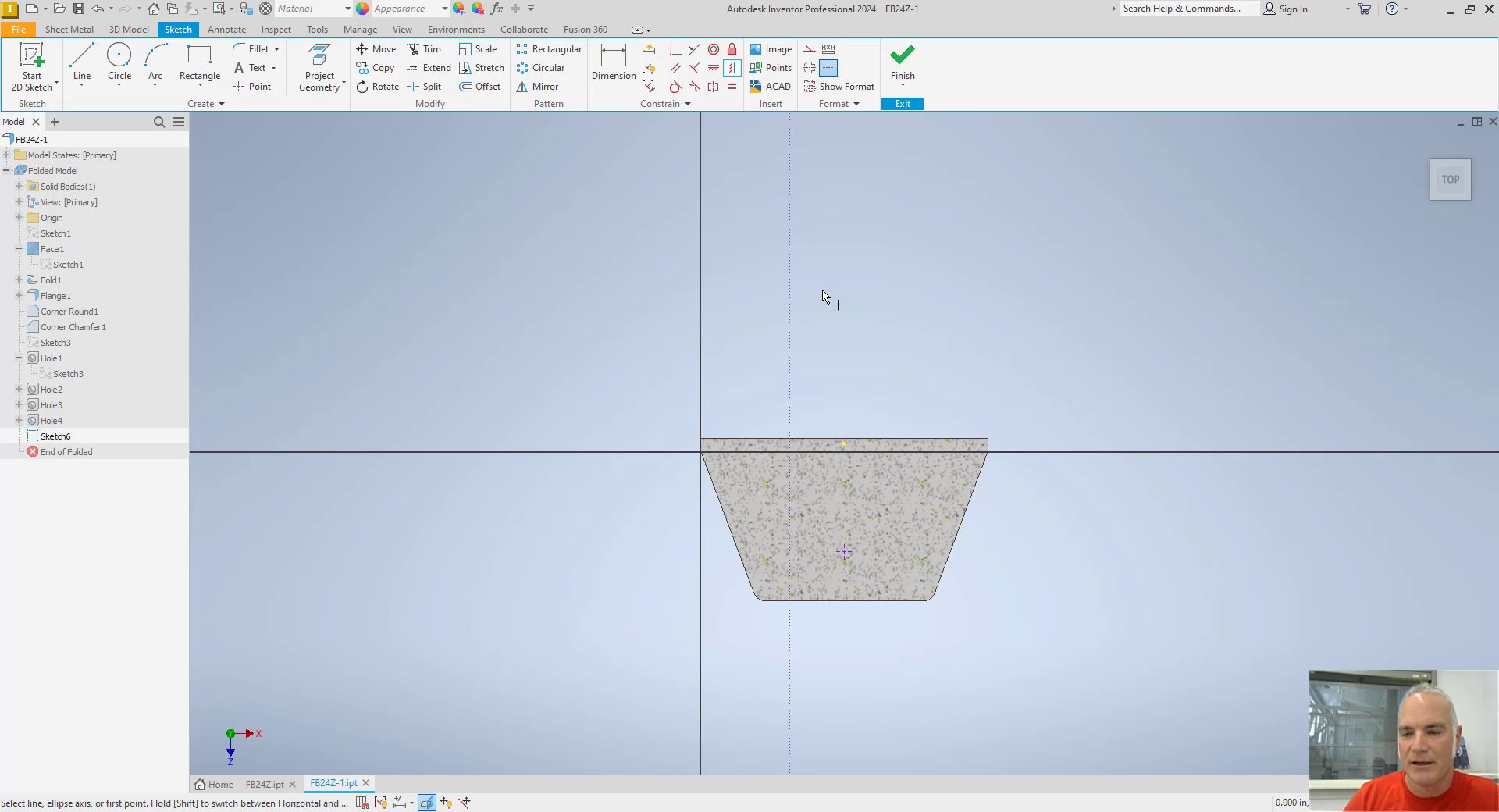
pyautogui.click(846, 445)
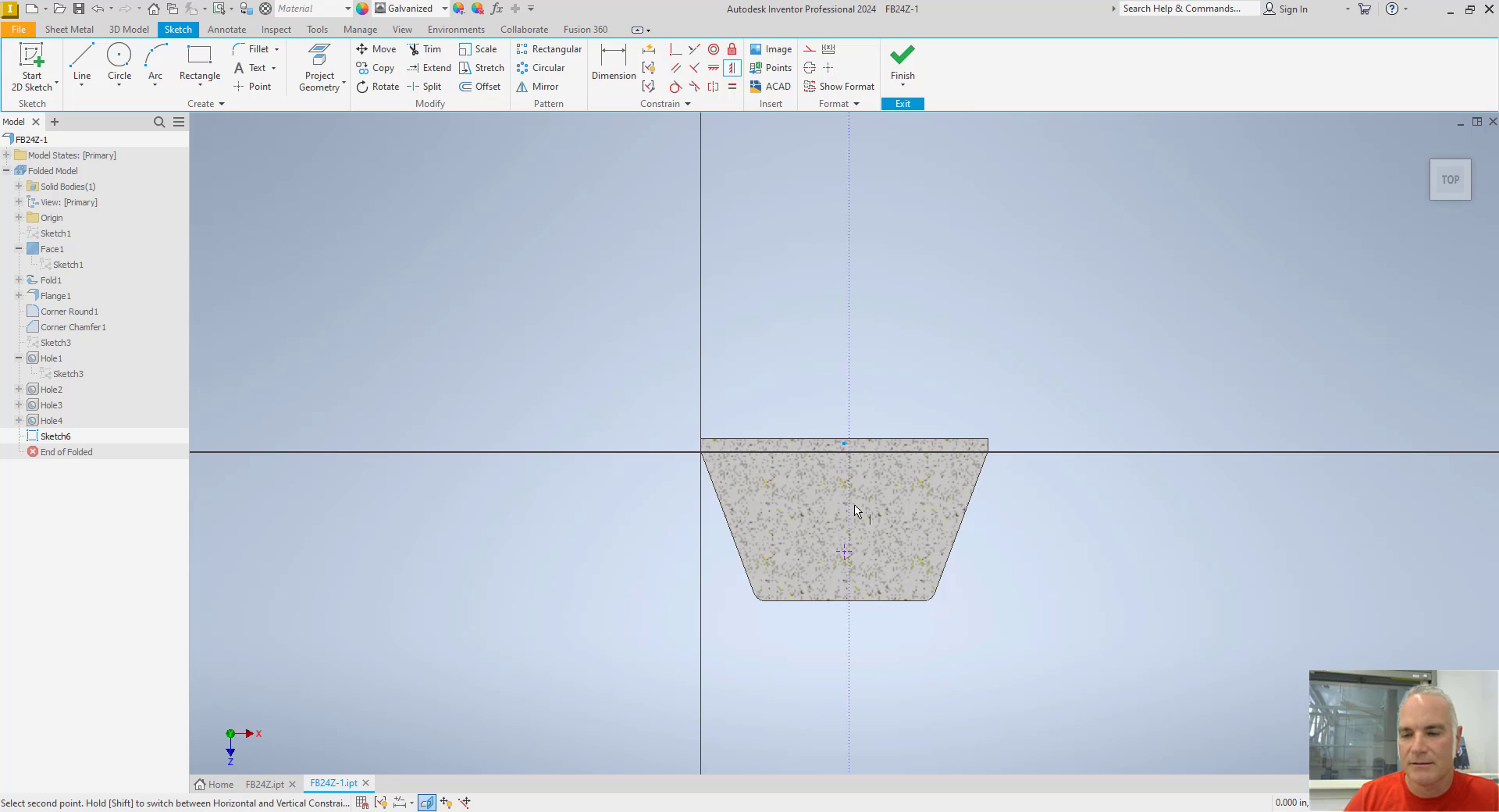
pyautogui.click(850, 553)
# Step: Dimension the point 0.250 from the tab's bottom edge and finish the sketch
pyautogui.press('Escape')
pyautogui.press('d')
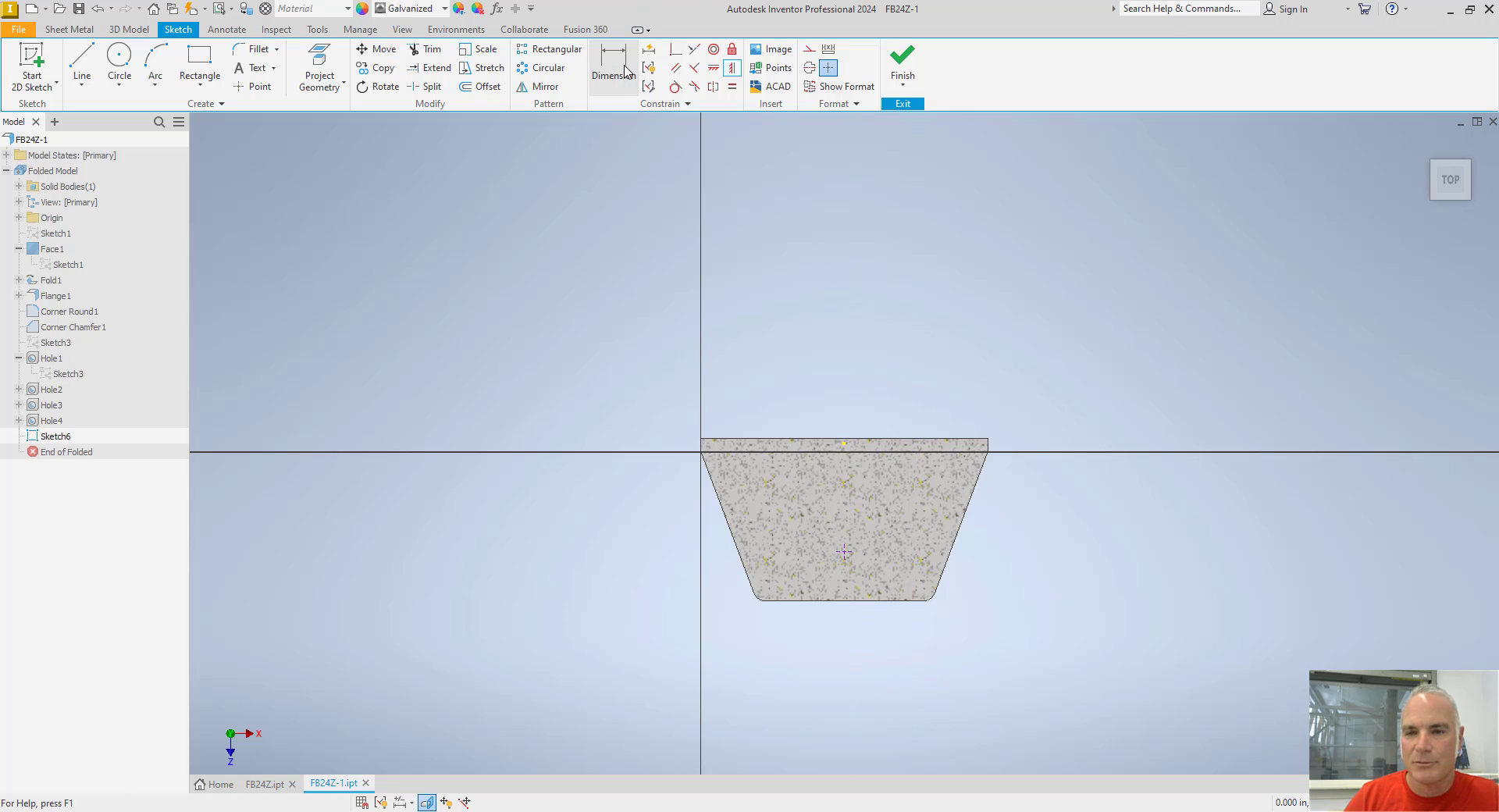
pyautogui.click(834, 602)
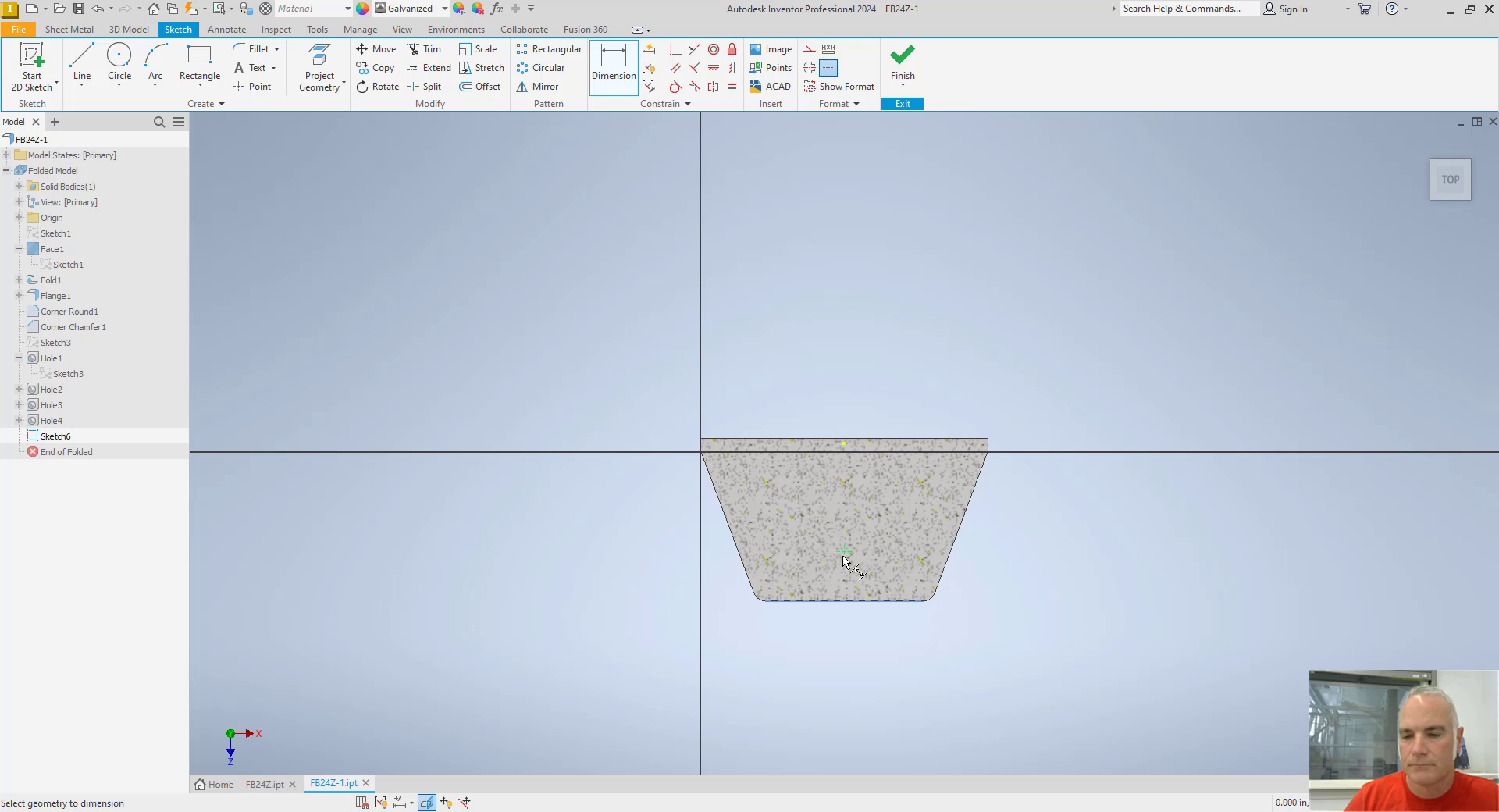
pyautogui.click(845, 553)
pyautogui.click(820, 576)
pyautogui.write('.')
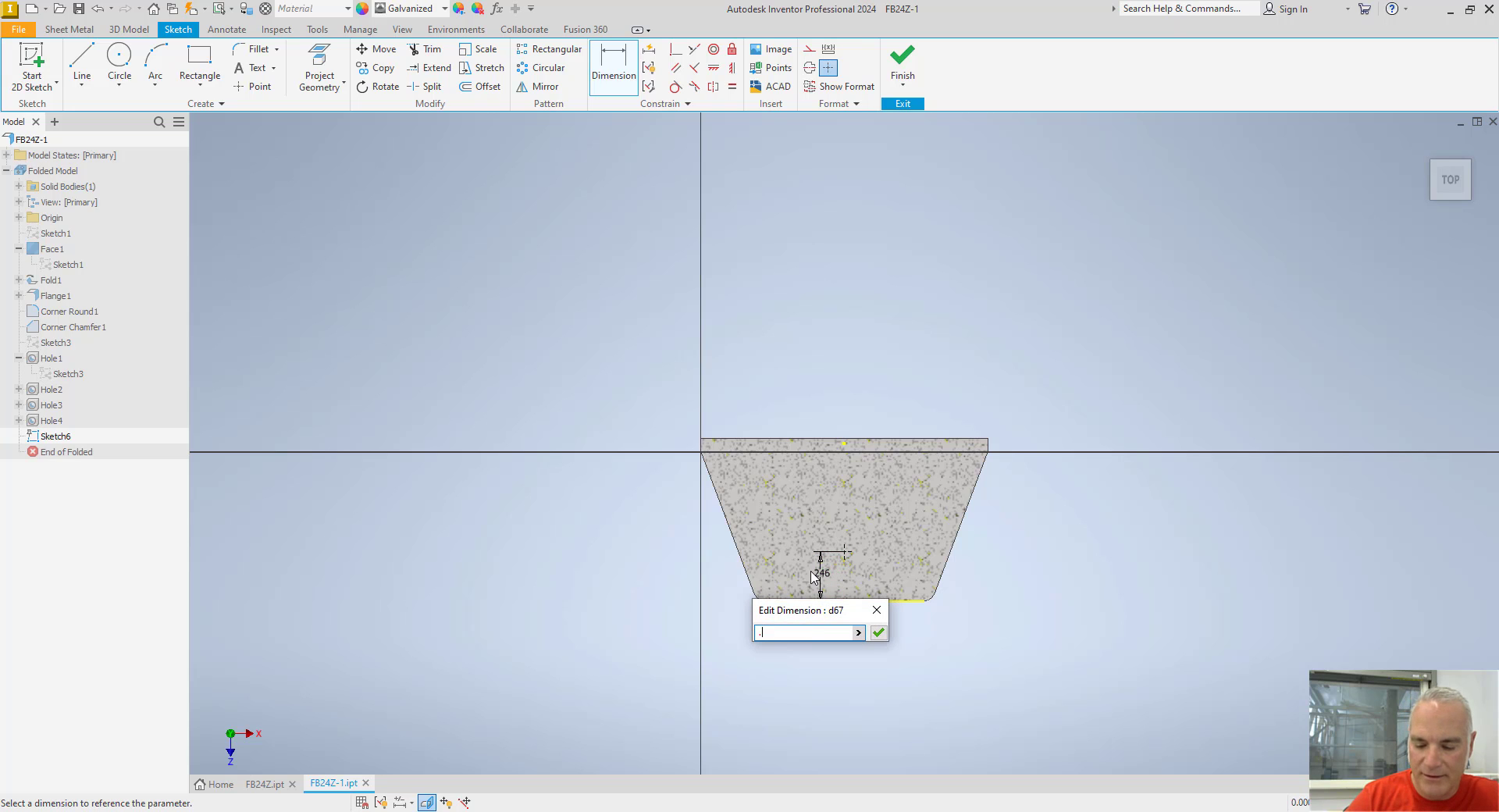
pyautogui.write('25')
pyautogui.press('Return')
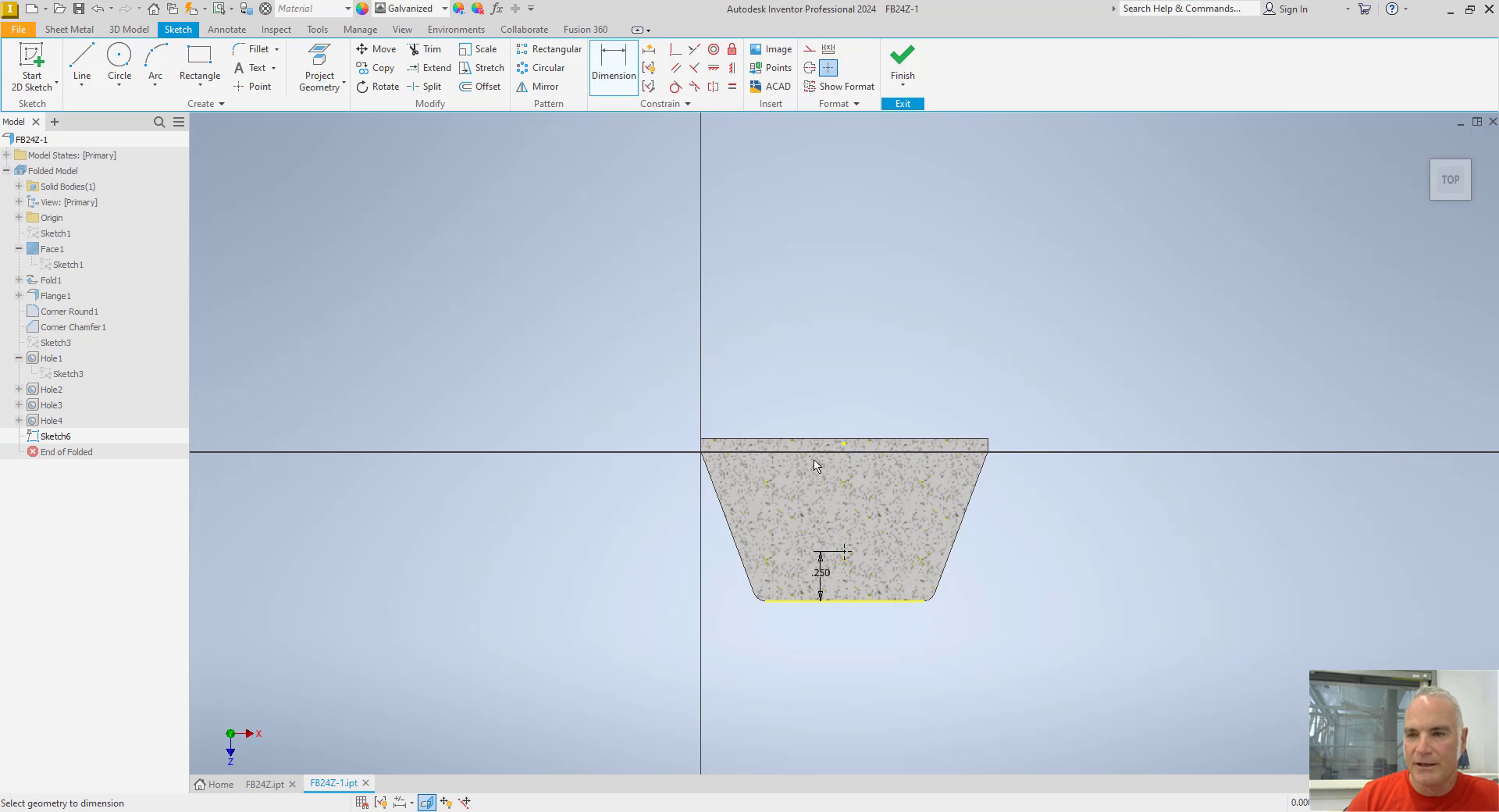
pyautogui.click(903, 63)
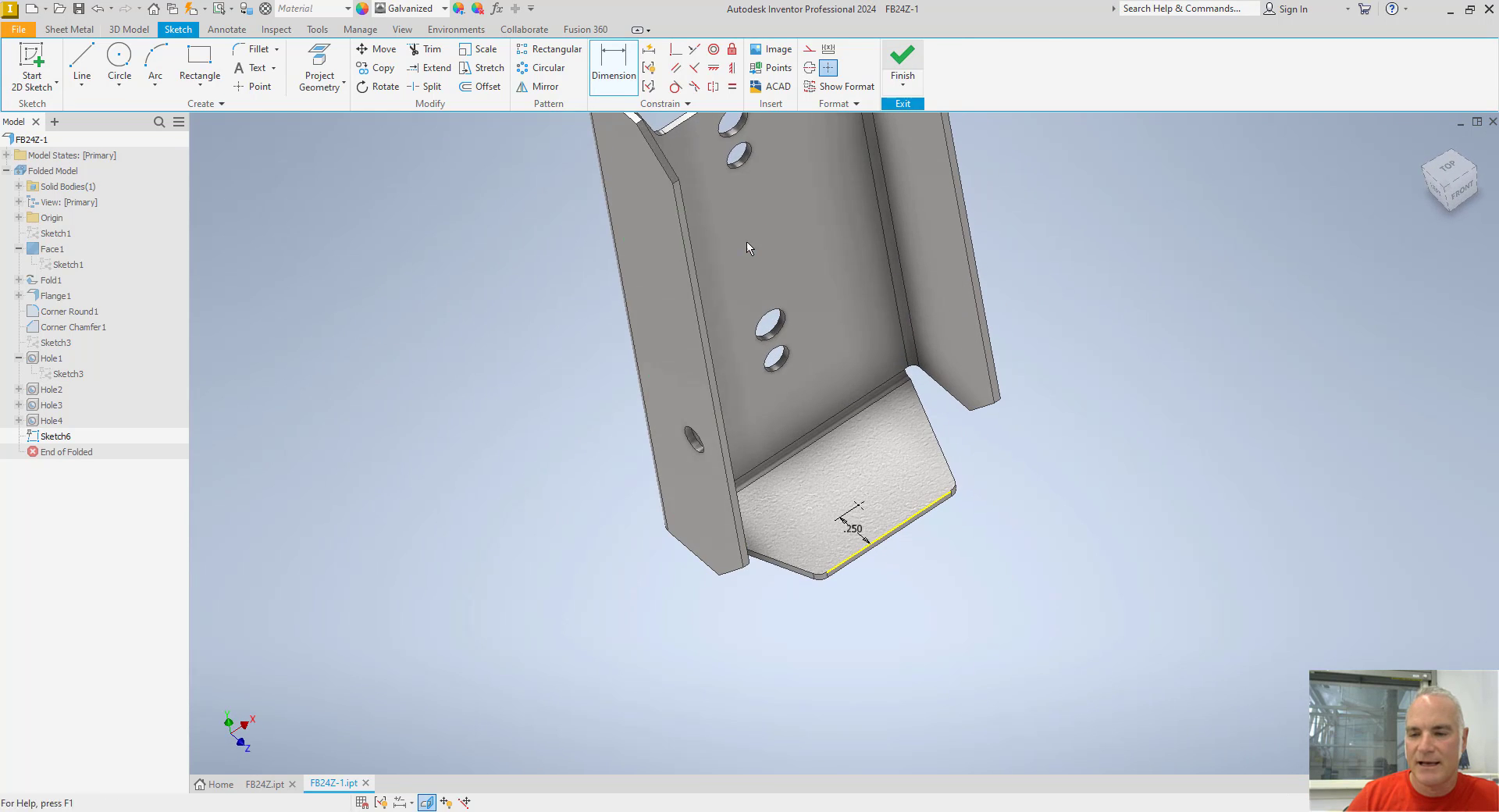
# Step: Cut Hole5 at the sketched point, ending at the tab's underside, then return to the home view
pyautogui.click(473, 49)
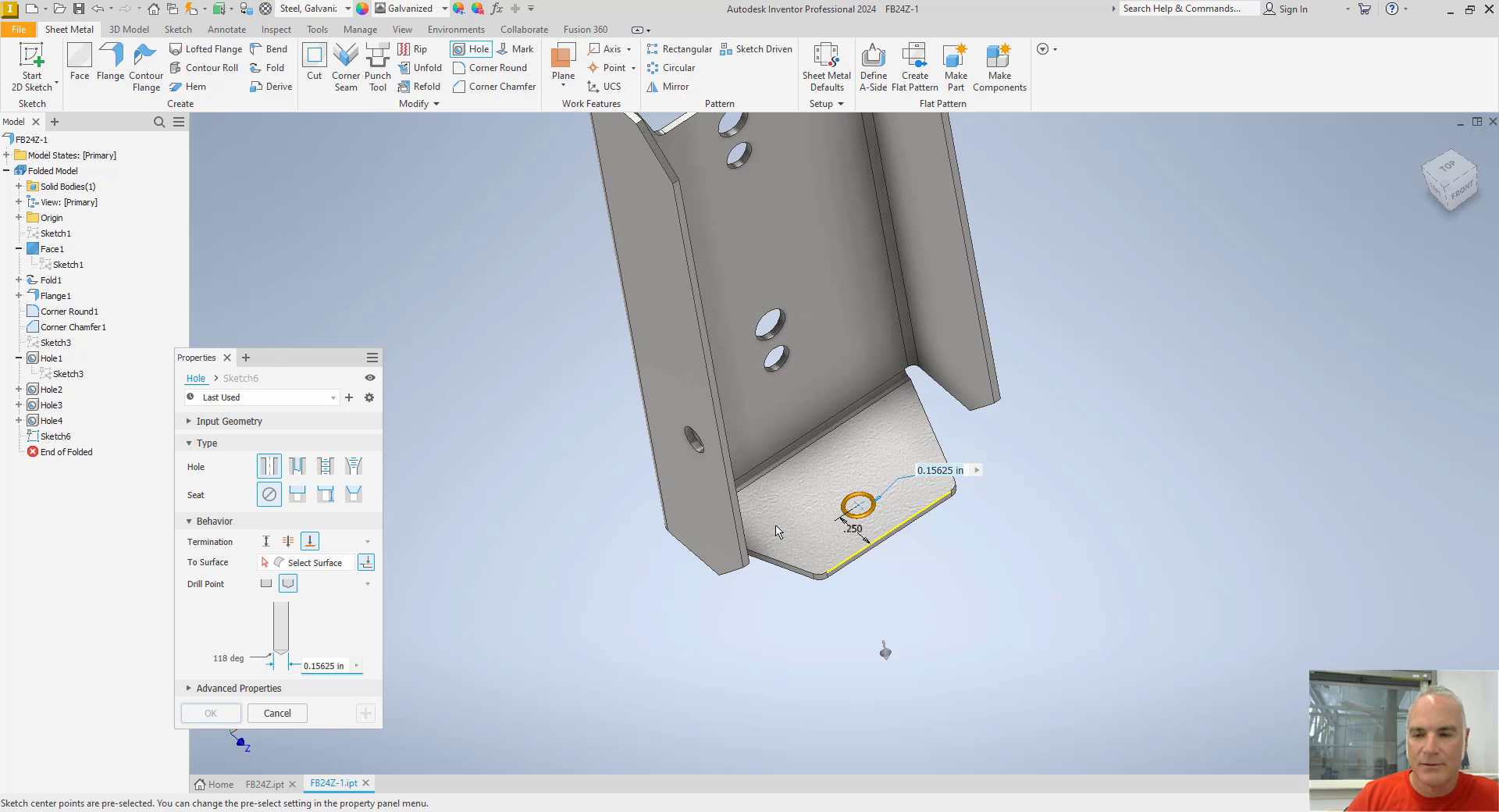
pyautogui.click(858, 505)
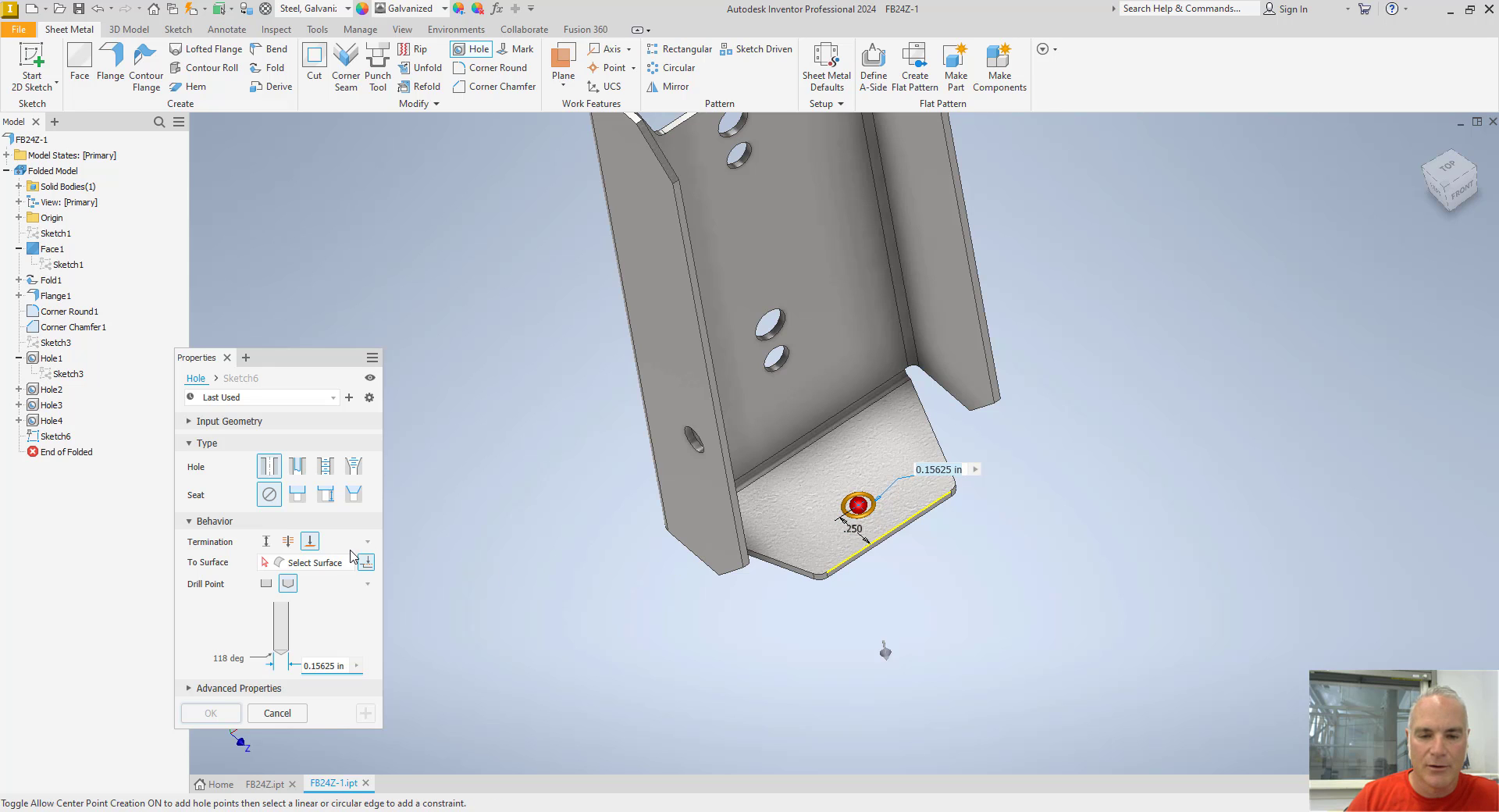
pyautogui.click(288, 541)
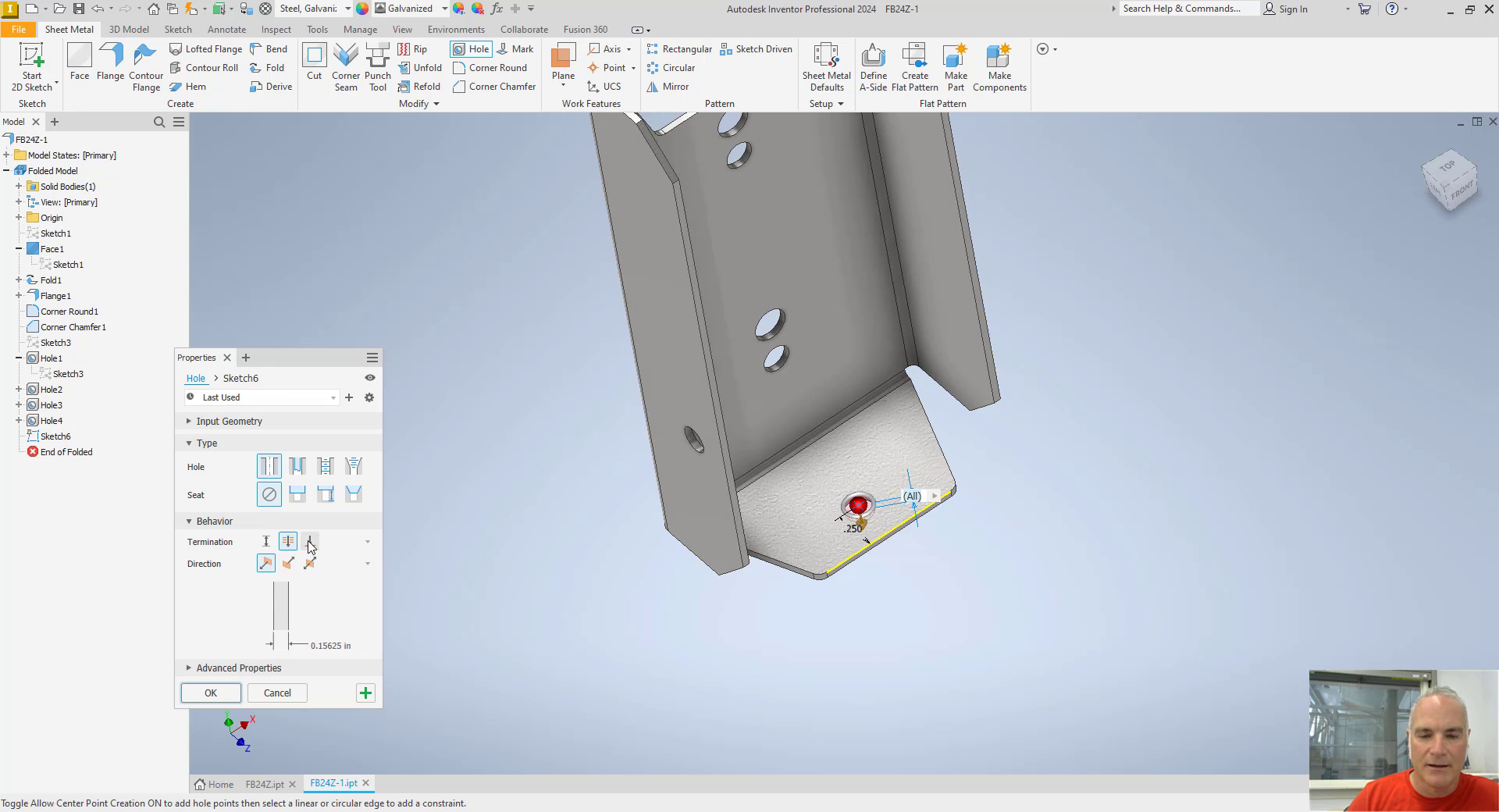
pyautogui.click(310, 541)
pyautogui.keyDown('shift'); pyautogui.moveTo(761, 677); pyautogui.dragTo(773, 562, button='middle'); pyautogui.keyUp('shift')
pyautogui.click(762, 568)
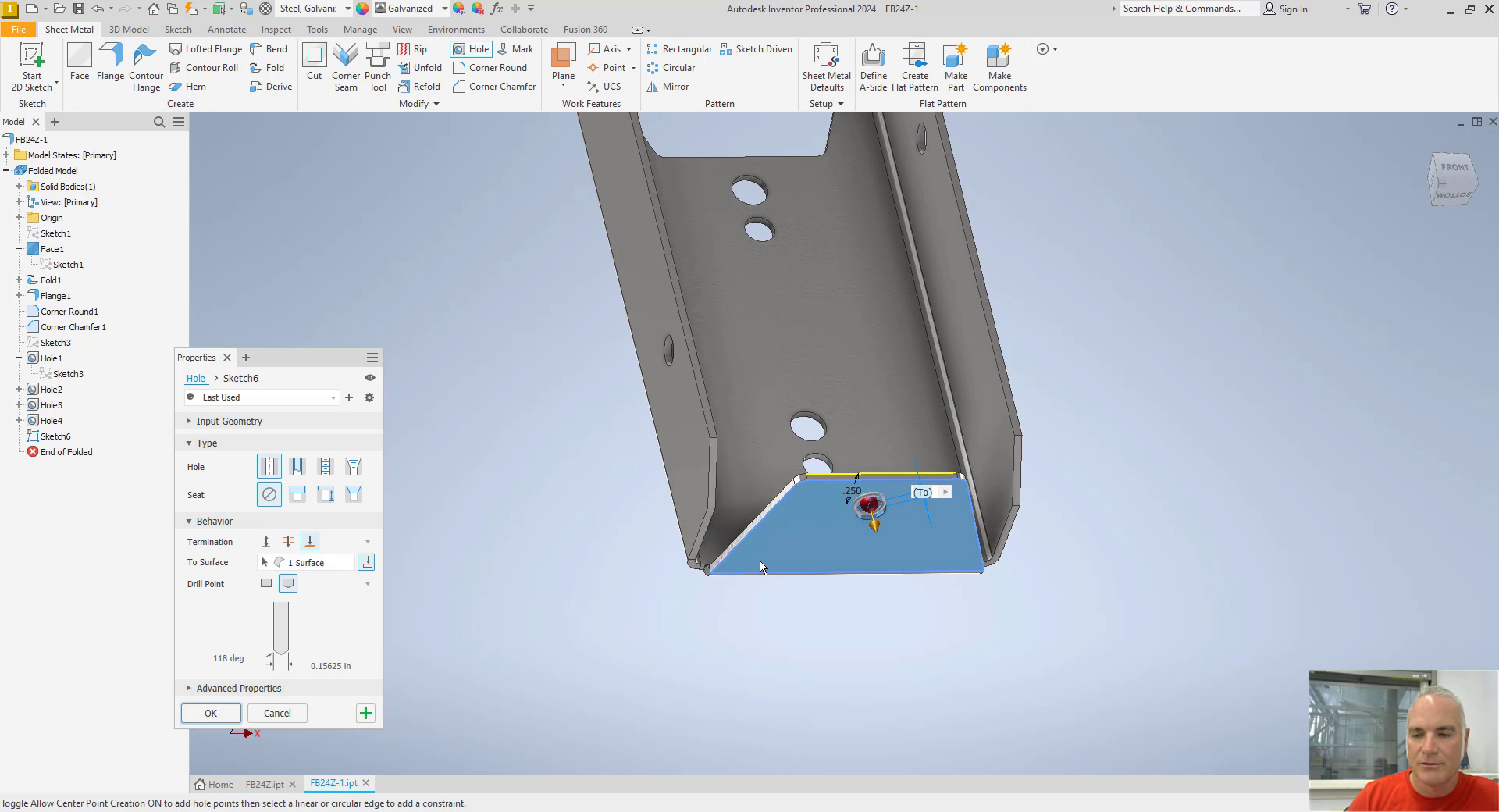
pyautogui.click(211, 713)
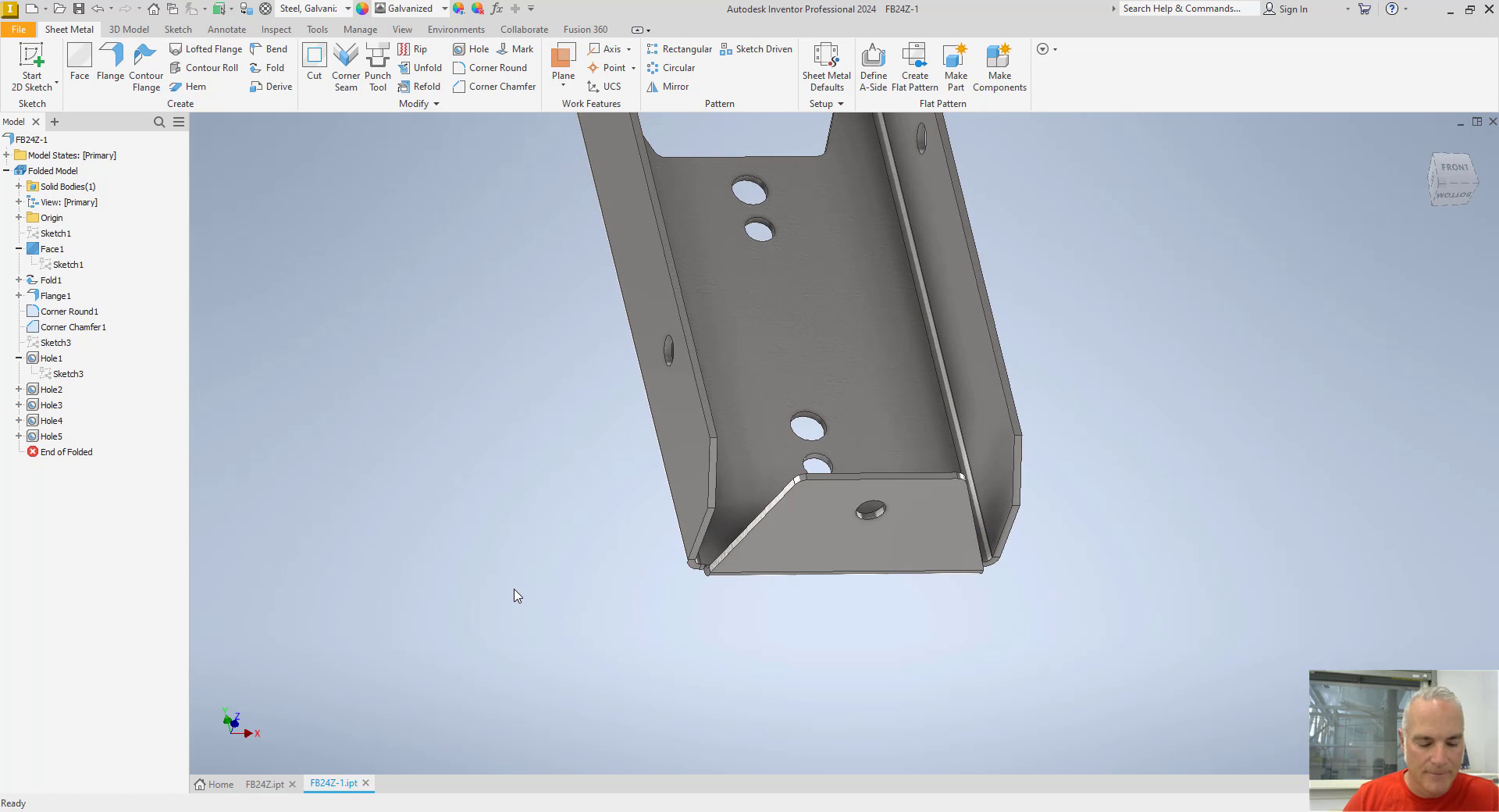
pyautogui.press('F6')
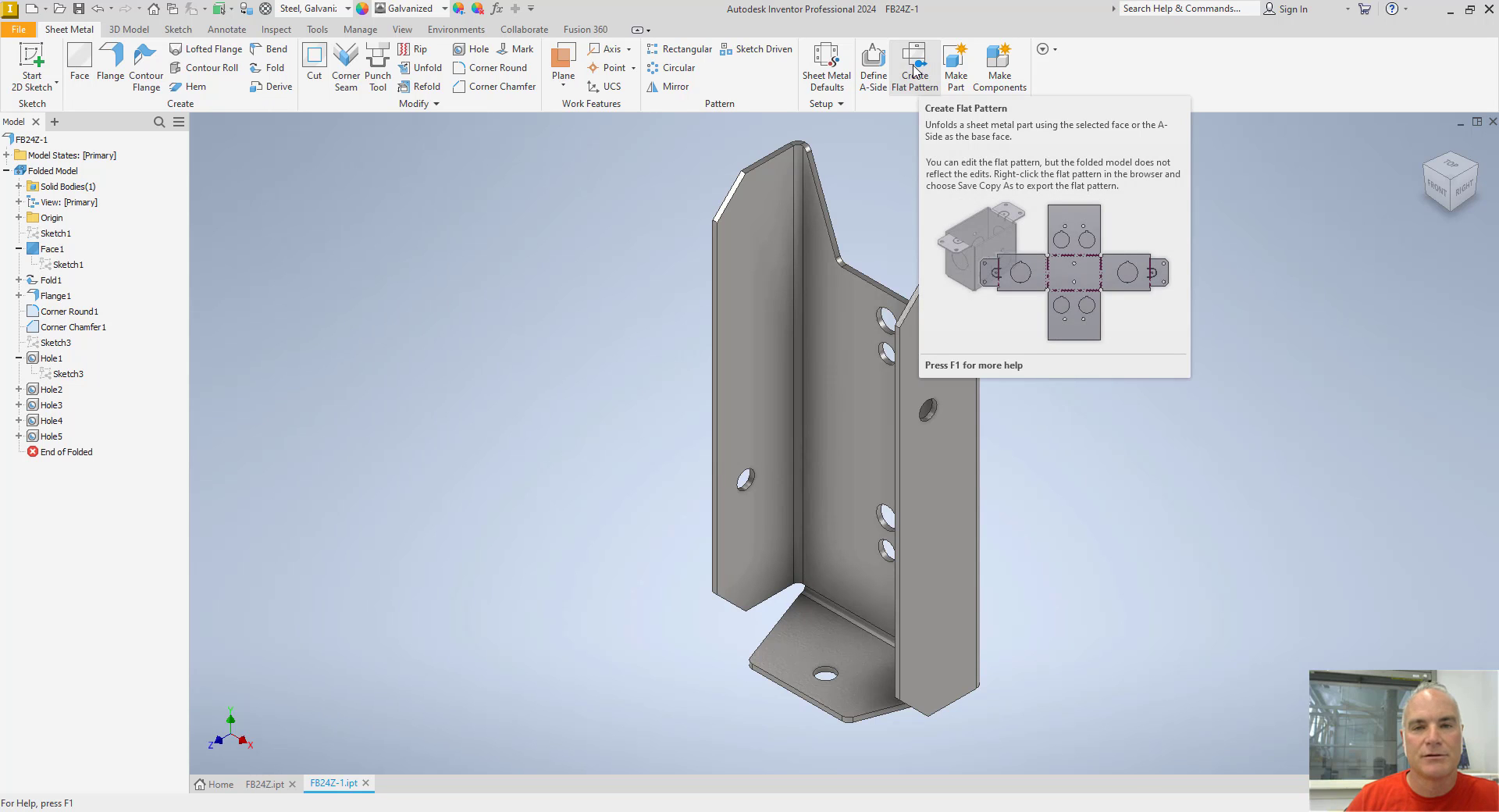
# Step: Create the flat pattern of the FB24Z-1 bracket
pyautogui.click(915, 70)
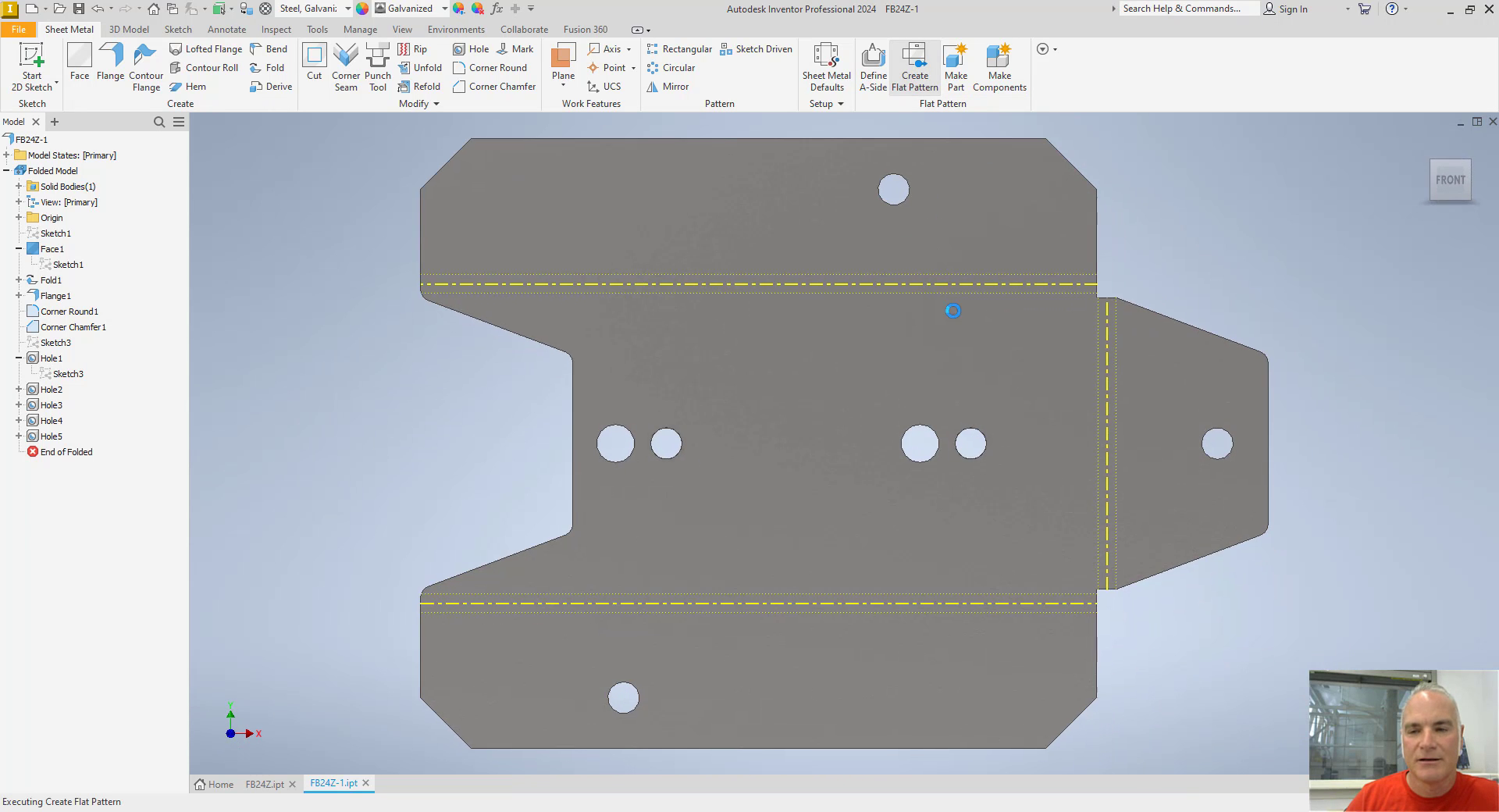